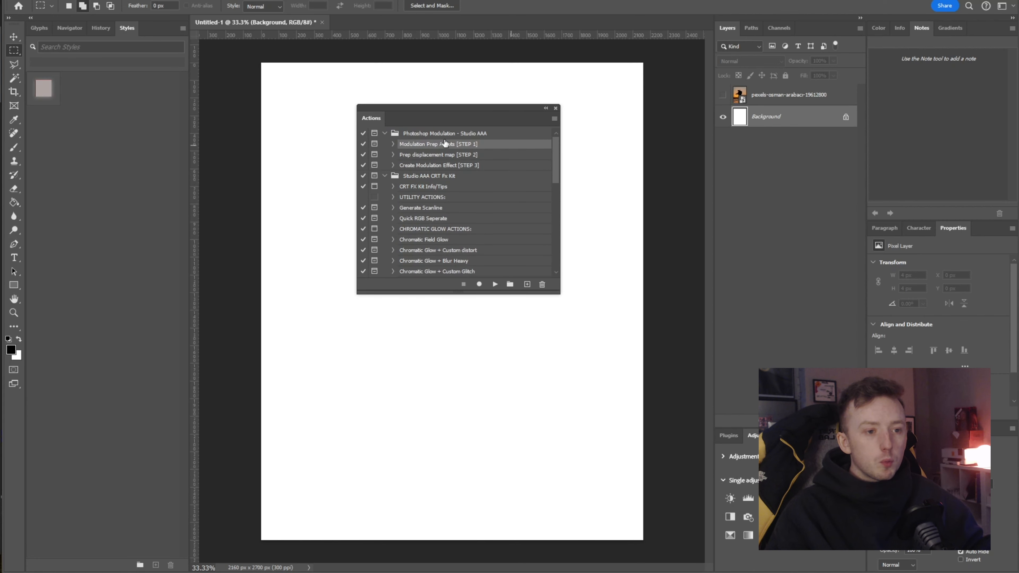
# Step: Look through the Studio AAA CRT Fx Kit set and the three actions in the Photoshop Modulation - Studio AAA set
pyautogui.click(462, 137)
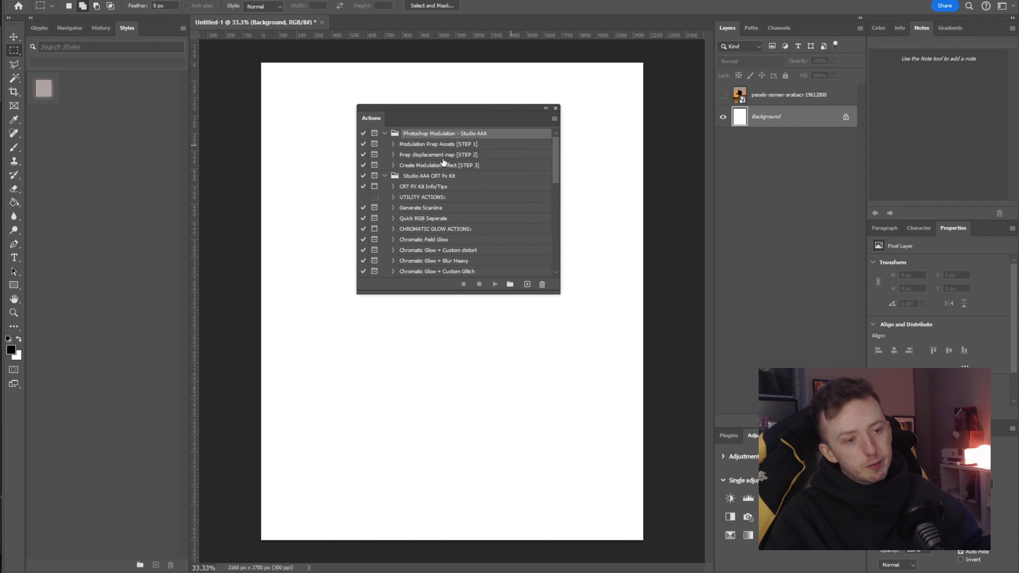
pyautogui.click(421, 176)
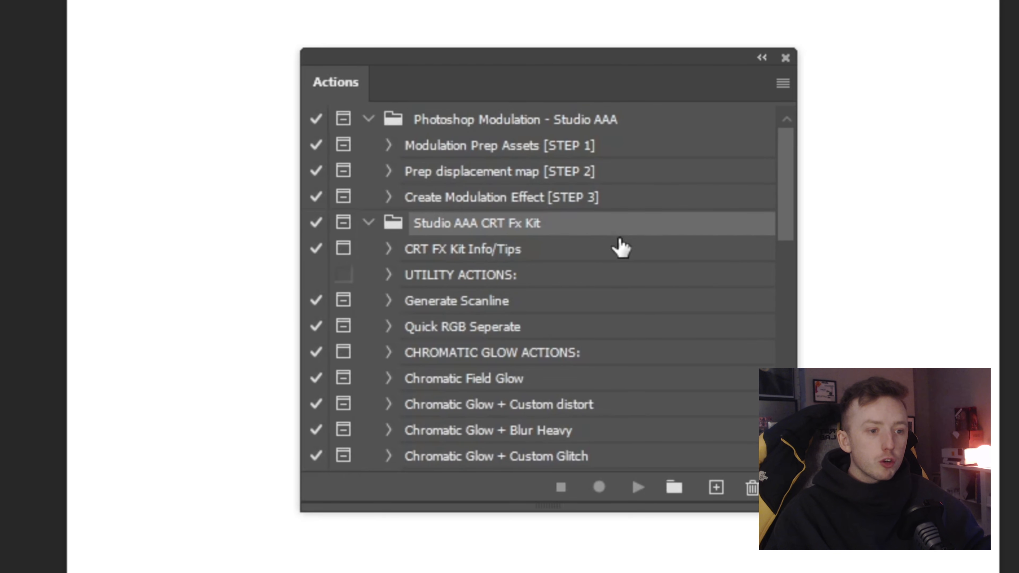
pyautogui.scroll(-3, 484, 262)
pyautogui.scroll(-3, 461, 267)
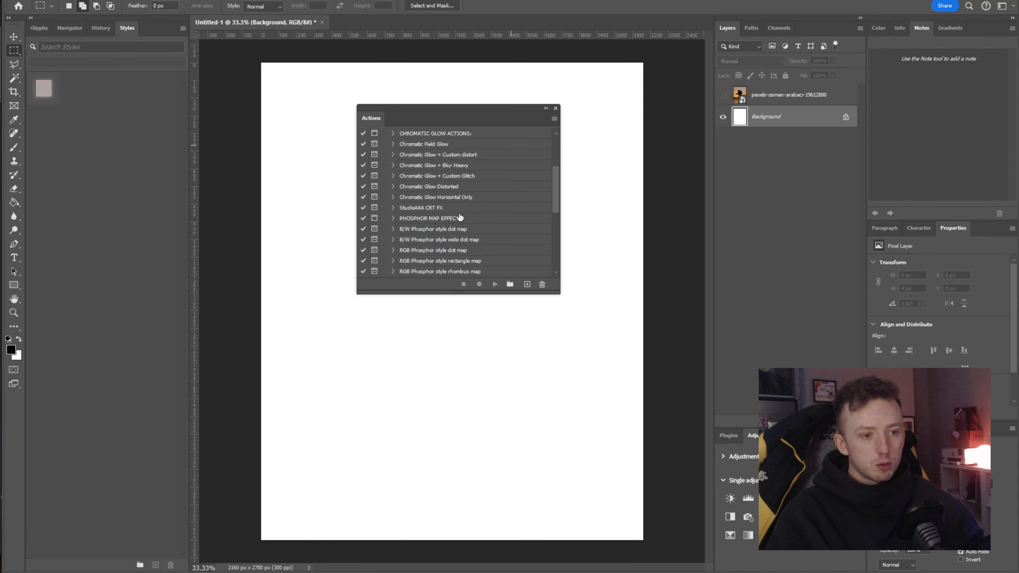
pyautogui.scroll(3, 540, 319)
pyautogui.scroll(2, 454, 216)
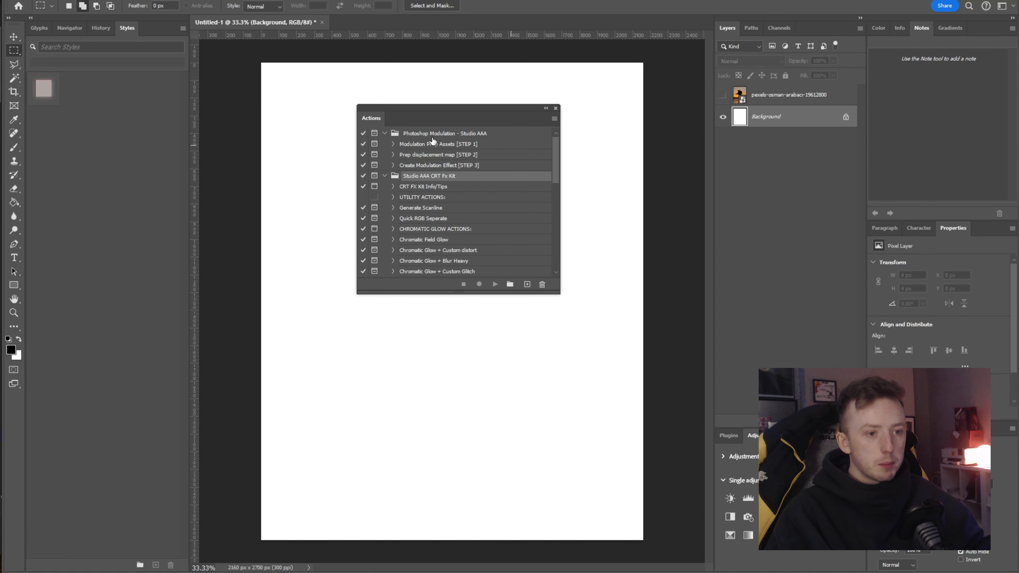
pyautogui.click(433, 135)
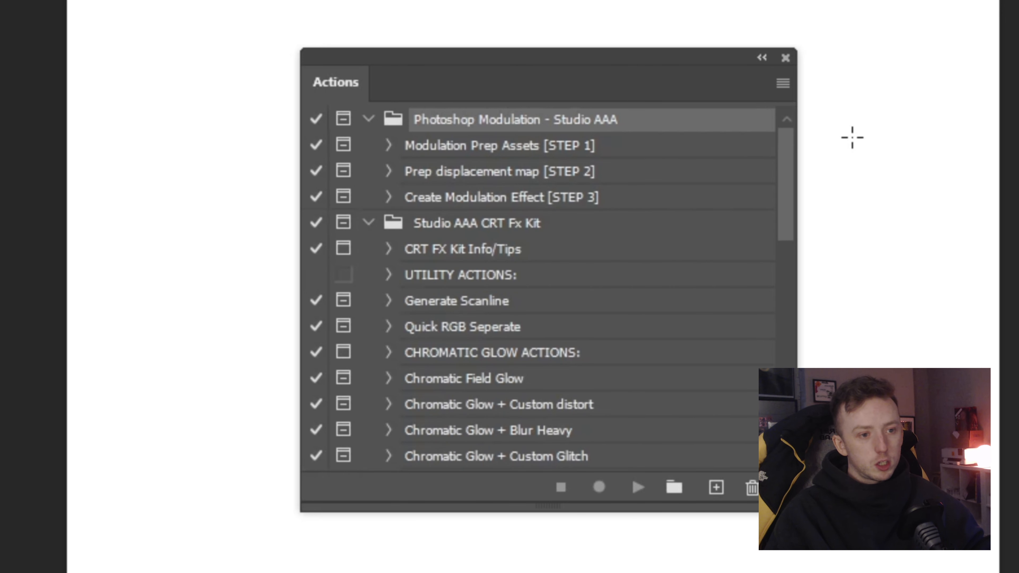
pyautogui.click(584, 152)
pyautogui.click(501, 197)
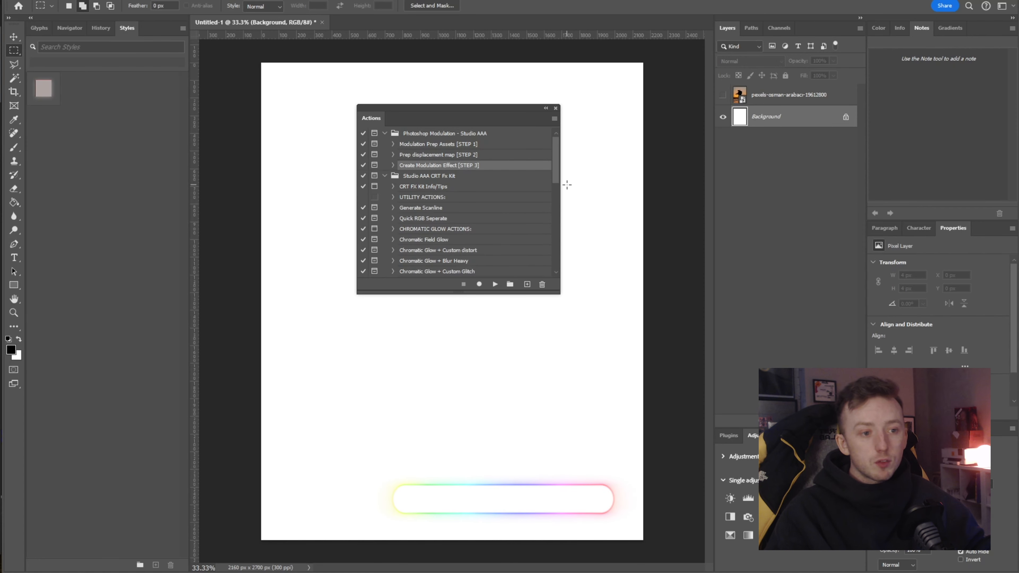
pyautogui.click(465, 144)
pyautogui.click(470, 156)
pyautogui.click(474, 166)
pyautogui.click(486, 145)
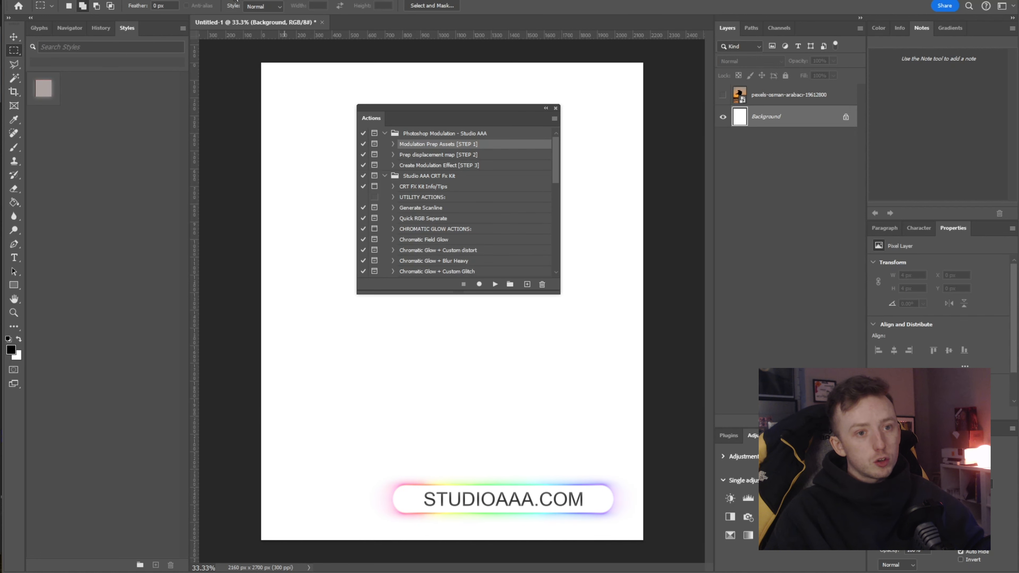
# Step: Check the options for loading actions and dock the floating Actions panel alongside Styles
pyautogui.click(218, 0)
pyautogui.click(259, 63)
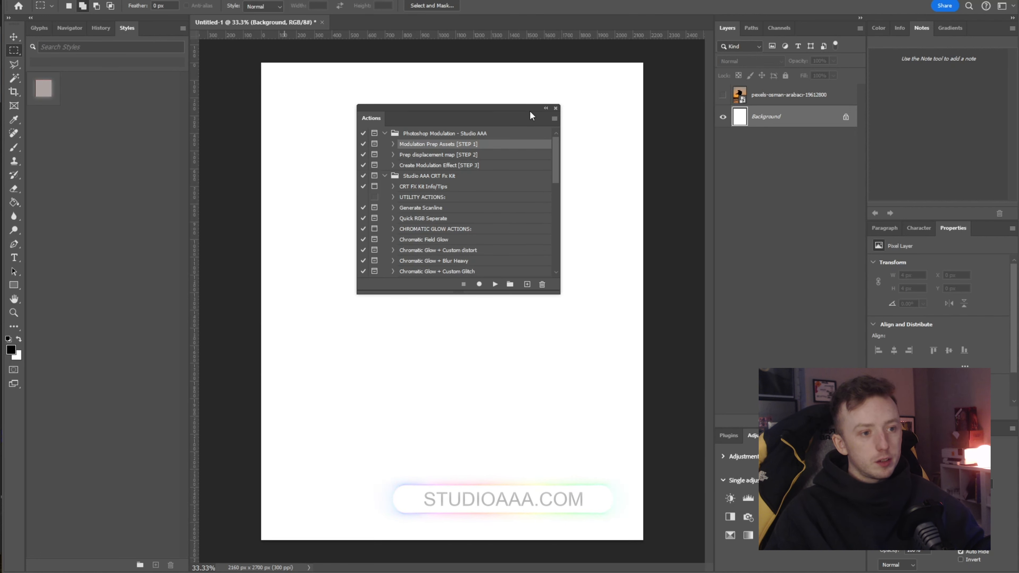
pyautogui.click(554, 119)
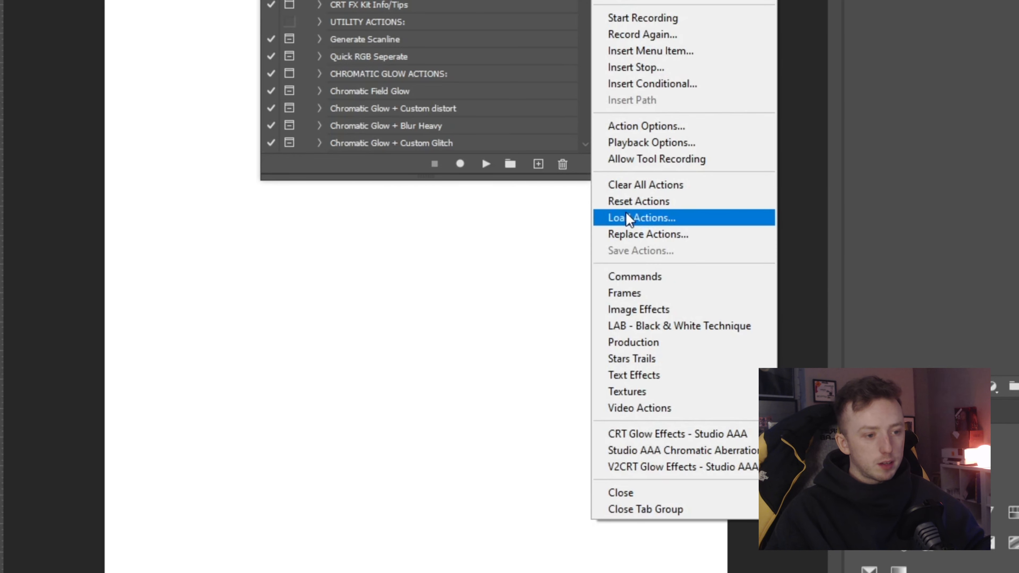
pyautogui.click(386, 179)
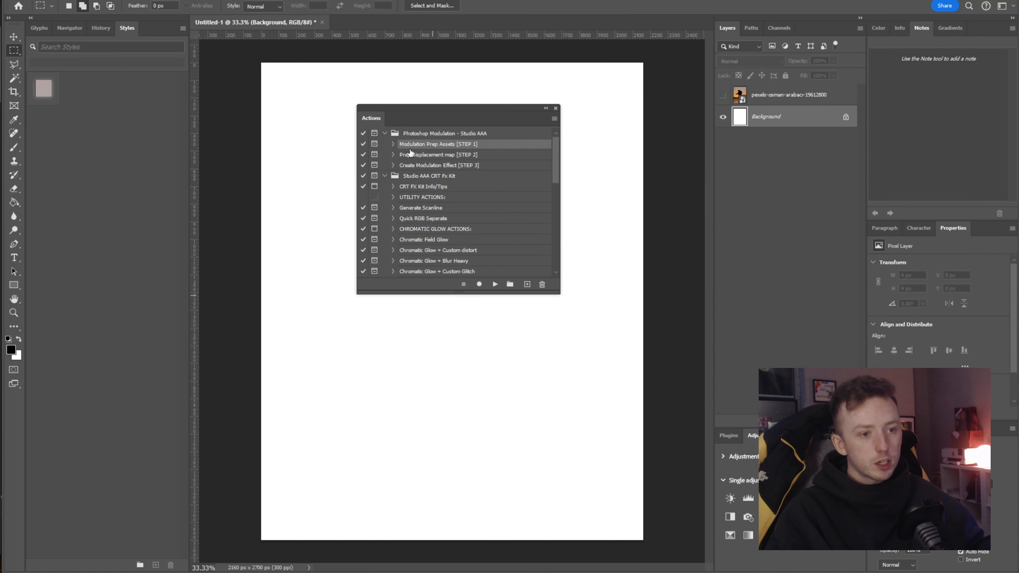
pyautogui.moveTo(371, 126); pyautogui.dragTo(154, 28)
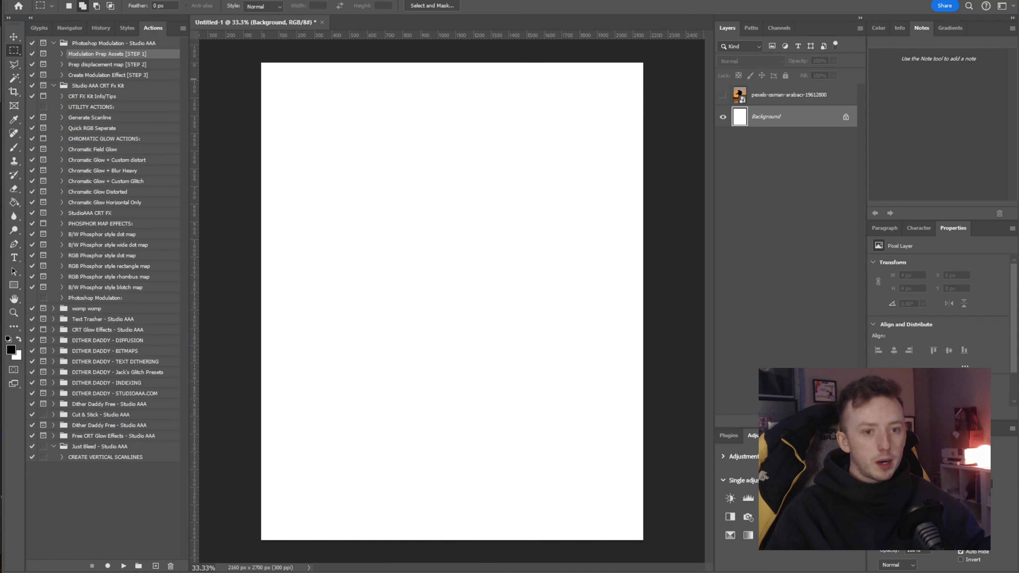
# Step: Make the horse photo layer visible and invert its colours
pyautogui.click(752, 97)
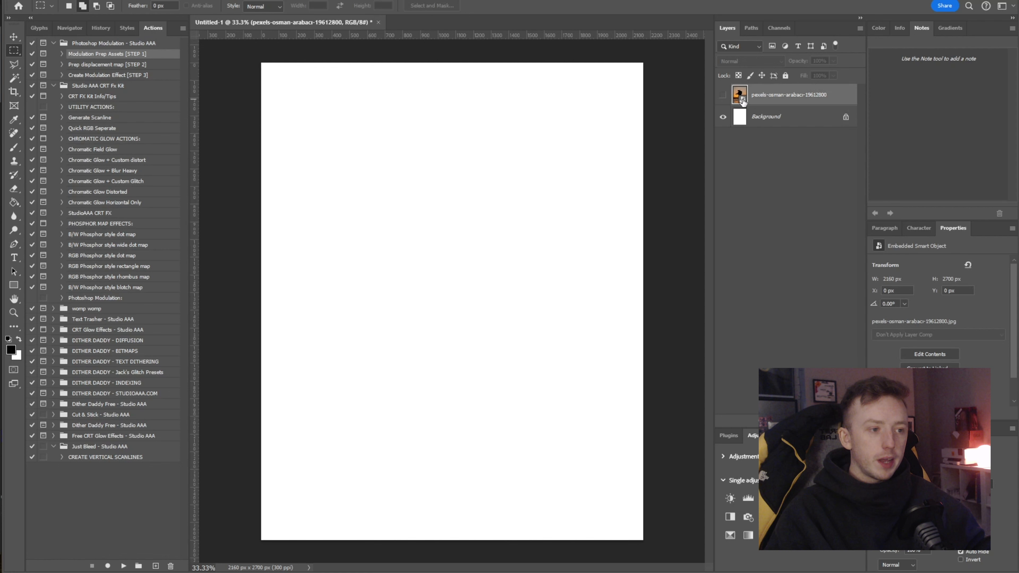
pyautogui.click(723, 95)
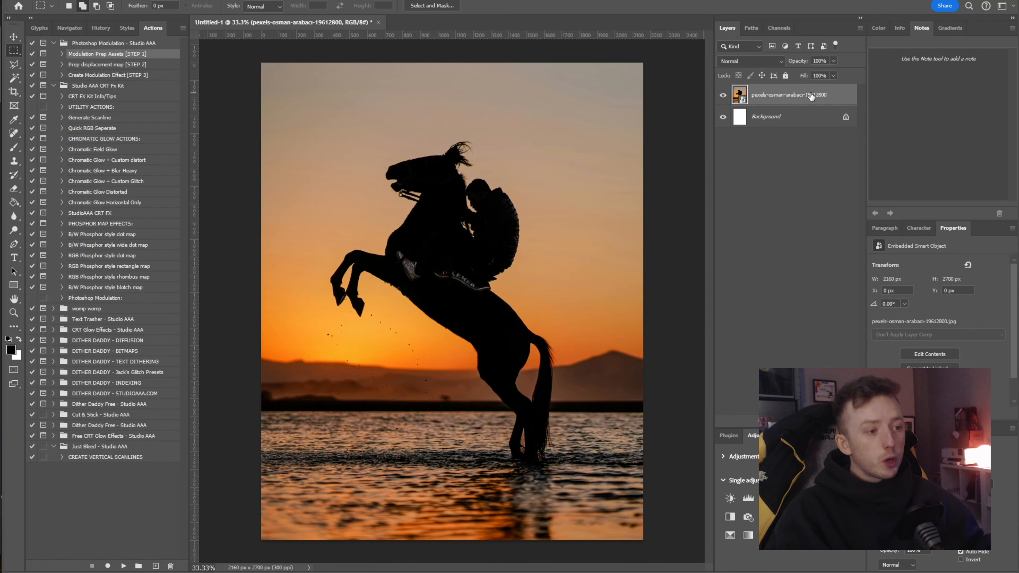
pyautogui.hotkey('ctrl', 'i')
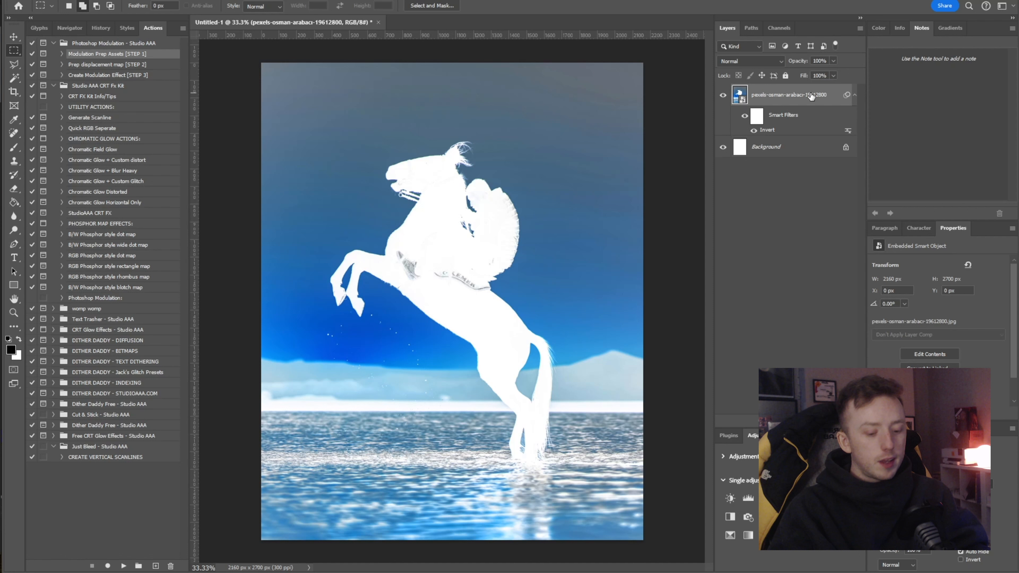
# Step: Shift the inverted photo's hue to +180 with Hue/Saturation and convert the layer to a smart object
pyautogui.hotkey('ctrl', 'u')
pyautogui.moveTo(885, 161); pyautogui.dragTo(779, 202)
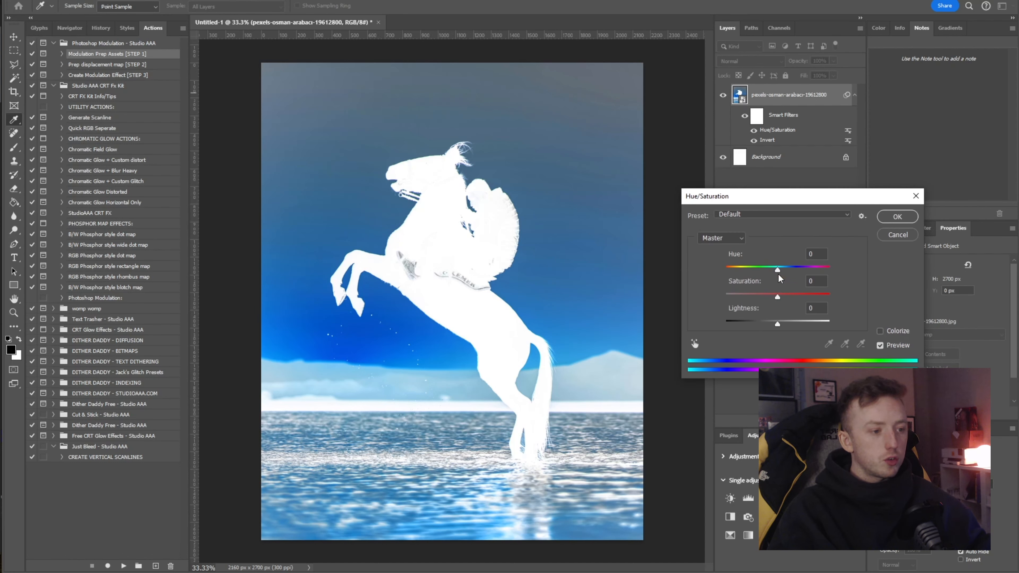
pyautogui.moveTo(778, 277); pyautogui.dragTo(829, 270)
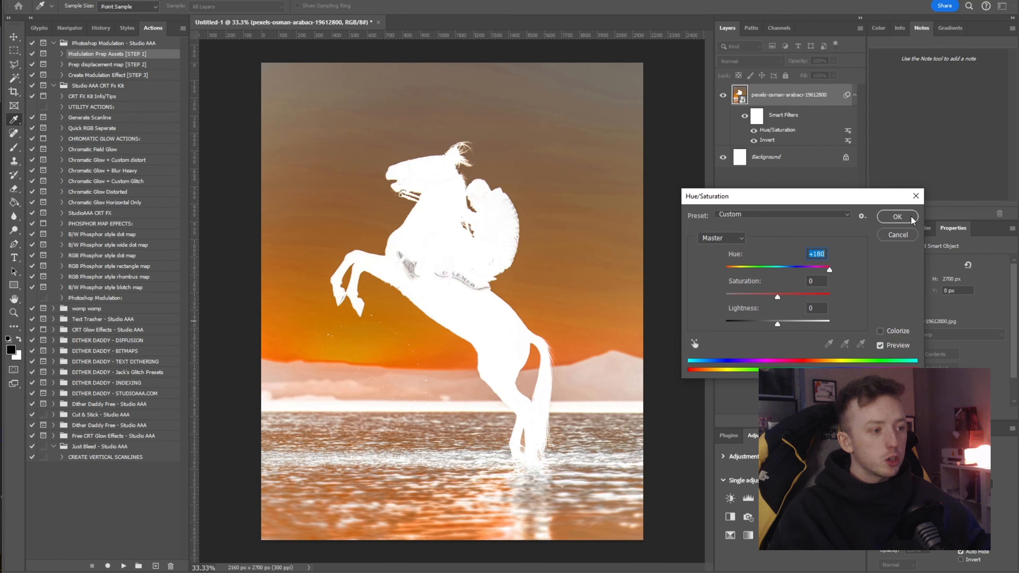
pyautogui.click(897, 216)
pyautogui.rightClick(815, 94)
pyautogui.click(846, 212)
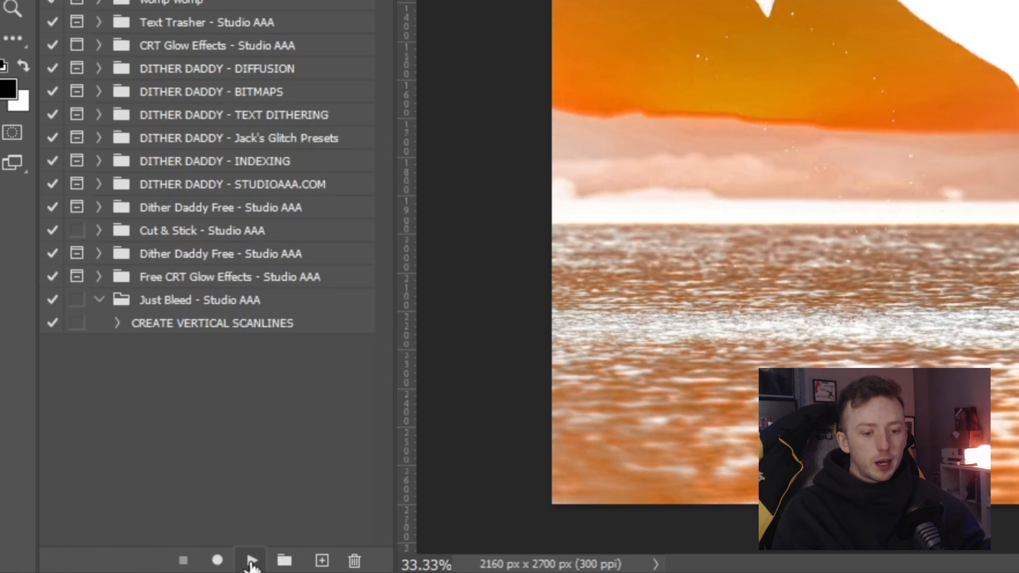
# Step: Run the Modulation Prep Assets [STEP 1] action and place the horse photo above the VERTICAL [DISPLACE HORIZ] layer
pyautogui.click(252, 560)
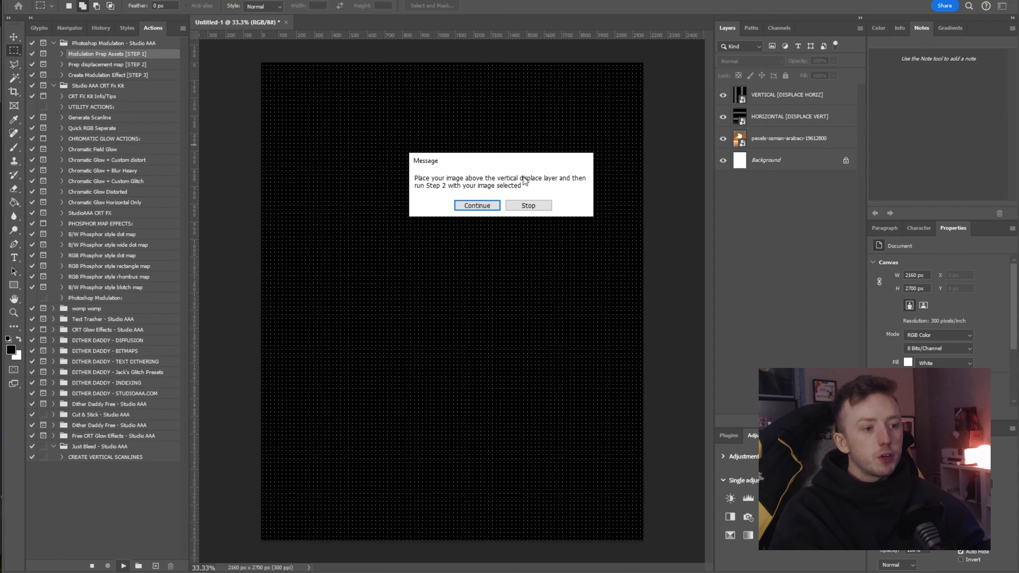
pyautogui.click(465, 205)
pyautogui.click(764, 143)
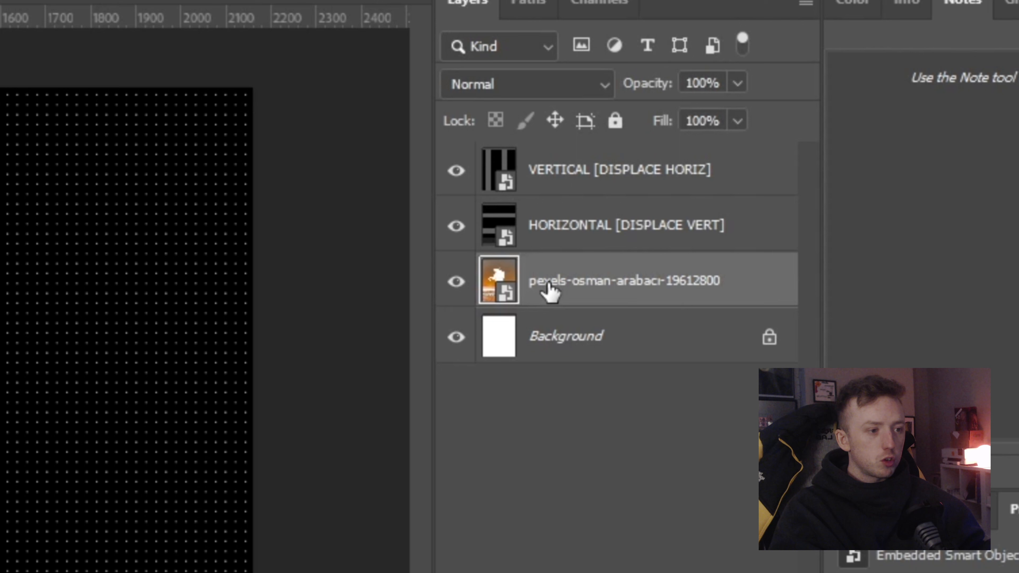
pyautogui.moveTo(550, 291); pyautogui.dragTo(602, 156)
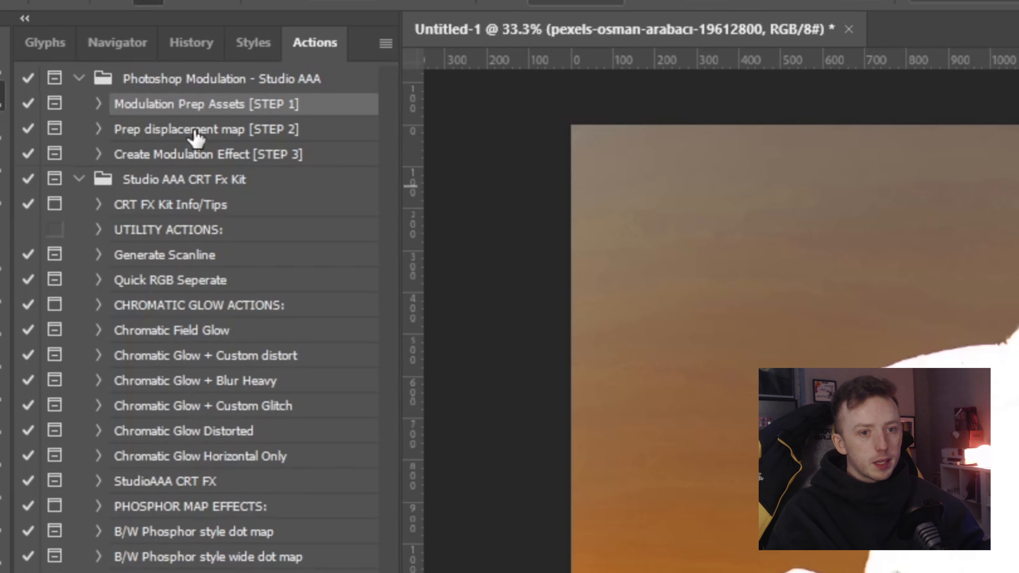
# Step: Run the Prep displacement map [STEP 2] action on the horse photo, continuing past the unavailable Set command
pyautogui.click(209, 131)
pyautogui.click(125, 566)
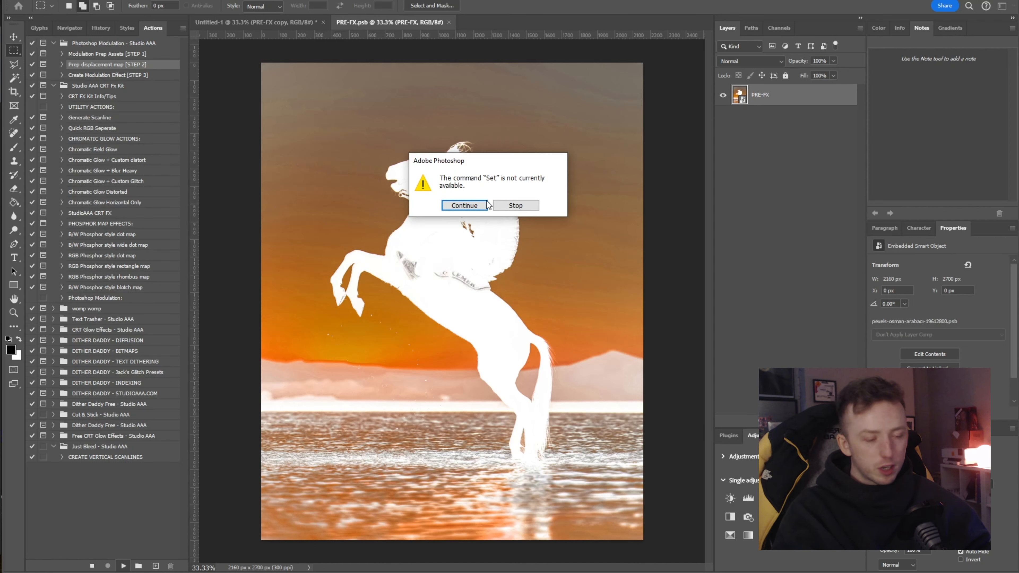
pyautogui.click(463, 206)
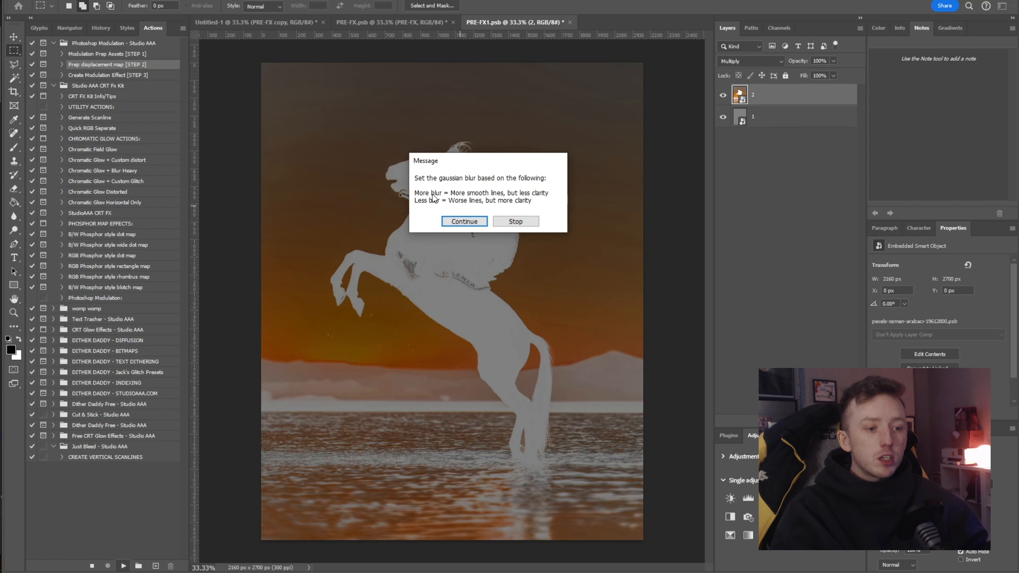
# Step: Compare strong and weak Gaussian Blur settings for the displacement map and apply a radius of 22.2 pixels
pyautogui.click(465, 222)
pyautogui.moveTo(618, 134); pyautogui.dragTo(736, 175)
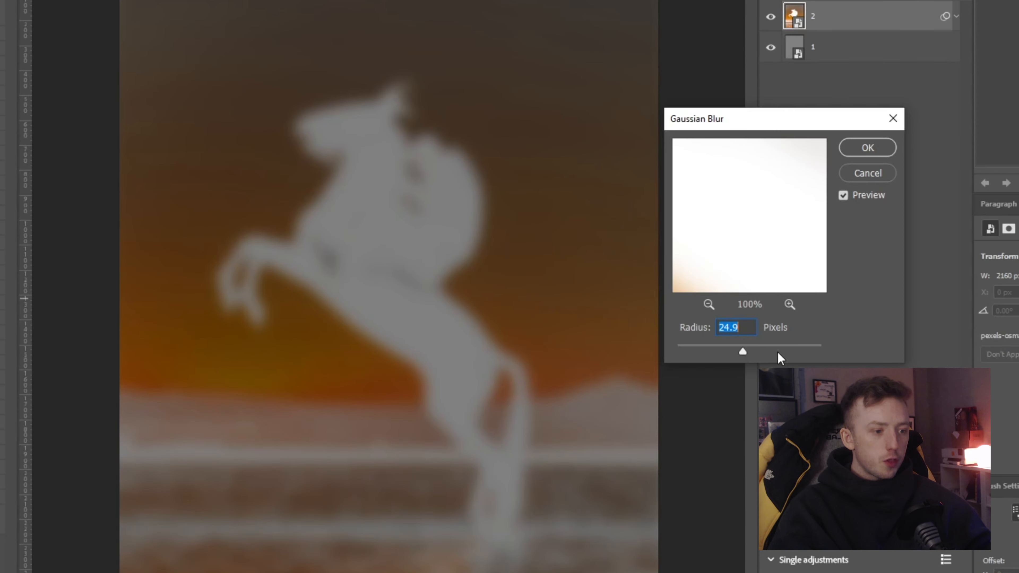
pyautogui.click(728, 332)
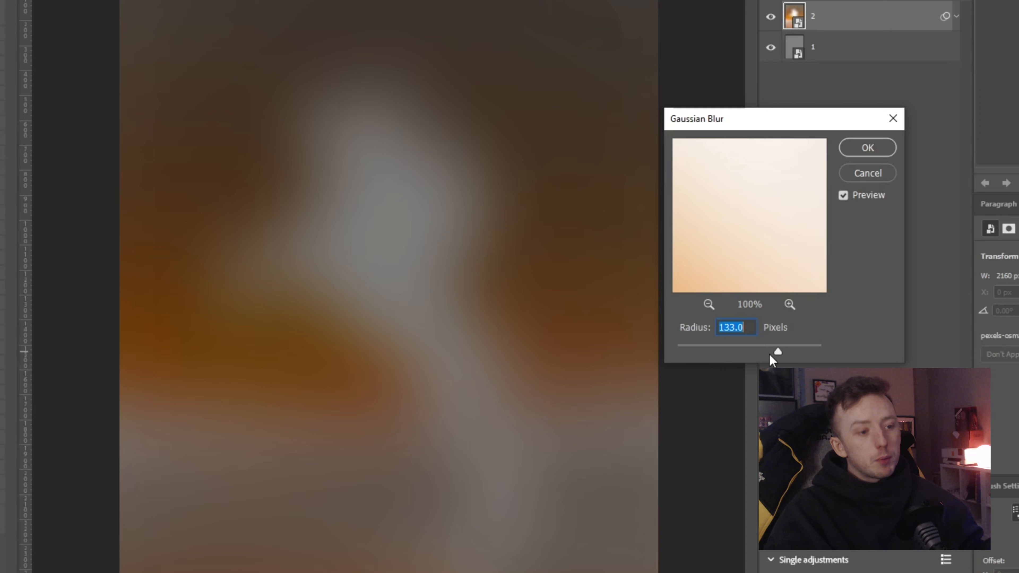
pyautogui.moveTo(769, 355); pyautogui.dragTo(741, 356)
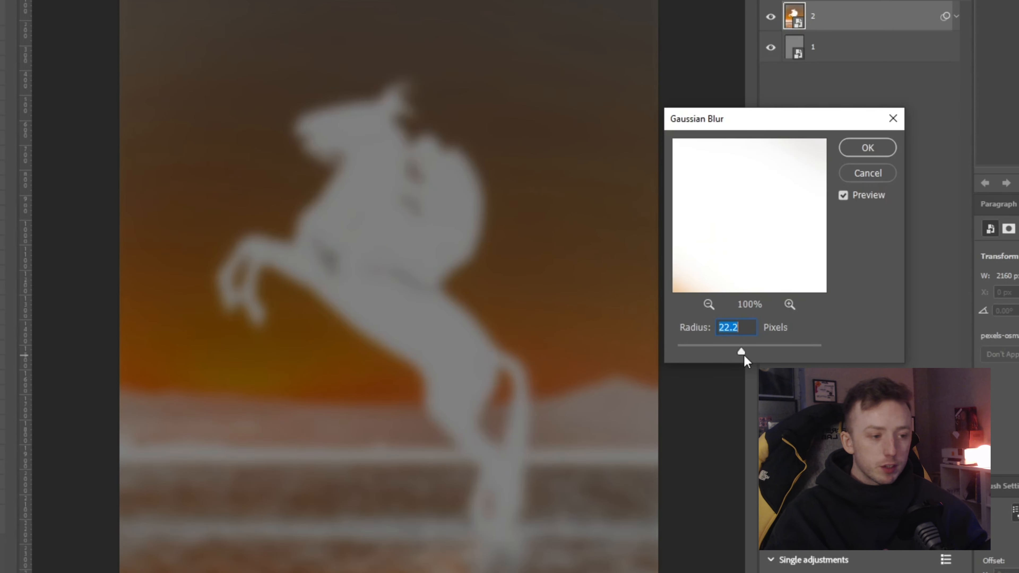
pyautogui.click(695, 350)
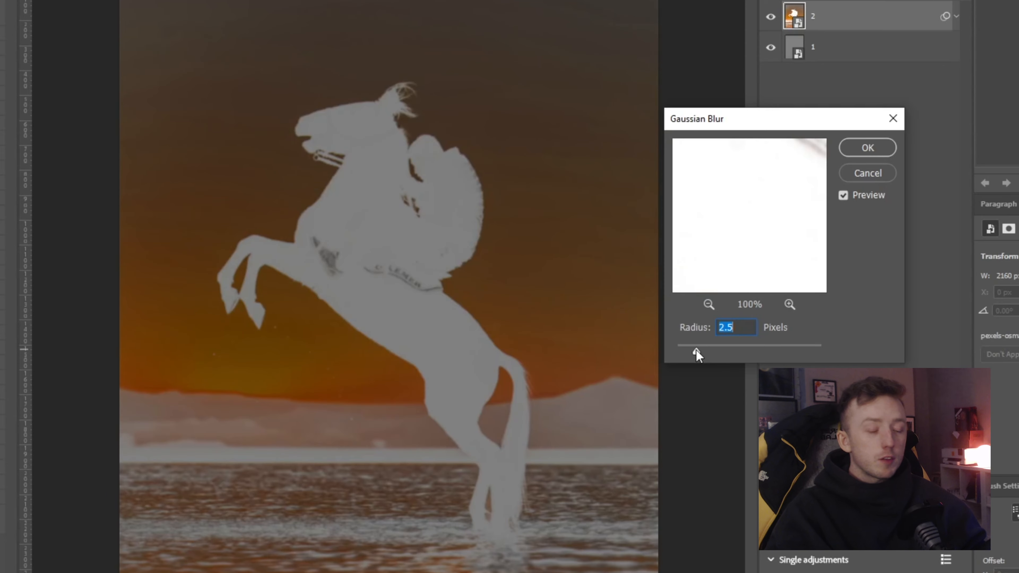
pyautogui.moveTo(696, 349); pyautogui.dragTo(693, 351)
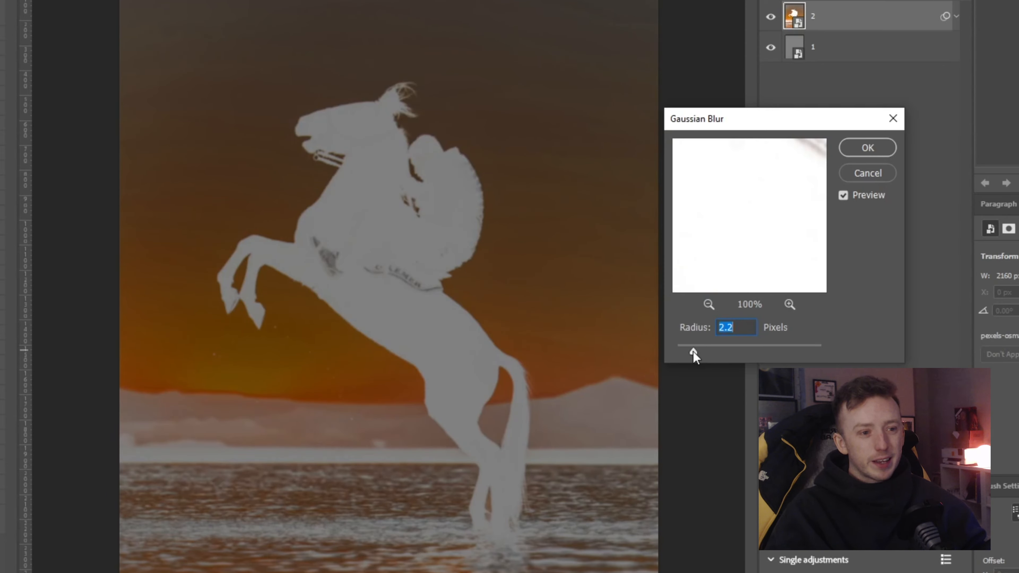
pyautogui.moveTo(692, 351); pyautogui.dragTo(741, 351)
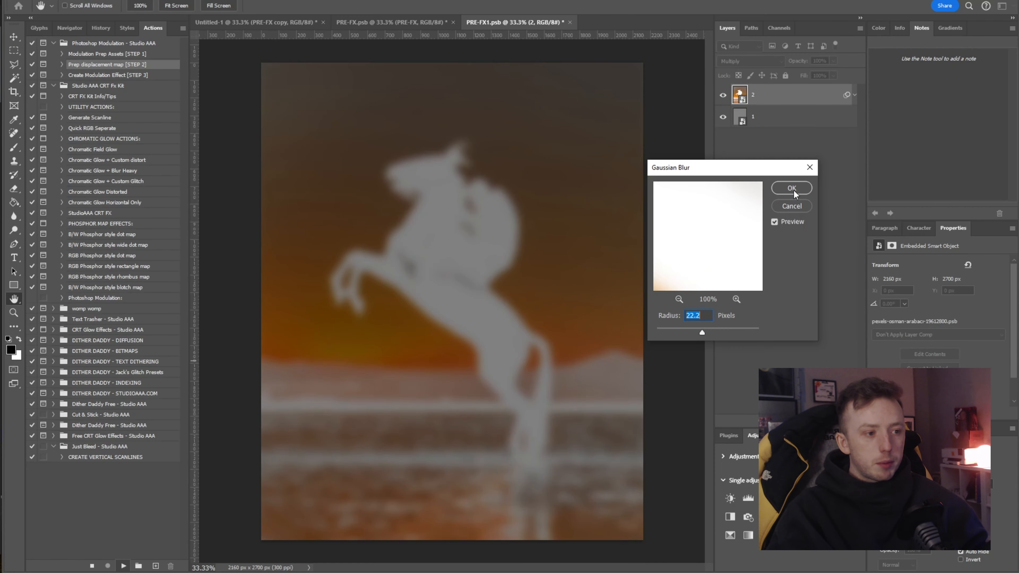
pyautogui.click(791, 188)
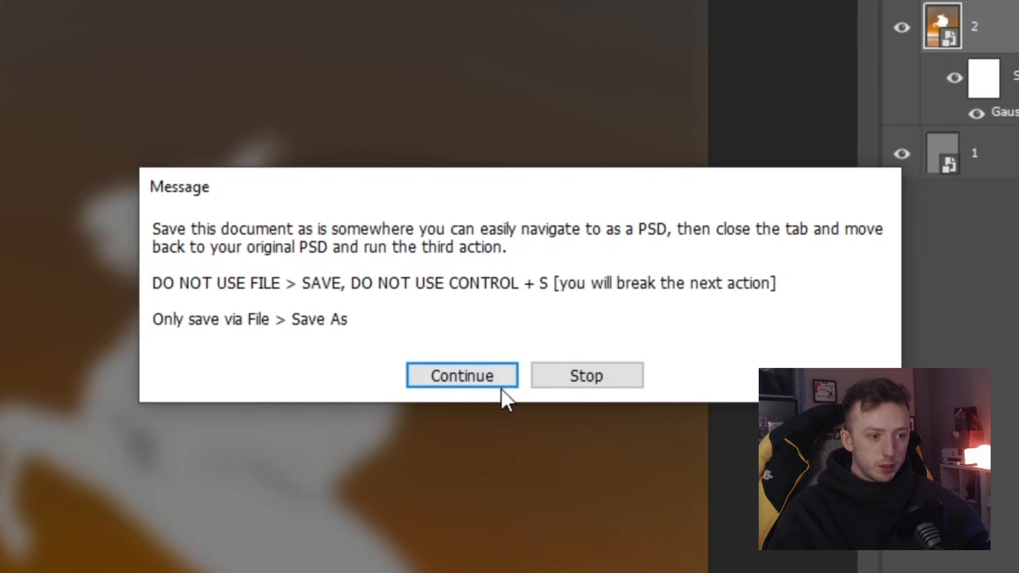
# Step: Save the blurred displacement document in PSD format as "horse displacement" in the New folder directory, keeping Maximize Compatibility on
pyautogui.click(478, 374)
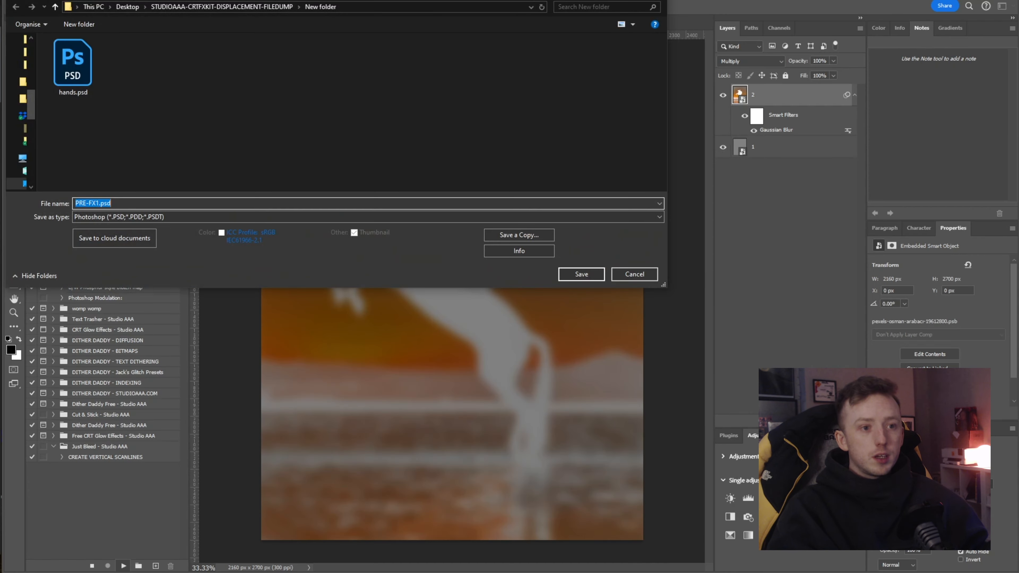
pyautogui.moveTo(422, 0); pyautogui.dragTo(631, 66)
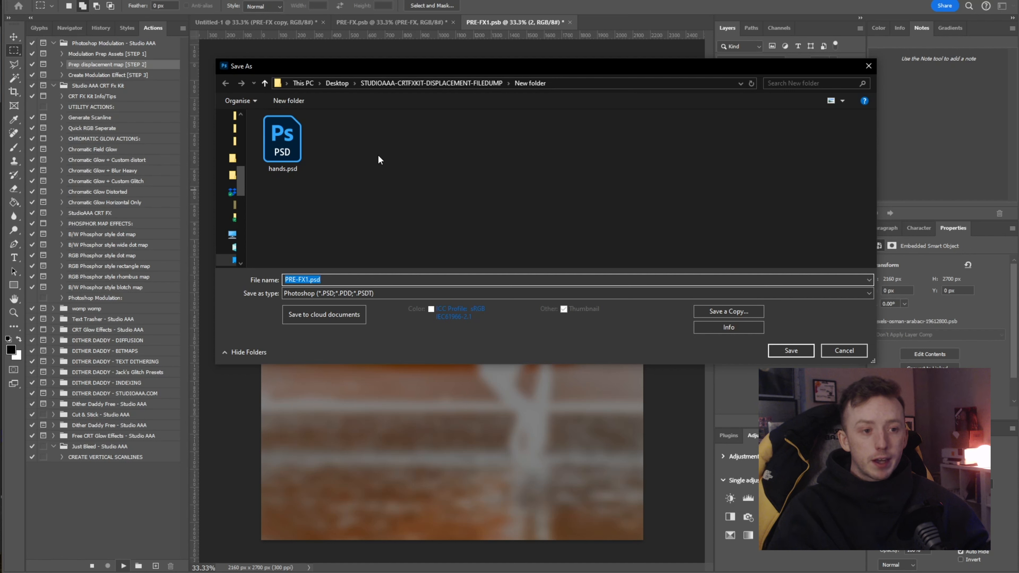
pyautogui.click(547, 177)
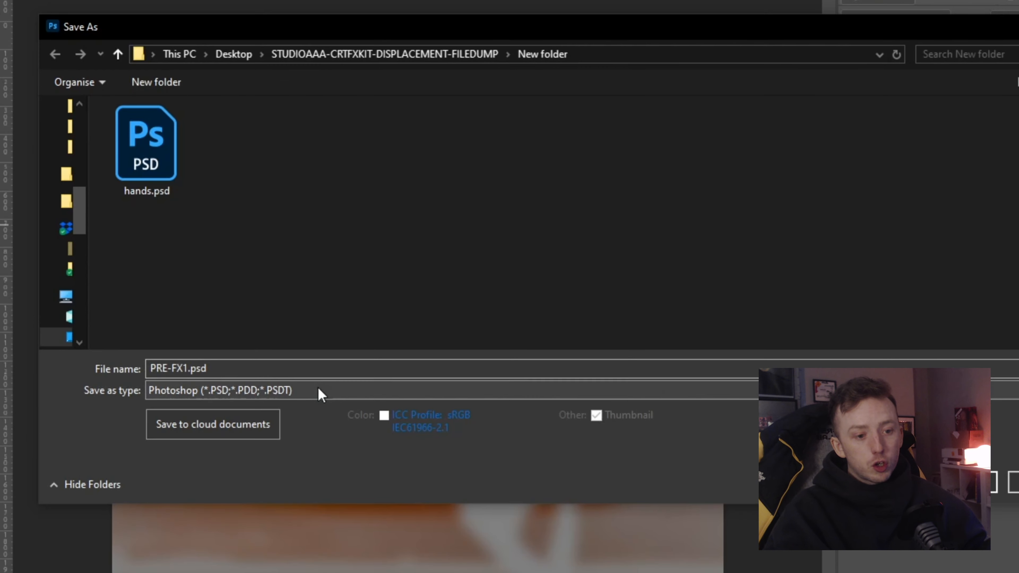
pyautogui.click(269, 391)
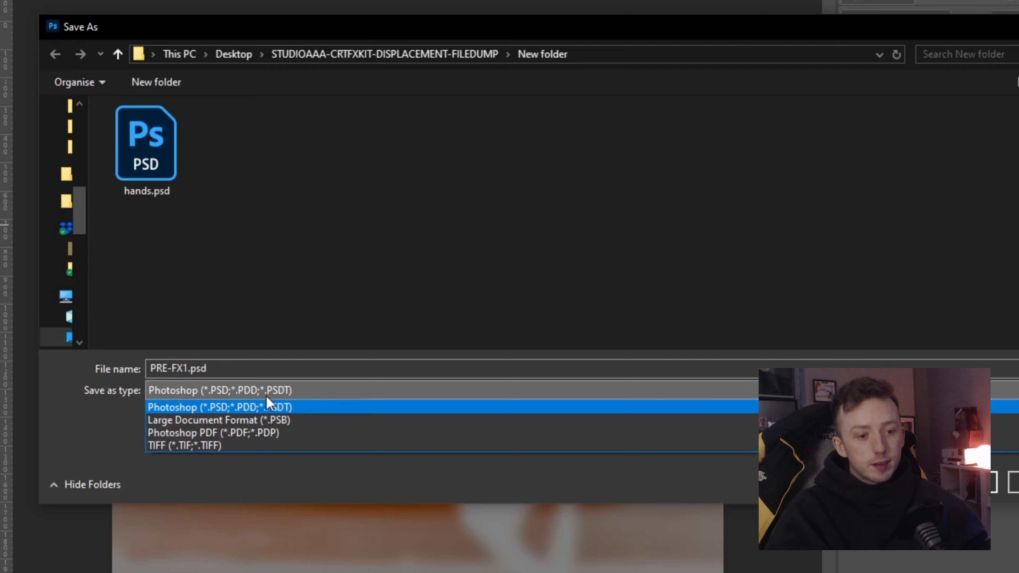
pyautogui.click(292, 367)
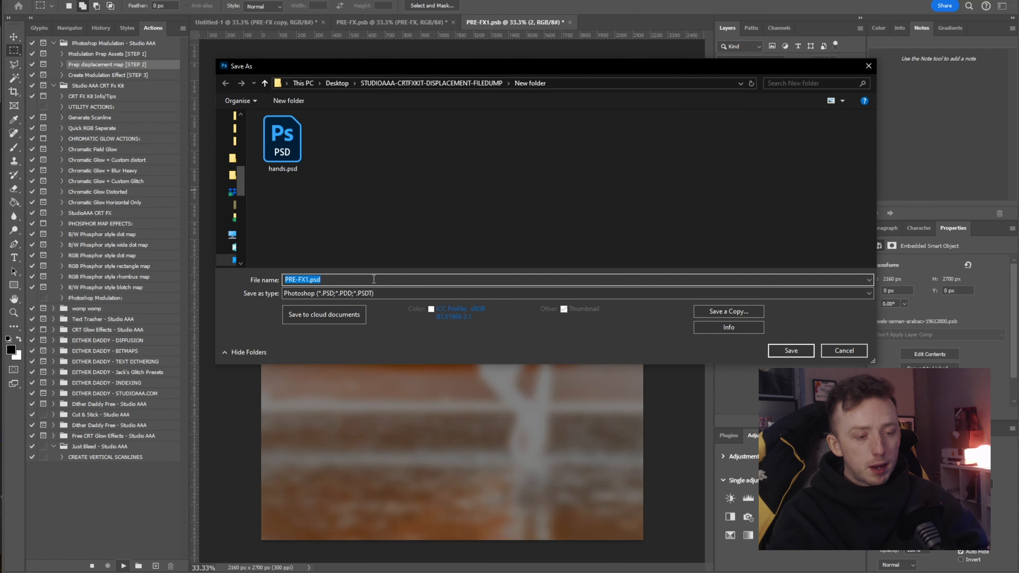
pyautogui.write('horse displacement')
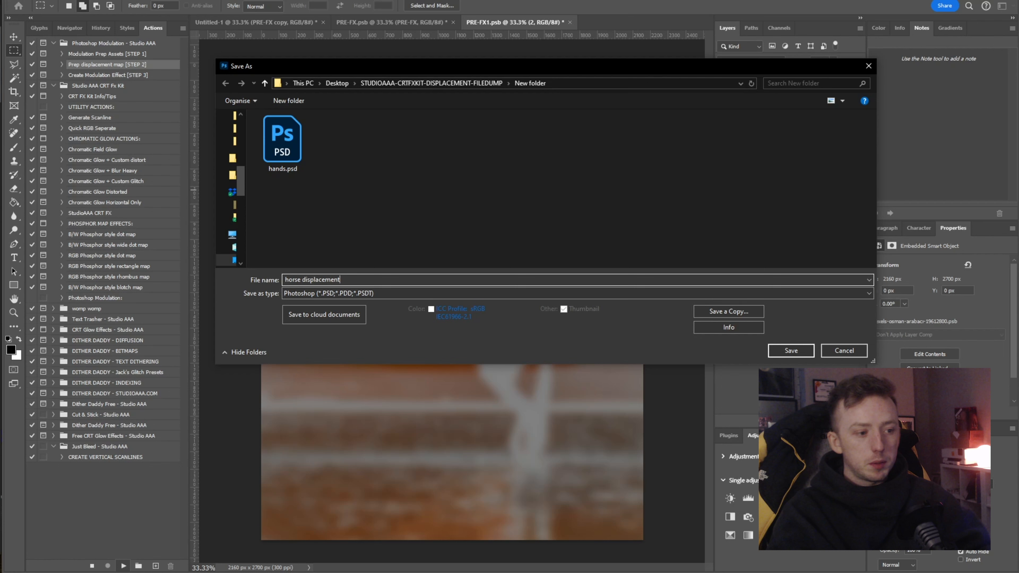
pyautogui.press('Return')
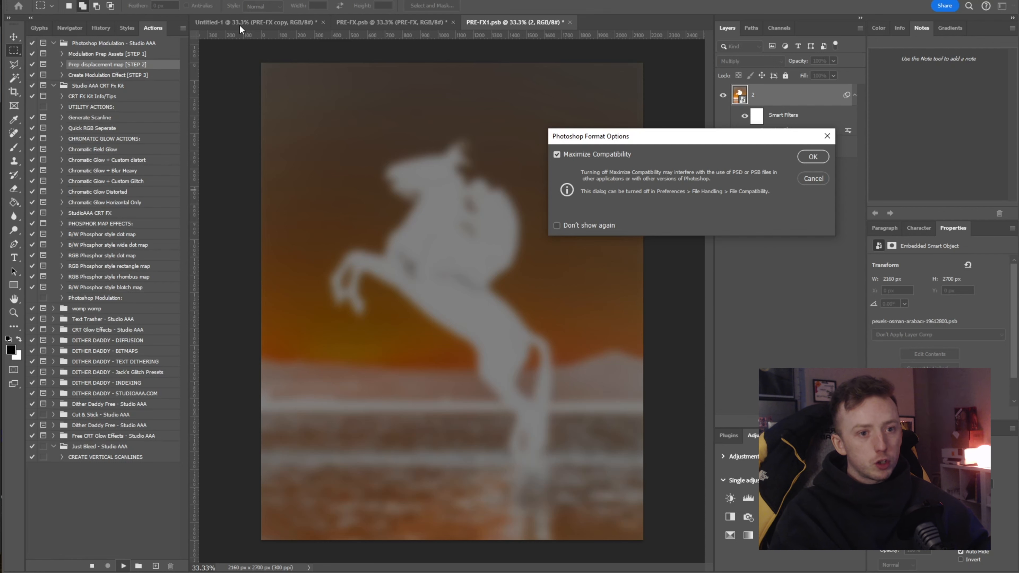
pyautogui.click(810, 158)
# Step: Run the Create Modulation Effect [STEP 3] action, accepting both Displace filters' preset scales and using horse displacement.psd as the map for each
pyautogui.click(137, 75)
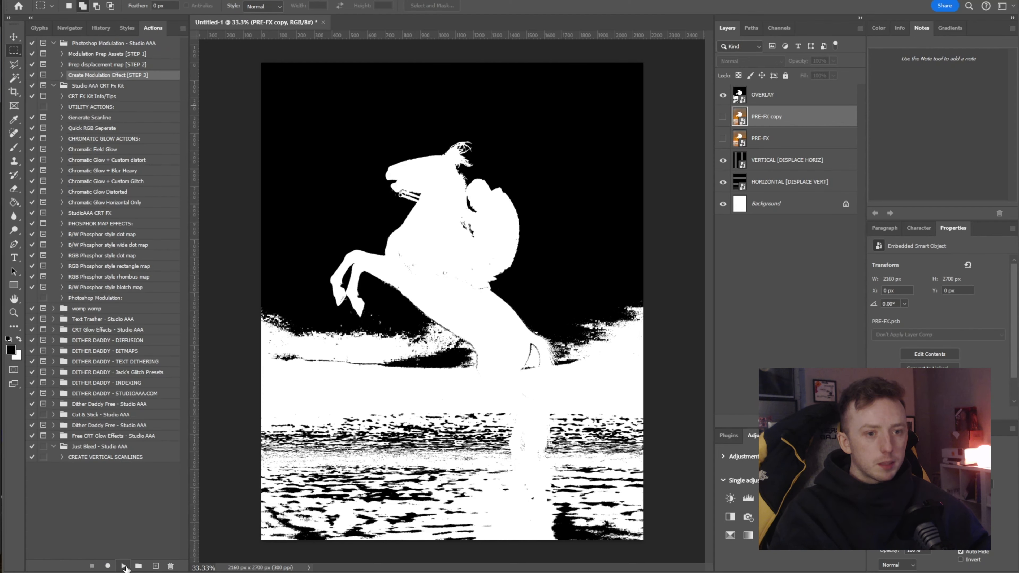
pyautogui.click(123, 566)
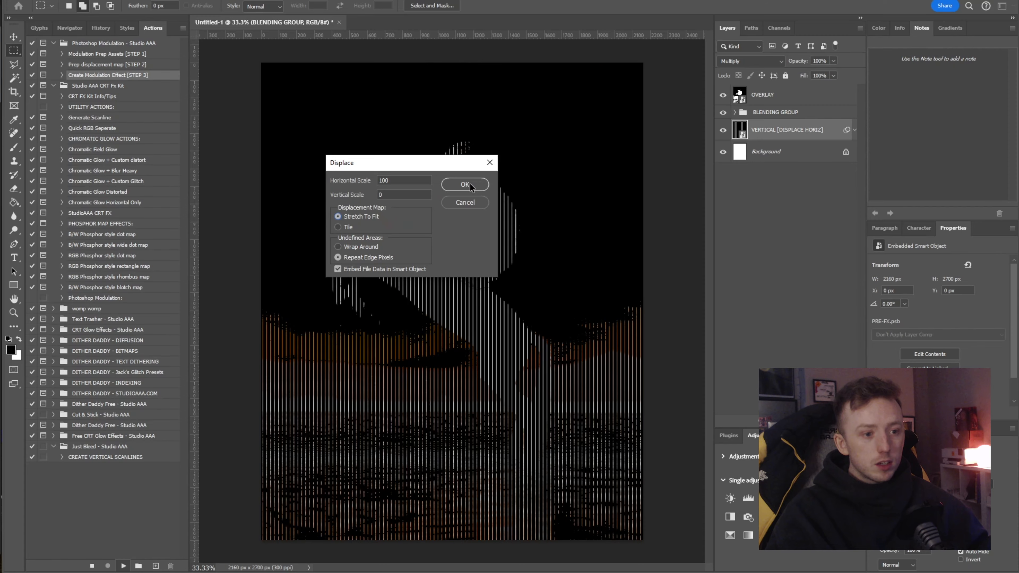
pyautogui.click(605, 147)
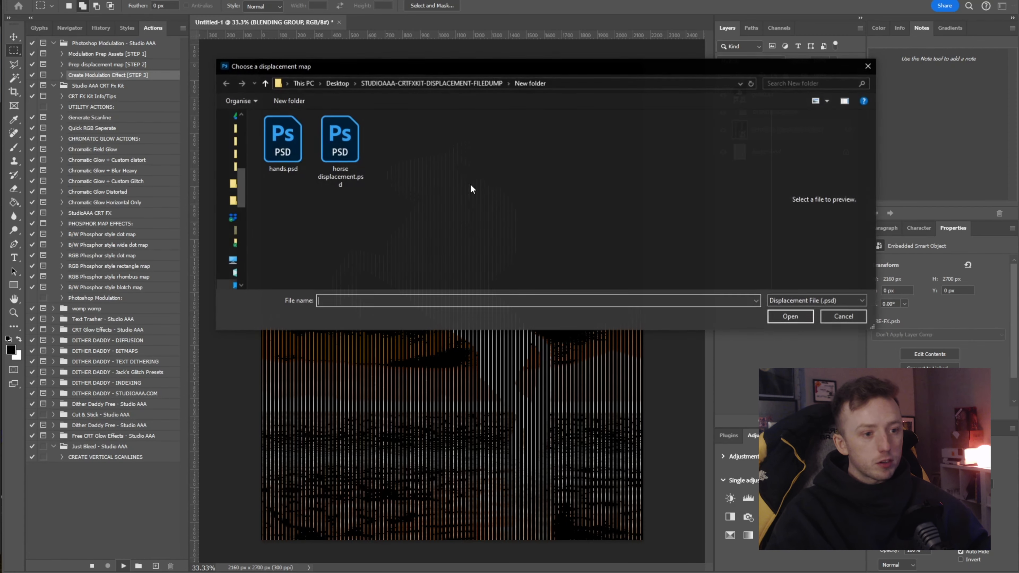
pyautogui.click(323, 153)
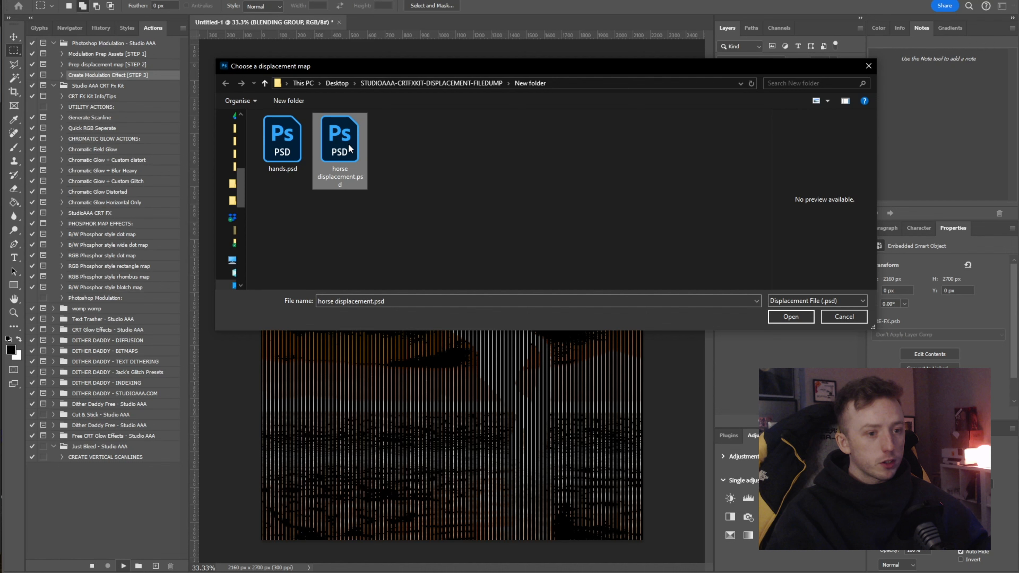
pyautogui.click(784, 316)
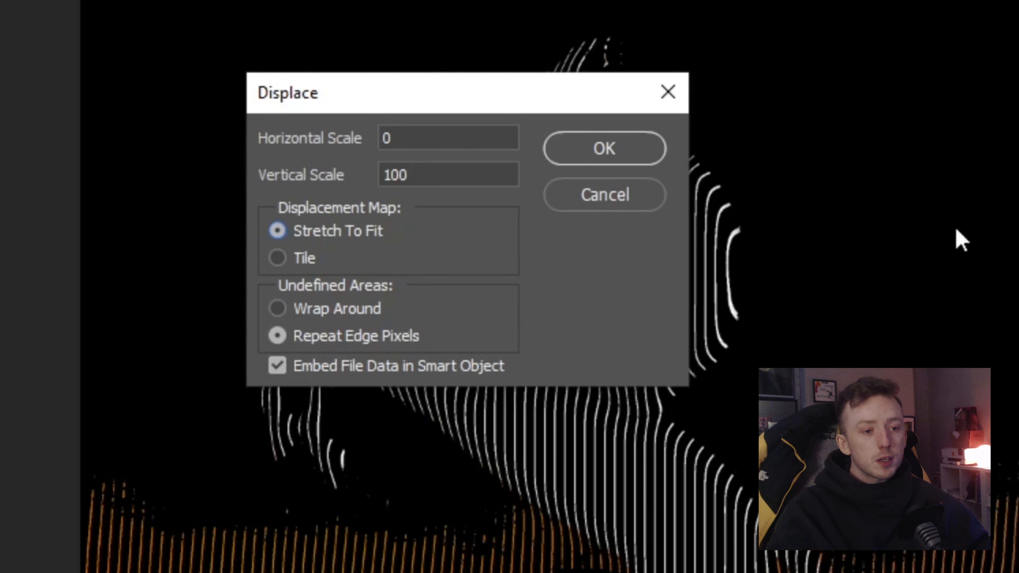
pyautogui.click(641, 151)
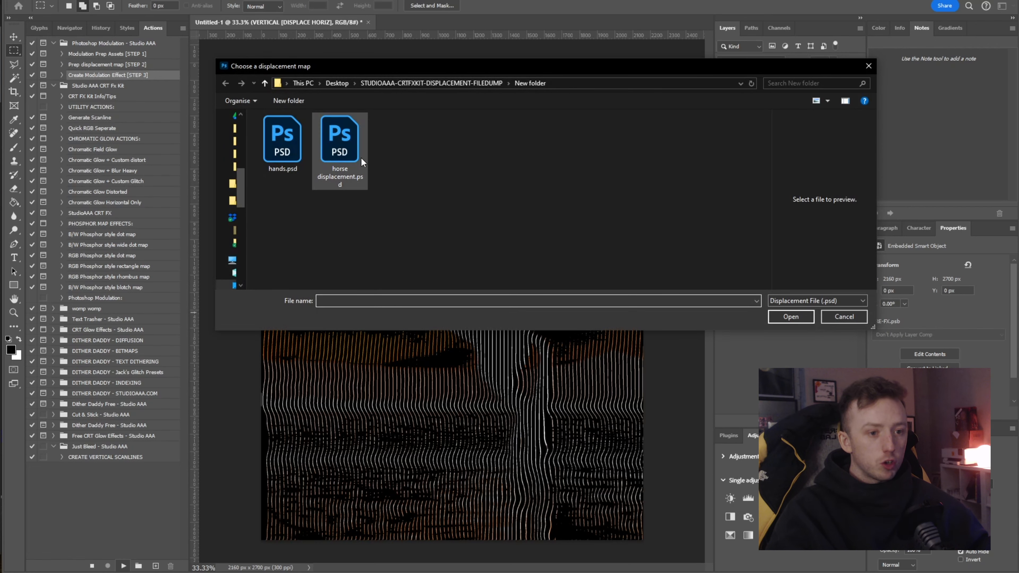
pyautogui.click(352, 155)
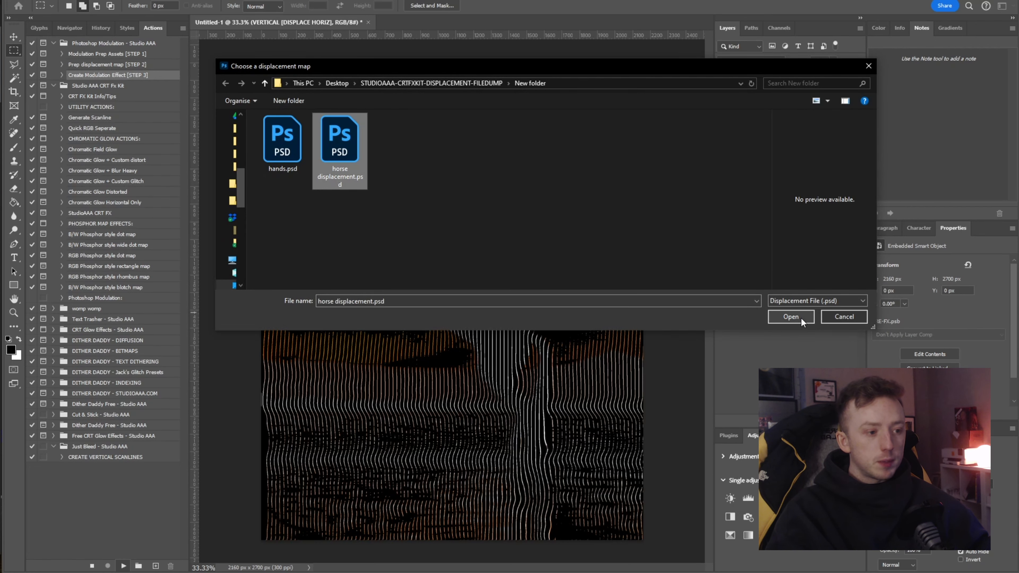
pyautogui.click(791, 316)
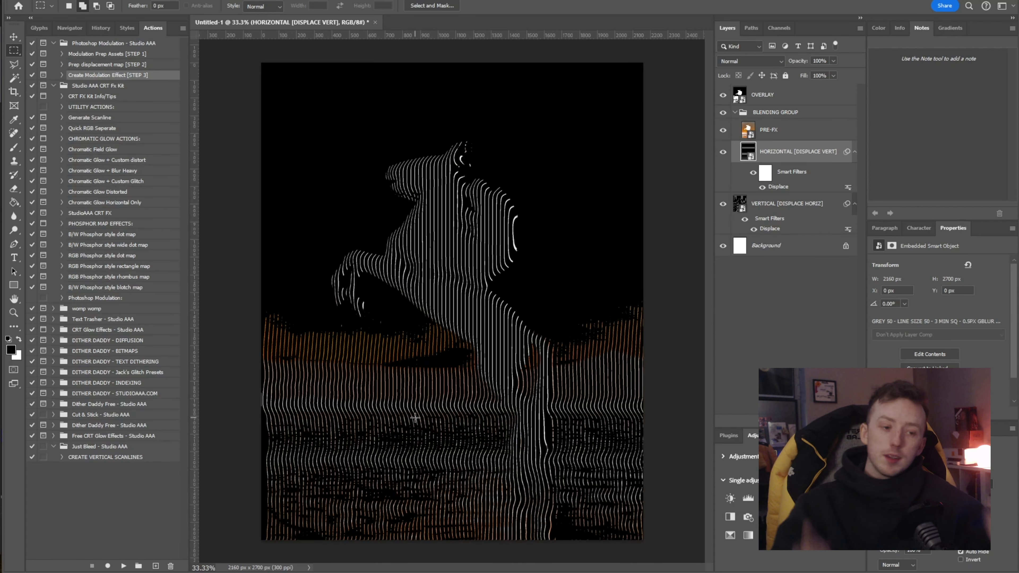
# Step: Swap the line layers, placing VERTICAL [DISPLACE HORIZ] inside the BLENDING GROUP and HORIZONTAL [DISPLACE VERT] directly below the group
pyautogui.click(739, 203)
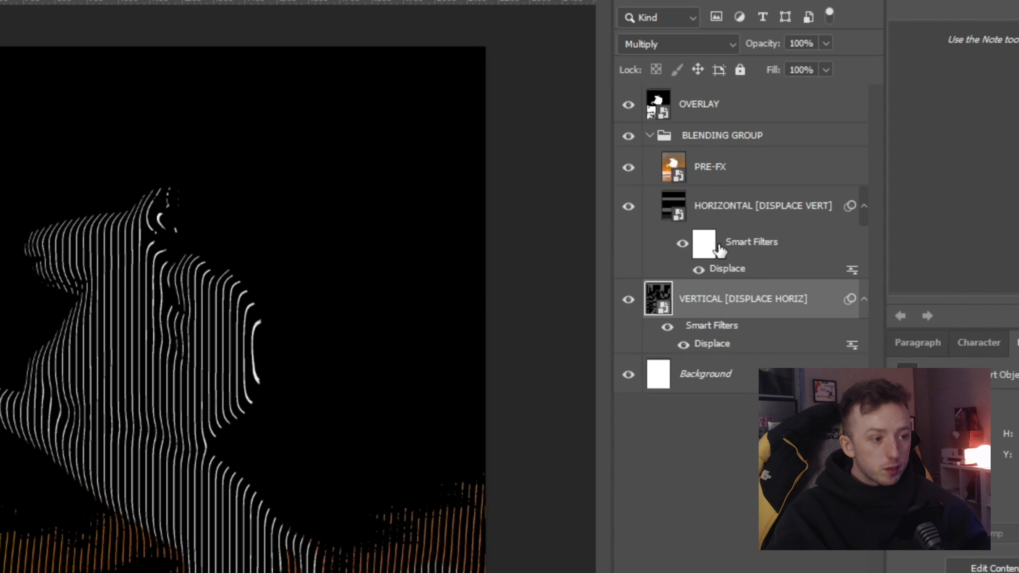
pyautogui.click(706, 210)
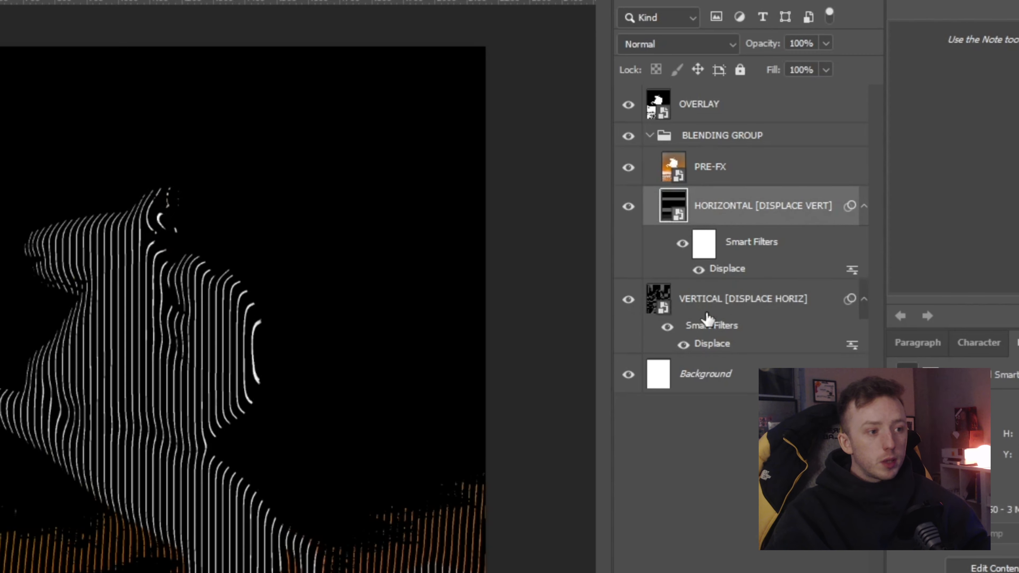
pyautogui.click(707, 321)
pyautogui.click(740, 213)
pyautogui.click(701, 311)
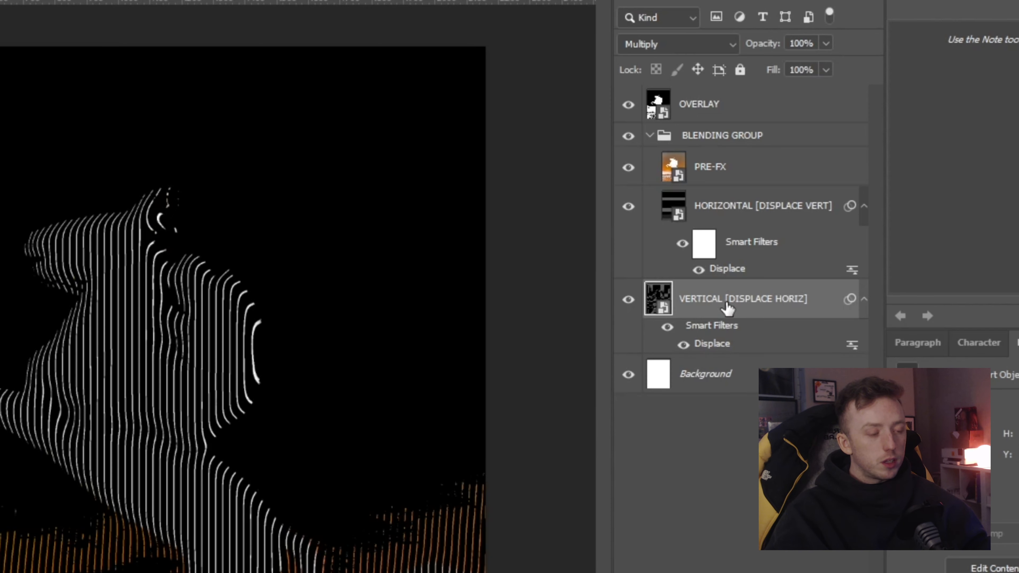
pyautogui.moveTo(727, 308); pyautogui.dragTo(758, 202)
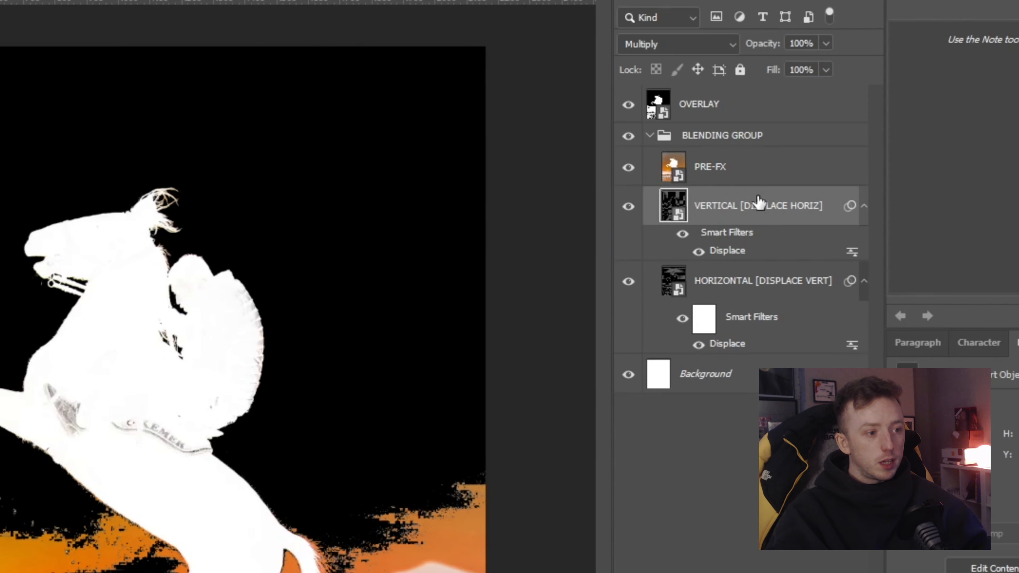
pyautogui.click(722, 280)
pyautogui.moveTo(731, 282); pyautogui.dragTo(721, 352)
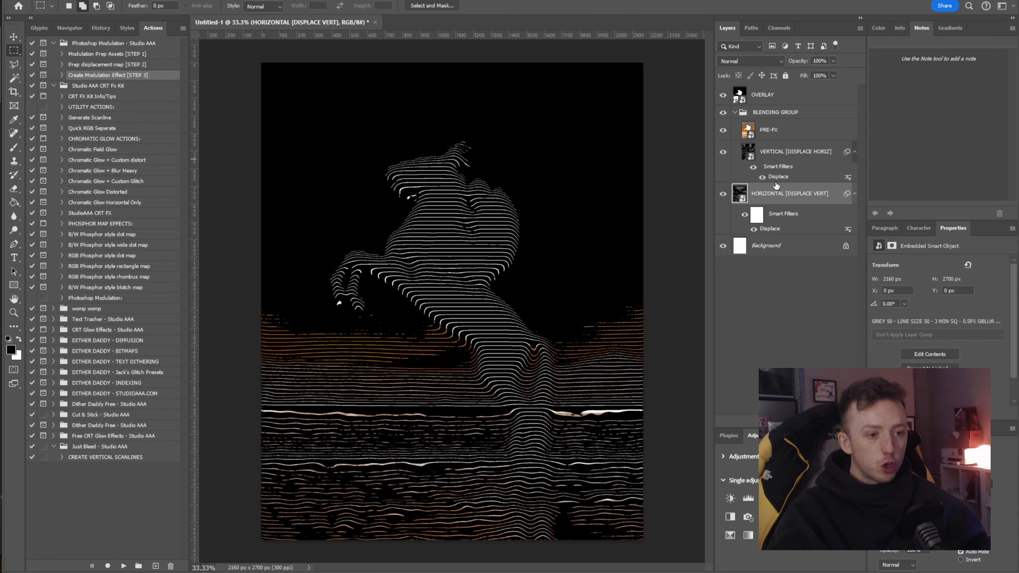
# Step: Return HORIZONTAL [DISPLACE VERT] to the BLENDING GROUP under PRE-FX and VERTICAL [DISPLACE HORIZ] below the group
pyautogui.moveTo(778, 199); pyautogui.dragTo(780, 161)
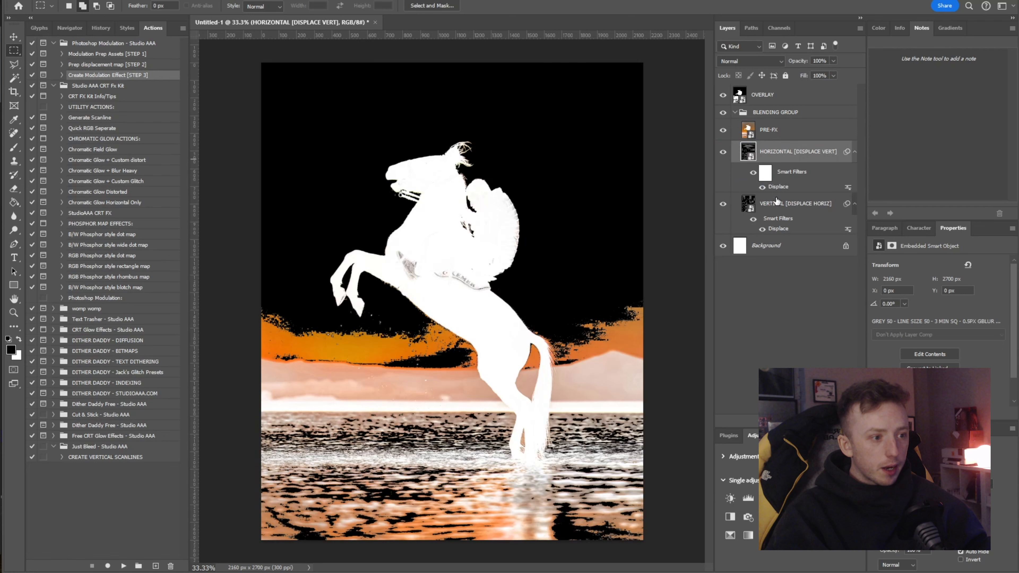
pyautogui.click(770, 236)
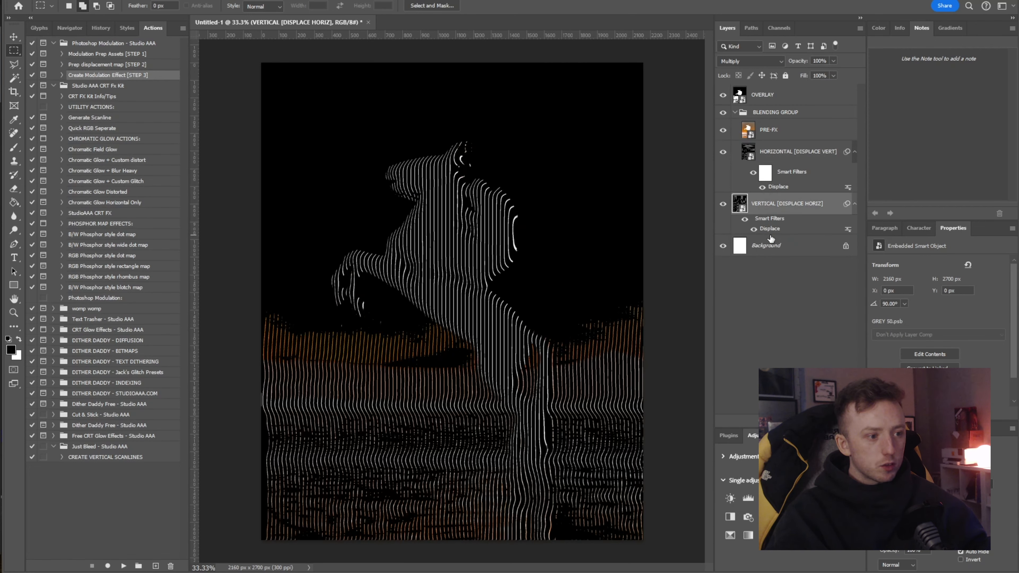
# Step: Try Color Burn on the OVERLAY layer and set its blend mode to Multiply
pyautogui.click(776, 96)
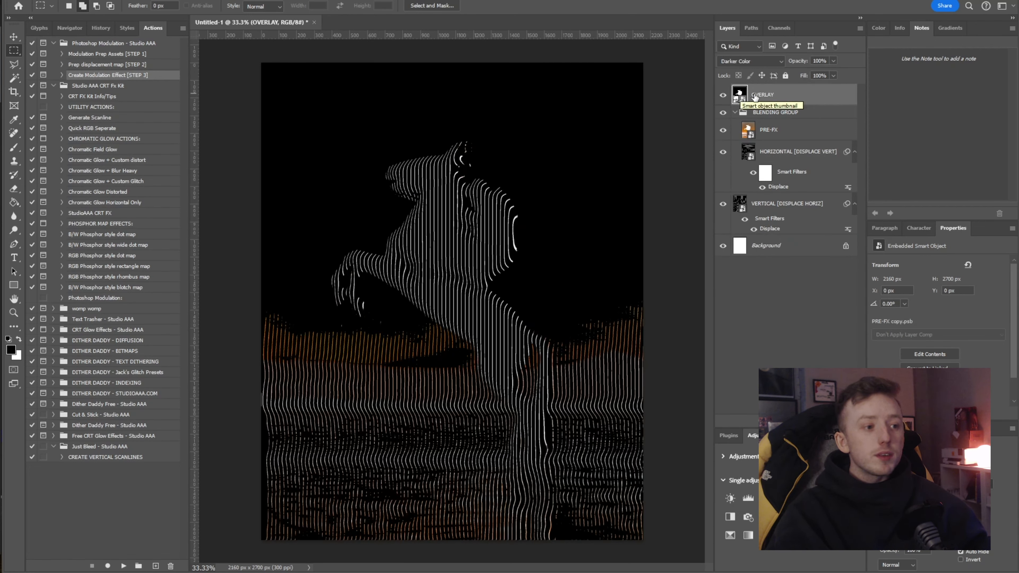
pyautogui.click(752, 62)
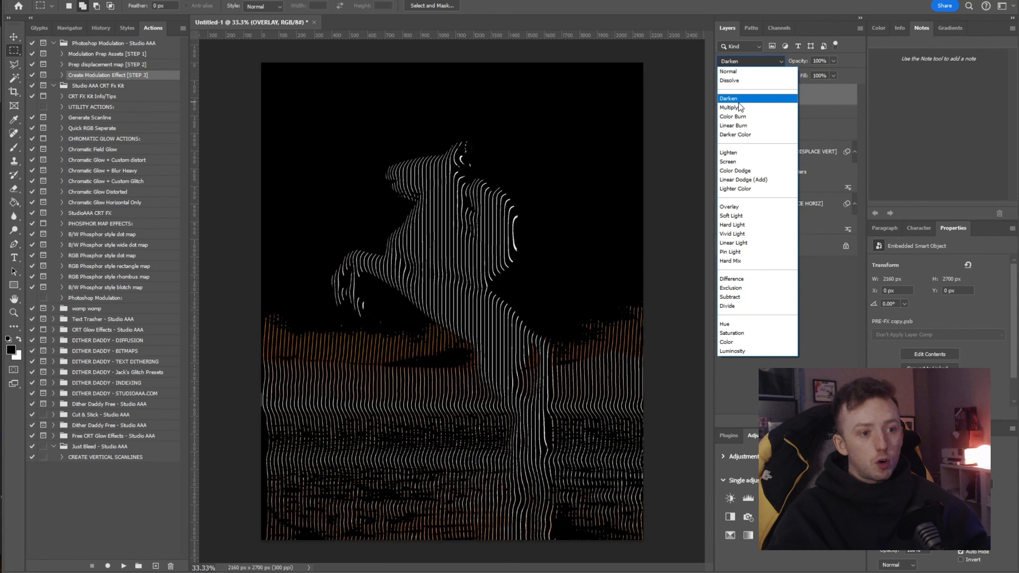
pyautogui.click(741, 115)
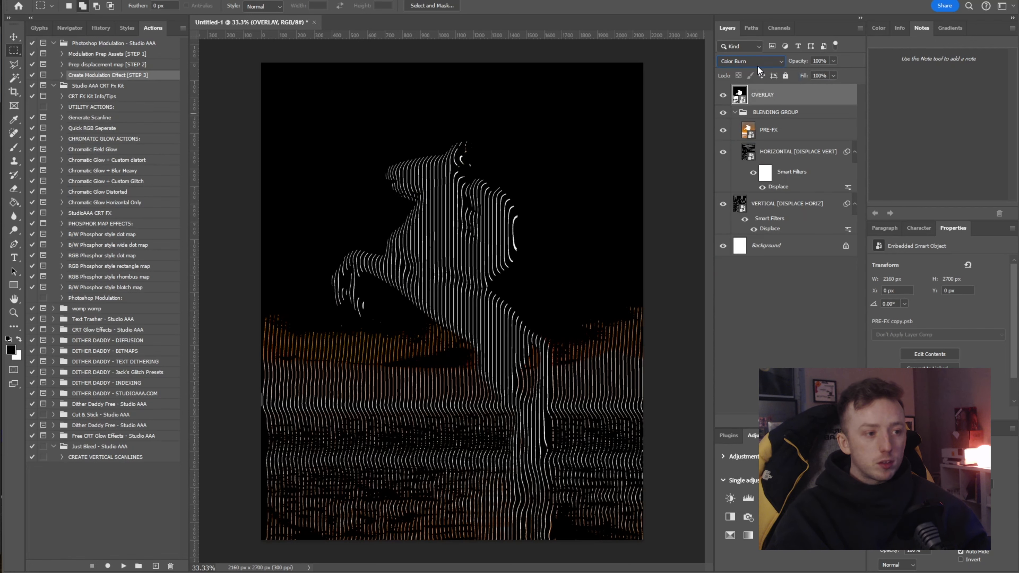
pyautogui.click(758, 64)
pyautogui.click(758, 65)
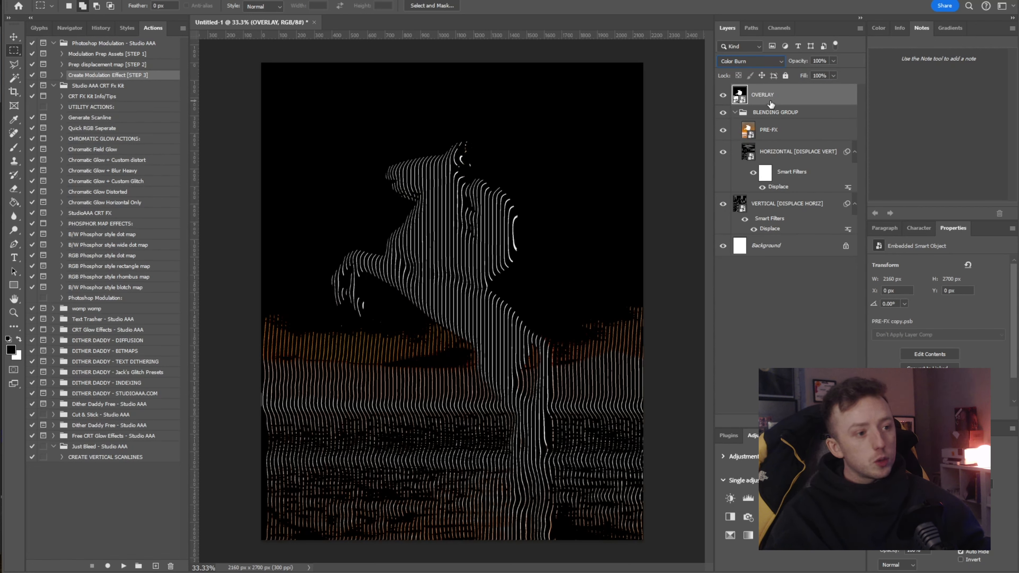
pyautogui.click(744, 62)
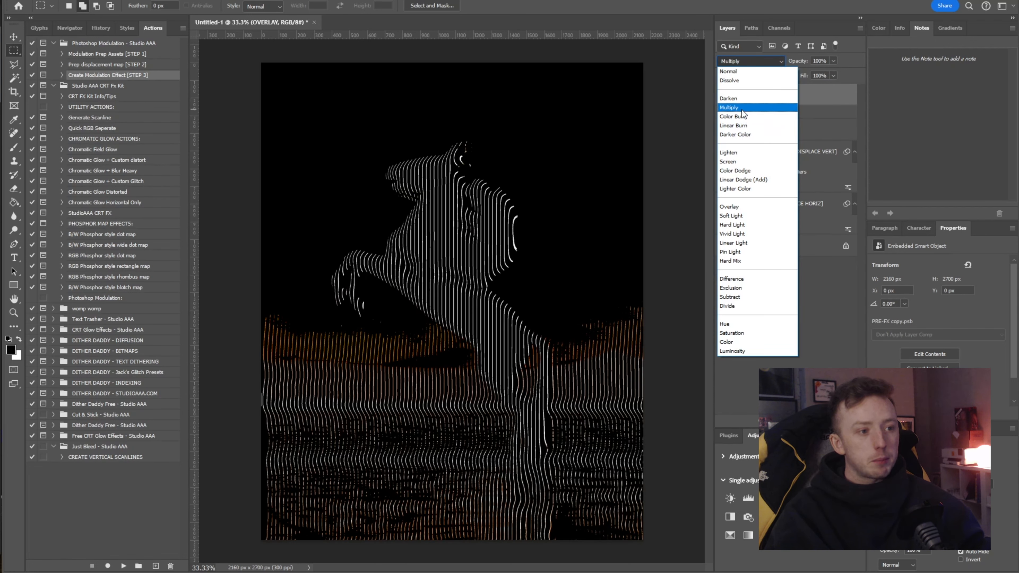
pyautogui.click(741, 108)
# Step: Examine the smart filters inside the OVERLAY smart object's contents and compare them with the layers in the main document
pyautogui.doubleClick(739, 96)
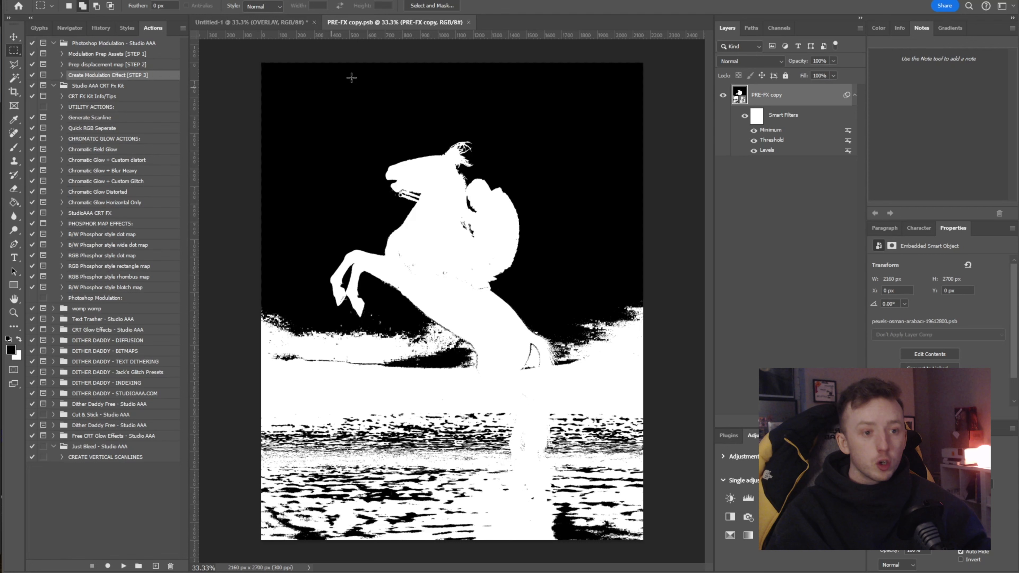
pyautogui.click(240, 22)
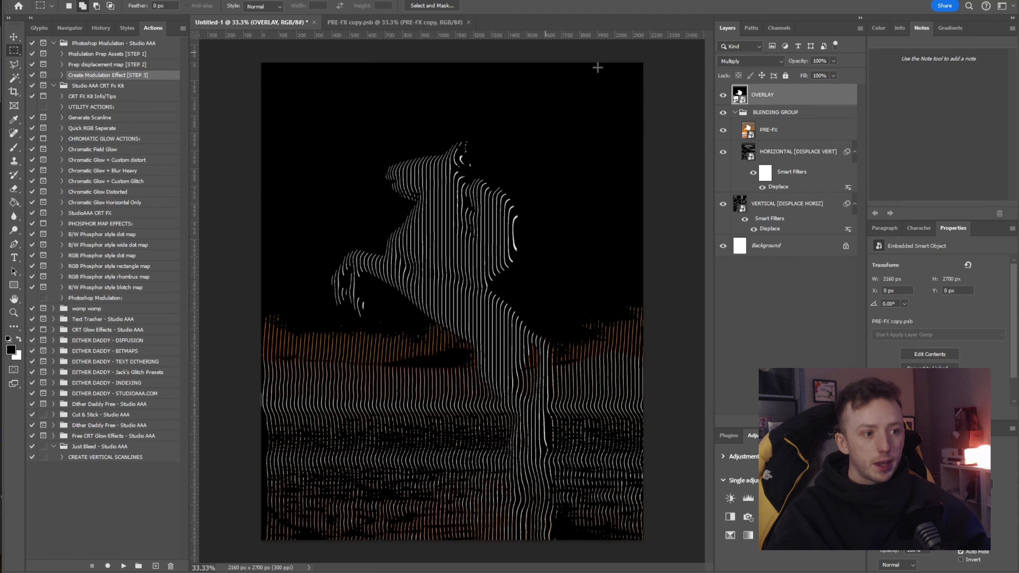
pyautogui.click(794, 138)
pyautogui.click(797, 157)
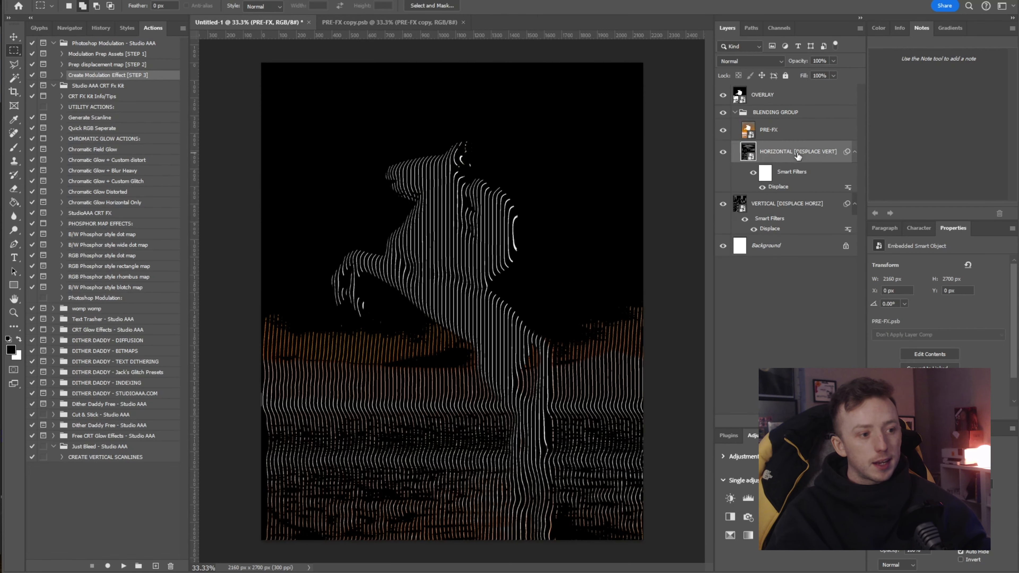
pyautogui.click(790, 207)
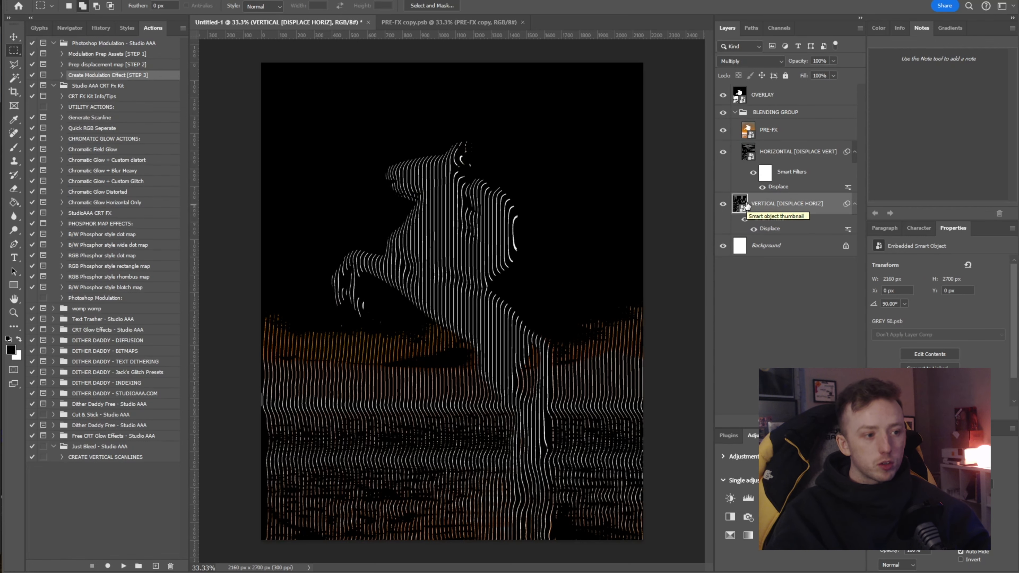
pyautogui.click(741, 93)
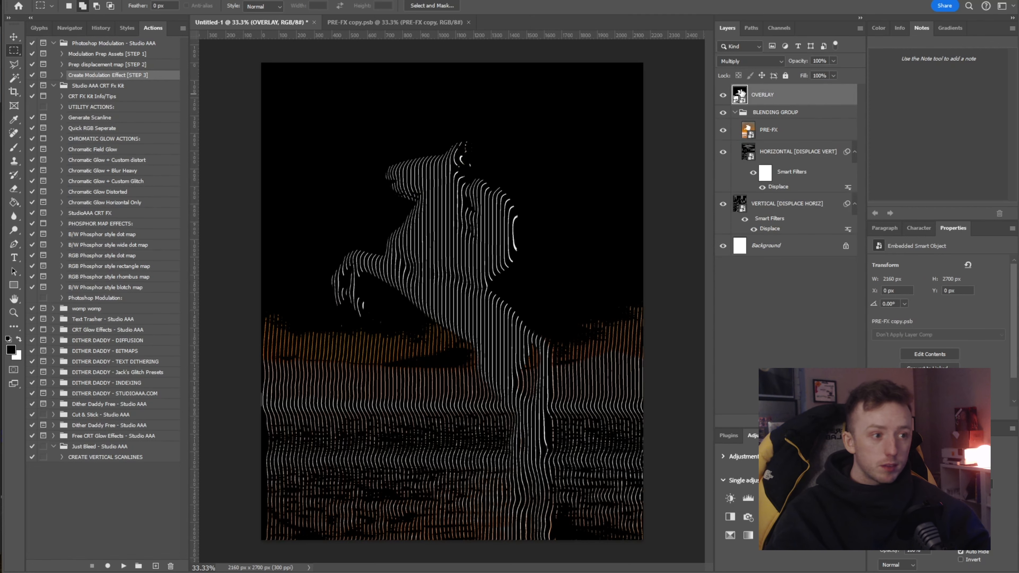
pyautogui.doubleClick(734, 97)
pyautogui.click(214, 22)
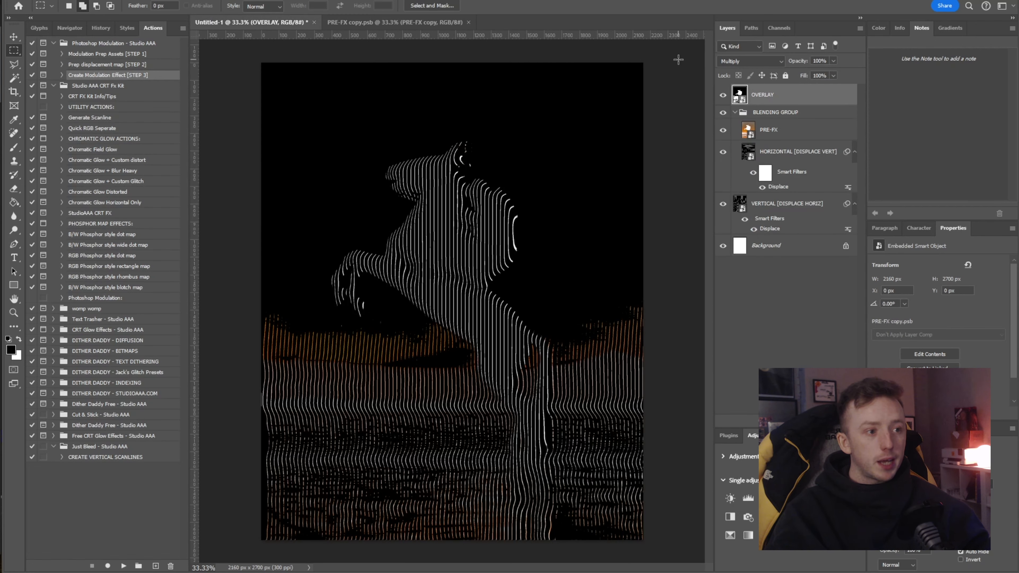
pyautogui.click(757, 63)
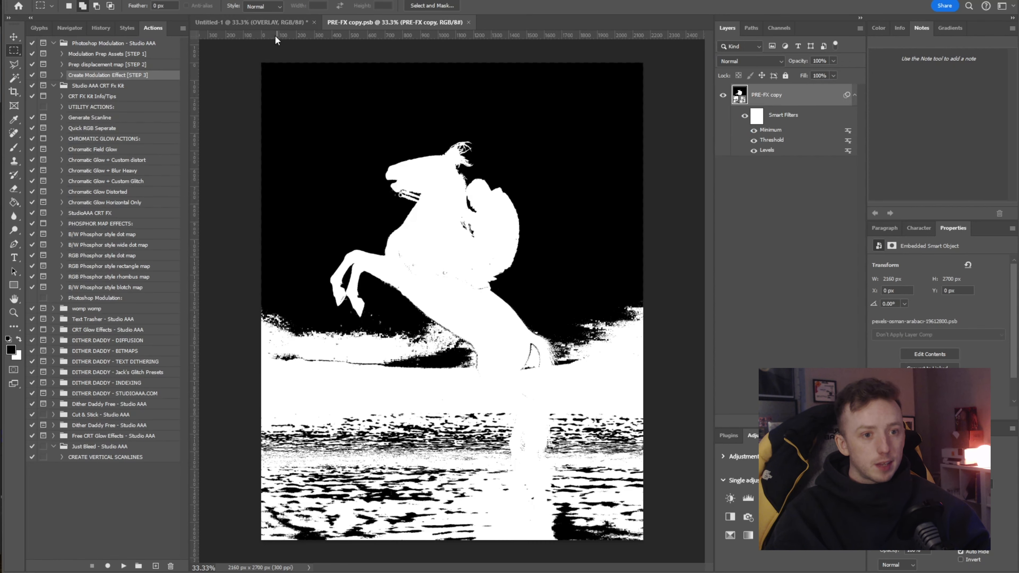
pyautogui.hotkey('ctrl', 'Tab')
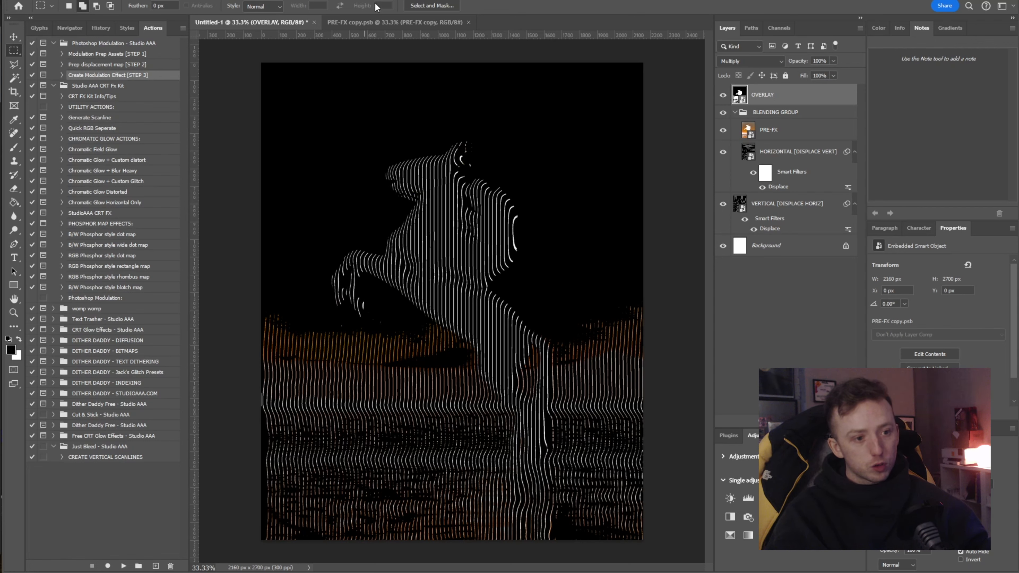
# Step: Compare the line artwork with the OVERLAY layer hidden and shown, ending with the layer shown
pyautogui.click(722, 95)
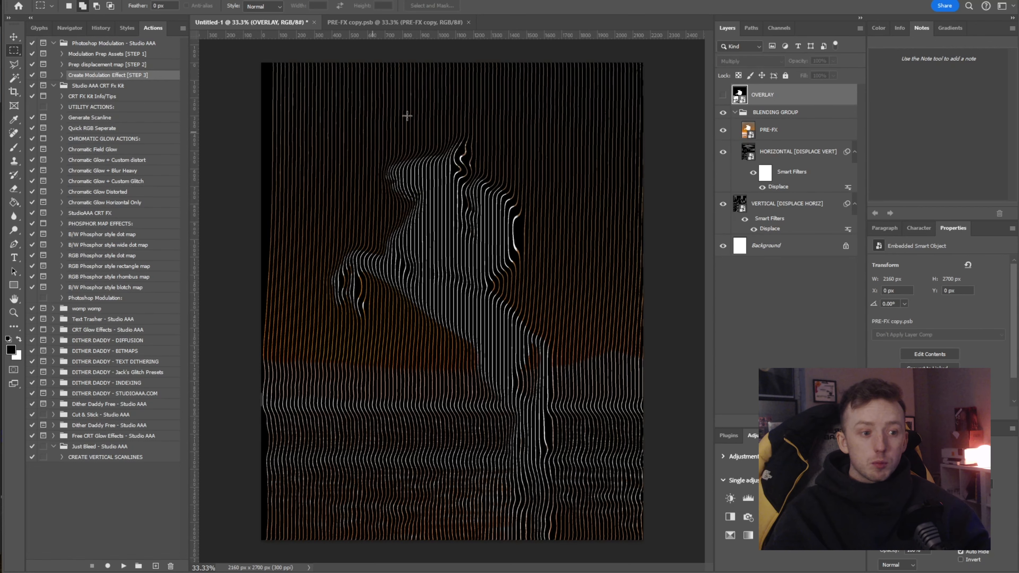
pyautogui.click(723, 95)
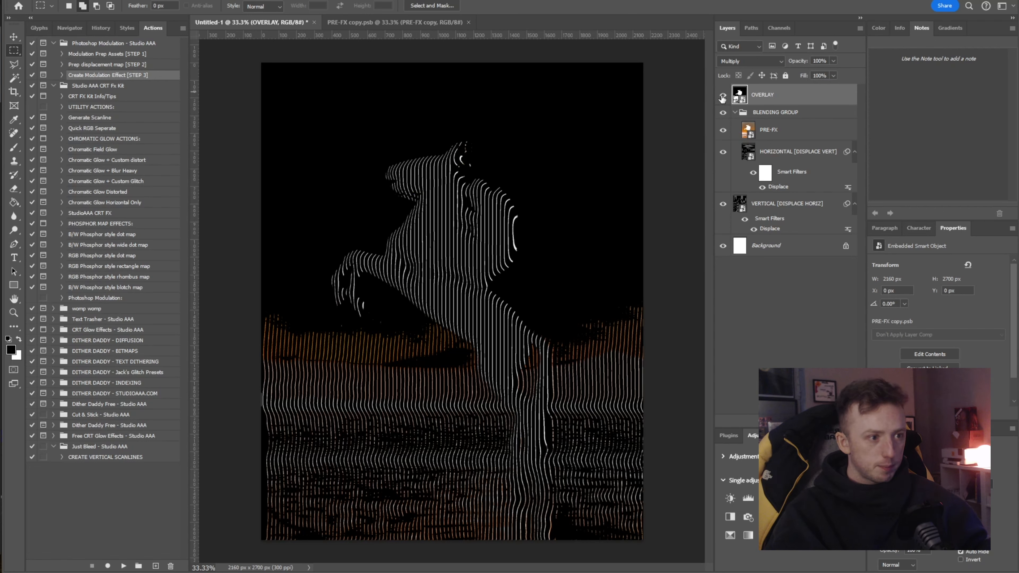
pyautogui.click(723, 95)
pyautogui.click(722, 95)
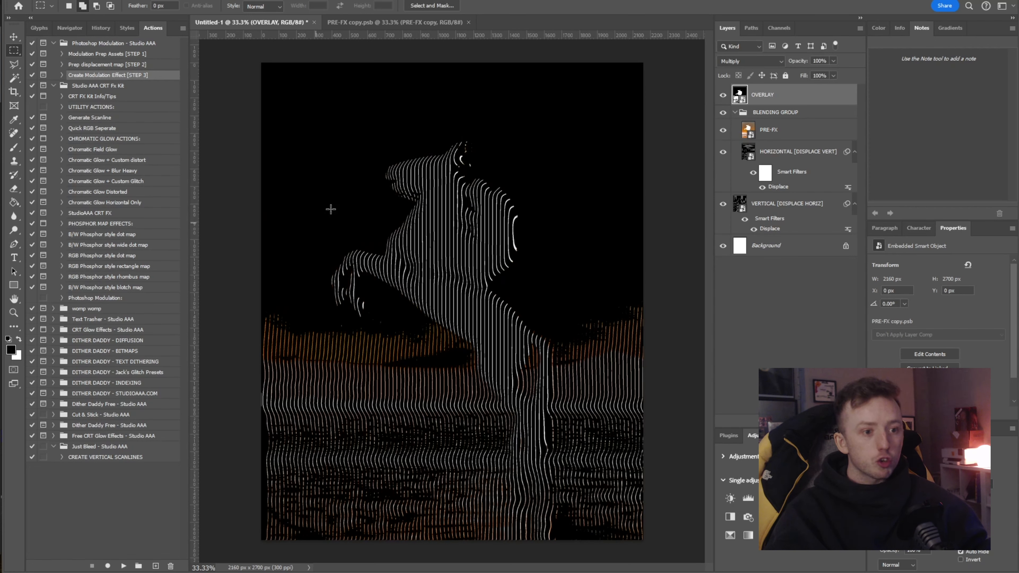
pyautogui.click(721, 95)
pyautogui.click(722, 96)
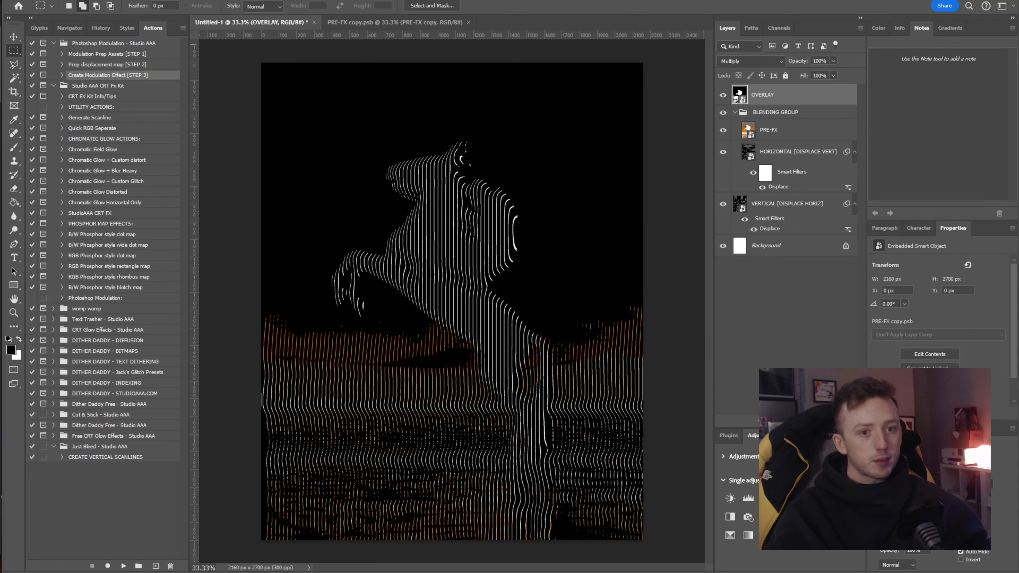
# Step: Apply a Gaussian Blur with a 0.9 px radius to the OVERLAY layer
pyautogui.click(148, 0)
pyautogui.moveTo(203, 127)
pyautogui.click(308, 165)
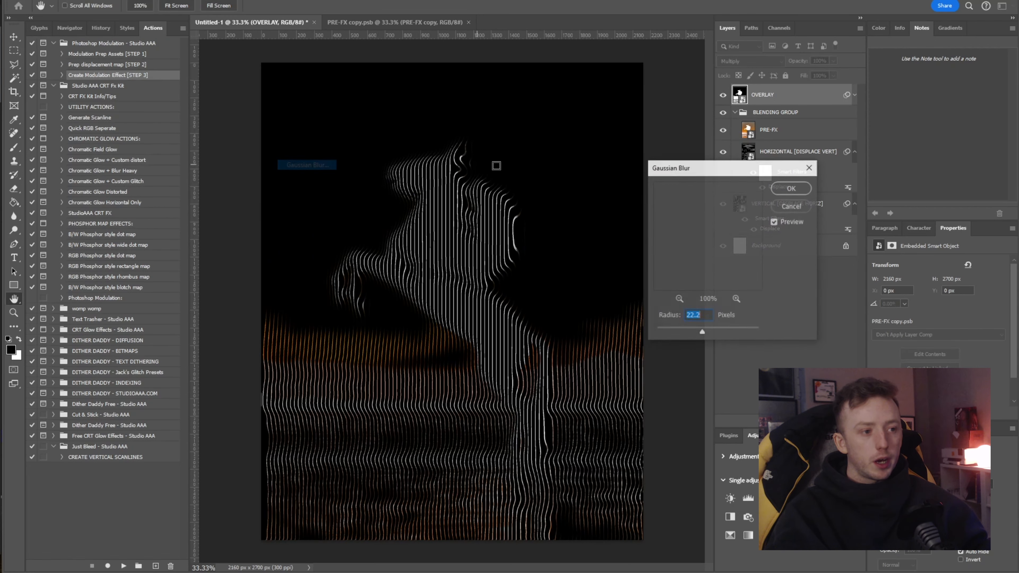
pyautogui.moveTo(665, 330); pyautogui.dragTo(661, 329)
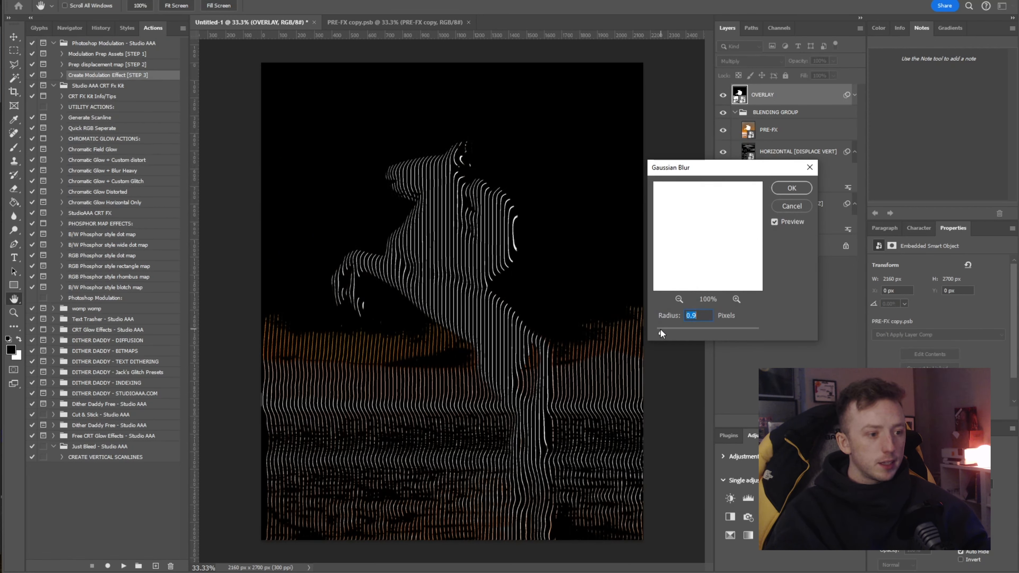
pyautogui.click(785, 192)
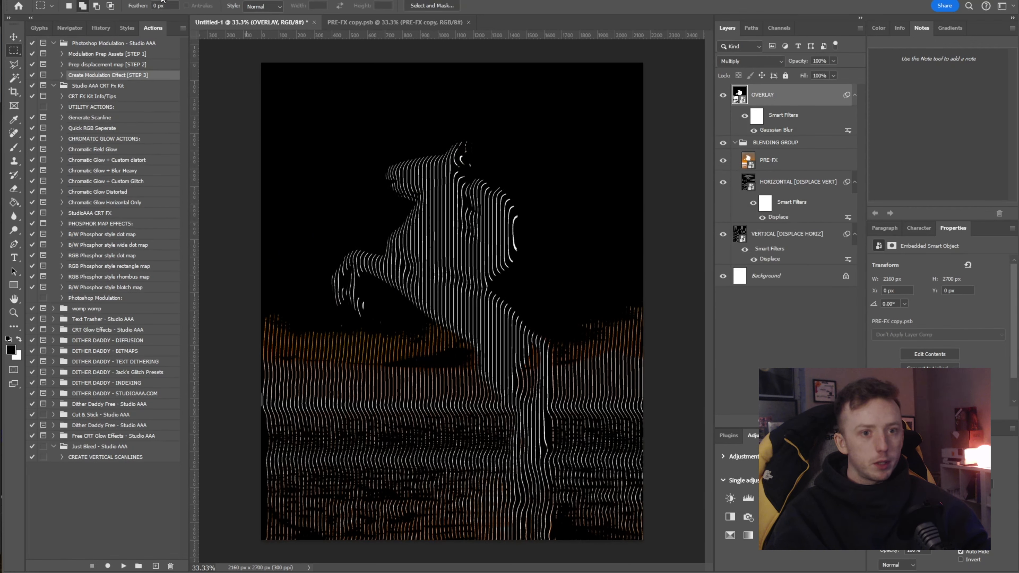
# Step: Try a Threshold adjustment at level 1 on the OVERLAY layer, cancel it, and clear the layer's smart filters
pyautogui.click(65, 1)
pyautogui.moveTo(85, 16)
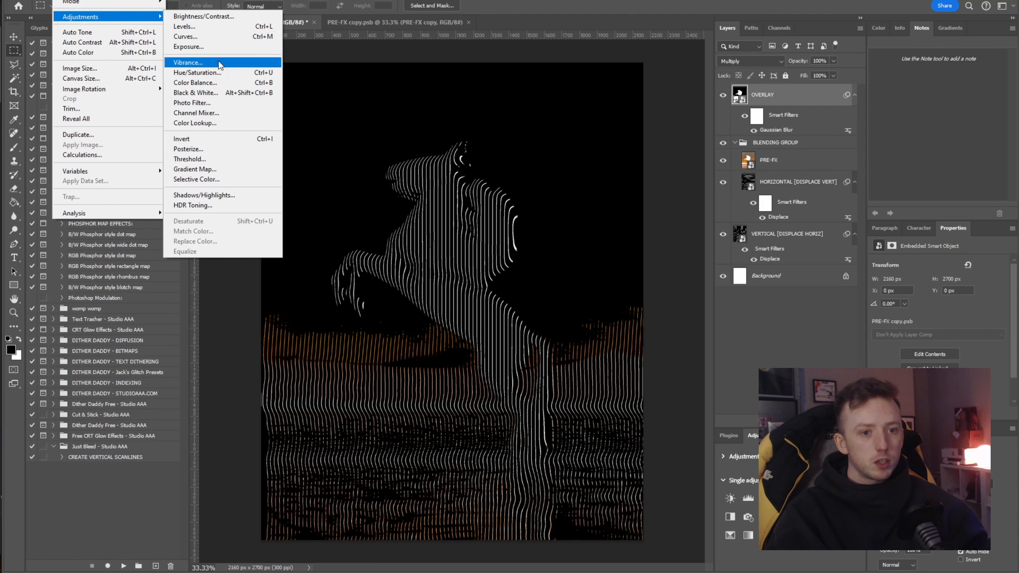
pyautogui.click(237, 160)
pyautogui.moveTo(884, 274); pyautogui.dragTo(853, 274)
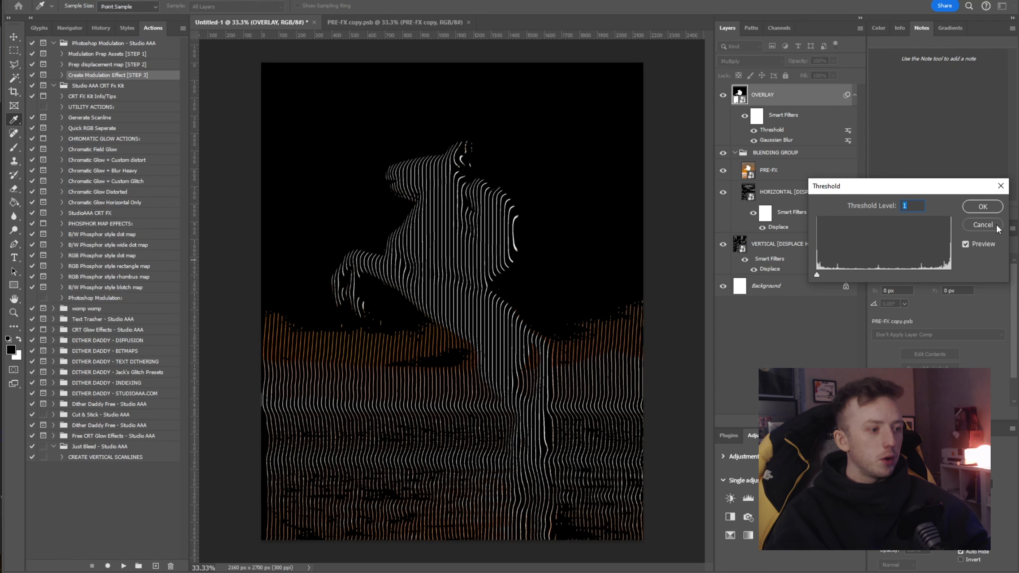
pyautogui.click(982, 224)
pyautogui.rightClick(778, 121)
pyautogui.click(800, 149)
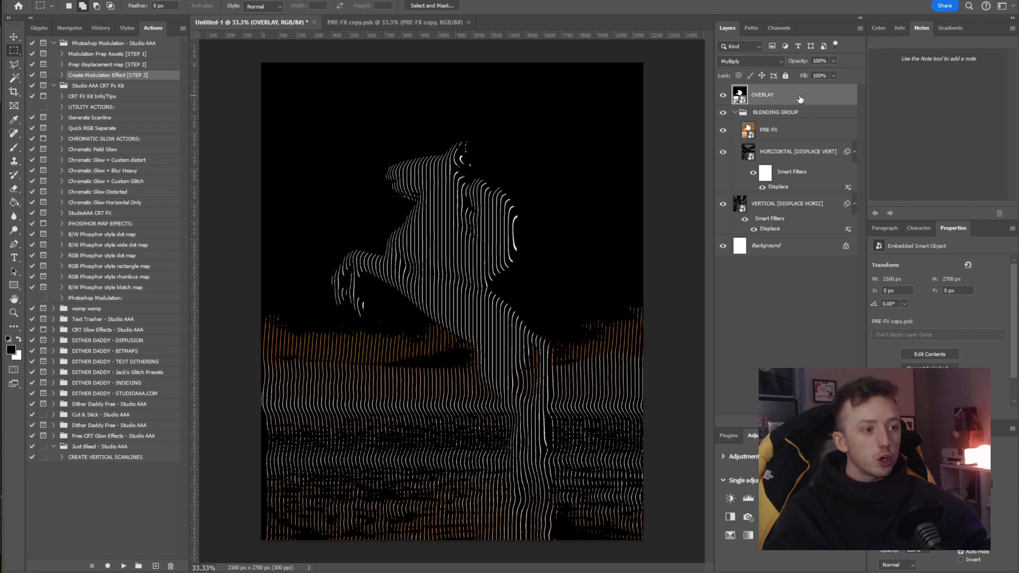
# Step: Convert all layers from OVERLAY down to VERTICAL [DISPLACE HORIZ] into a single smart object, leaving out the Background
pyautogui.keyDown('shift'); pyautogui.click(786, 207); pyautogui.keyUp('shift')
pyautogui.rightClick(778, 209)
pyautogui.click(829, 326)
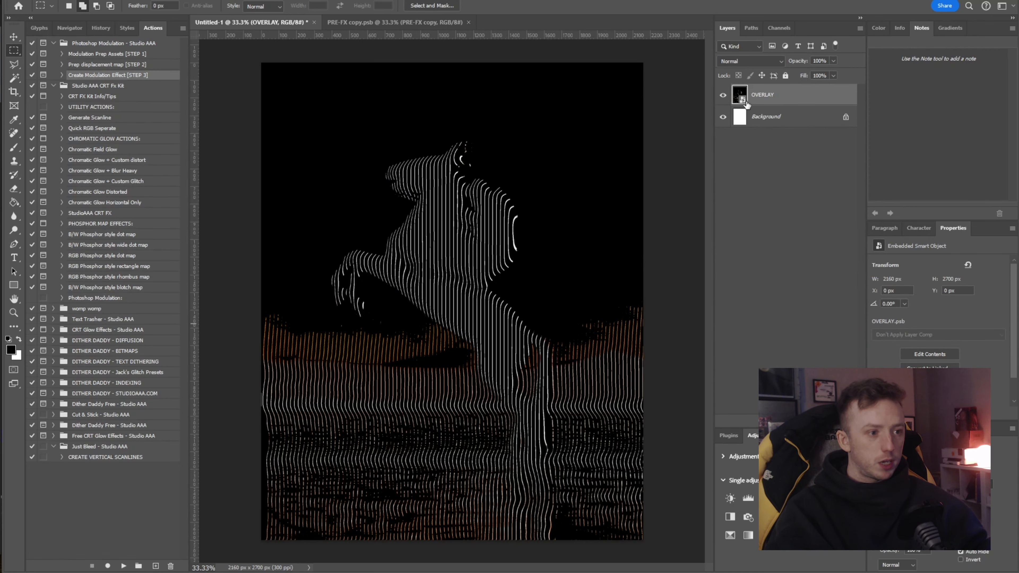
# Step: Rename the combined smart object as action and hide it
pyautogui.doubleClick(764, 94)
pyautogui.write('action')
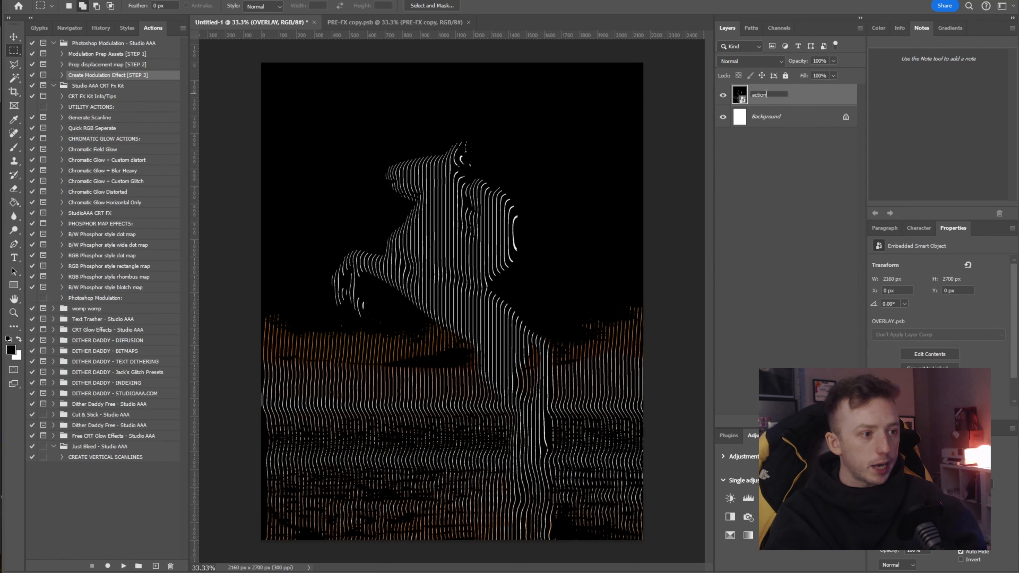
pyautogui.press('Return')
pyautogui.click(722, 95)
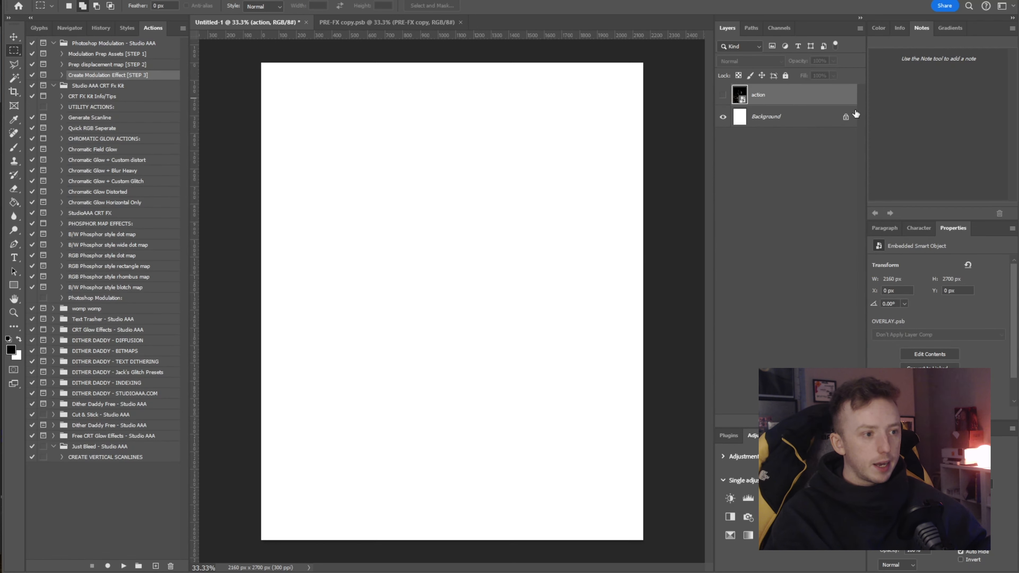
pyautogui.click(765, 160)
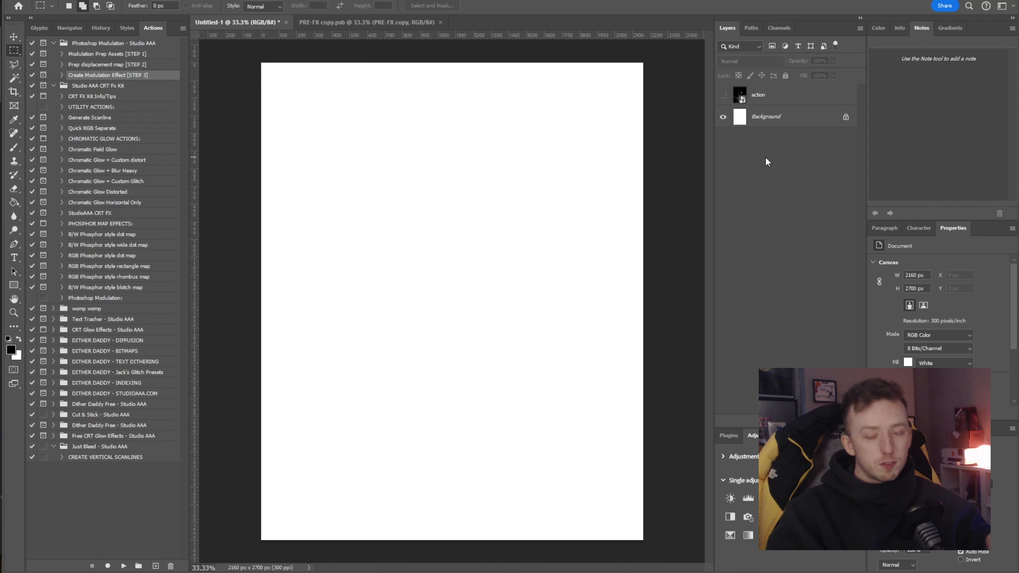
# Step: Show the action layer to review the finished effect and hide it again
pyautogui.click(724, 103)
pyautogui.click(722, 95)
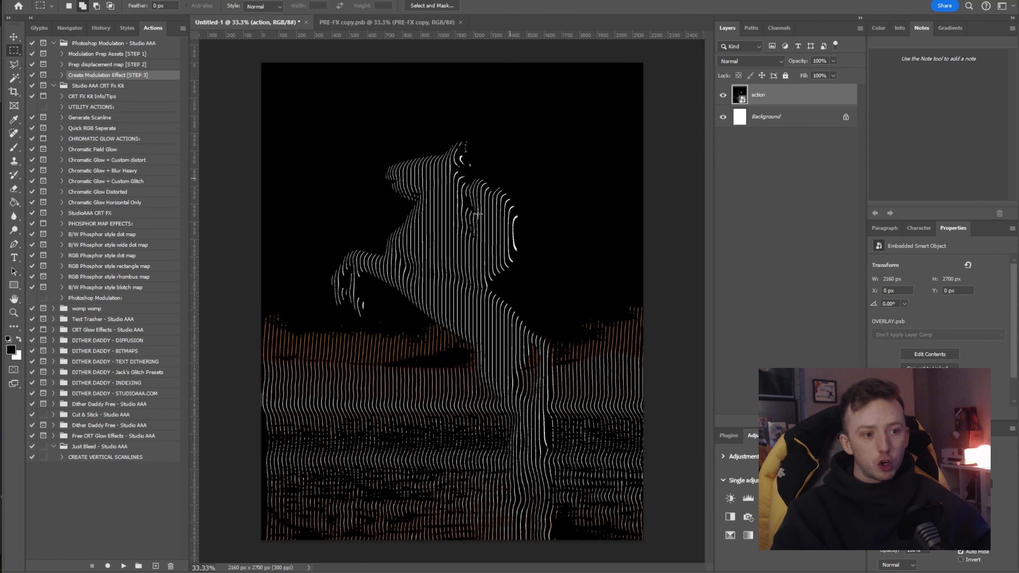
pyautogui.click(722, 95)
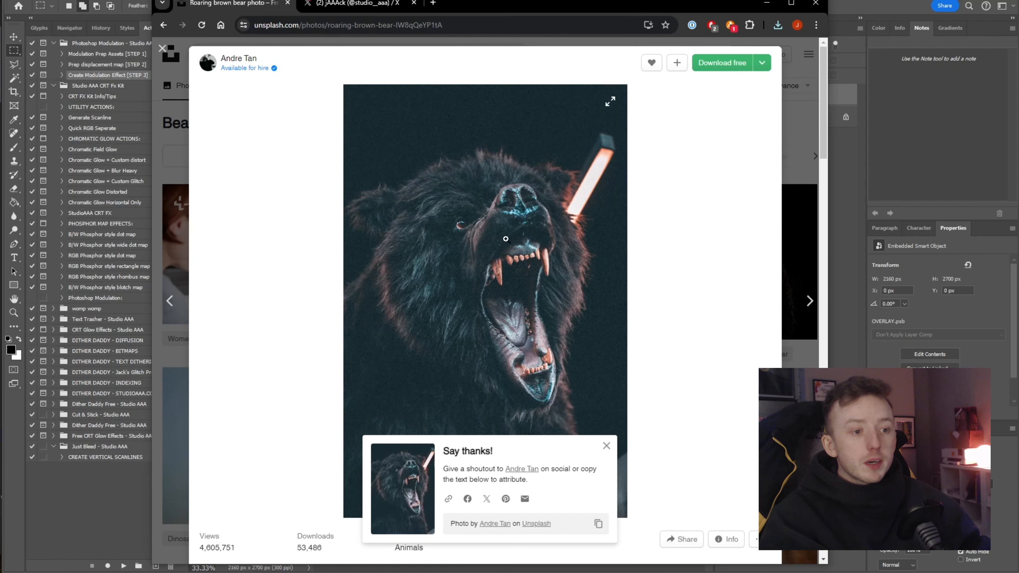
# Step: View the roaring brown bear photo on Unsplash in the browser and place the downloaded image as a layer in Untitled-1
pyautogui.scroll(-2, 506, 239)
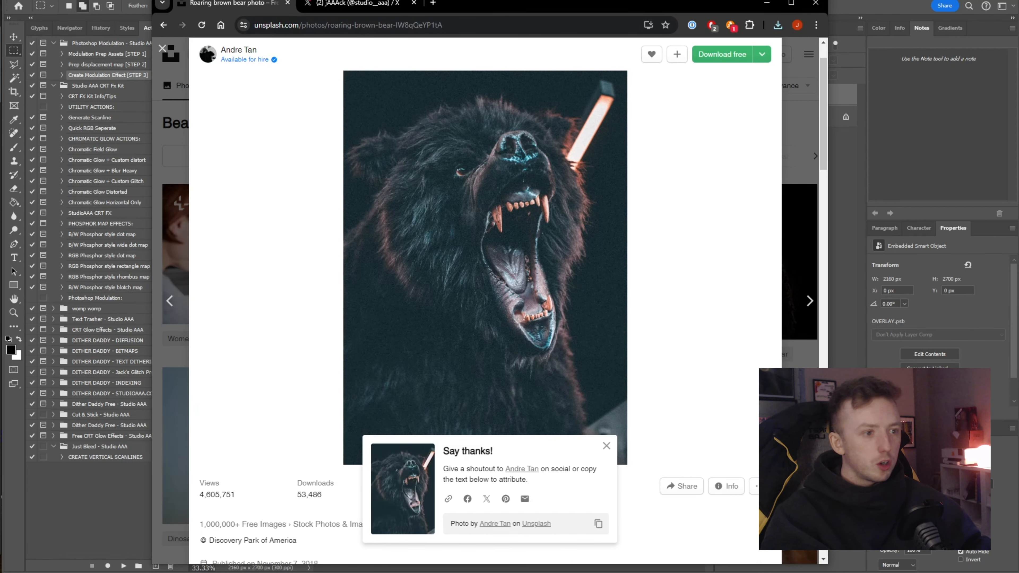
pyautogui.hotkey('alt', 'Tab')
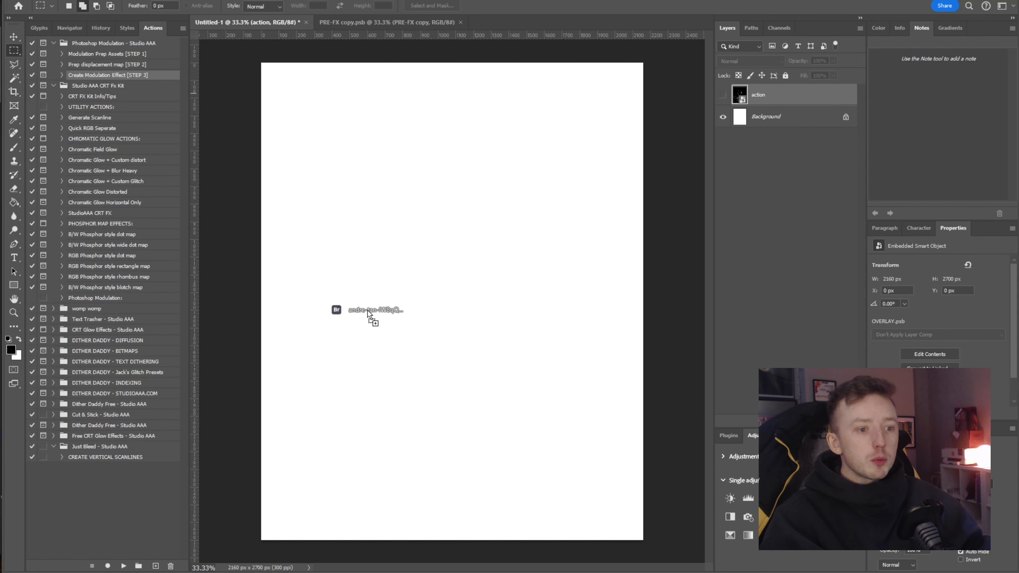
pyautogui.moveTo(508, 168); pyautogui.dragTo(351, 157)
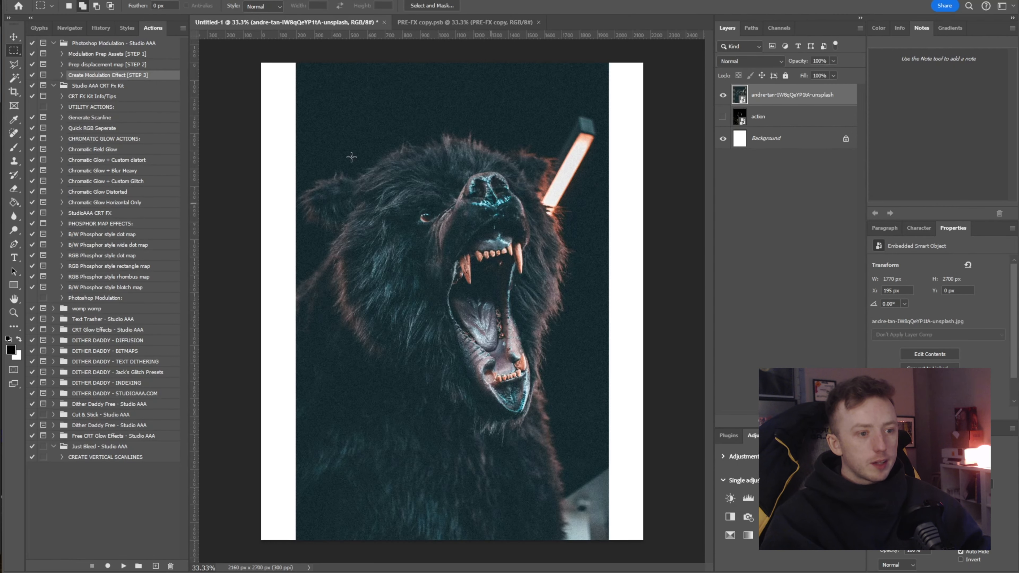
# Step: Scale the bear photo up to about 3864 × 5894 px and position it so the open mouth fills the canvas
pyautogui.click(14, 39)
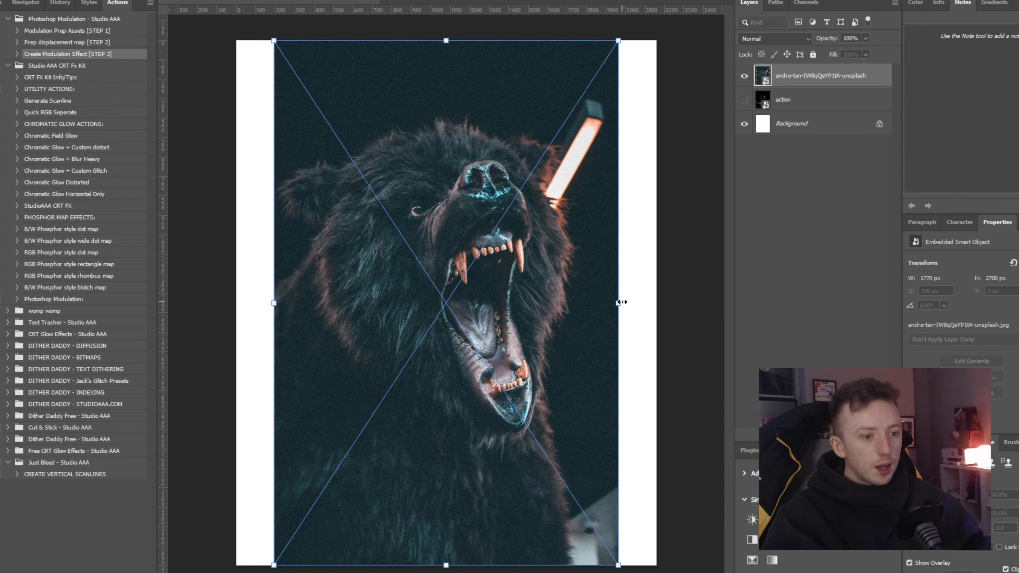
pyautogui.moveTo(620, 298); pyautogui.dragTo(828, 335)
pyautogui.moveTo(543, 306); pyautogui.dragTo(462, 291)
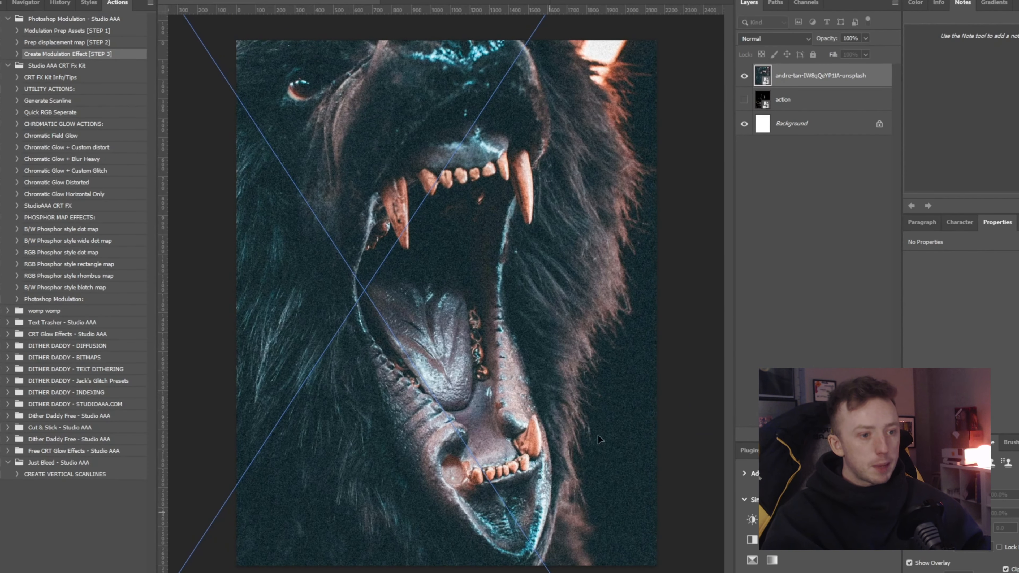
pyautogui.click(823, 76)
pyautogui.scroll(-11, 502, 139)
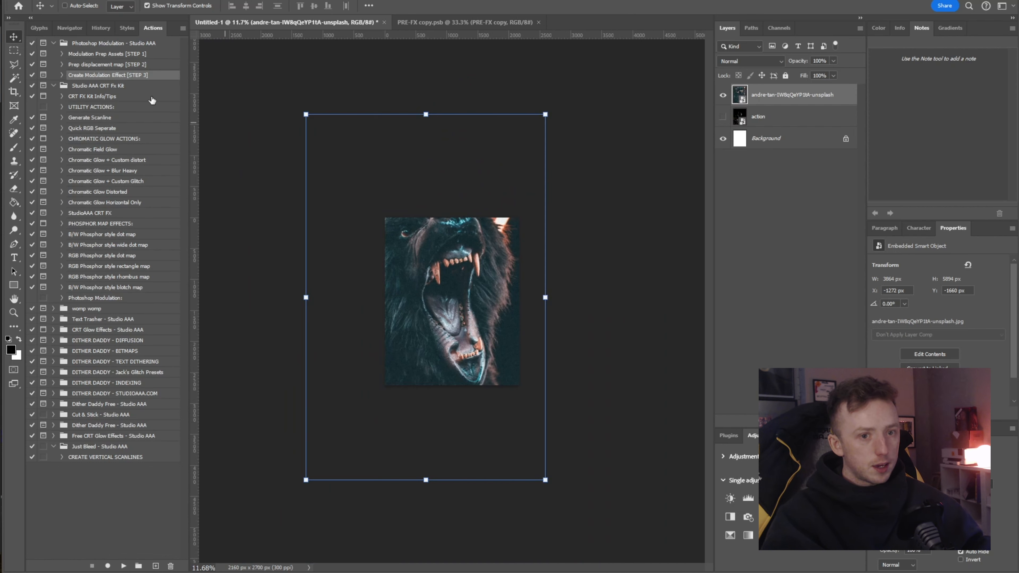
# Step: Select the canvas area, copy that part of the bear photo to a new layer, and delete the oversized original layer
pyautogui.click(13, 51)
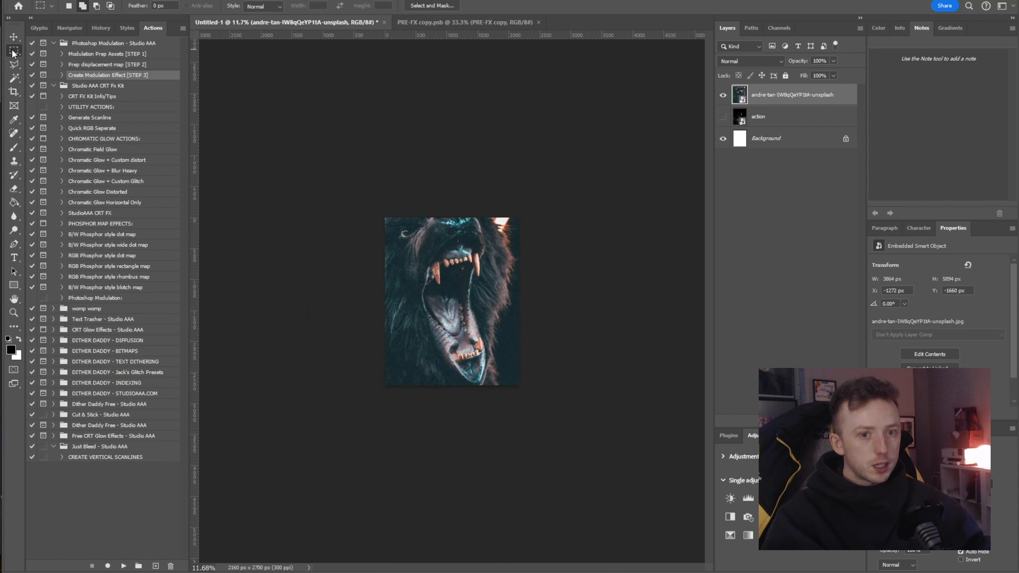
pyautogui.moveTo(331, 193); pyautogui.dragTo(521, 386)
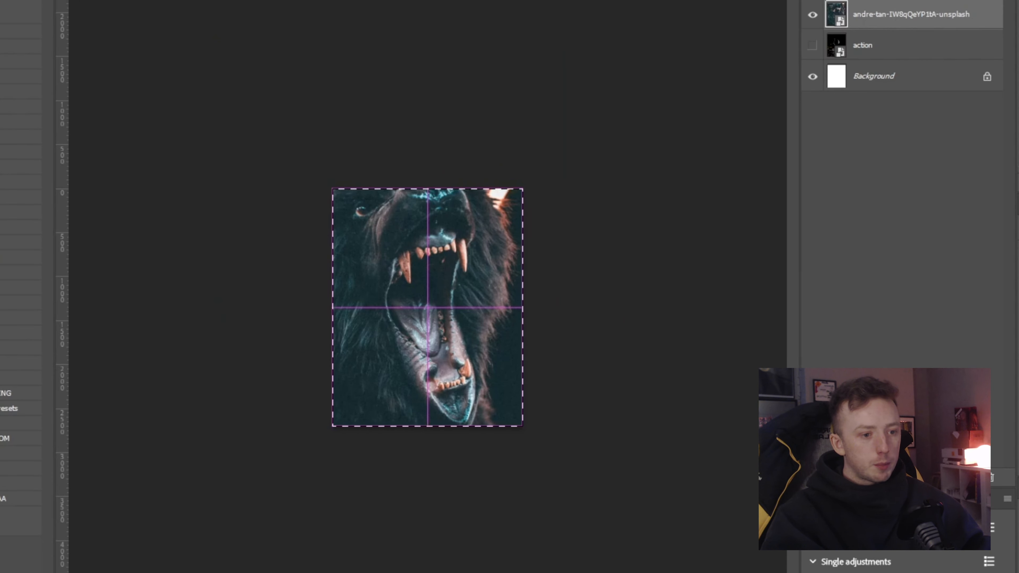
pyautogui.hotkey('ctrl', 'j')
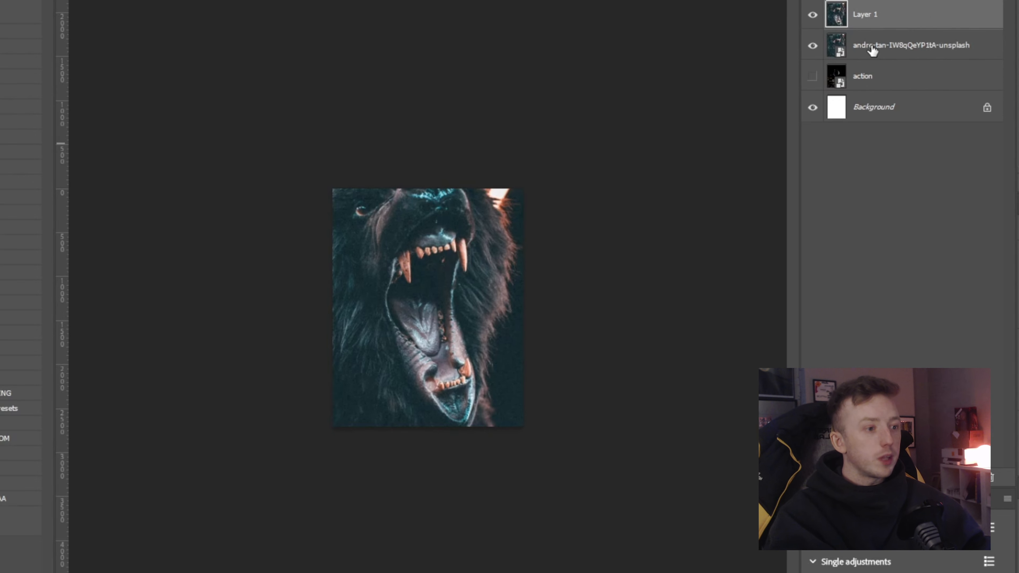
pyautogui.click(872, 47)
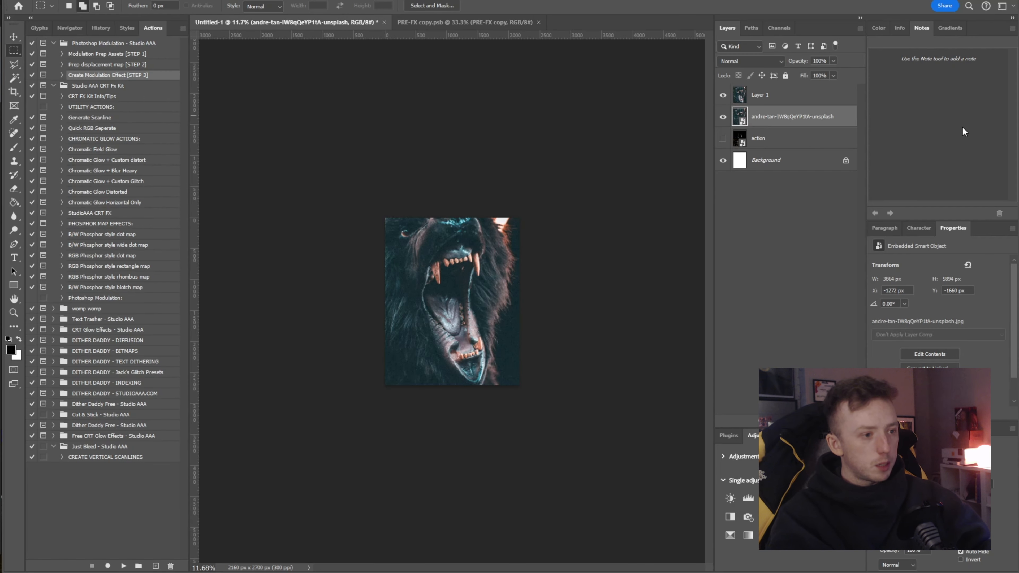
pyautogui.press('Delete')
# Step: Rename the canvas-sized bear layer as manual image
pyautogui.doubleClick(769, 97)
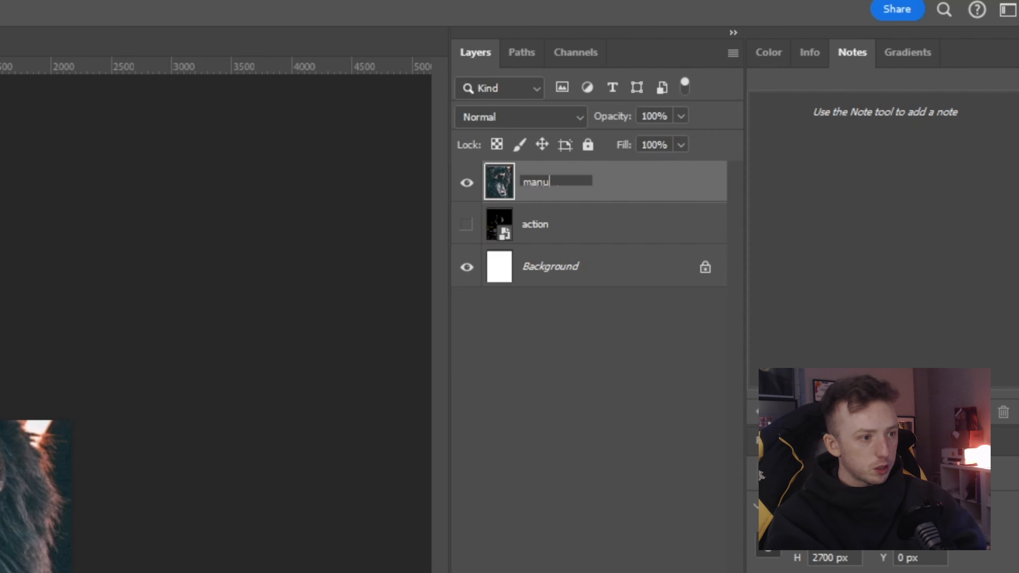
pyautogui.write('manual image')
pyautogui.press('Return')
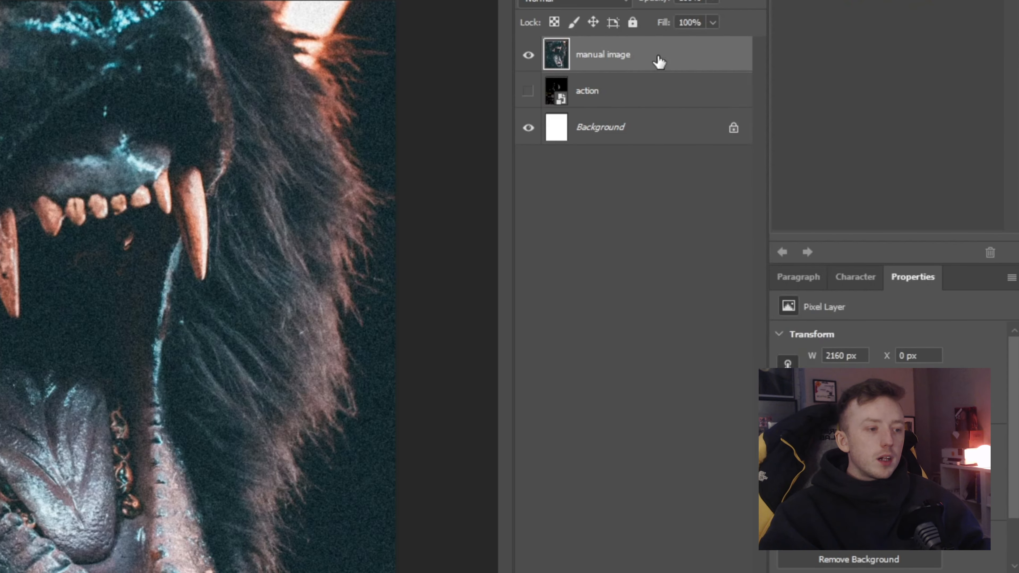
# Step: Convert the manual image layer to a smart object and create a rasterized duplicate of it above
pyautogui.rightClick(800, 97)
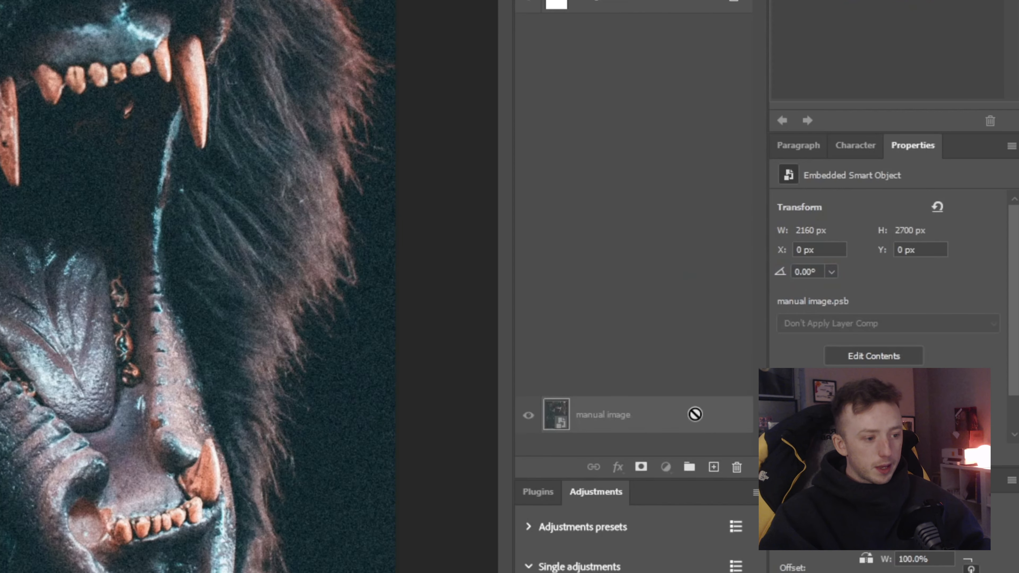
pyautogui.moveTo(693, 412); pyautogui.dragTo(717, 455)
pyautogui.rightClick(634, 55)
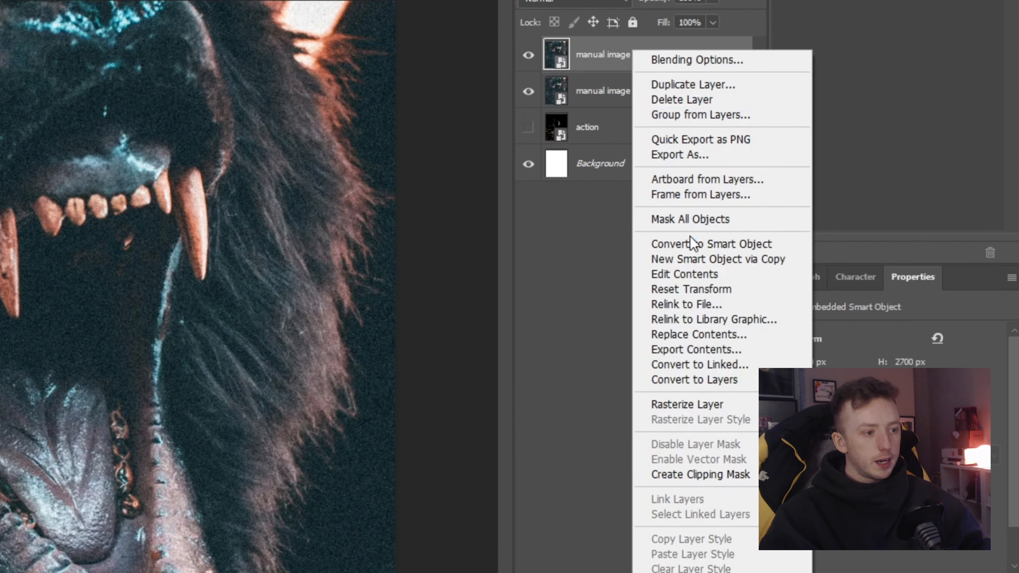
pyautogui.click(702, 404)
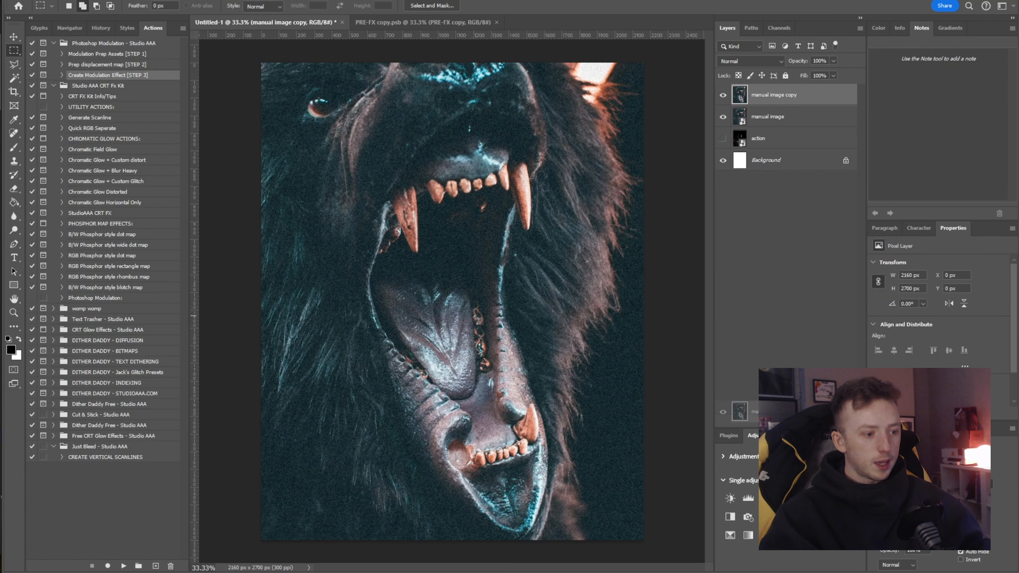
# Step: Duplicate the rasterized manual image copy and convert both copies into separate smart objects
pyautogui.moveTo(836, 416); pyautogui.dragTo(838, 419)
pyautogui.rightClick(811, 94)
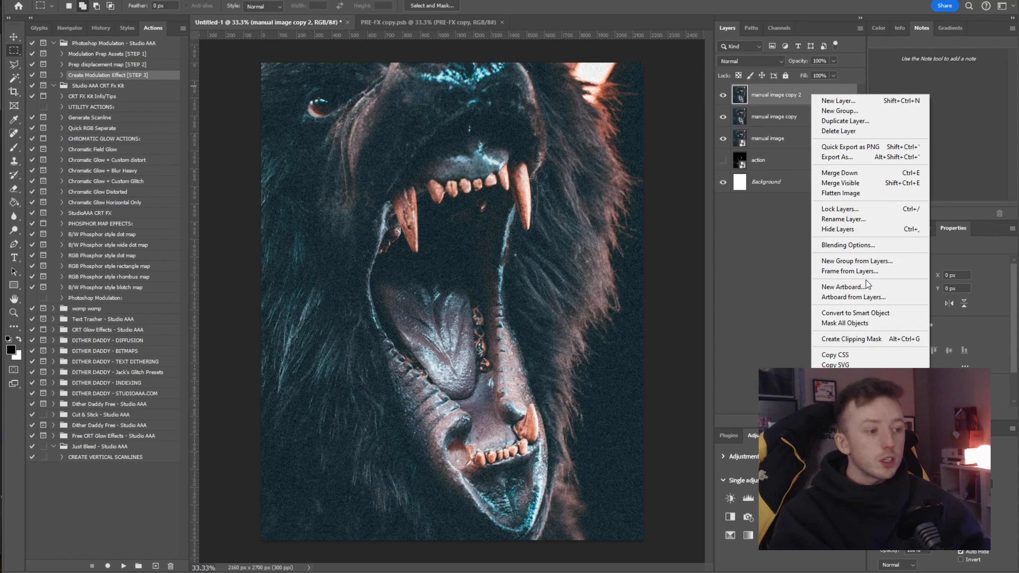
pyautogui.click(869, 312)
pyautogui.click(782, 115)
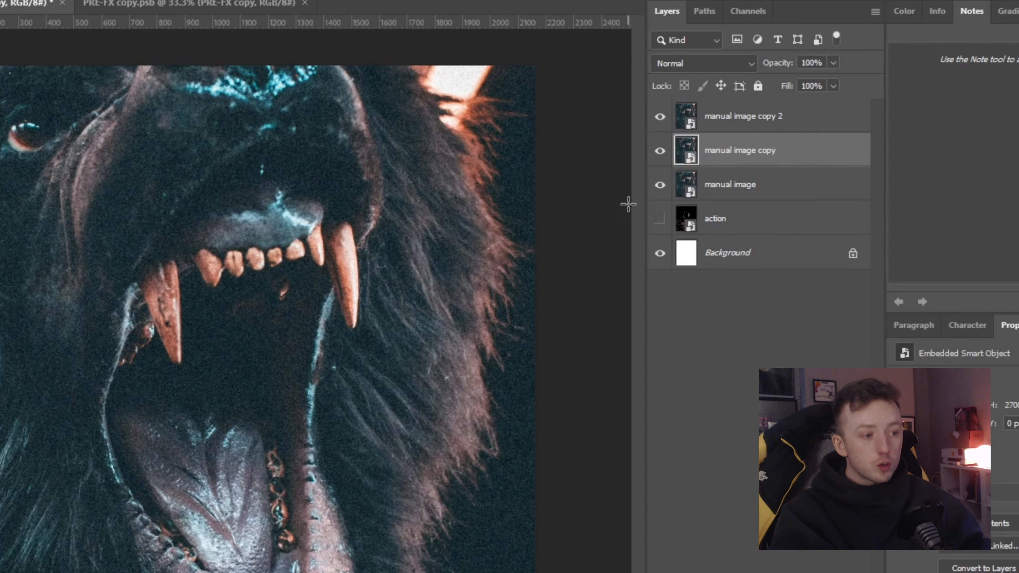
# Step: Rename the manual image copy layer as vertical
pyautogui.doubleClick(742, 156)
pyautogui.write('vert')
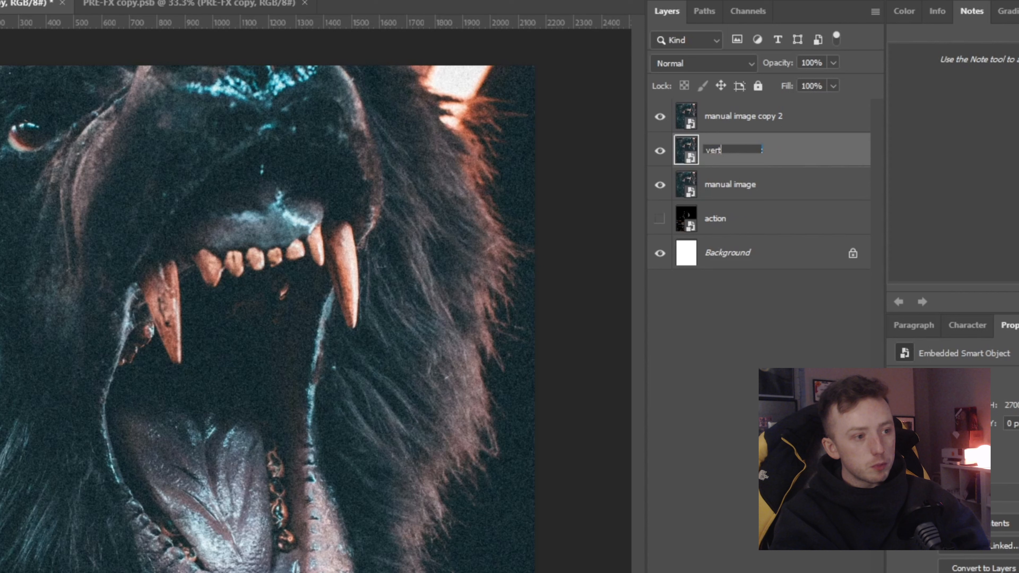
pyautogui.write('ical')
# Step: Rename the manual image copy 2 layer as horizontal
pyautogui.click(758, 120)
pyautogui.doubleClick(759, 117)
pyautogui.write('hir')
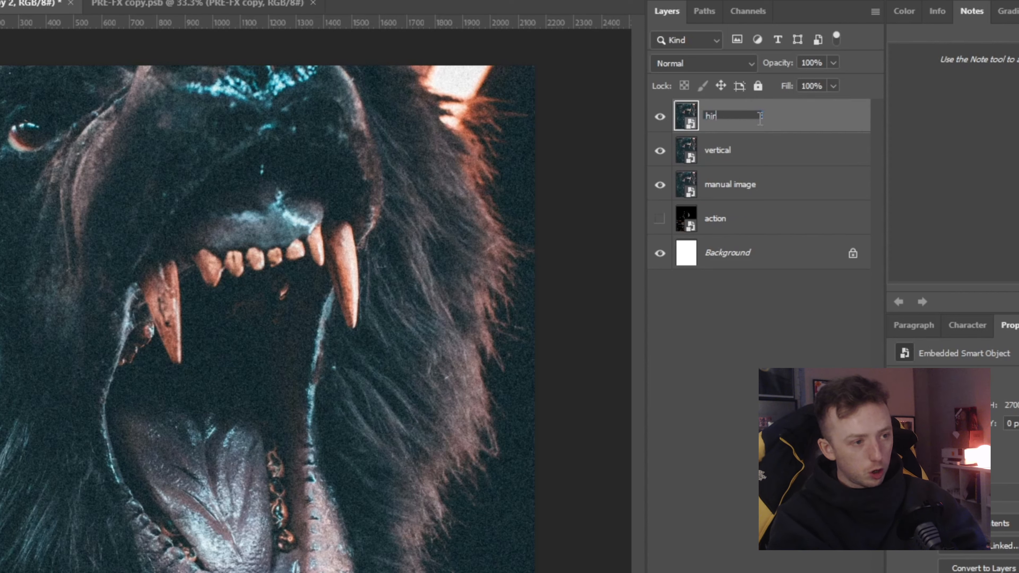
pyautogui.write('izontal')
pyautogui.press('Return')
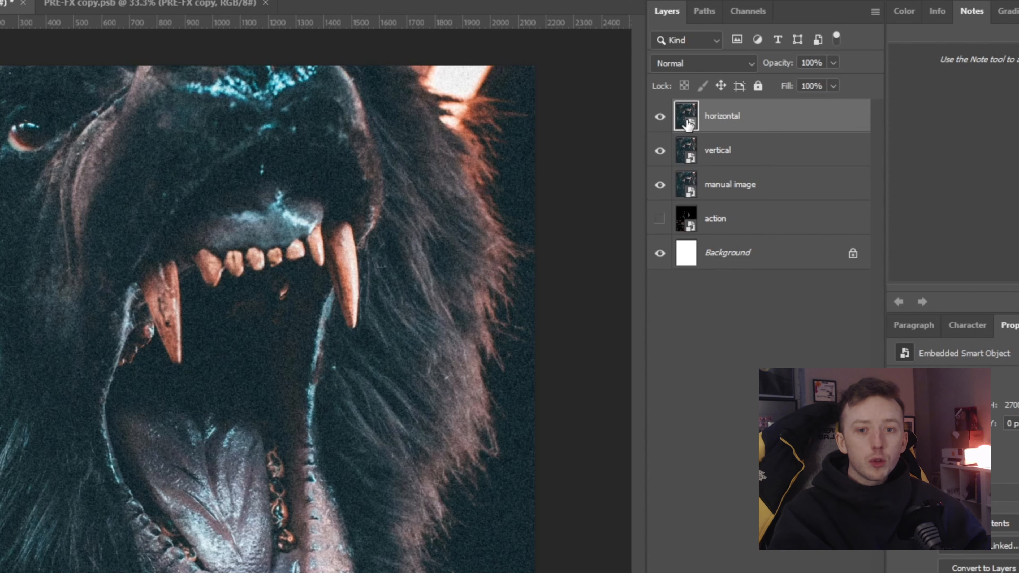
# Step: Open the horizontal smart object's contents and apply a 50% gray (808080) Color Overlay at 100% opacity to its layer
pyautogui.doubleClick(689, 125)
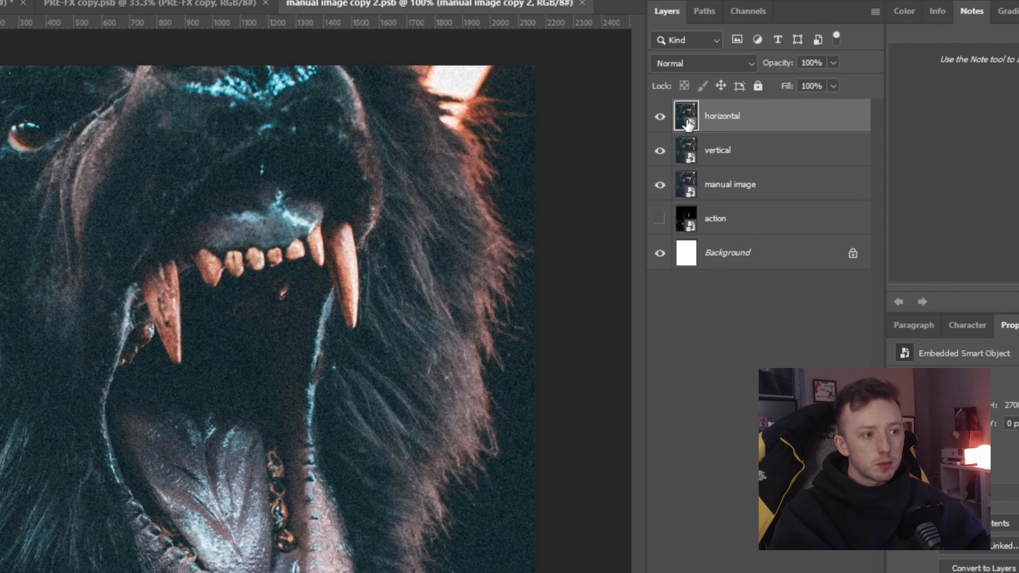
pyautogui.rightClick(749, 117)
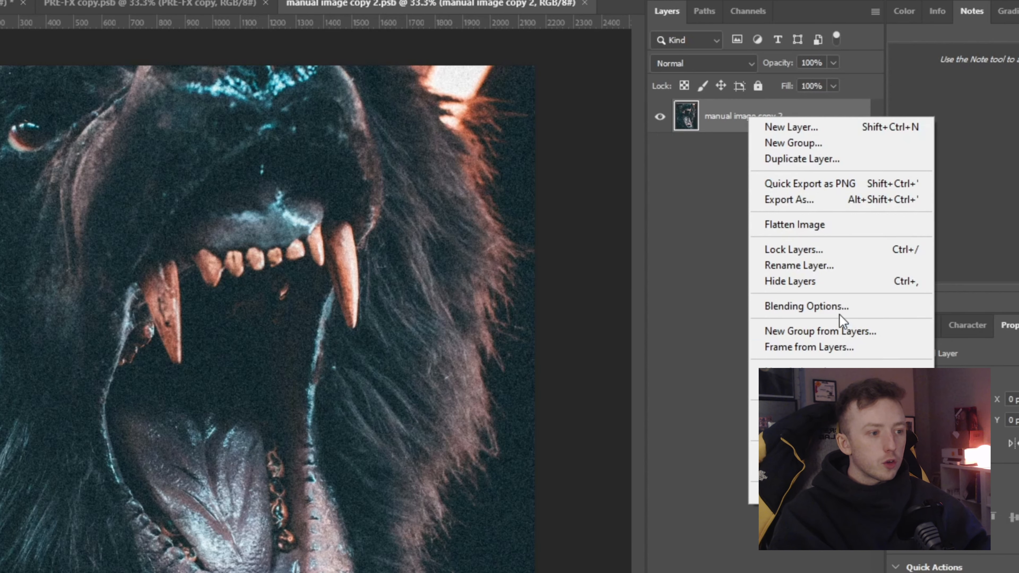
pyautogui.click(776, 307)
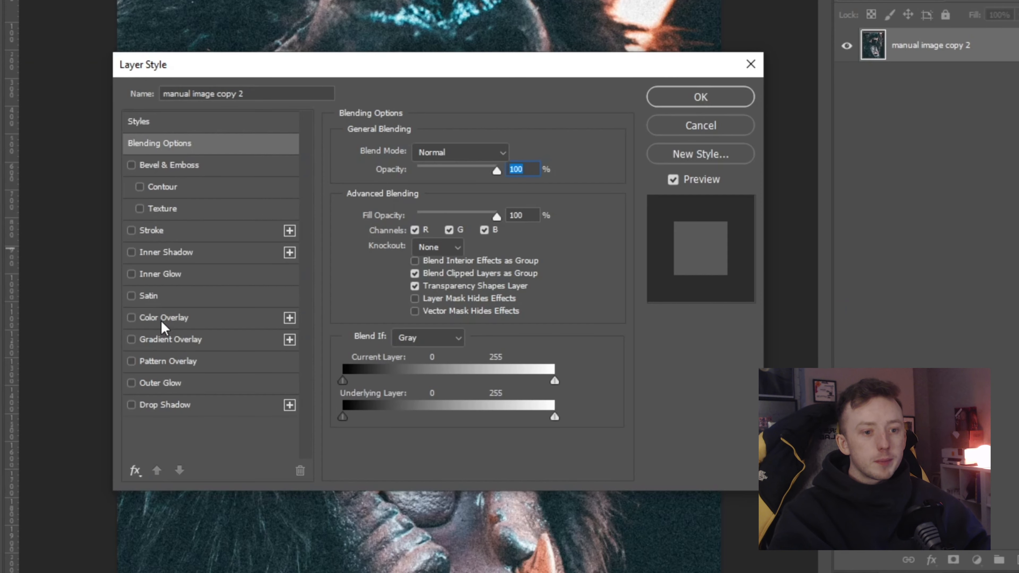
pyautogui.click(162, 319)
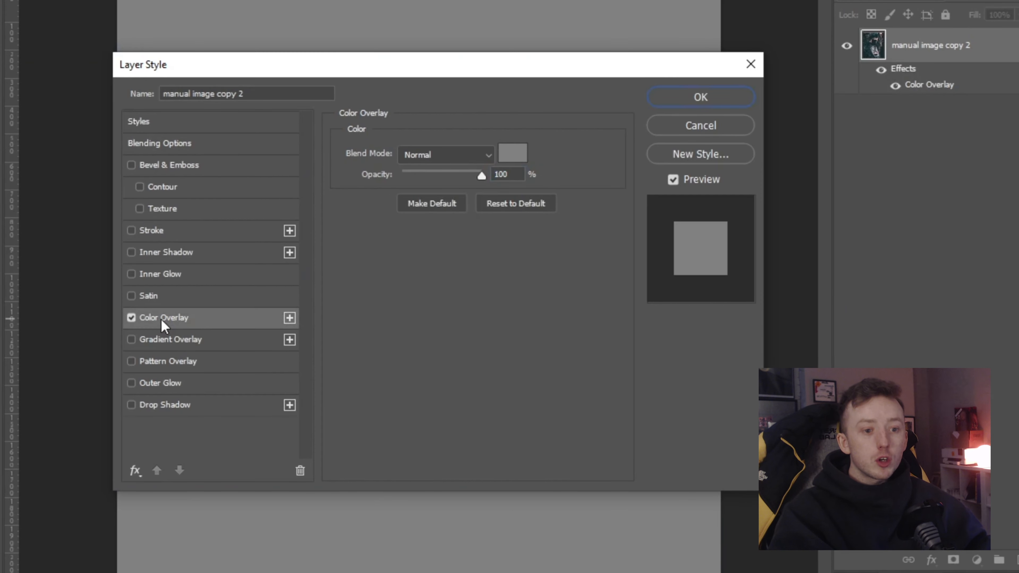
pyautogui.click(516, 158)
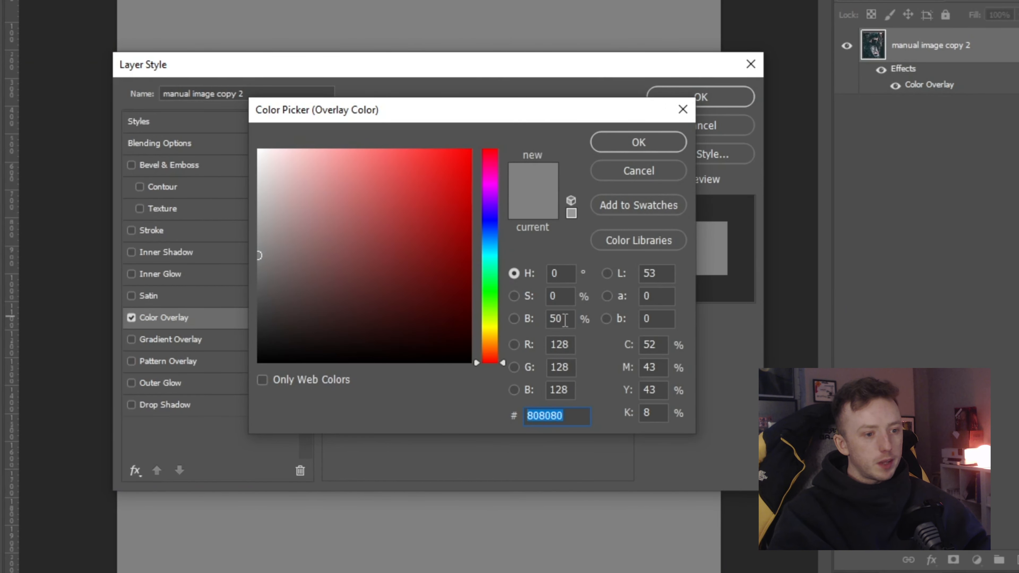
pyautogui.click(563, 274)
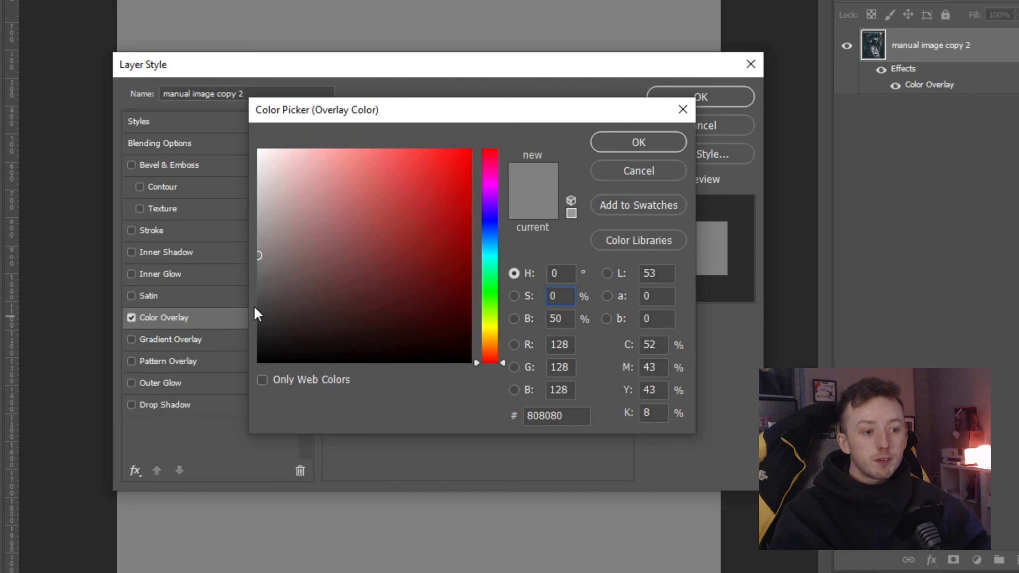
pyautogui.click(611, 146)
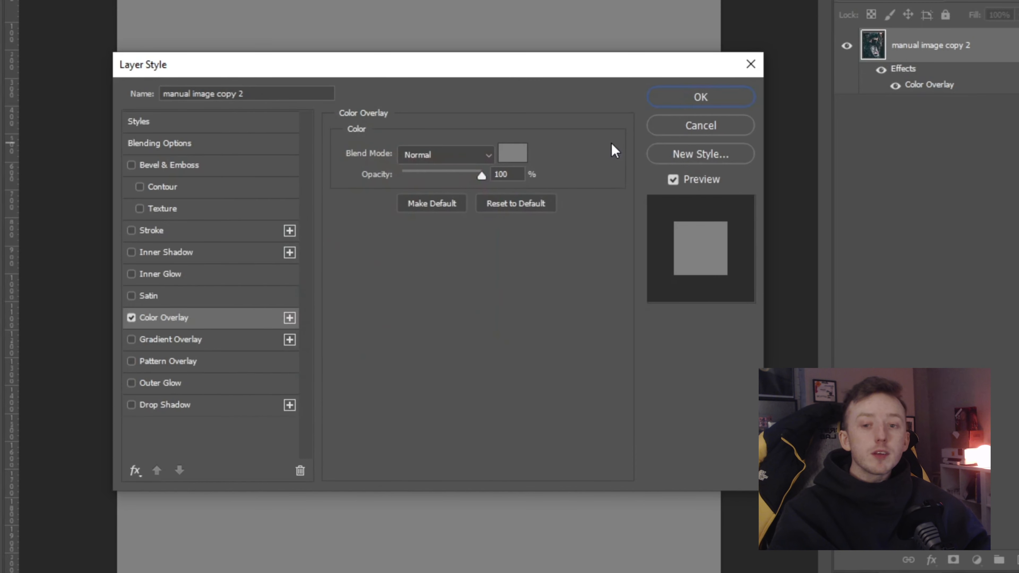
pyautogui.click(521, 156)
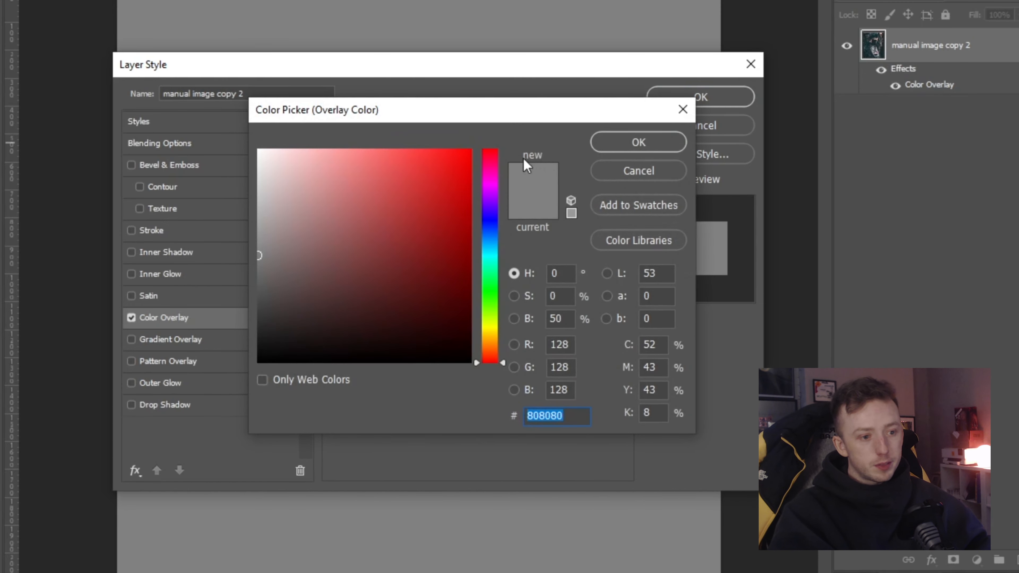
pyautogui.click(653, 149)
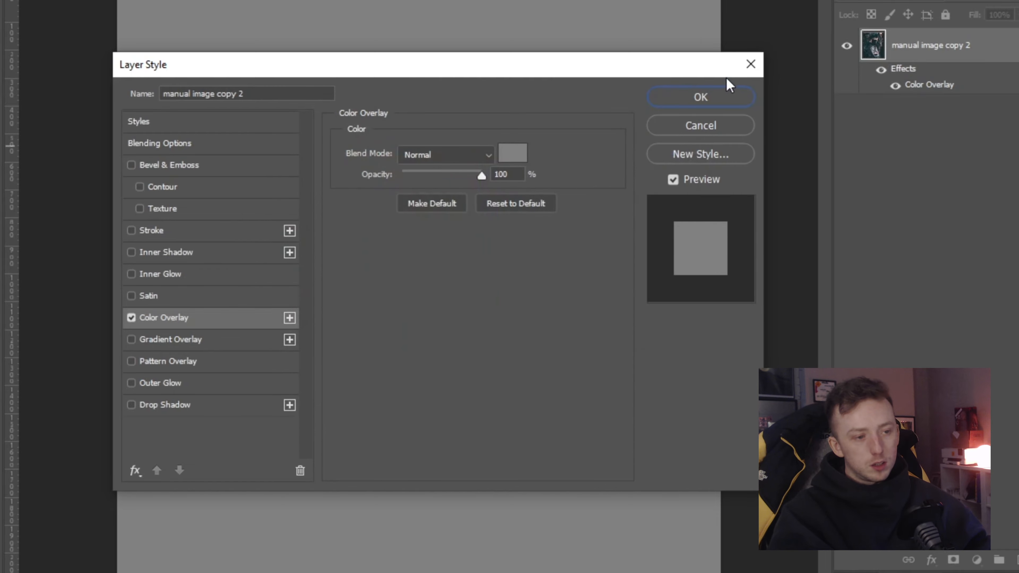
pyautogui.click(718, 97)
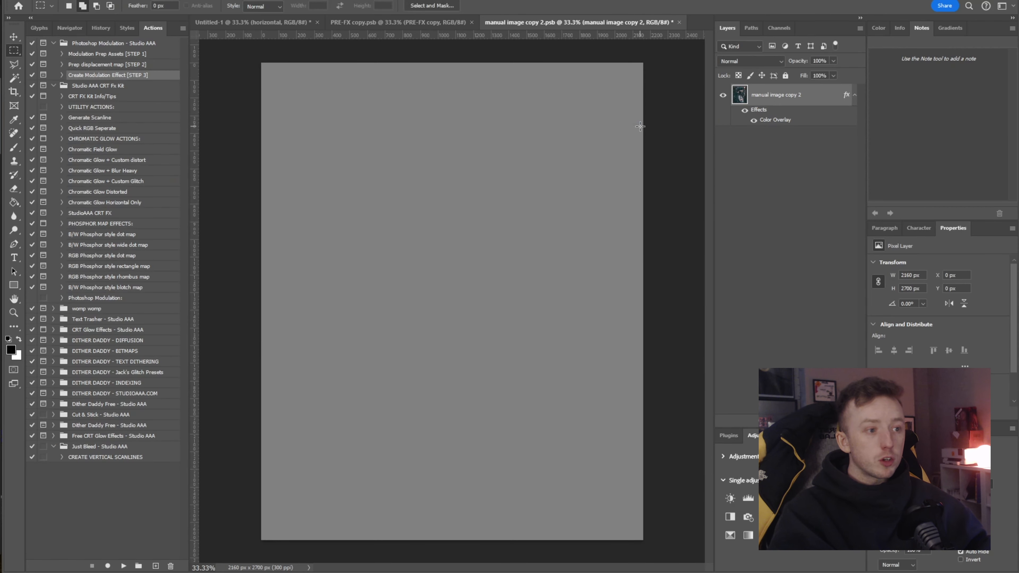
# Step: Rasterize the gray layer's style and convert the layer to a smart object
pyautogui.rightClick(795, 102)
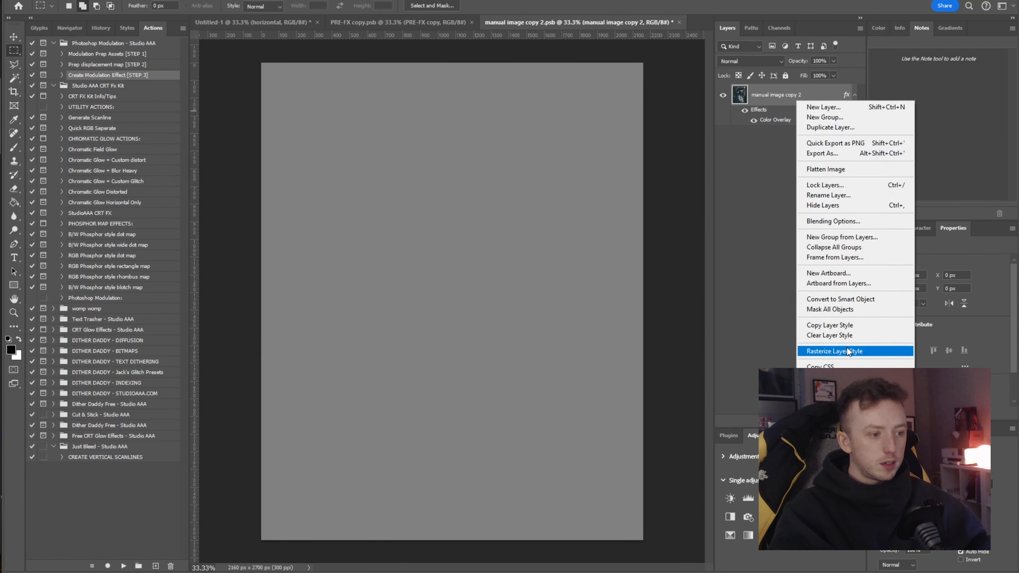
pyautogui.click(847, 351)
pyautogui.rightClick(789, 97)
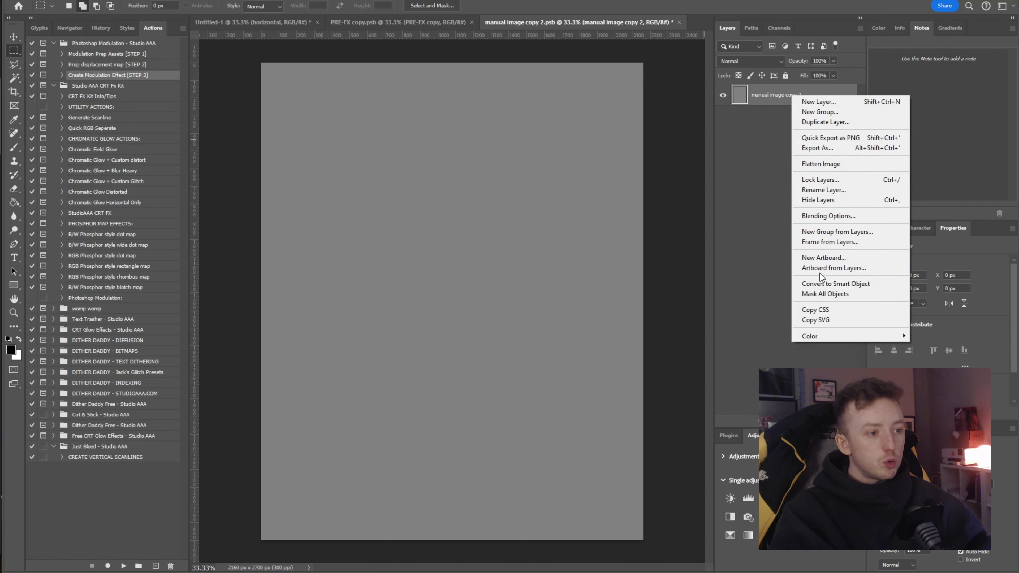
pyautogui.click(822, 283)
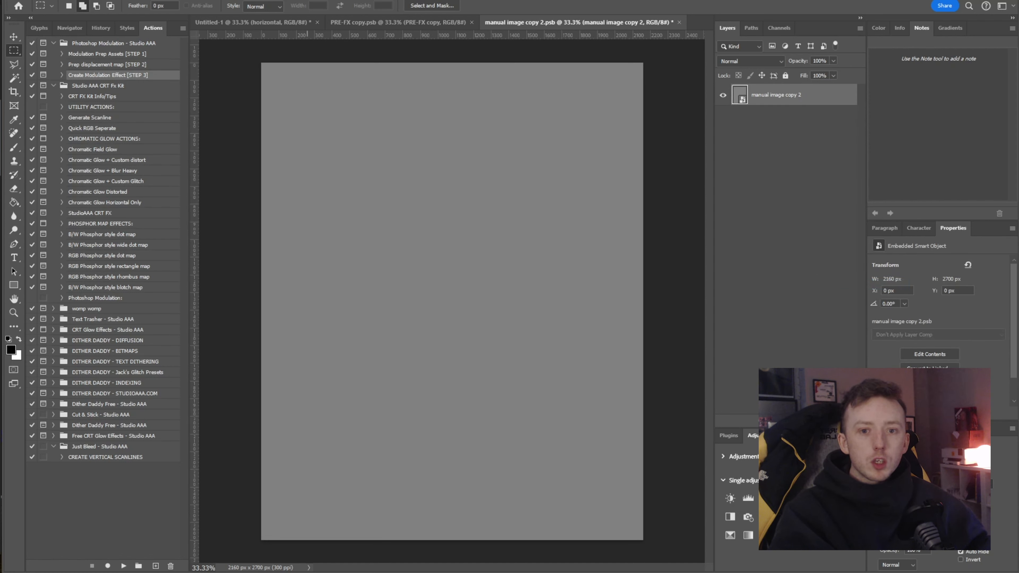
# Step: Rotate the gray canvas 90° clockwise
pyautogui.click(61, 0)
pyautogui.moveTo(94, 87)
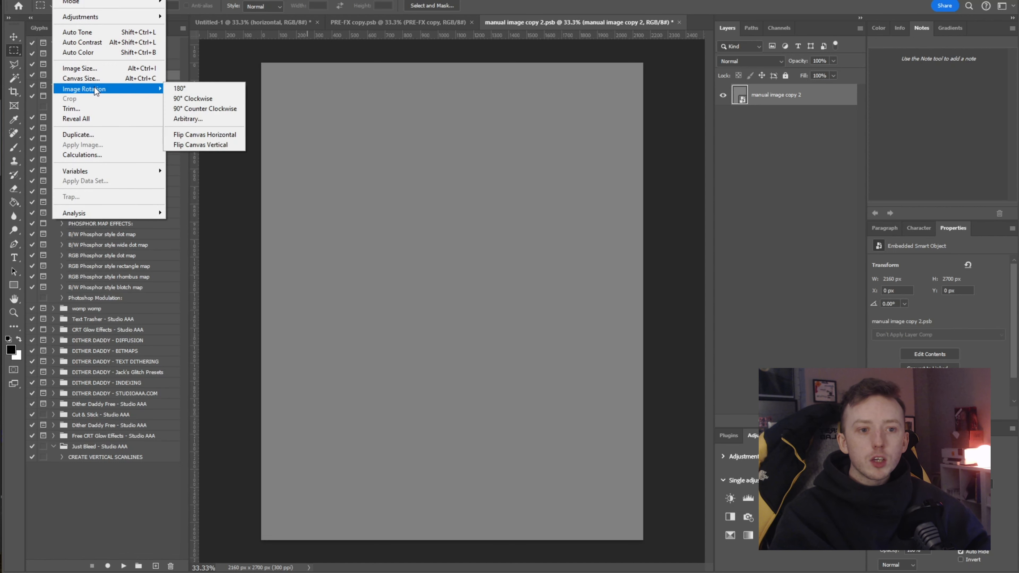
pyautogui.click(188, 99)
# Step: Apply a Halftone Pattern filter to the gray layer with size 5, contrast 0 and the Line pattern type
pyautogui.click(153, 1)
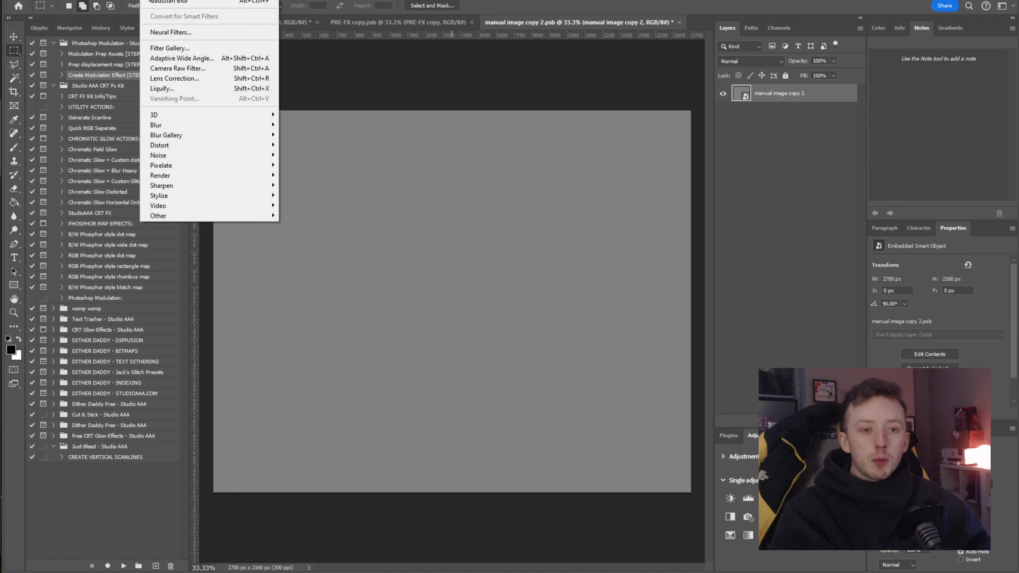
pyautogui.click(182, 48)
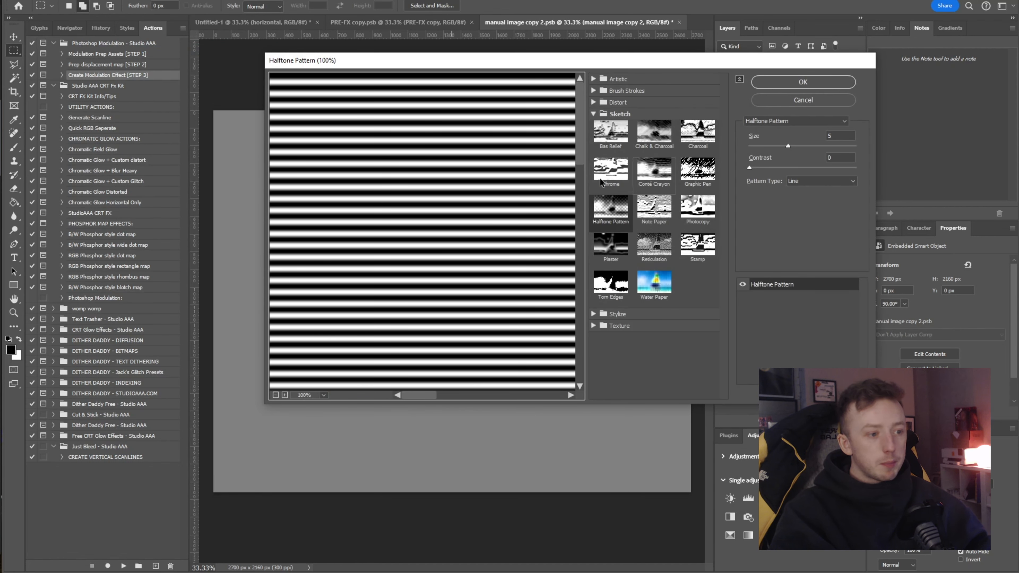
pyautogui.moveTo(411, 240); pyautogui.dragTo(419, 133)
pyautogui.click(595, 114)
pyautogui.click(593, 115)
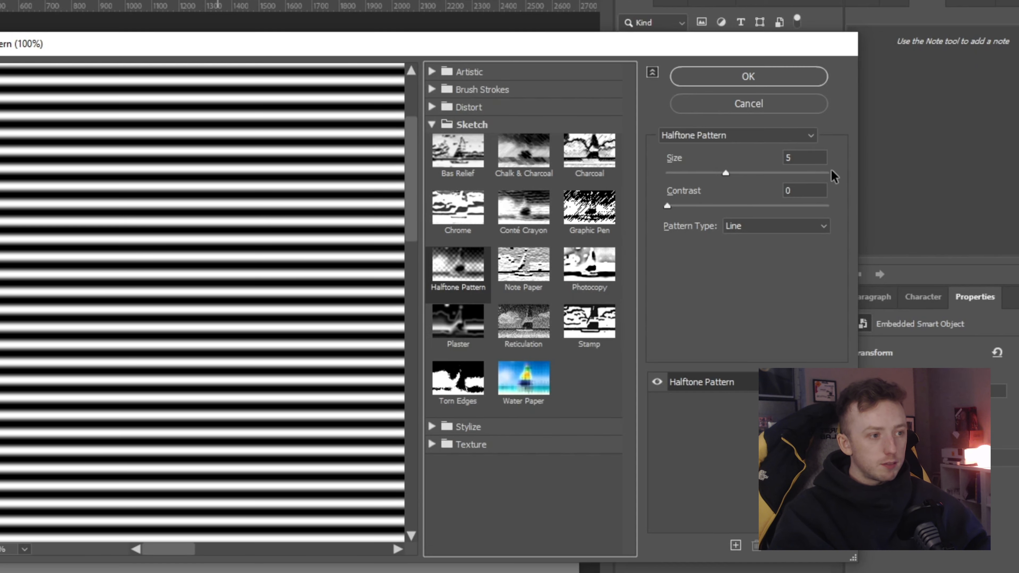
pyautogui.click(782, 77)
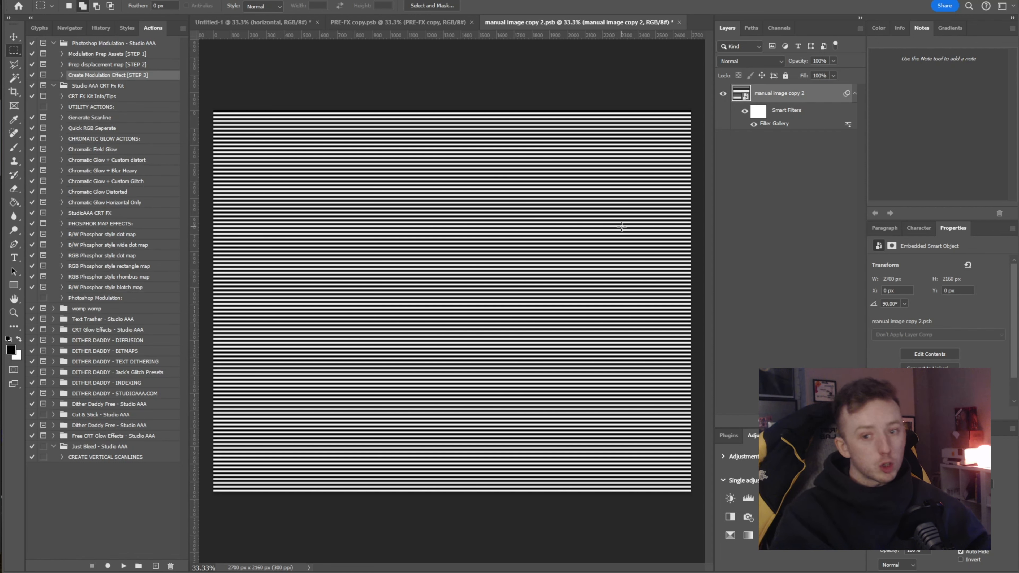
# Step: Apply a Minimum filter to the line pattern with a 0.5-pixel radius, preserving Roundness
pyautogui.click(149, 0)
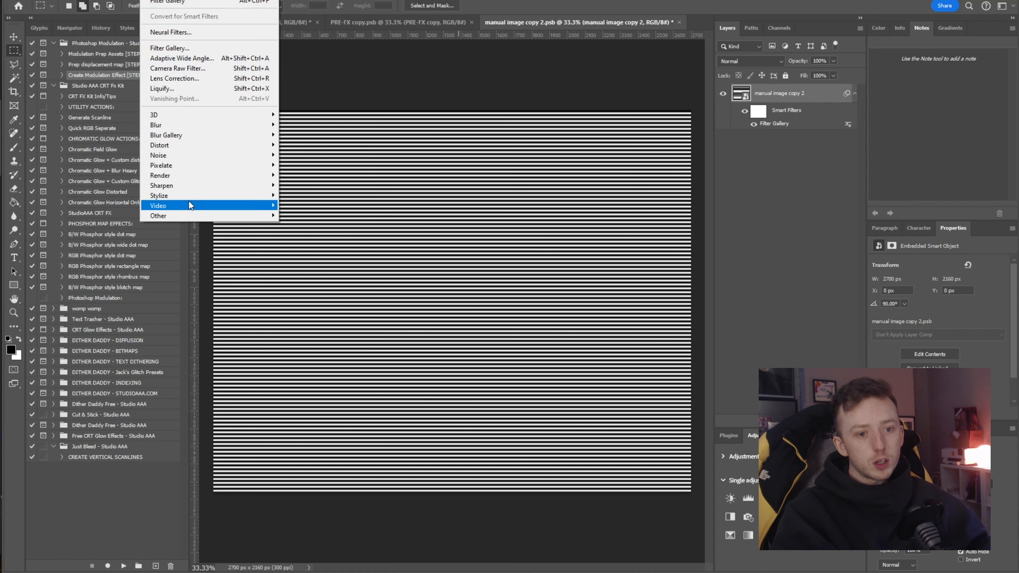
pyautogui.moveTo(189, 215)
pyautogui.click(308, 258)
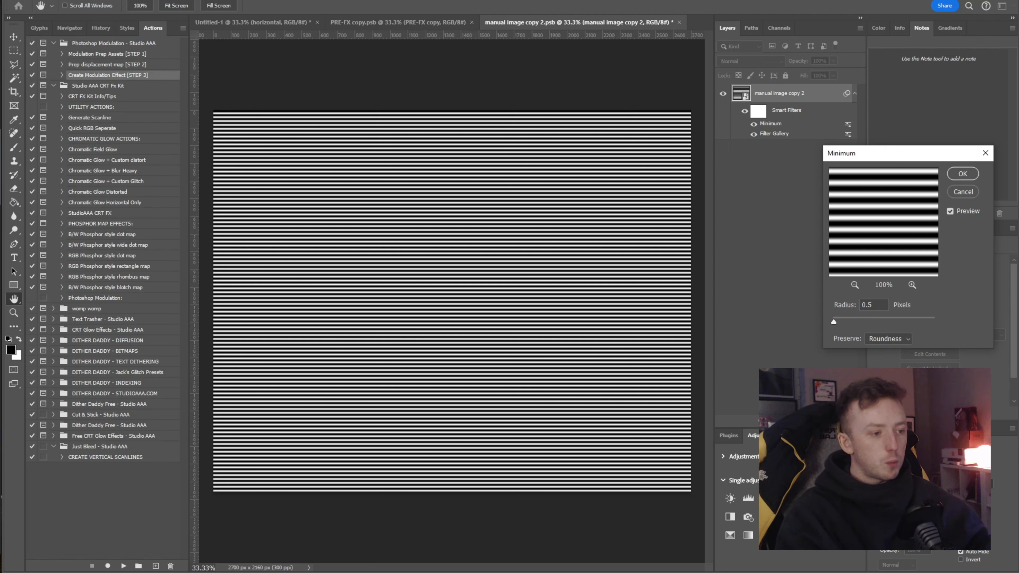
pyautogui.click(897, 342)
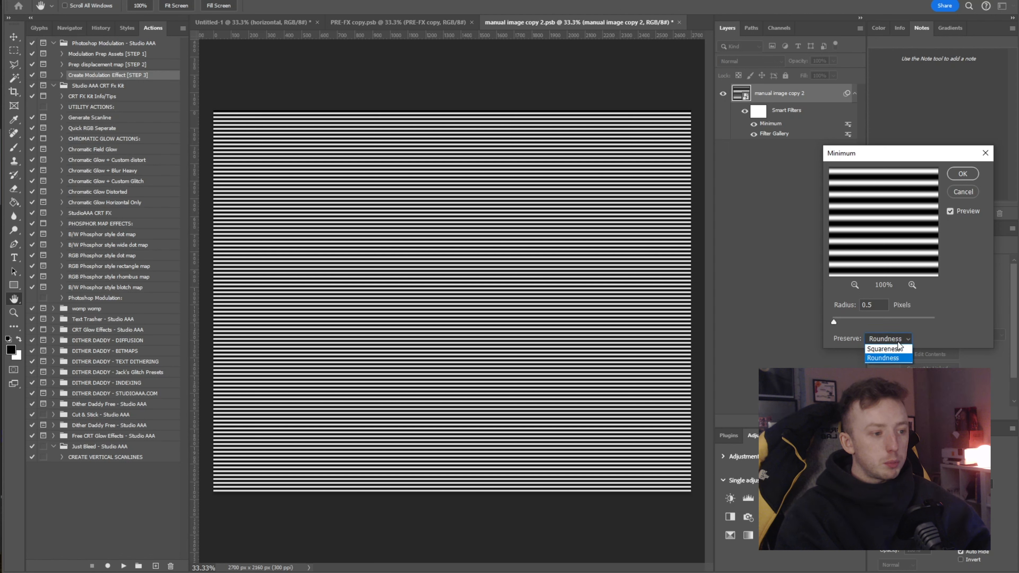
pyautogui.click(894, 357)
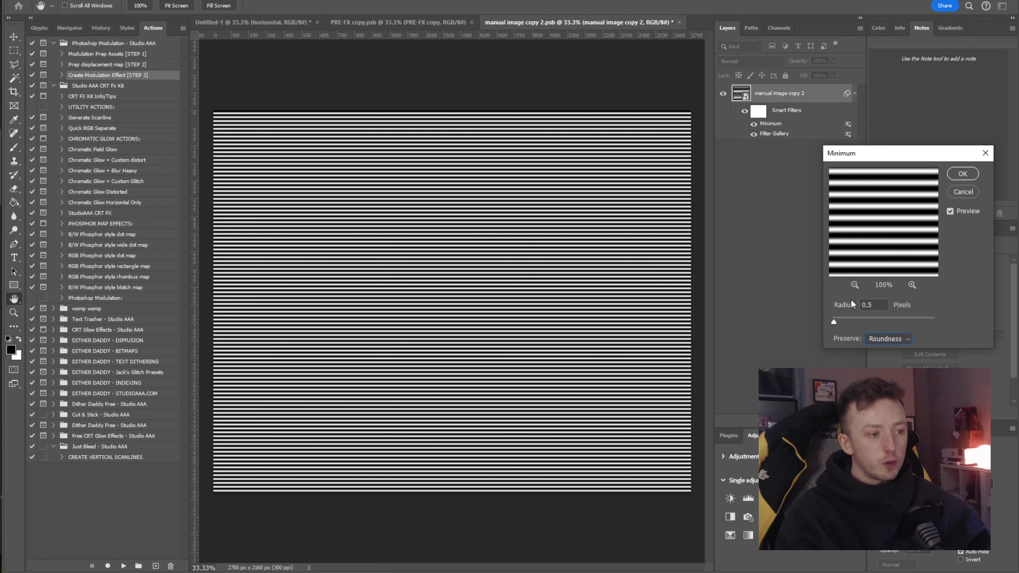
pyautogui.click(962, 173)
# Step: Apply a Gaussian Blur with a 0.5-pixel radius to the line pattern
pyautogui.hotkey('alt', 't')
pyautogui.moveTo(220, 123)
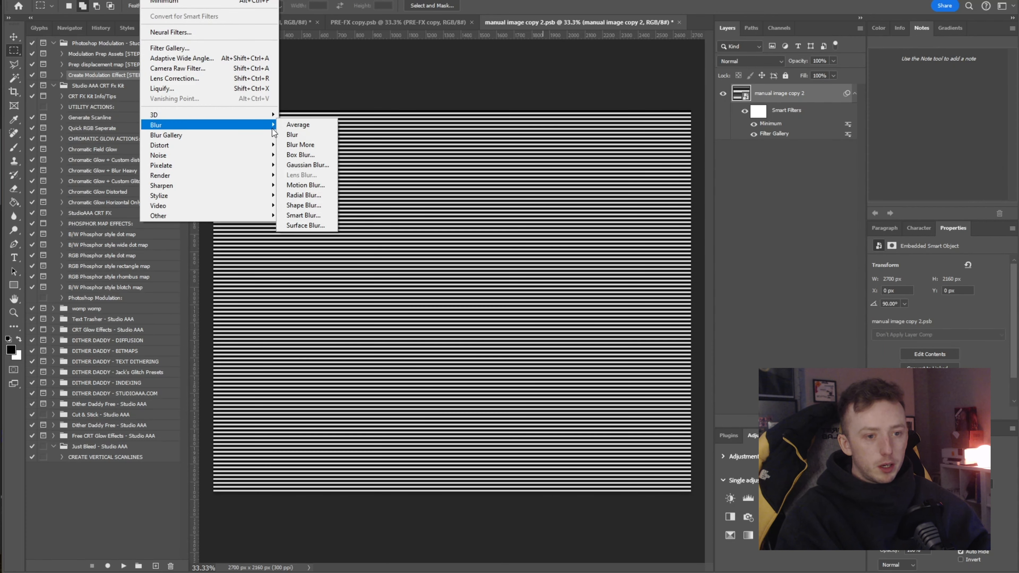
pyautogui.click(303, 162)
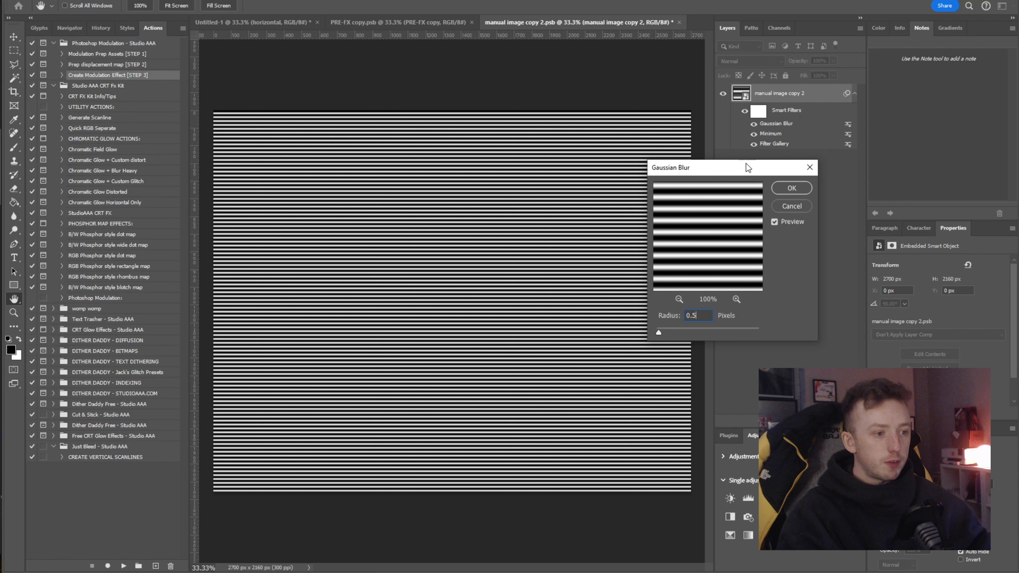
pyautogui.press('Return')
pyautogui.press('m')
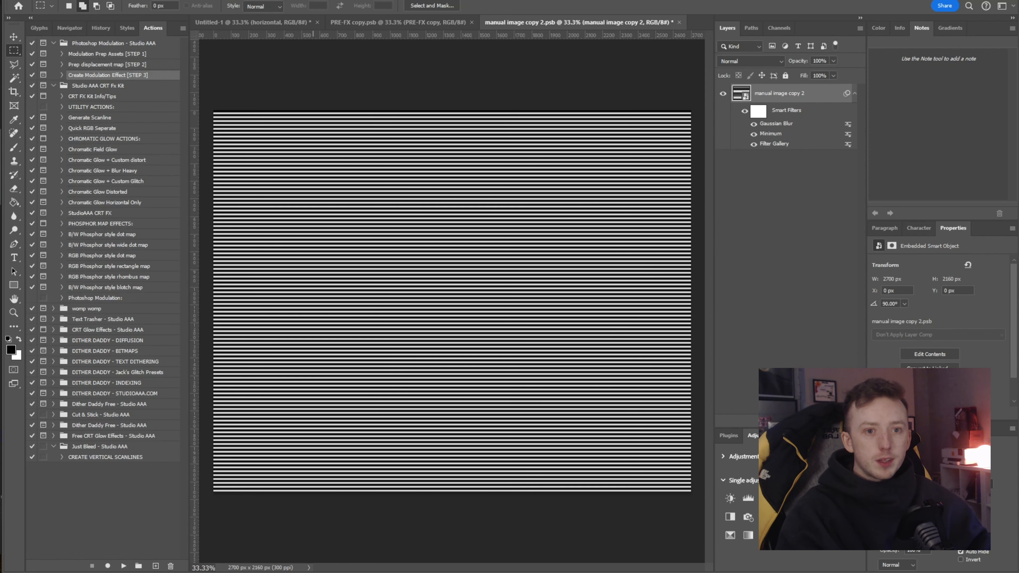
# Step: Apply a Threshold adjustment at level 147 to the blurred line pattern
pyautogui.click(61, 0)
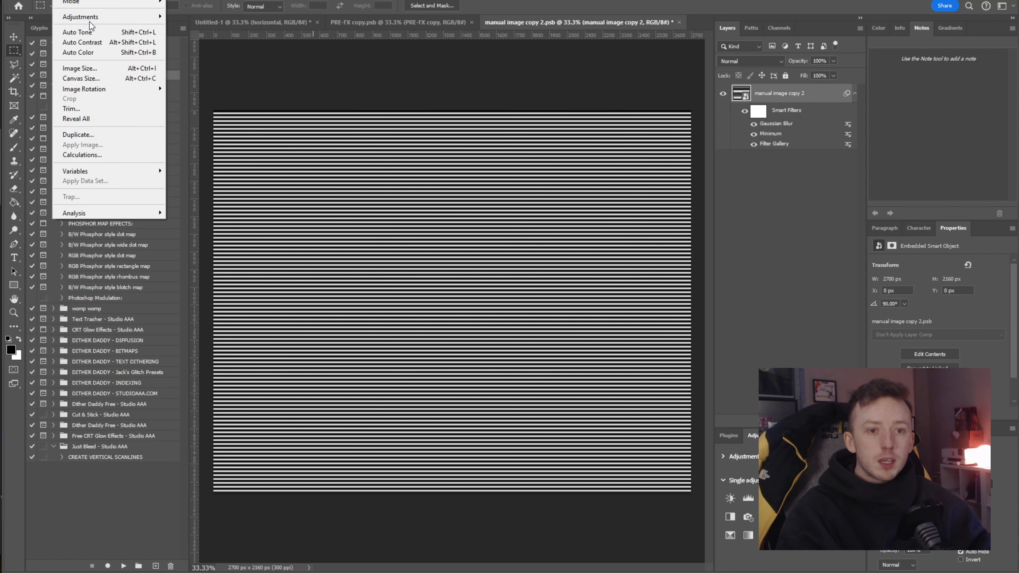
pyautogui.moveTo(90, 18)
pyautogui.click(208, 159)
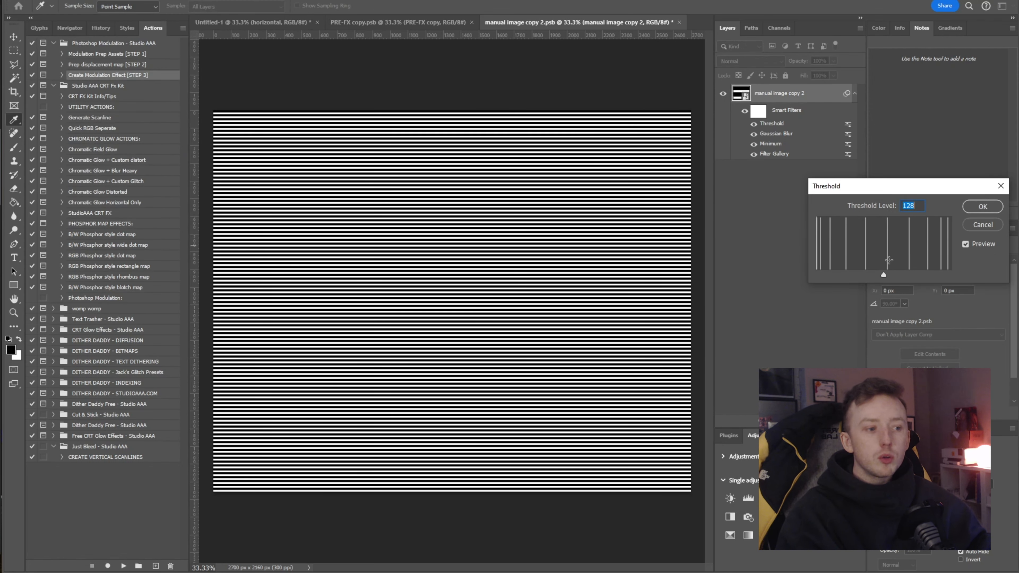
pyautogui.moveTo(883, 275); pyautogui.dragTo(933, 288)
pyautogui.moveTo(937, 286); pyautogui.dragTo(911, 278)
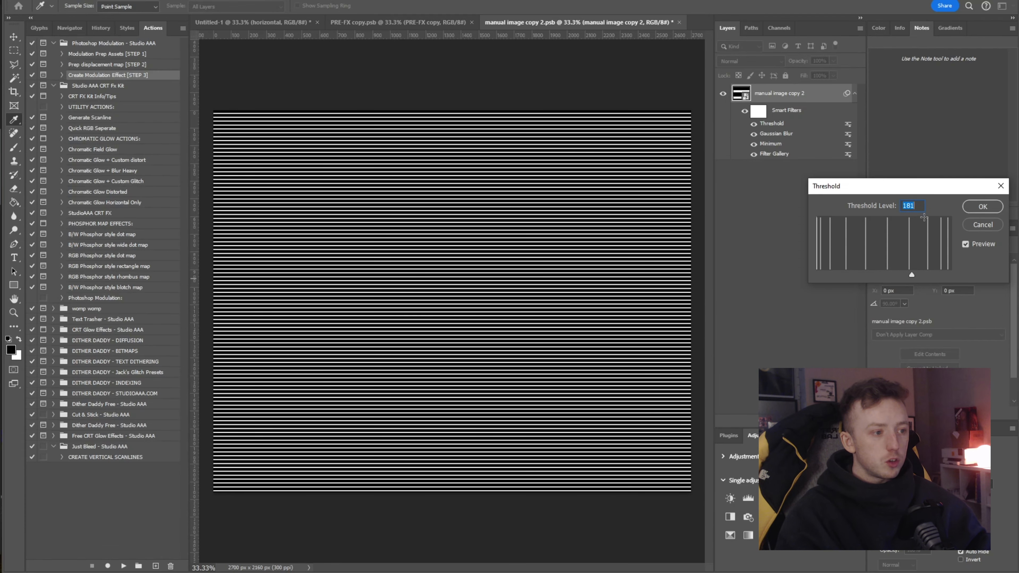
pyautogui.write('147')
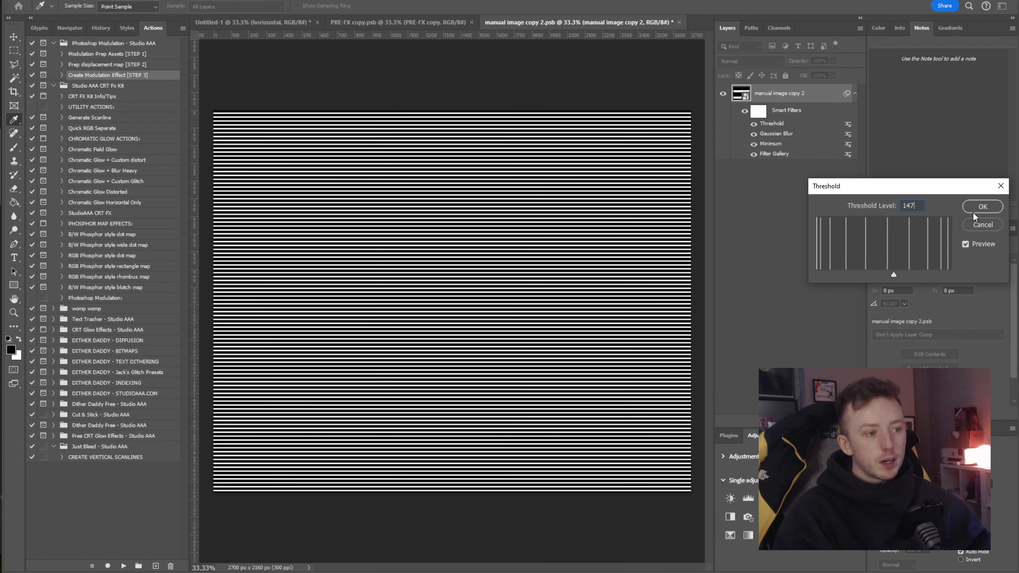
pyautogui.moveTo(924, 207); pyautogui.dragTo(843, 200)
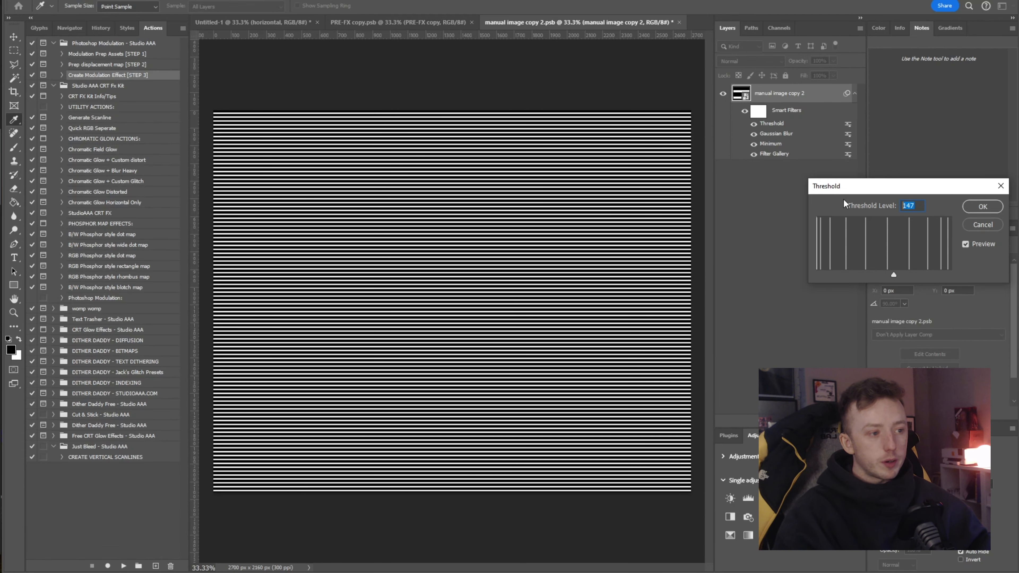
pyautogui.click(981, 206)
# Step: Rename the line pattern layer as edit threshold
pyautogui.doubleClick(778, 93)
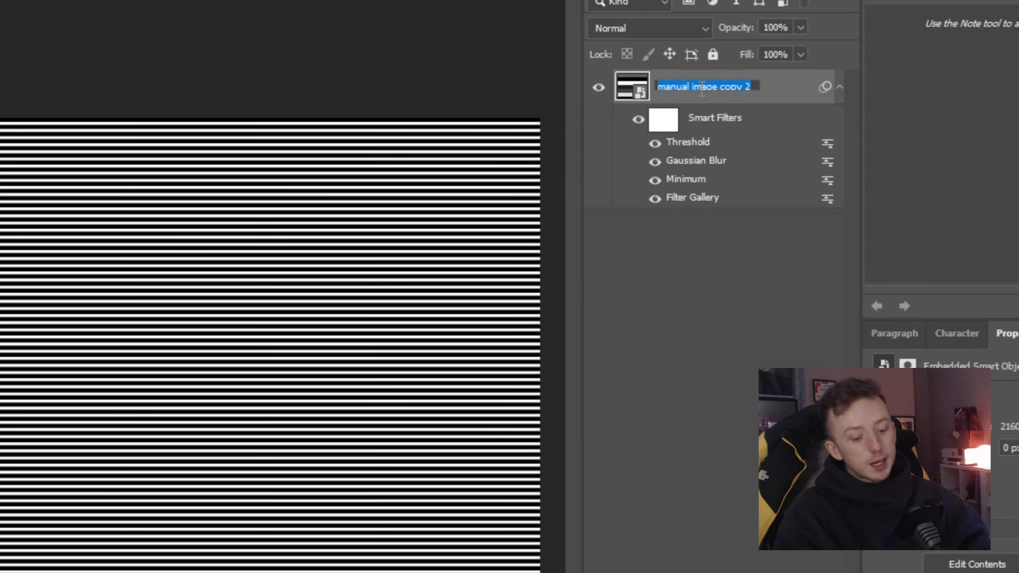
pyautogui.write('edit th')
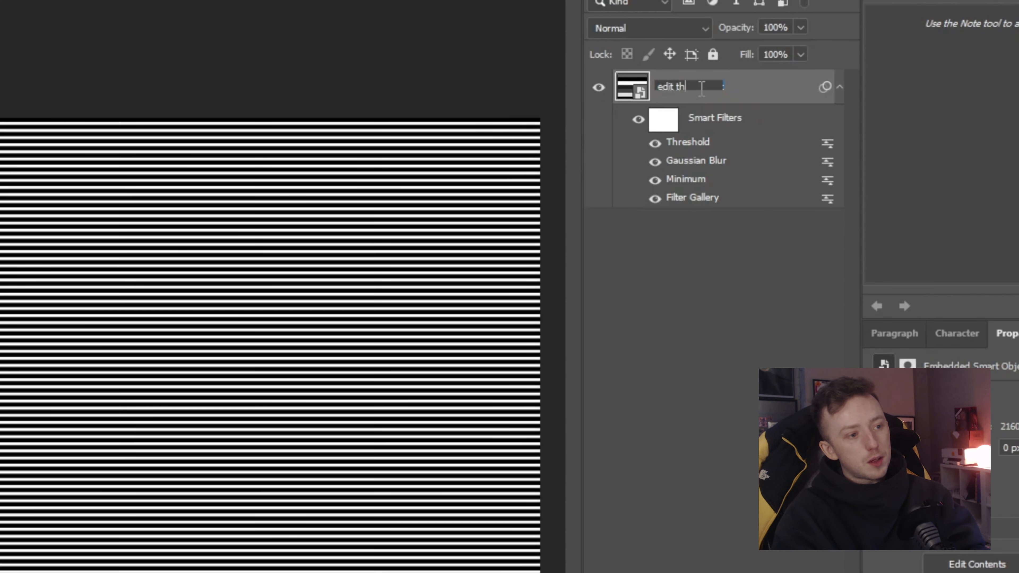
pyautogui.write('reshold')
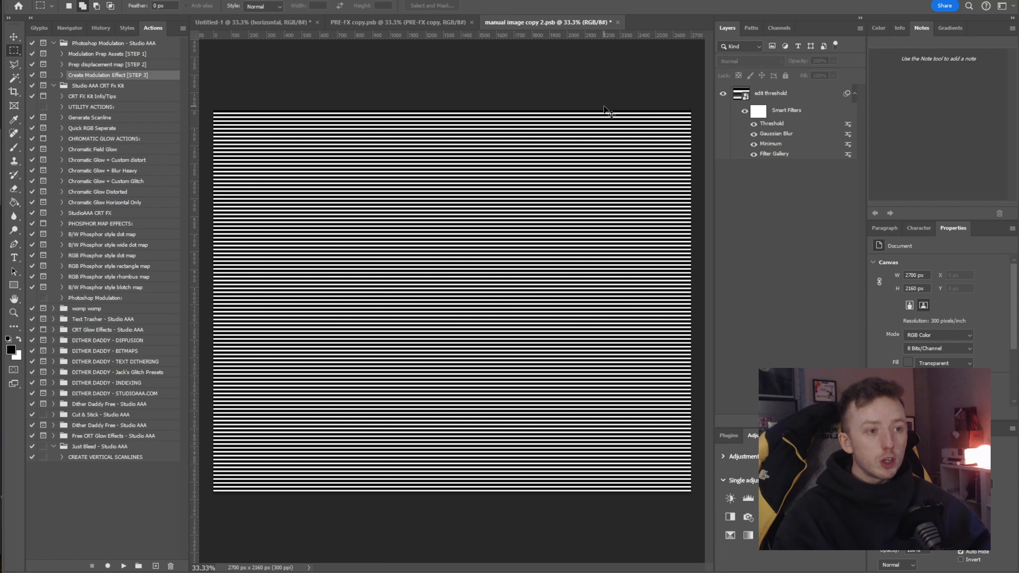
# Step: Save and close the edited line pattern contents of the horizontal smart object
pyautogui.hotkey('ctrl', 's')
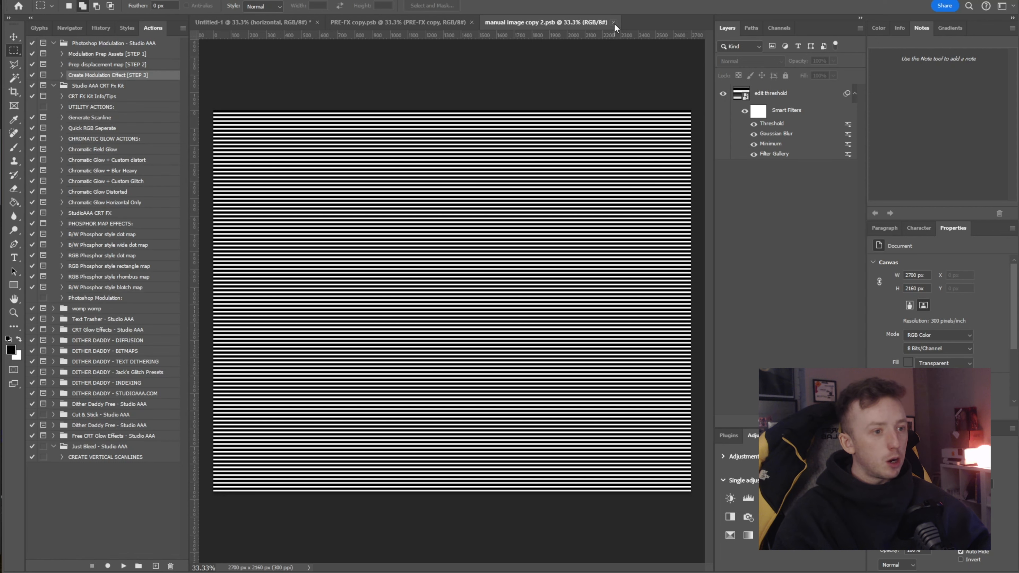
pyautogui.click(613, 22)
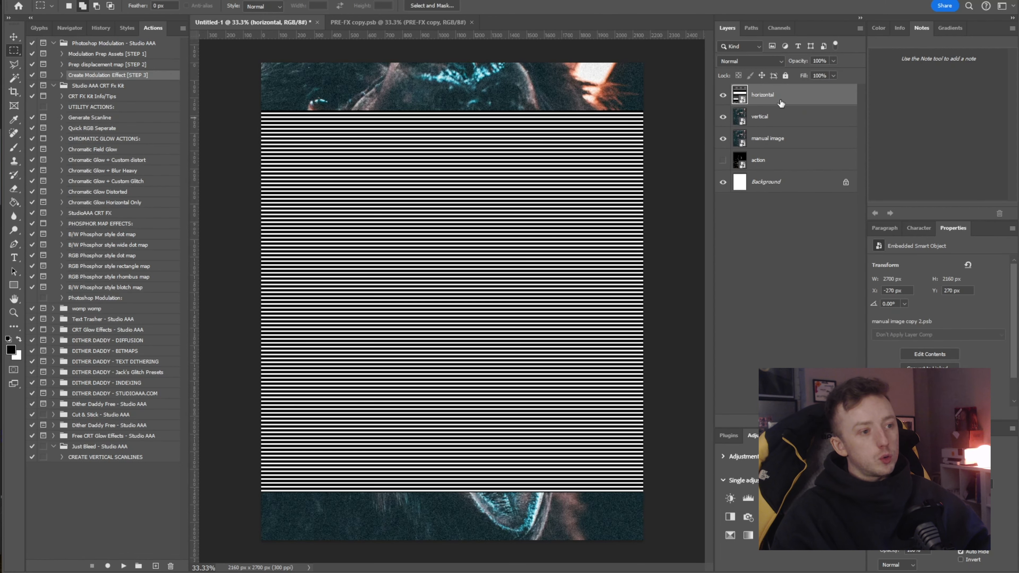
# Step: Rotate the horizontal line pattern layer by 90° so it fills the portrait canvas
pyautogui.click(14, 37)
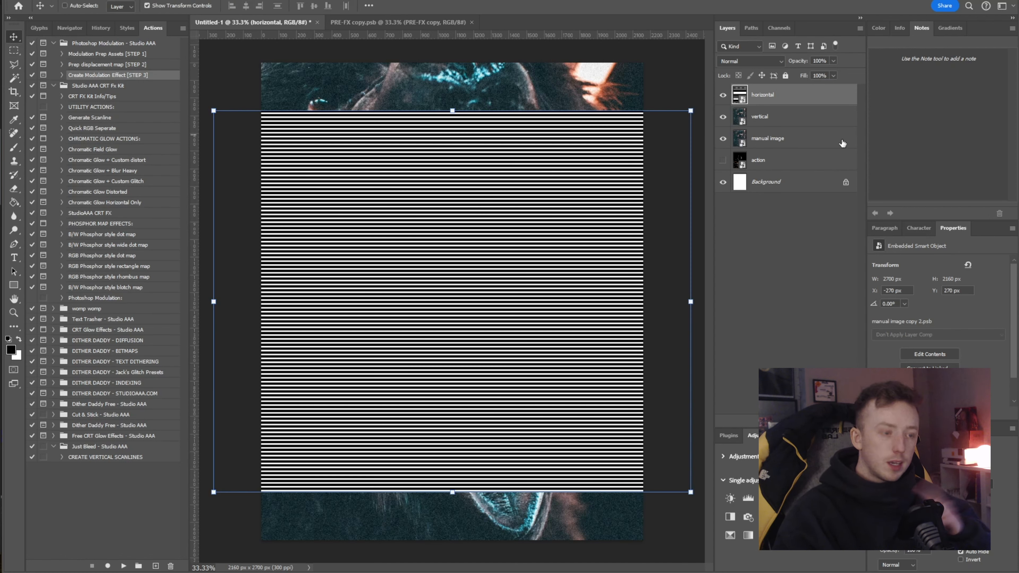
pyautogui.click(208, 0)
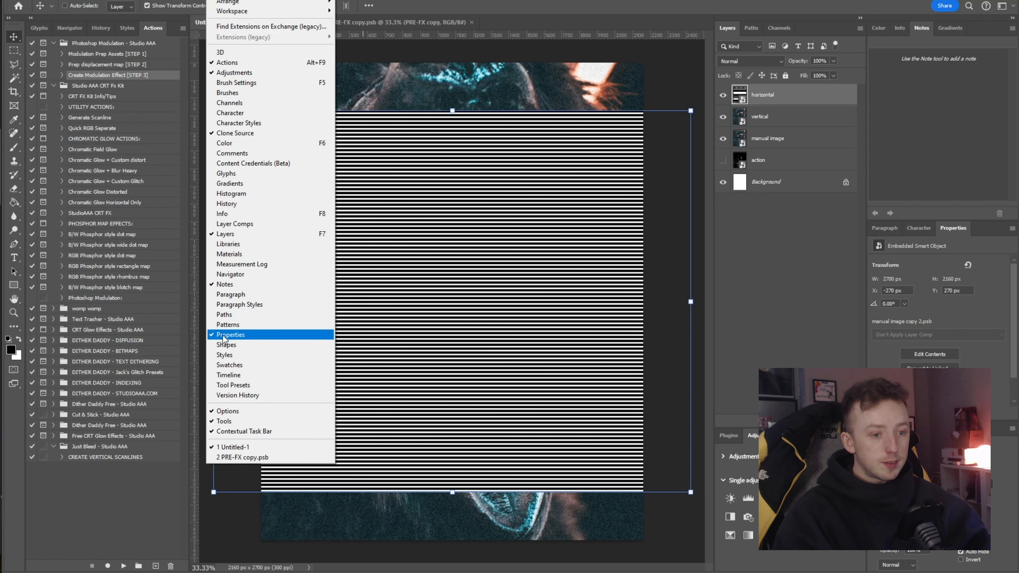
pyautogui.moveTo(964, 233); pyautogui.dragTo(441, 177)
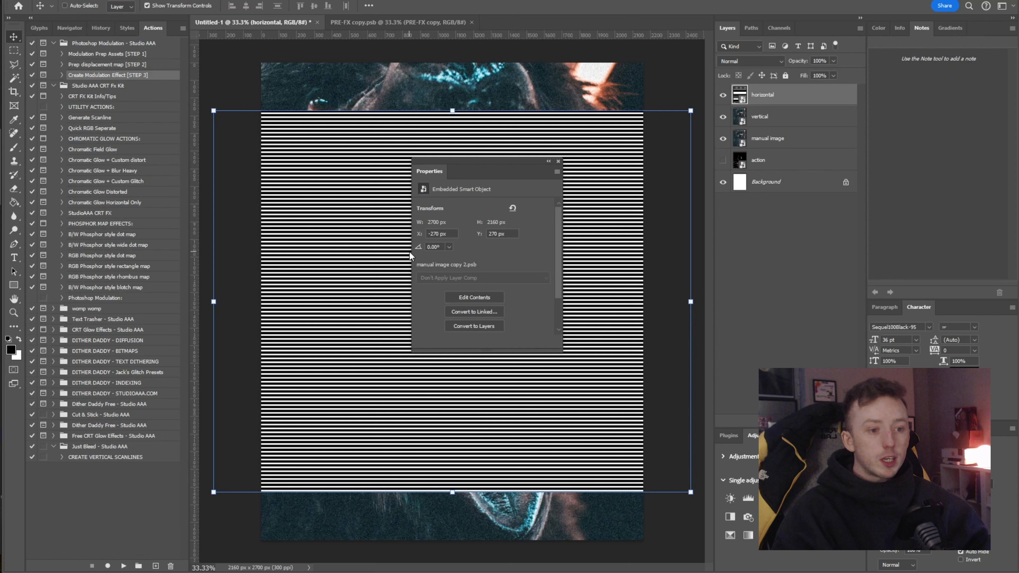
pyautogui.moveTo(419, 249)
pyautogui.mouseDown()
pyautogui.moveTo(489, 253)
pyautogui.moveTo(411, 245)
pyautogui.mouseUp()
pyautogui.write('90')
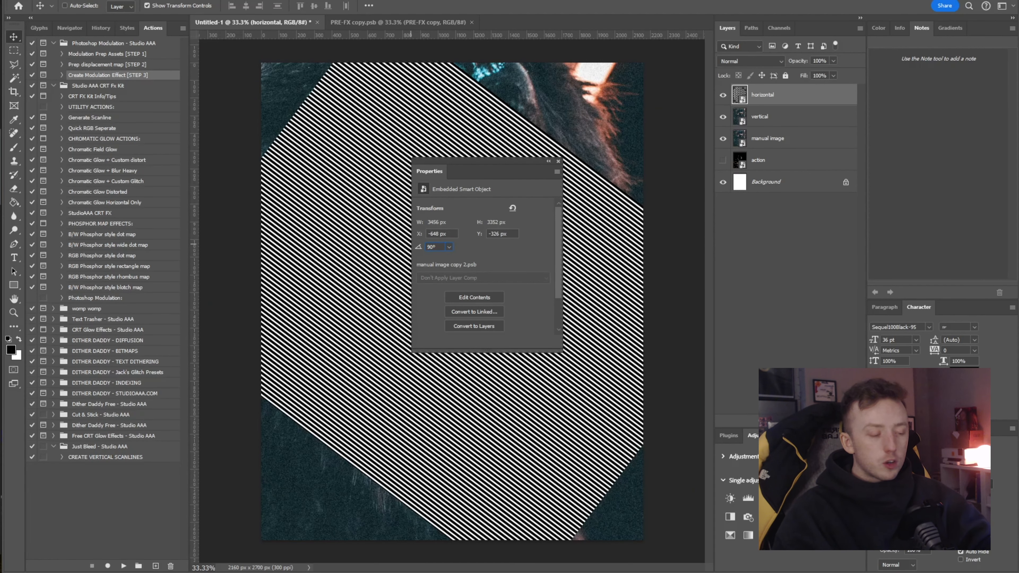
pyautogui.press('Return')
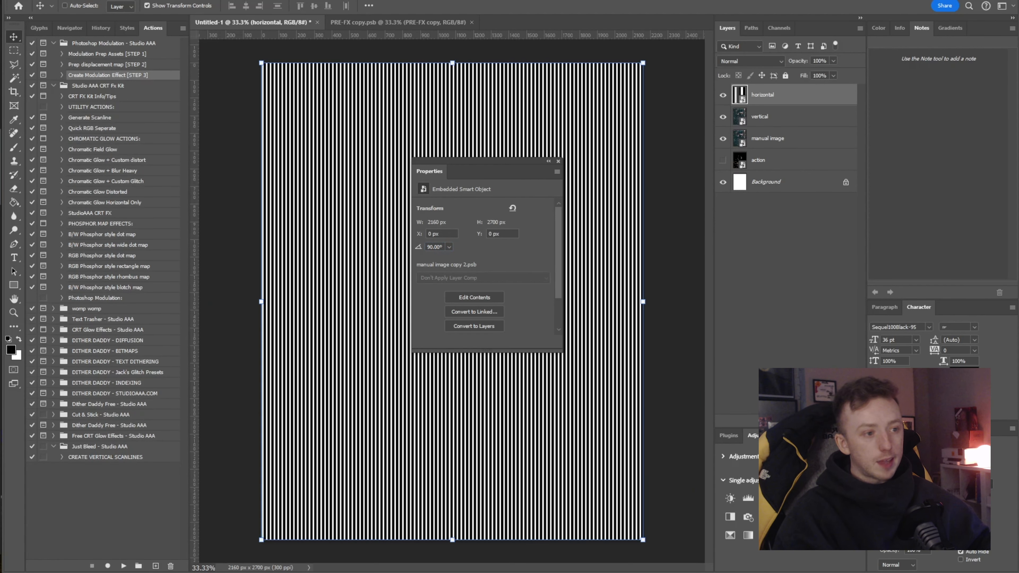
pyautogui.moveTo(441, 173); pyautogui.dragTo(976, 306)
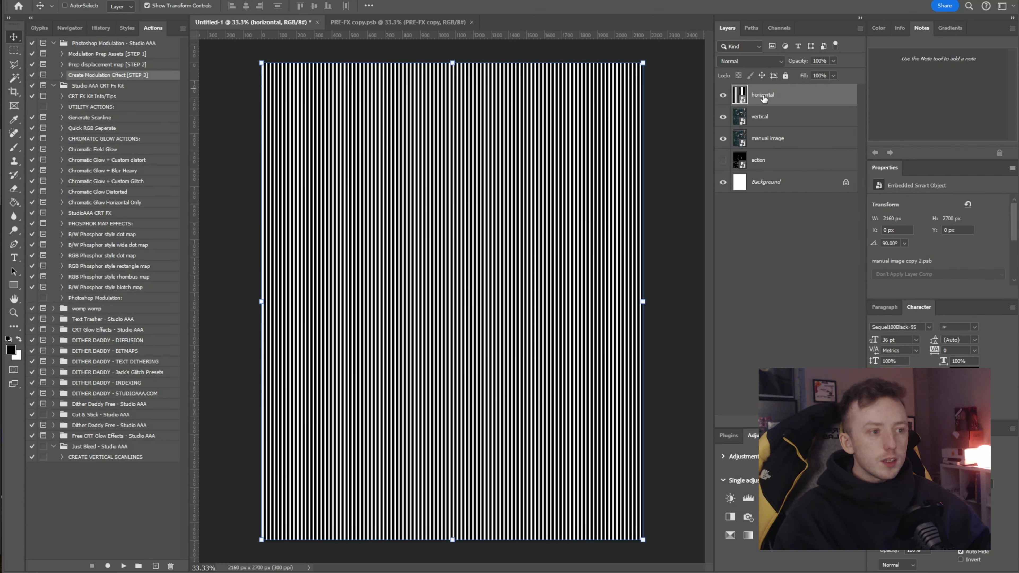
# Step: Hide the horizontal layer and open the contents of the vertical smart object for editing
pyautogui.click(723, 95)
pyautogui.click(761, 121)
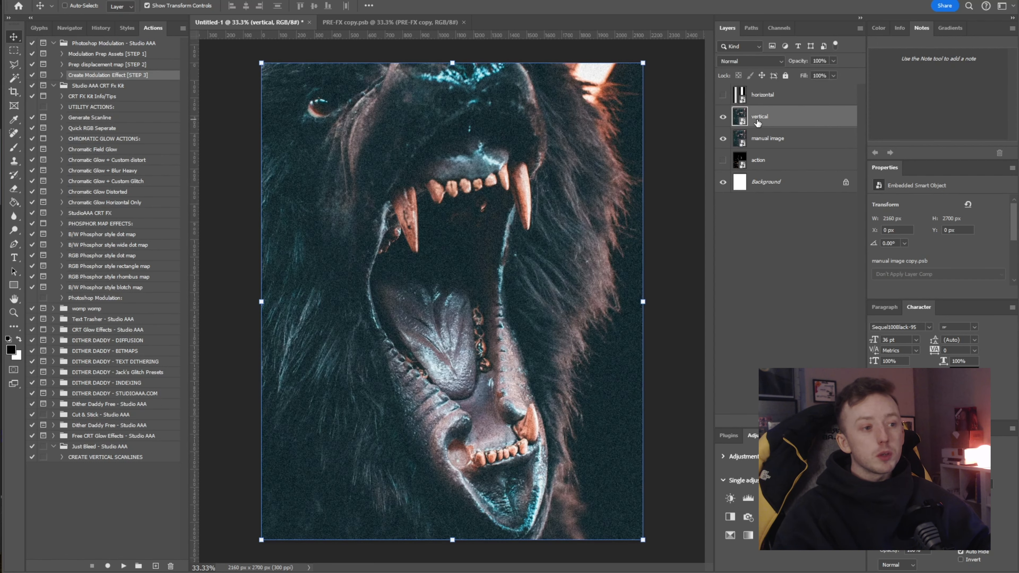
pyautogui.doubleClick(739, 117)
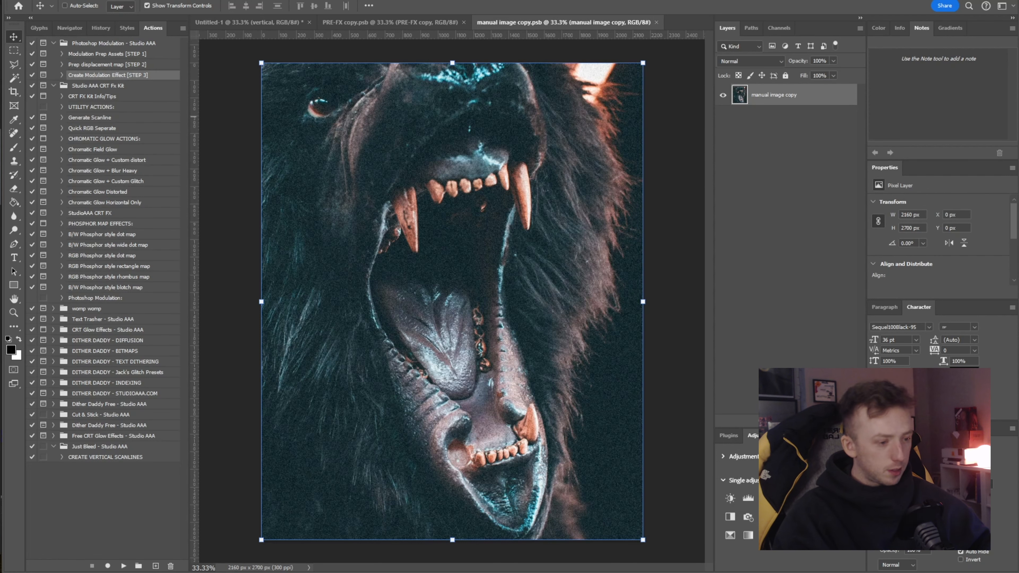
# Step: Add a gray Color Overlay with Normal blending at 100% opacity to the manual image copy layer
pyautogui.rightClick(781, 96)
pyautogui.click(802, 185)
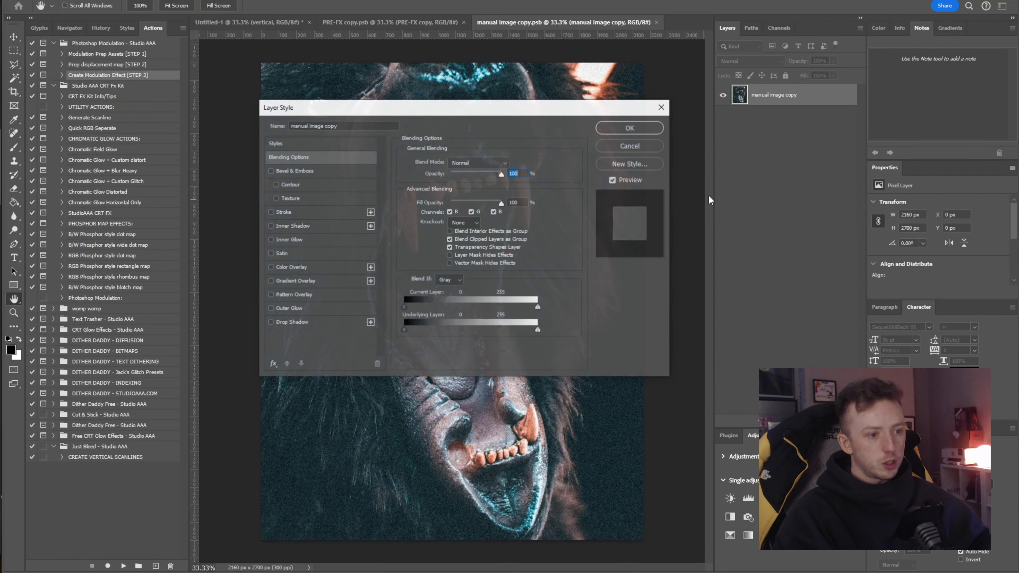
pyautogui.click(281, 268)
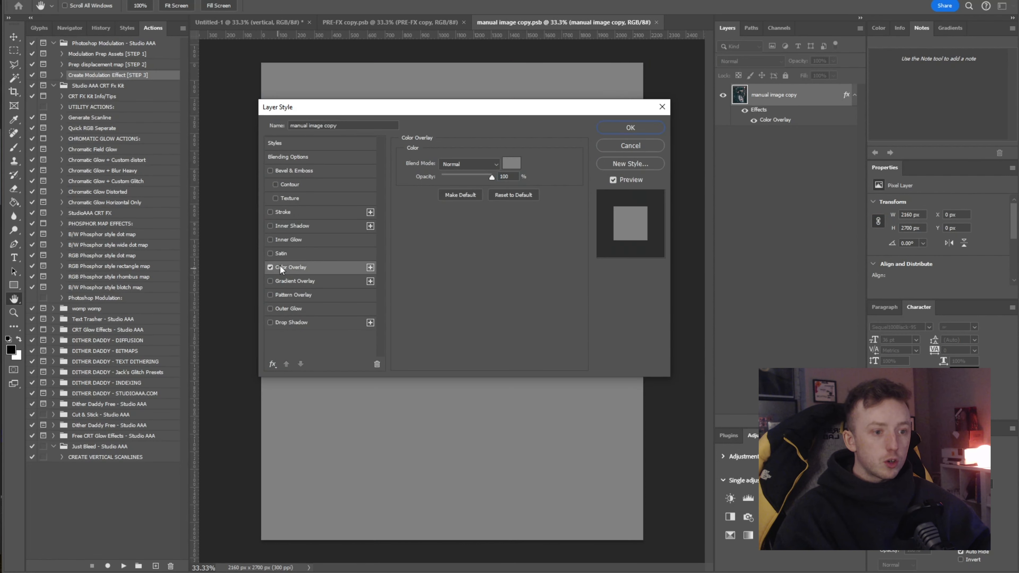
pyautogui.click(630, 127)
# Step: Rasterize the layer style of the gray layer and convert the layer to a smart object
pyautogui.rightClick(786, 99)
pyautogui.click(845, 353)
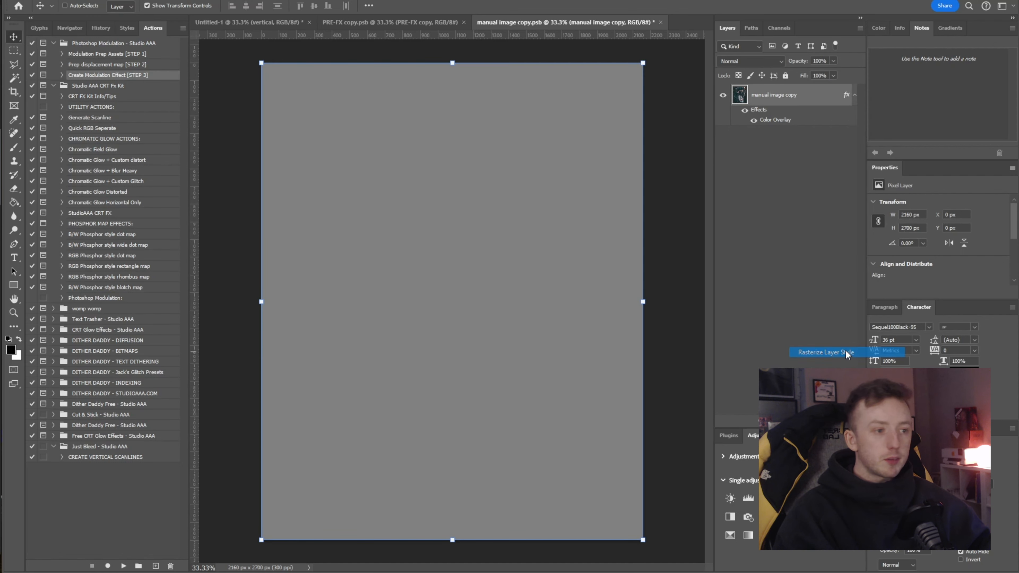
pyautogui.rightClick(775, 98)
pyautogui.click(826, 283)
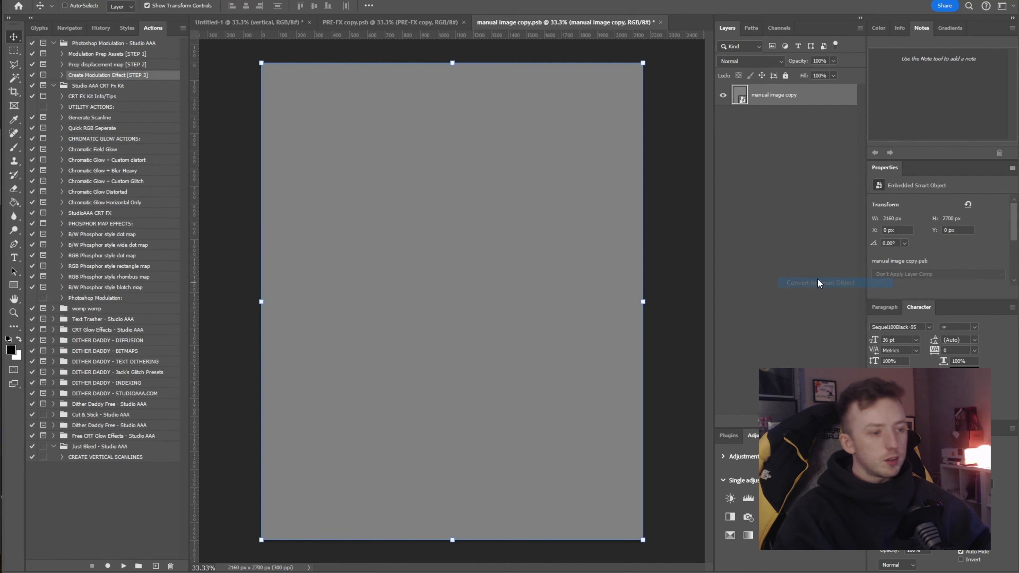
# Step: Apply a Halftone Pattern filter to the gray layer with size 5, contrast 0 and the Line pattern type
pyautogui.click(157, 0)
pyautogui.click(190, 49)
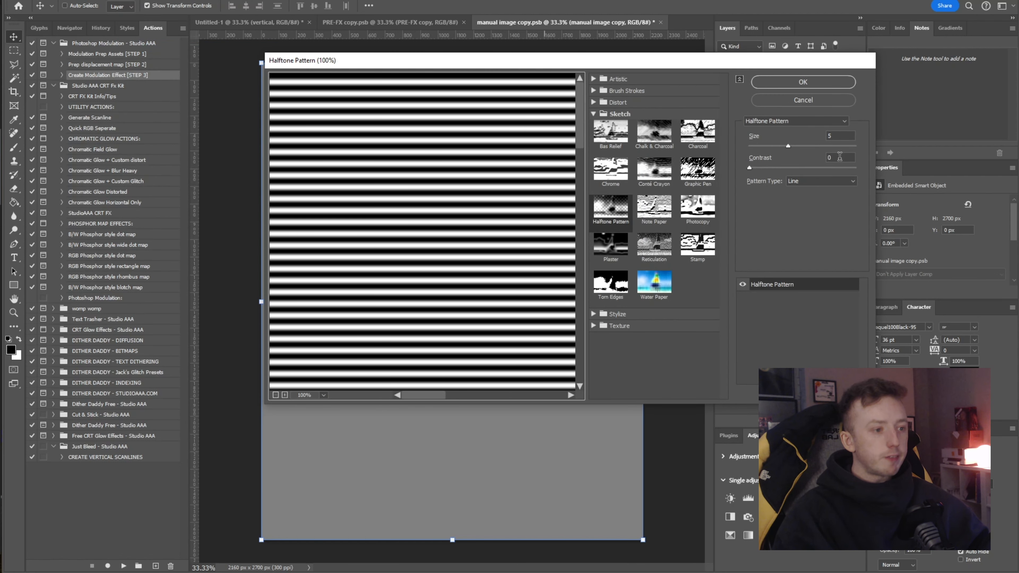
pyautogui.click(822, 84)
# Step: Apply a Minimum filter with a 0.5-pixel radius and Roundness preserved to the halftone lines on the manual image copy layer
pyautogui.click(150, 1)
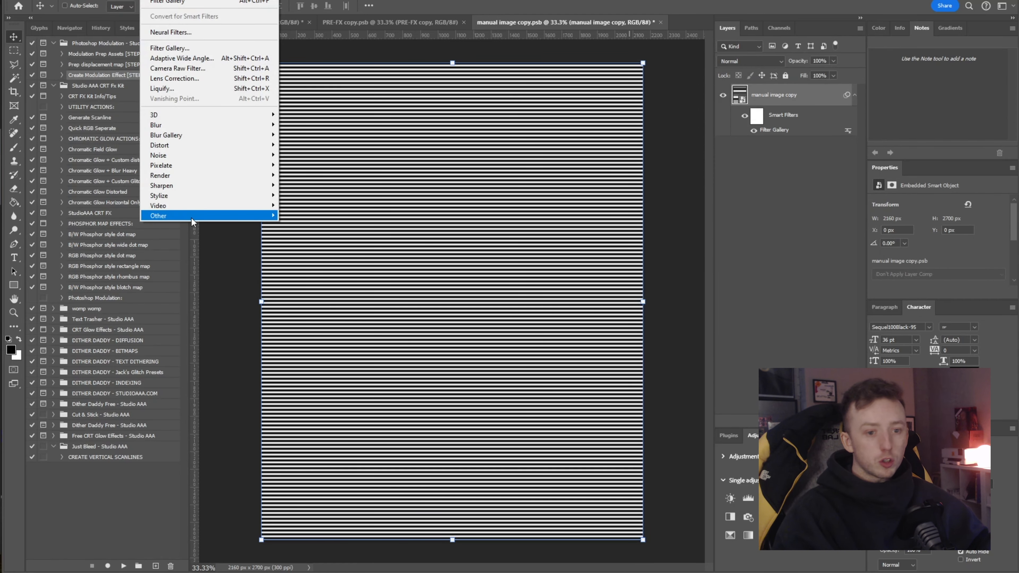
pyautogui.moveTo(241, 212)
pyautogui.click(305, 258)
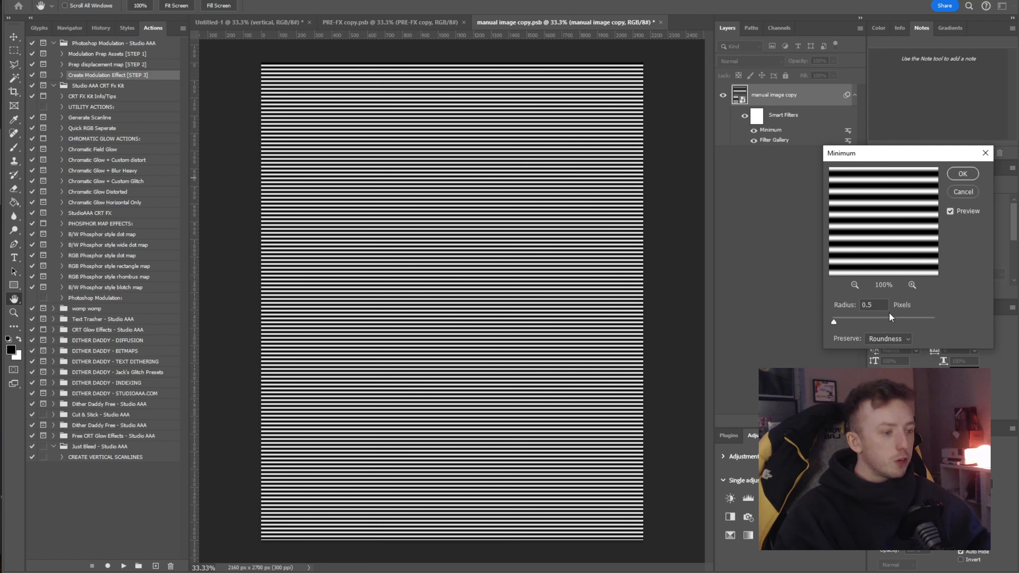
pyautogui.click(962, 174)
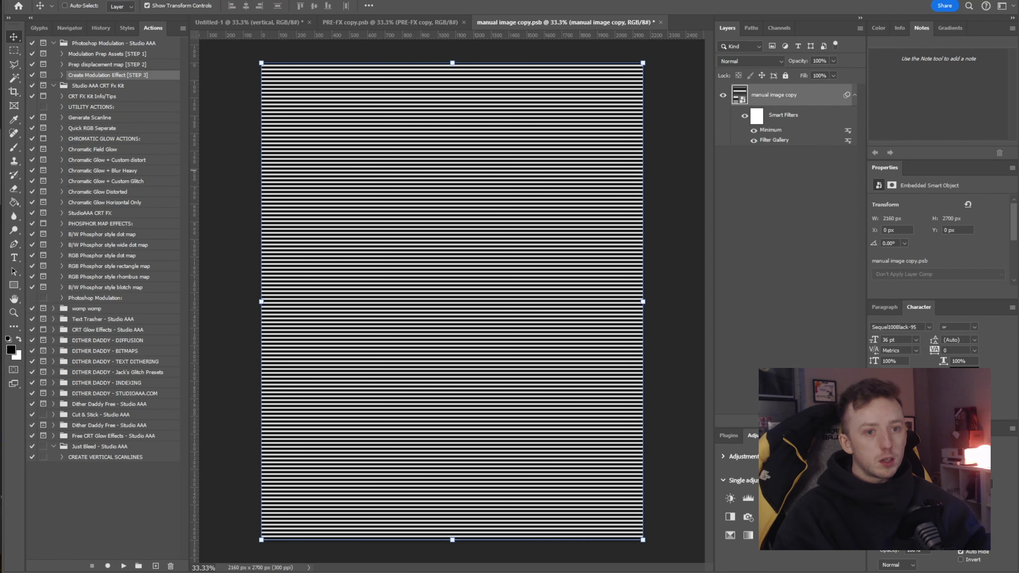
# Step: Apply a Gaussian Blur with a 0.5-pixel radius to the halftone lines on the manual image copy layer
pyautogui.click(148, 1)
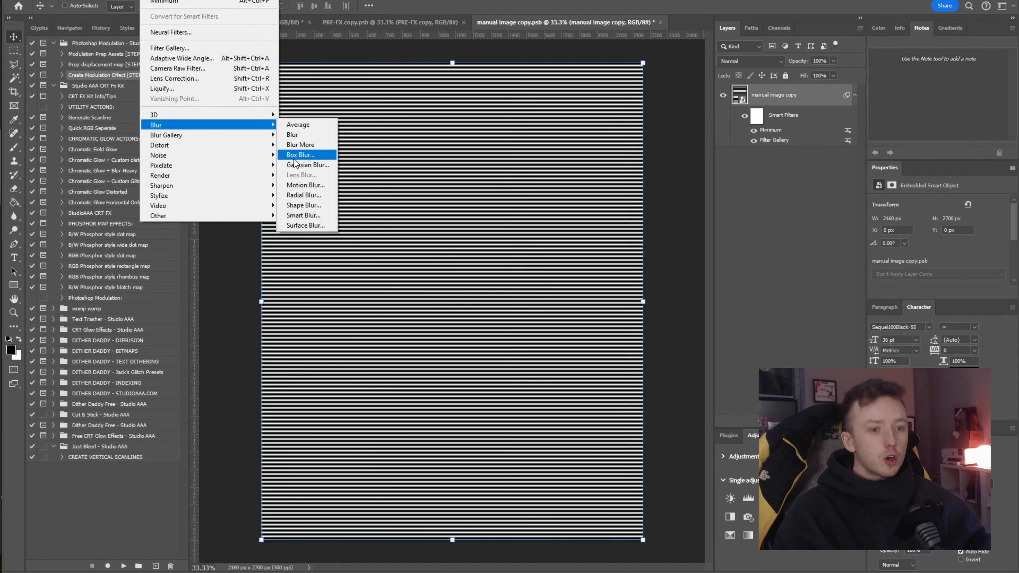
pyautogui.click(298, 165)
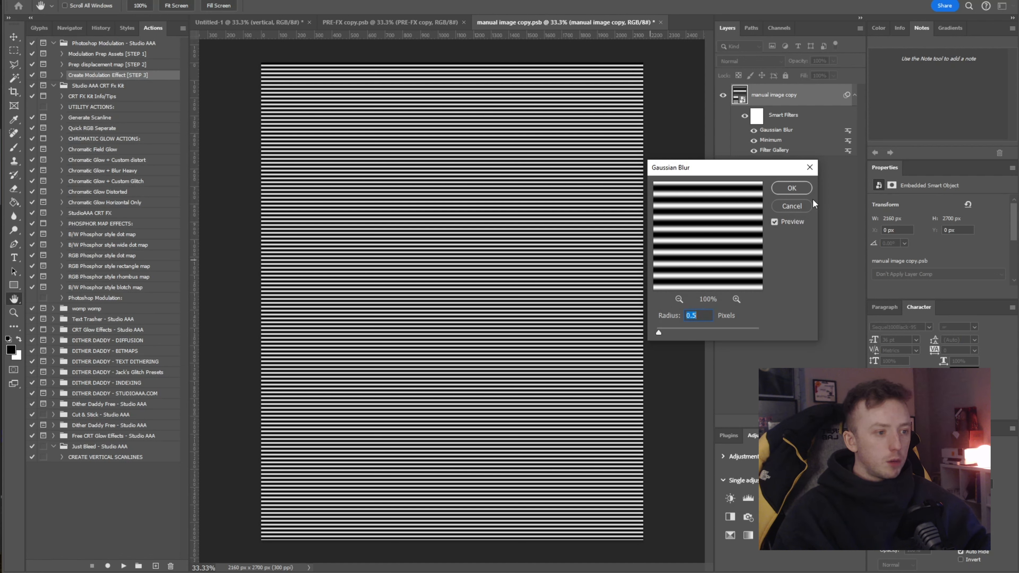
pyautogui.click(797, 188)
# Step: Apply a Threshold adjustment at level 147 to the blurred lines on the manual image copy layer
pyautogui.click(61, 0)
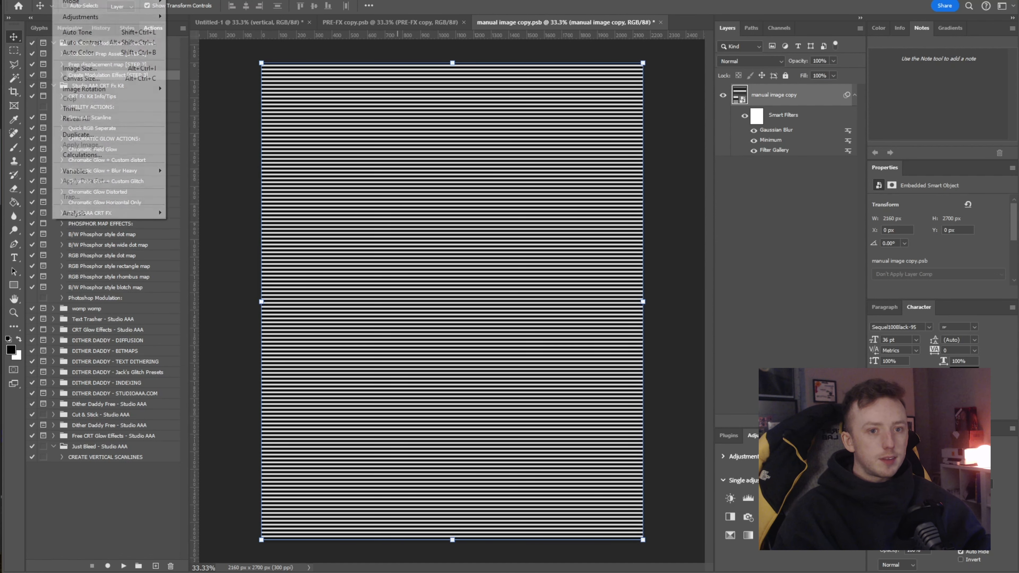
pyautogui.moveTo(100, 16)
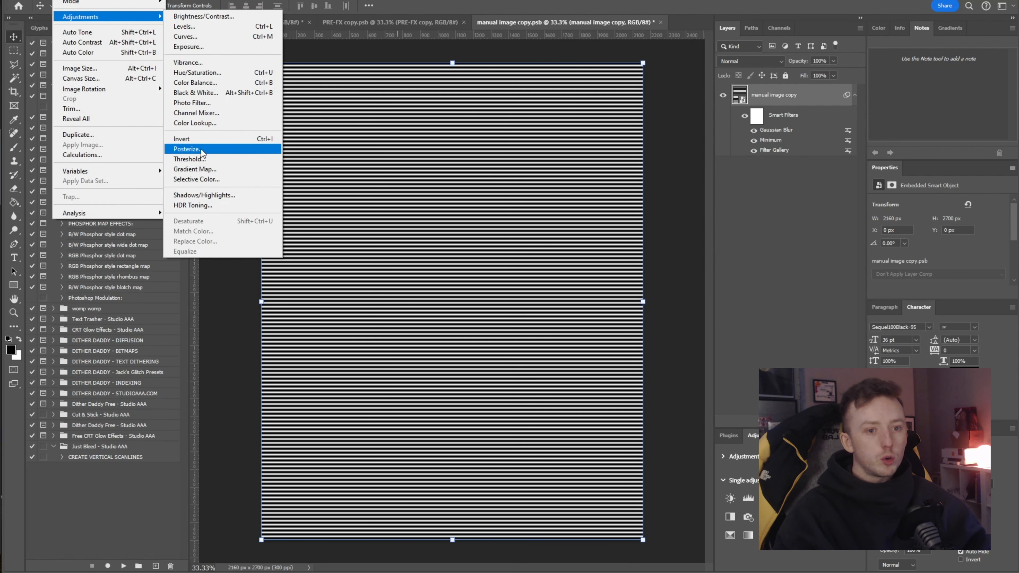
pyautogui.click(203, 159)
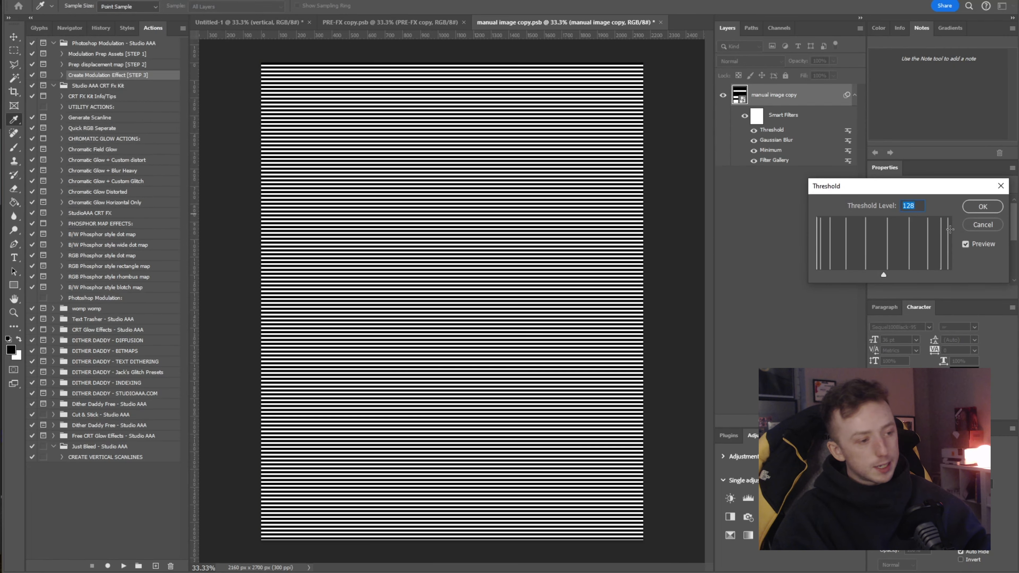
pyautogui.write('147')
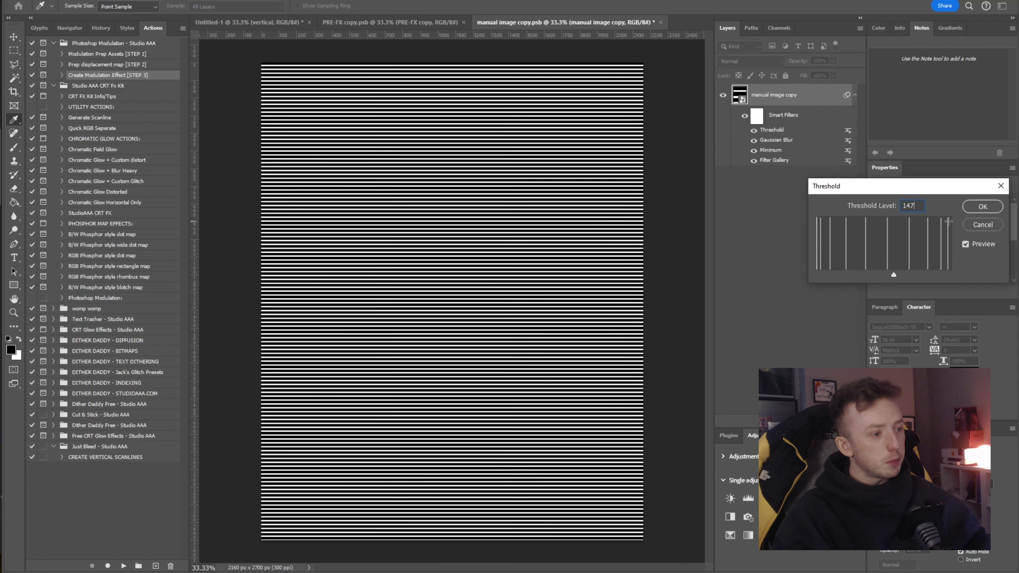
pyautogui.click(982, 206)
pyautogui.press('v')
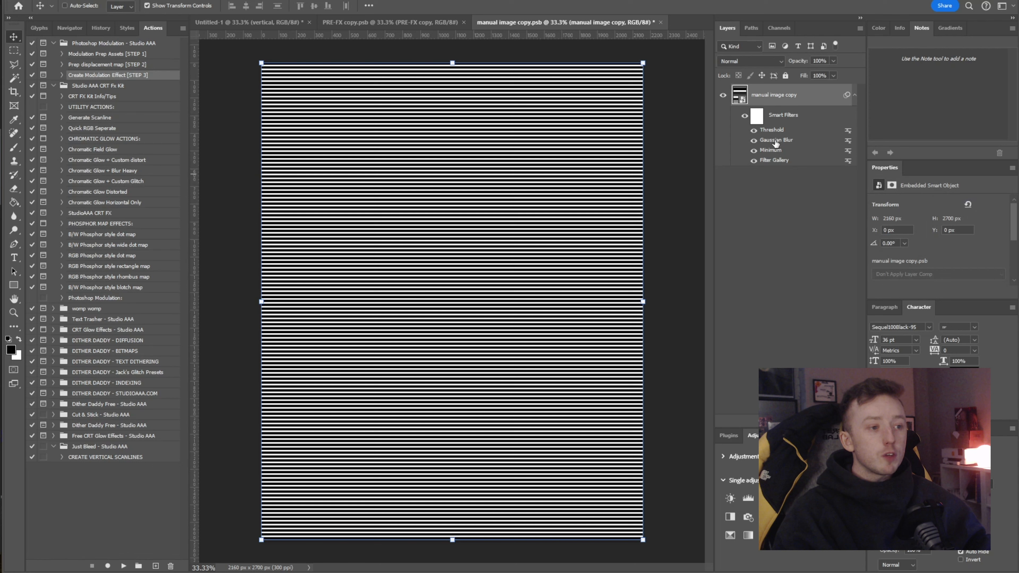
pyautogui.click(289, 22)
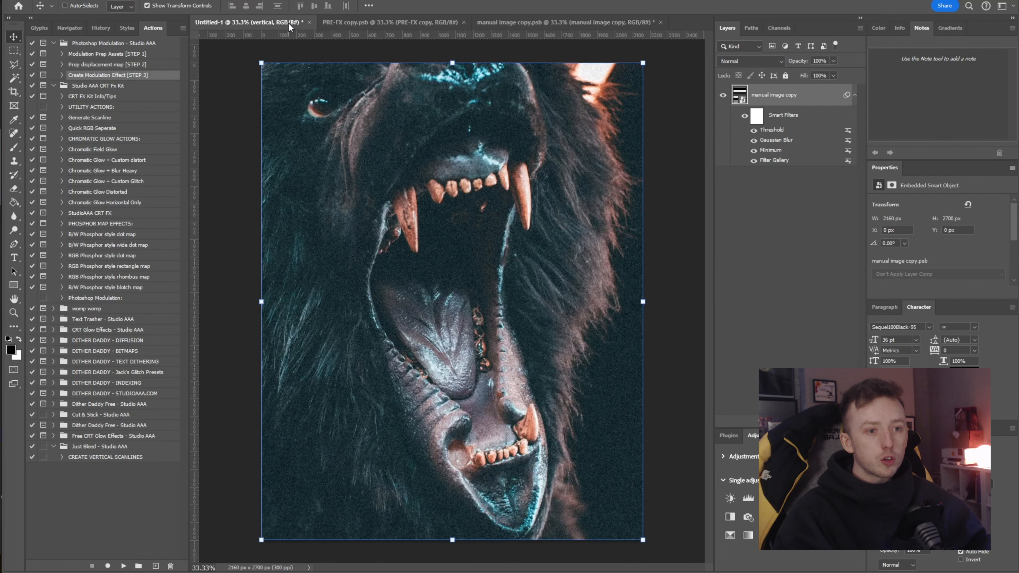
pyautogui.click(742, 96)
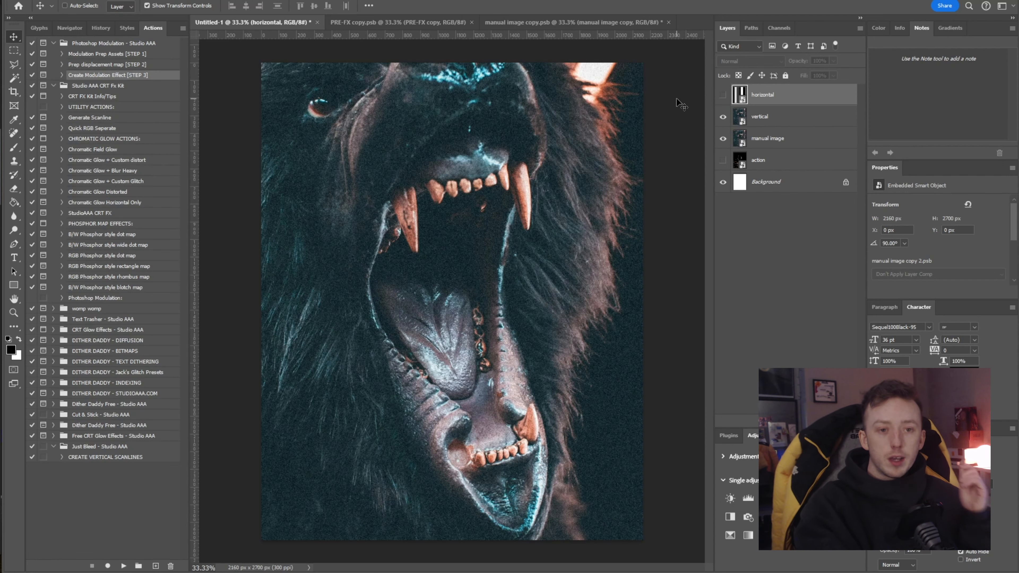
pyautogui.click(628, 23)
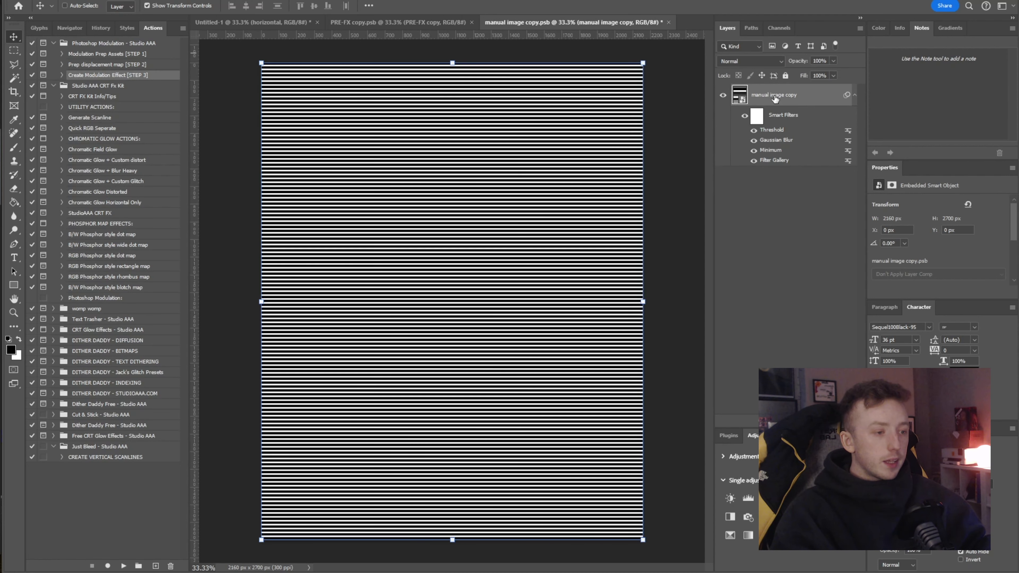
# Step: Rename the line pattern layer as threshold control and save the contents back to the vertical smart object, closing its document
pyautogui.write('threshold control')
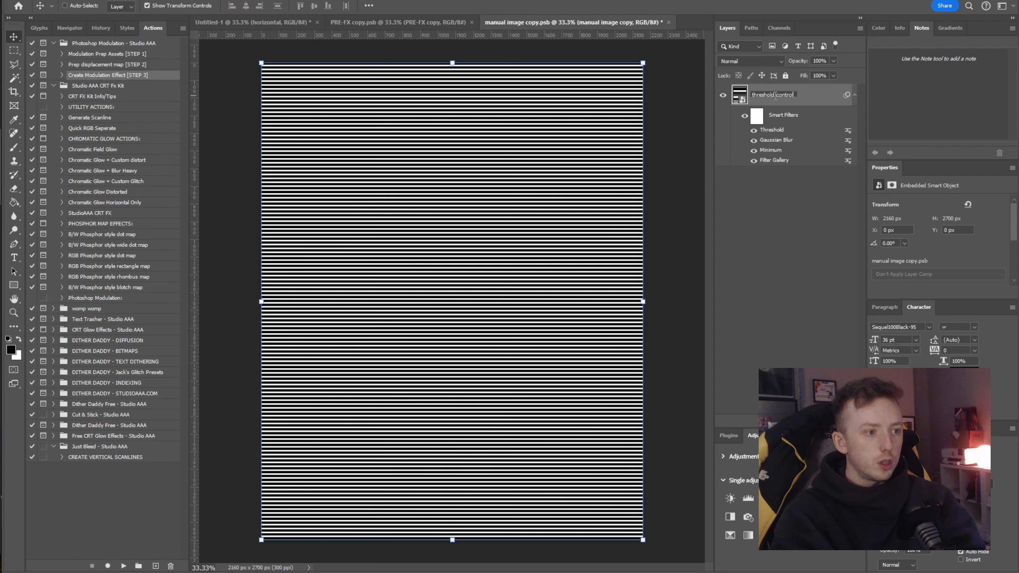
pyautogui.click(777, 261)
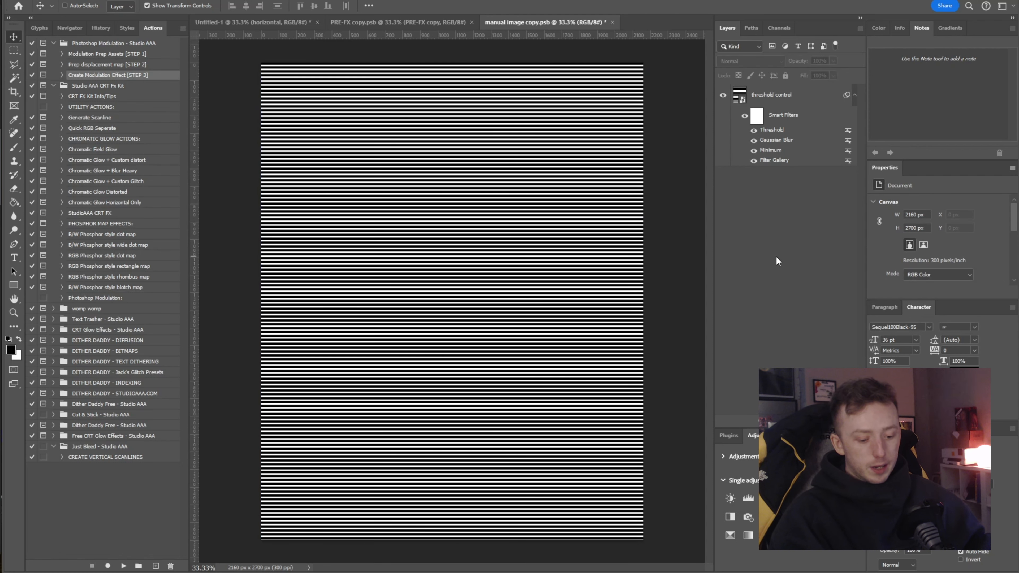
pyautogui.hotkey('ctrl', 's')
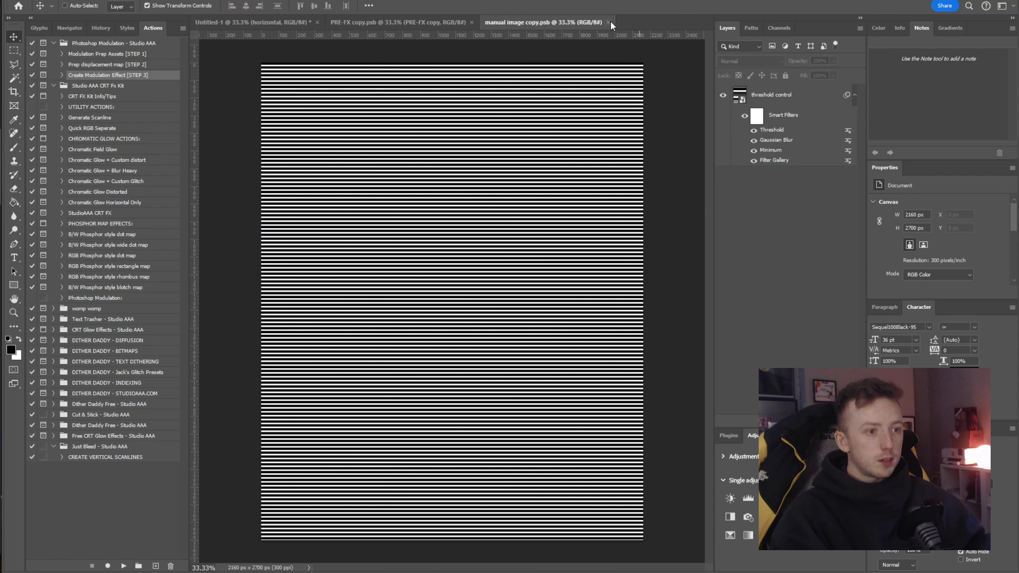
pyautogui.click(608, 22)
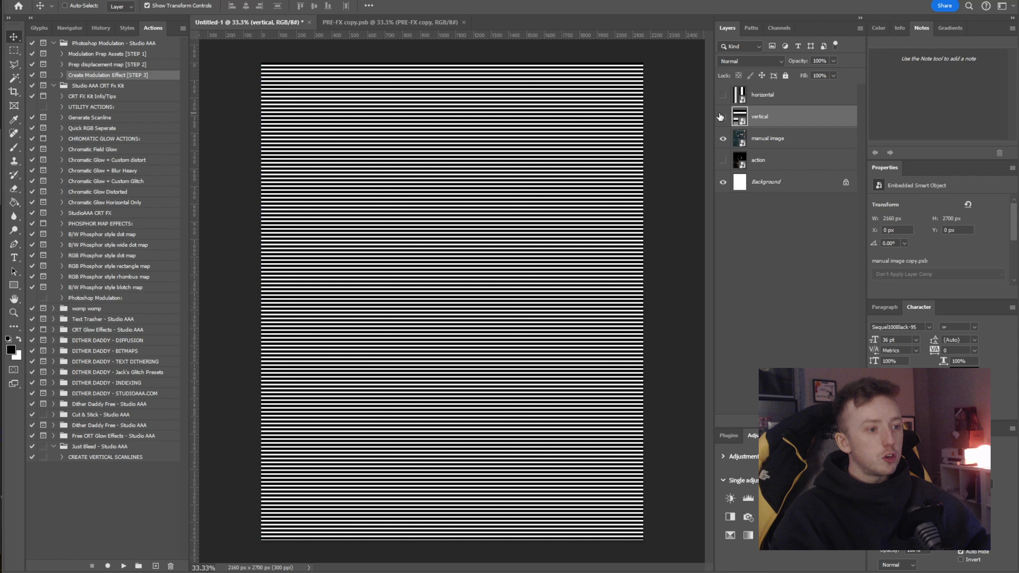
# Step: Hide the vertical layer and move the manual image layer to the top of the layer stack
pyautogui.click(722, 116)
pyautogui.click(741, 96)
pyautogui.click(754, 119)
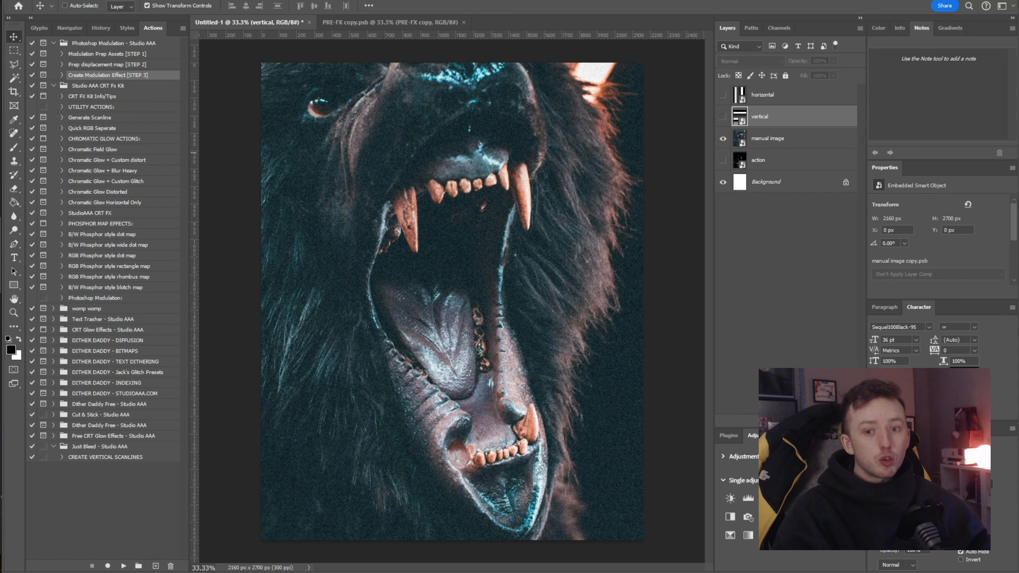
pyautogui.moveTo(774, 138); pyautogui.dragTo(794, 84)
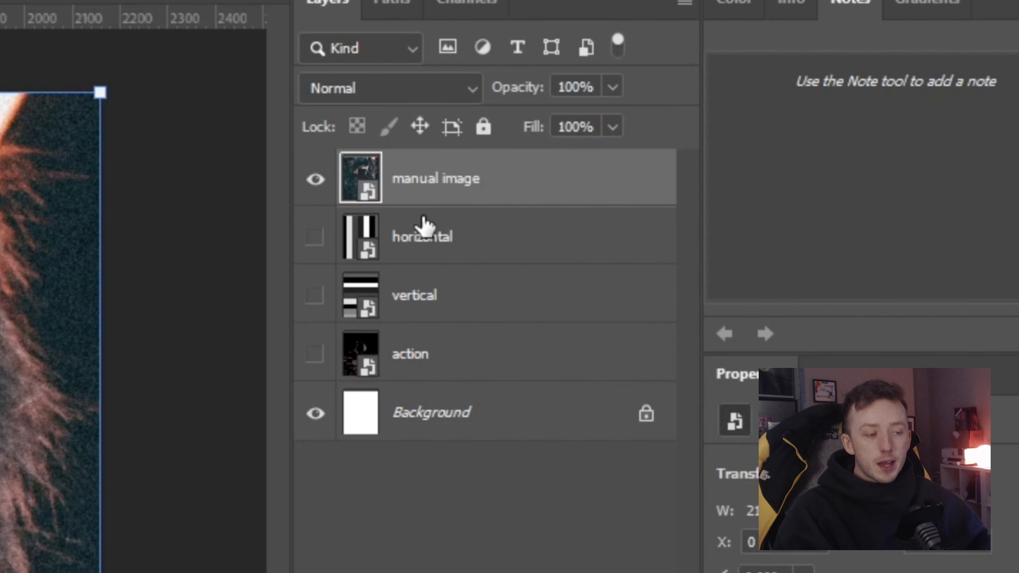
pyautogui.click(415, 236)
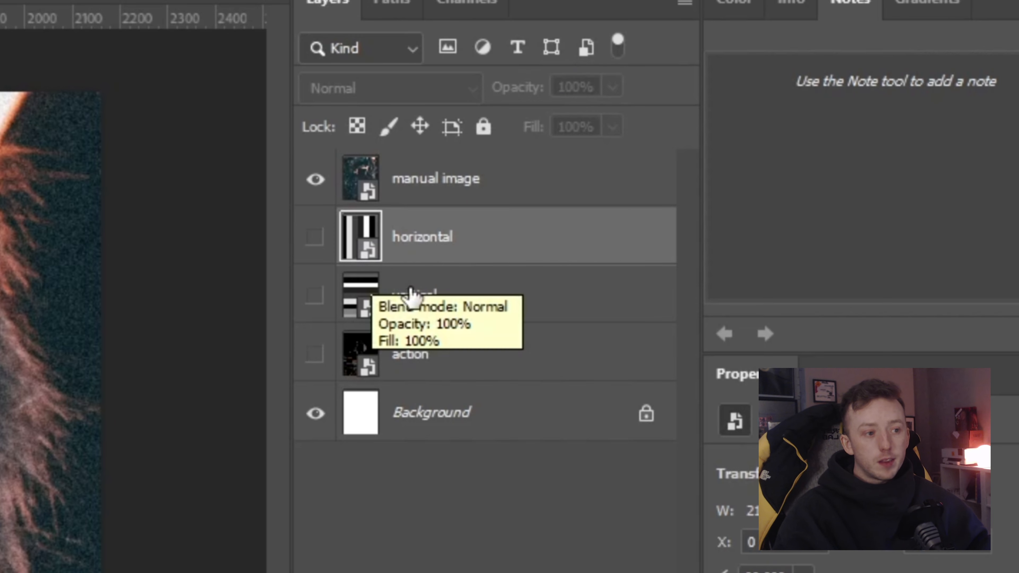
pyautogui.click(415, 296)
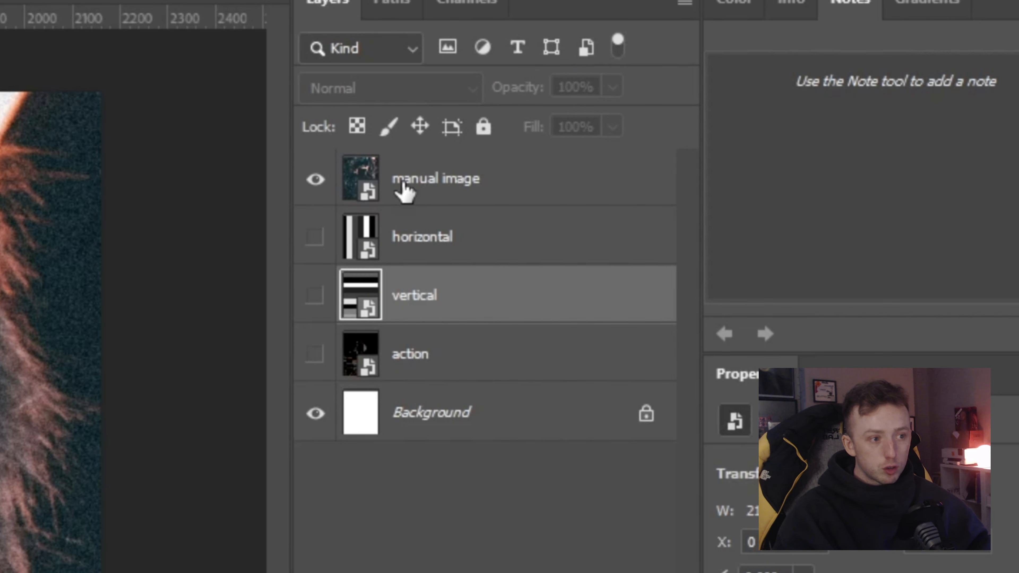
pyautogui.click(373, 354)
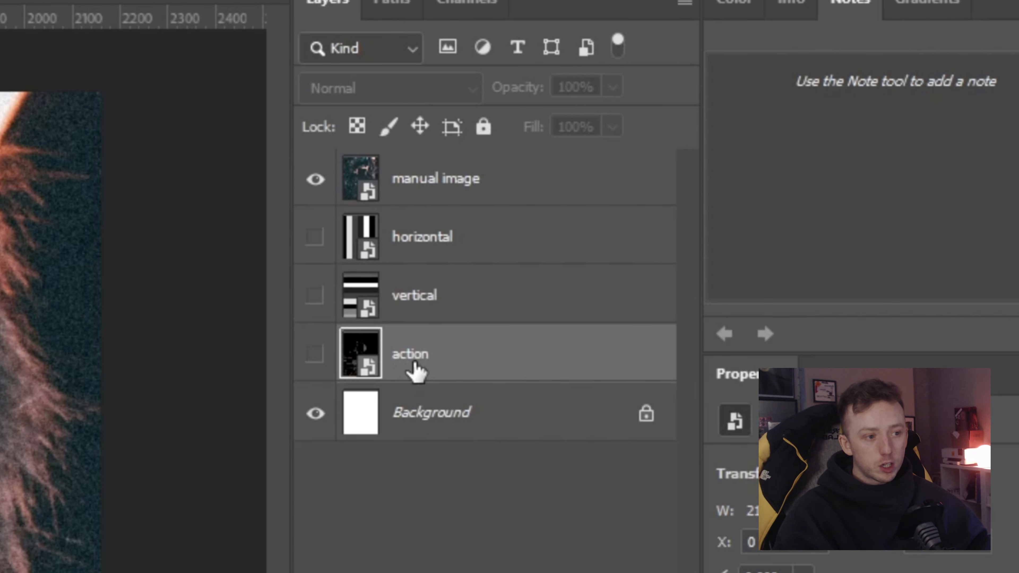
pyautogui.click(385, 299)
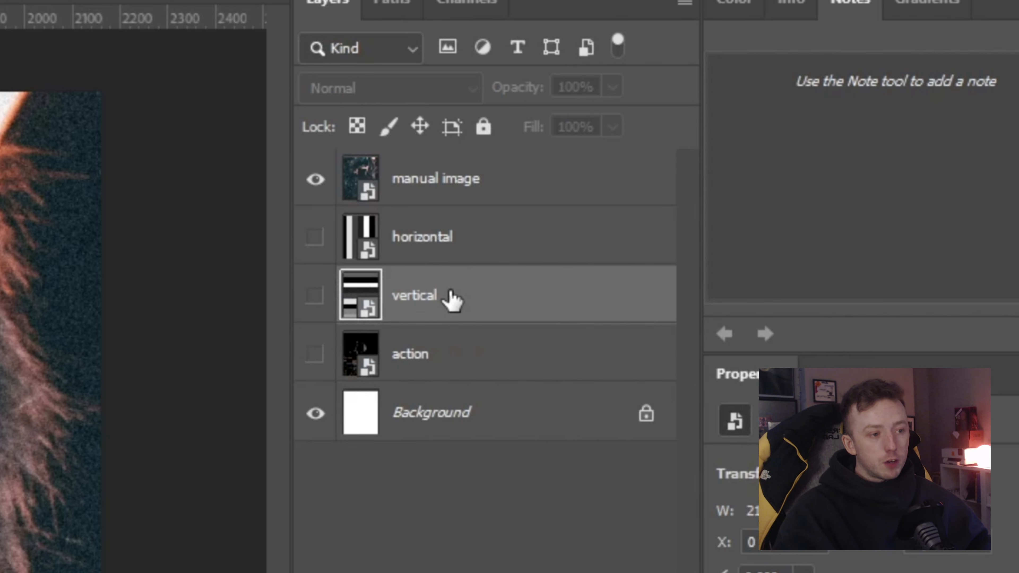
pyautogui.click(431, 245)
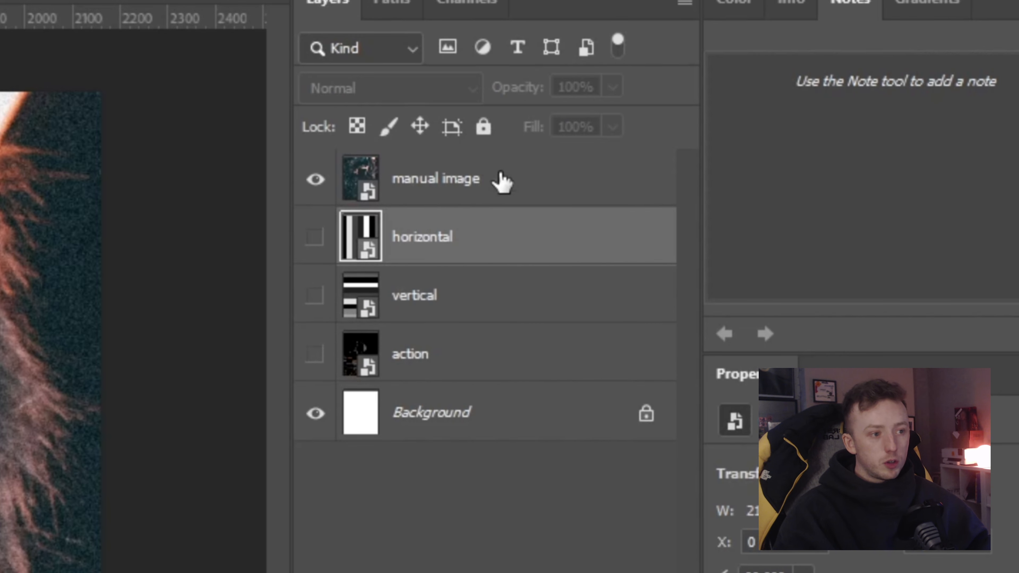
# Step: Group the manual image and horizontal layers and name the group BLENDING GROUP
pyautogui.click(501, 181)
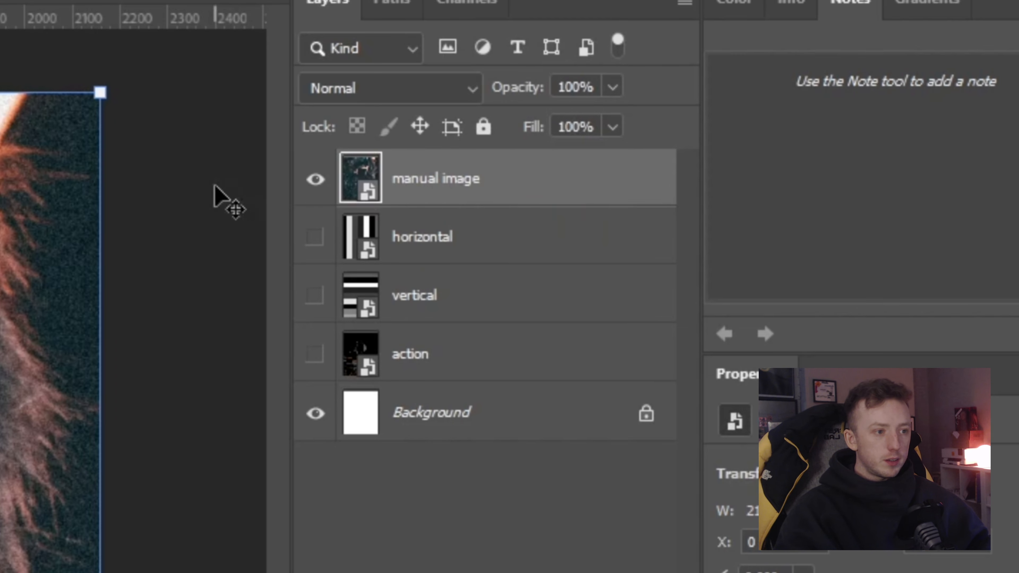
pyautogui.keyDown('shift'); pyautogui.click(434, 237); pyautogui.keyUp('shift')
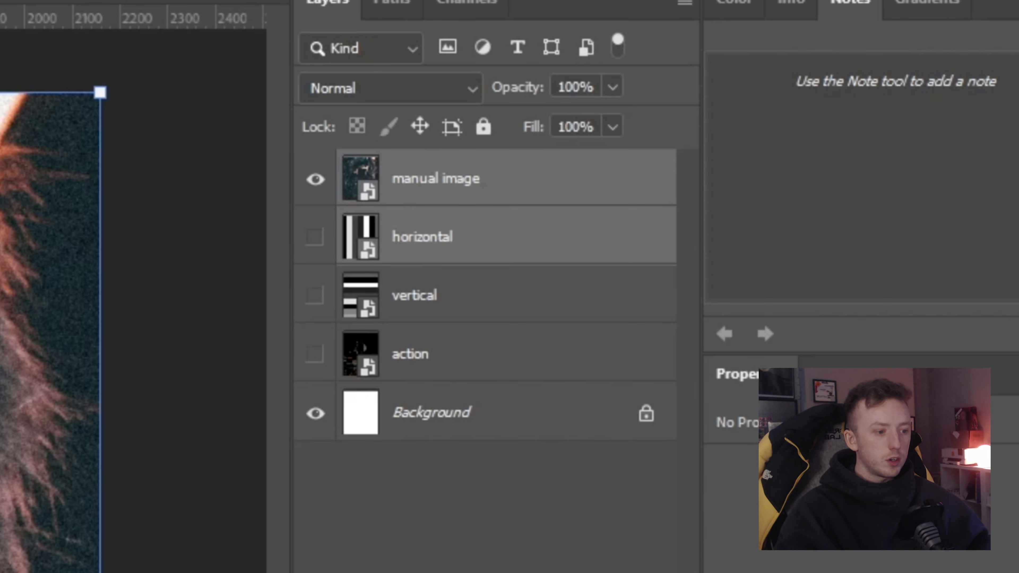
pyautogui.hotkey('ctrl', 'g')
pyautogui.doubleClick(424, 166)
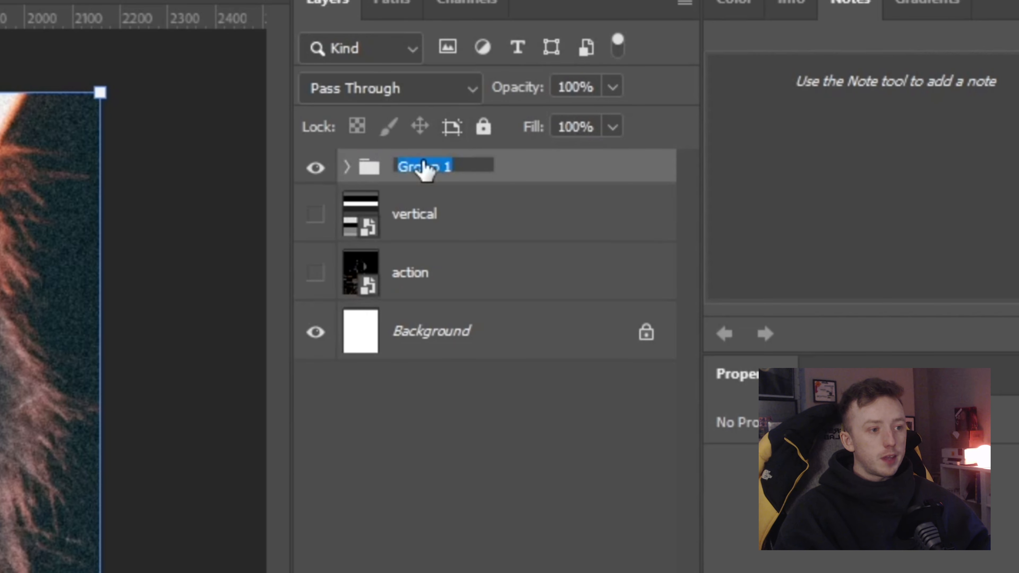
pyautogui.write('BLEN')
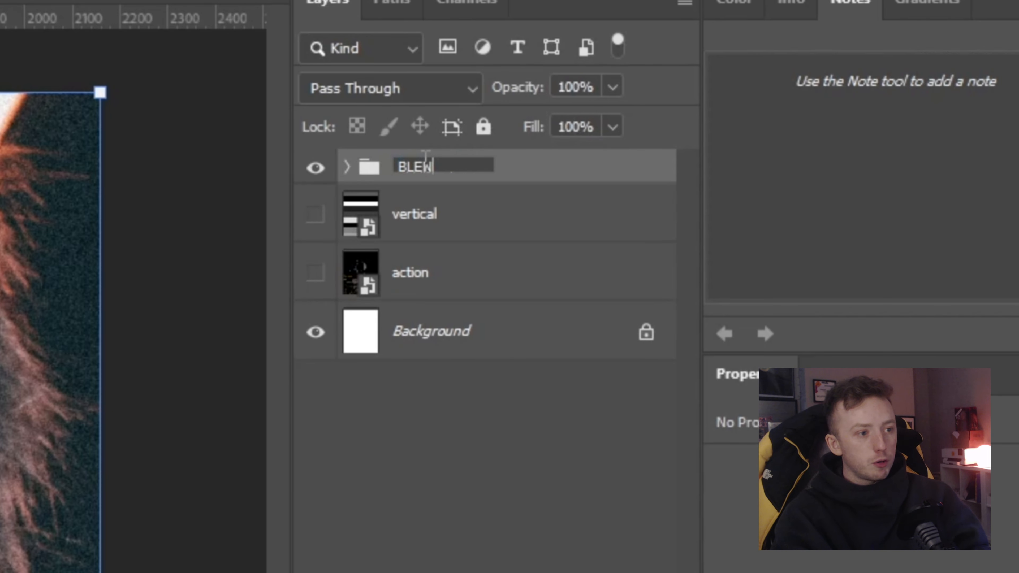
pyautogui.write('DING GROUP')
pyautogui.press('Return')
# Step: Set the BLENDING GROUP's blend mode to Multiply and make the horizontal and vertical layers visible
pyautogui.click(413, 105)
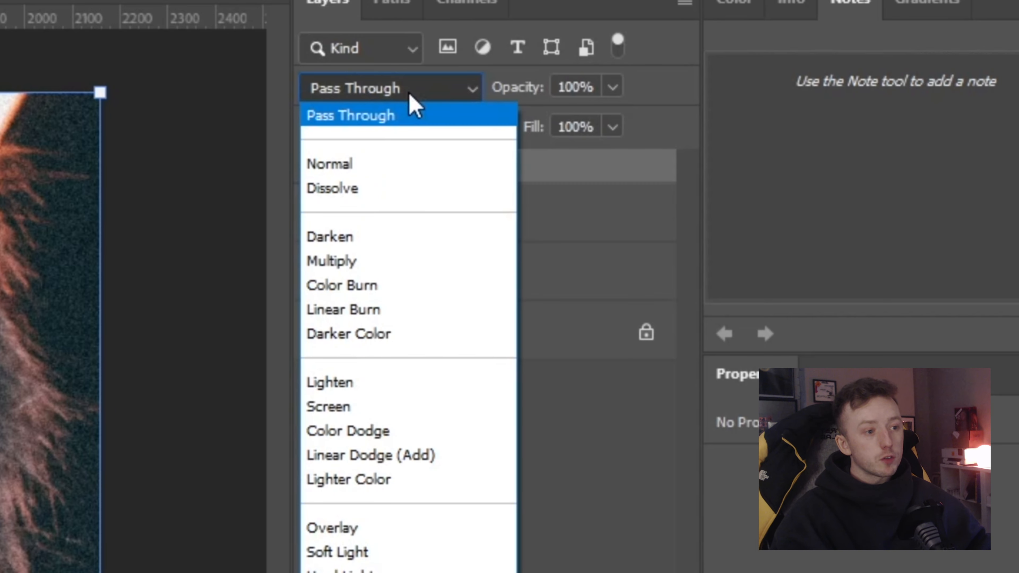
pyautogui.click(361, 259)
pyautogui.click(316, 272)
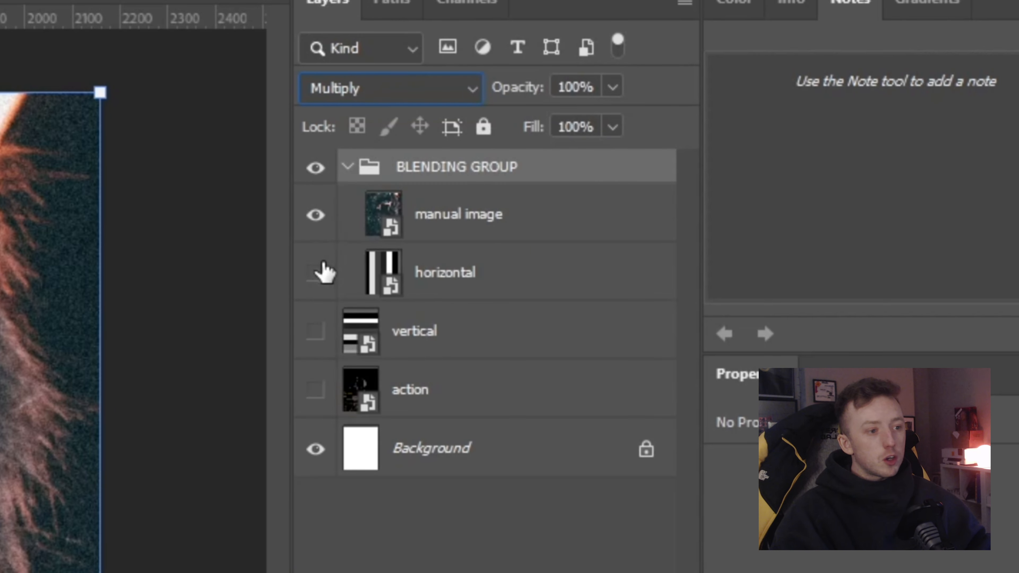
pyautogui.click(315, 331)
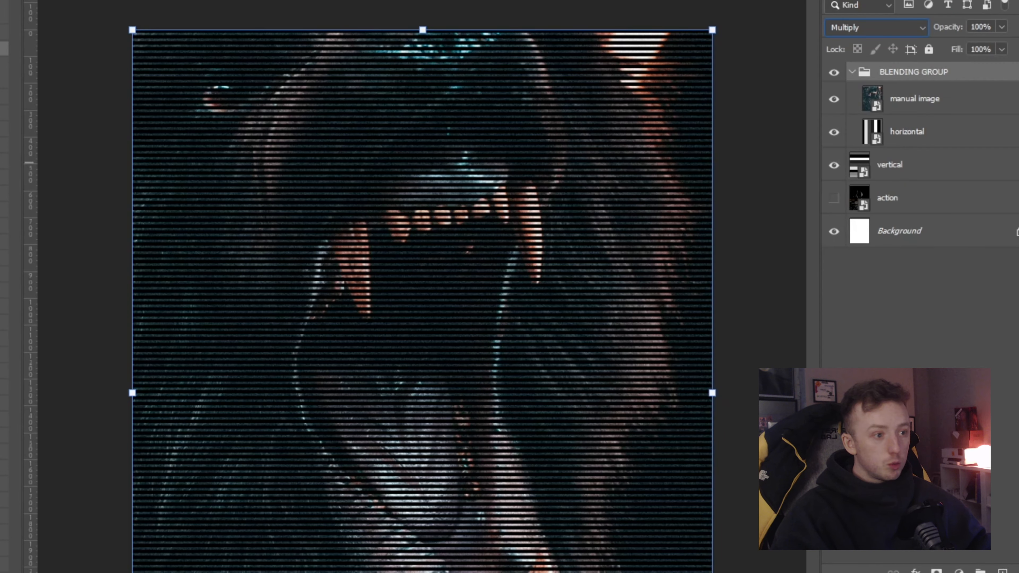
# Step: Duplicate the manual image layer twice above the BLENDING GROUP, naming the upper copy DISPLACEMENT and the lower one OVERLAY
pyautogui.click(972, 100)
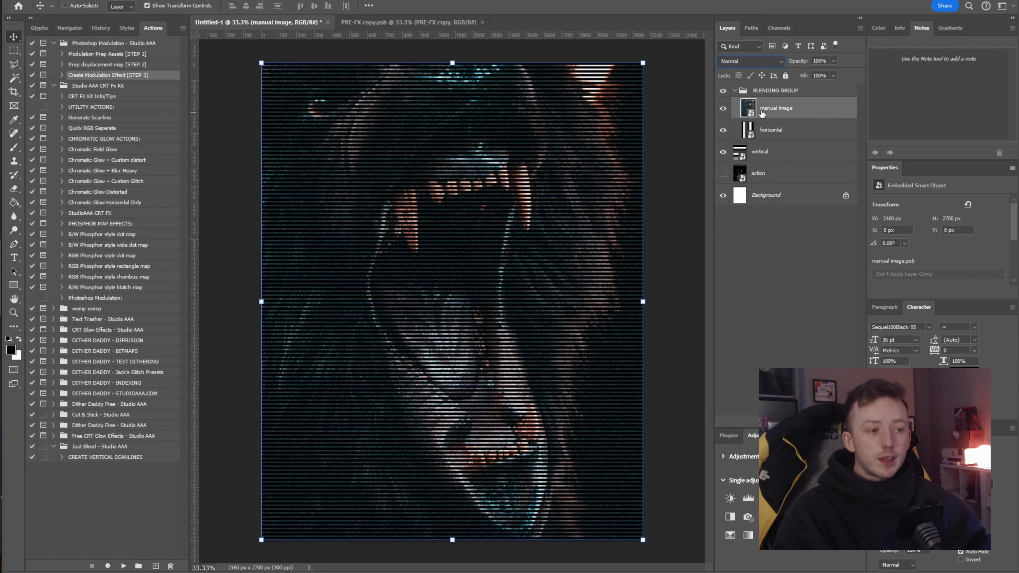
pyautogui.hotkey('ctrl', 'j')
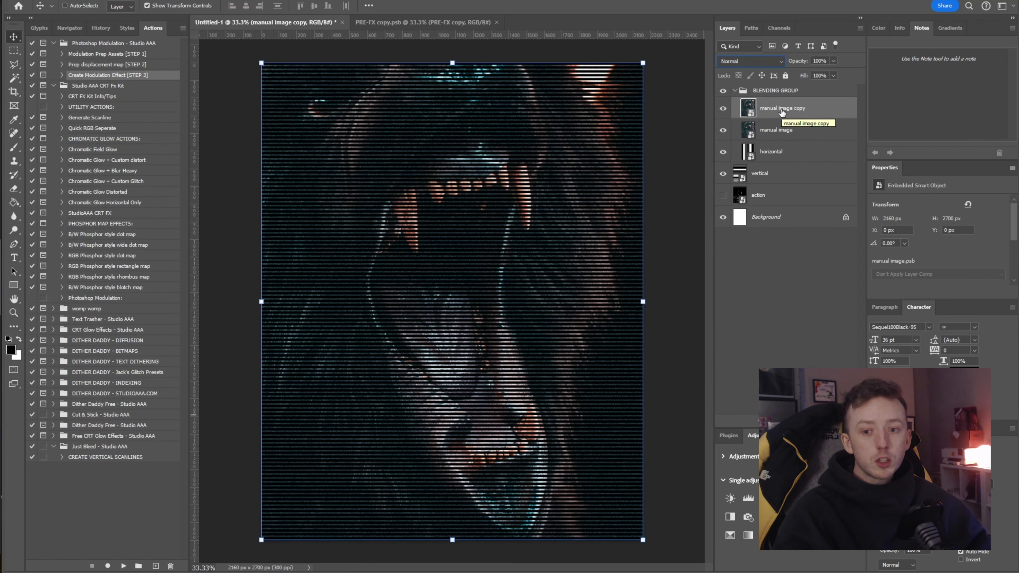
pyautogui.moveTo(782, 112); pyautogui.dragTo(842, 421)
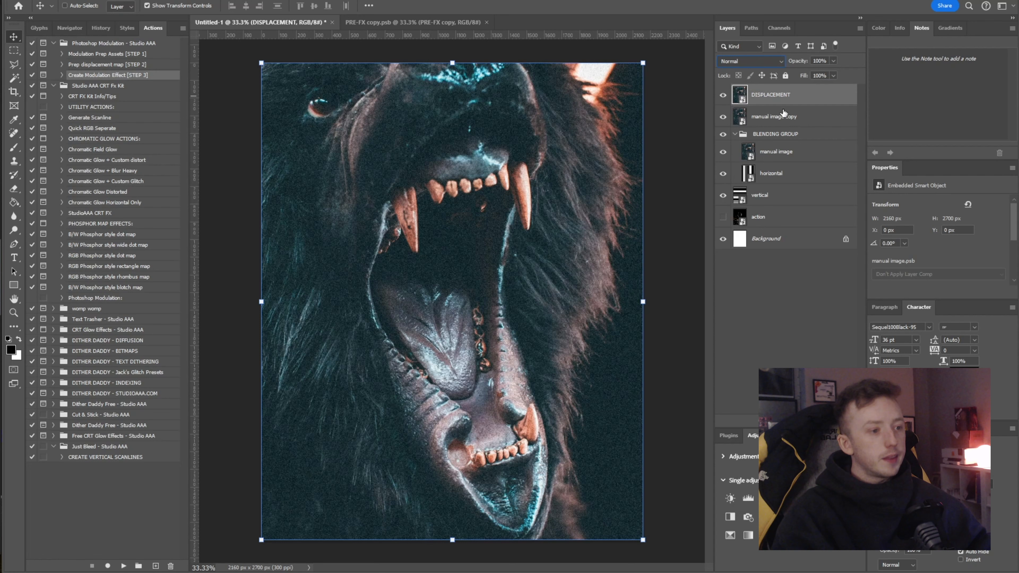
pyautogui.doubleClick(782, 117)
pyautogui.write('OVERLAY')
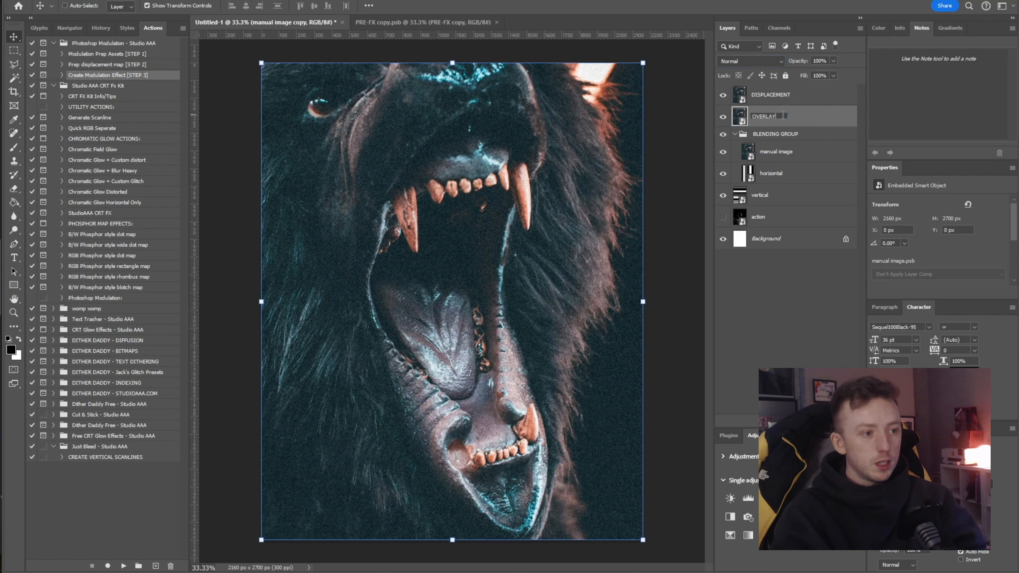
pyautogui.press('Return')
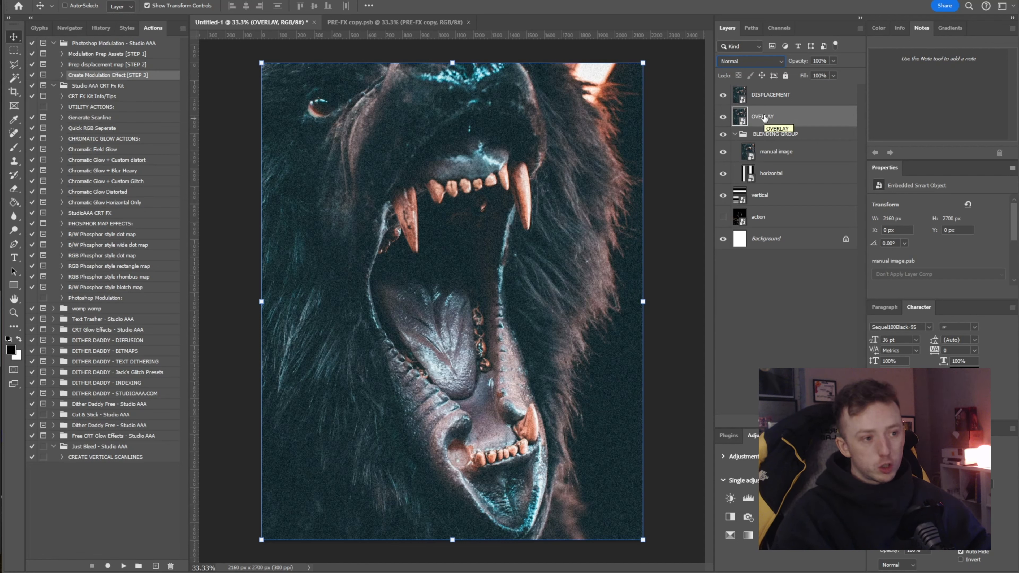
pyautogui.click(69, 0)
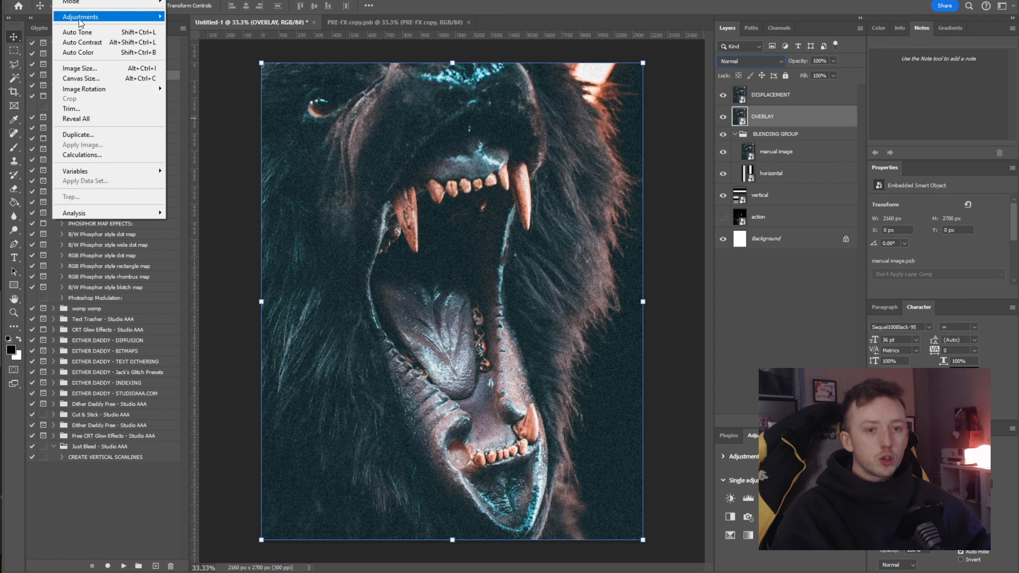
pyautogui.moveTo(80, 18)
pyautogui.click(188, 26)
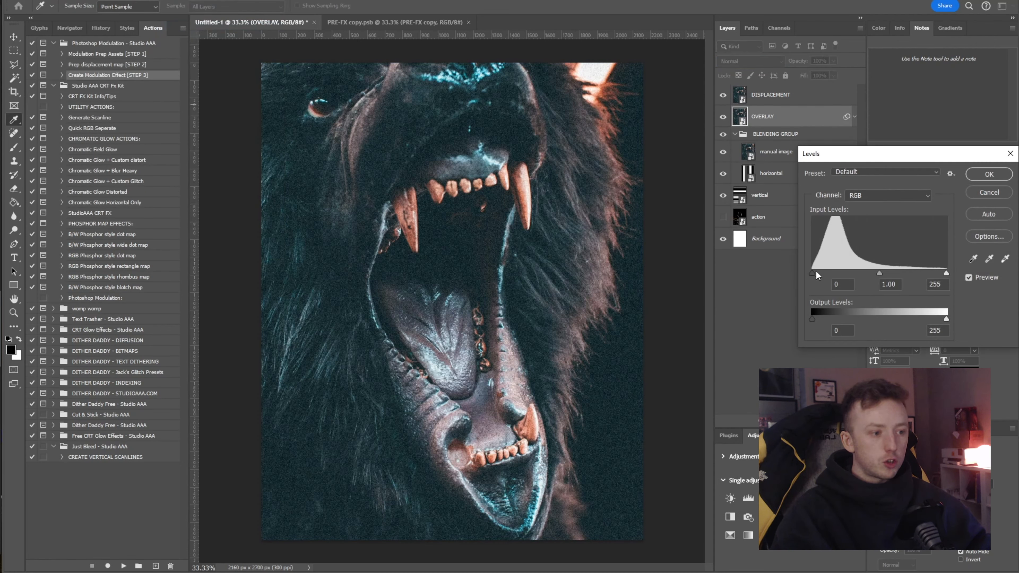
pyautogui.moveTo(816, 271); pyautogui.dragTo(852, 275)
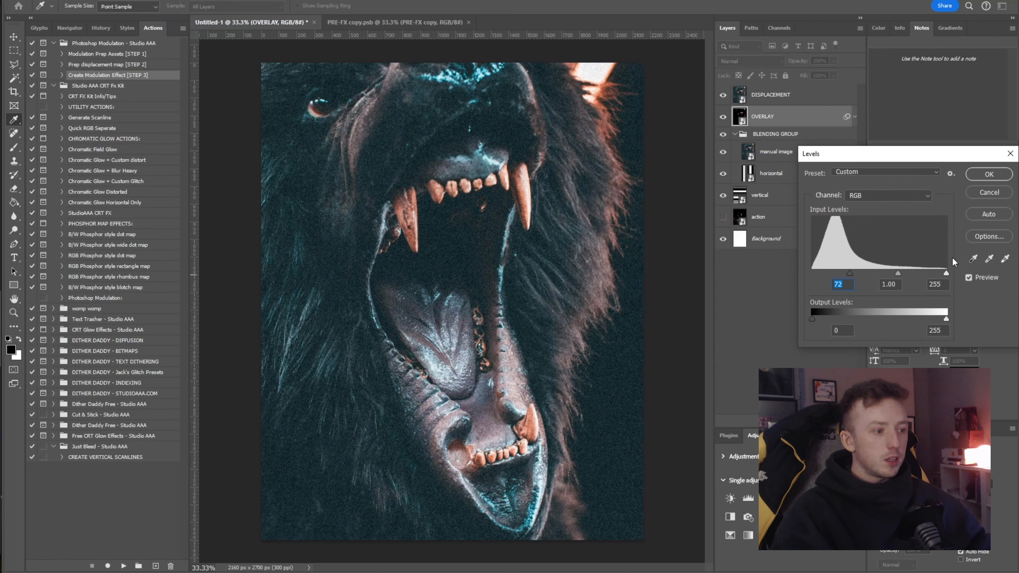
pyautogui.click(989, 192)
# Step: Hide the DISPLACEMENT layer and apply Levels to the OVERLAY layer, raising the black input point and lowering the white input point
pyautogui.click(723, 94)
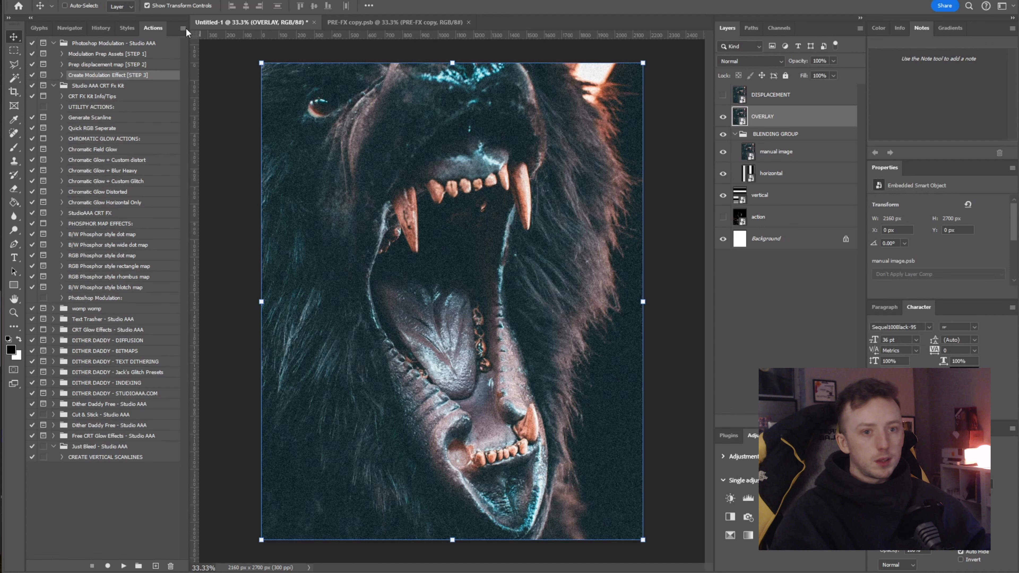
pyautogui.click(57, 0)
pyautogui.moveTo(80, 18)
pyautogui.click(189, 26)
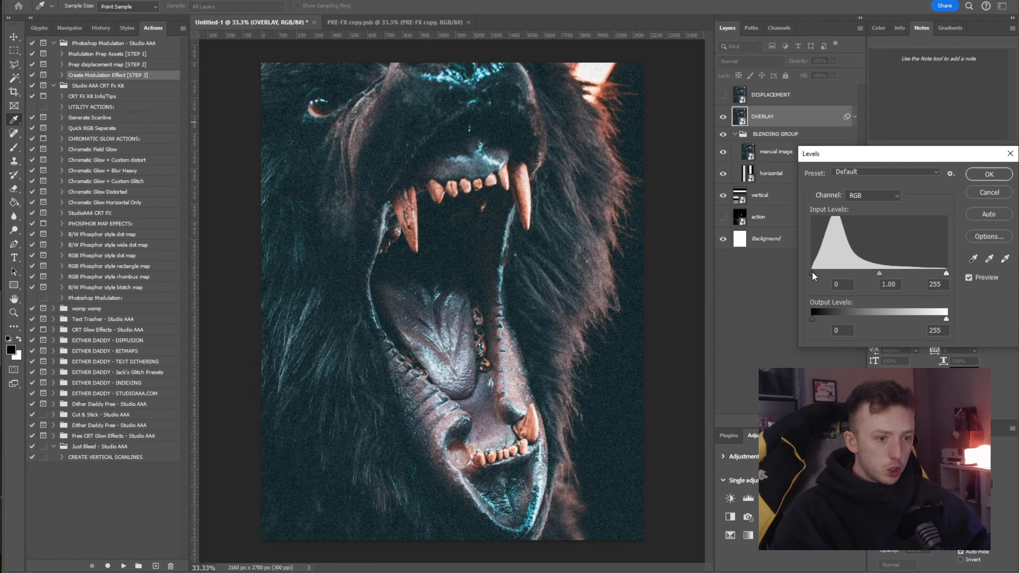
pyautogui.moveTo(811, 271); pyautogui.dragTo(840, 279)
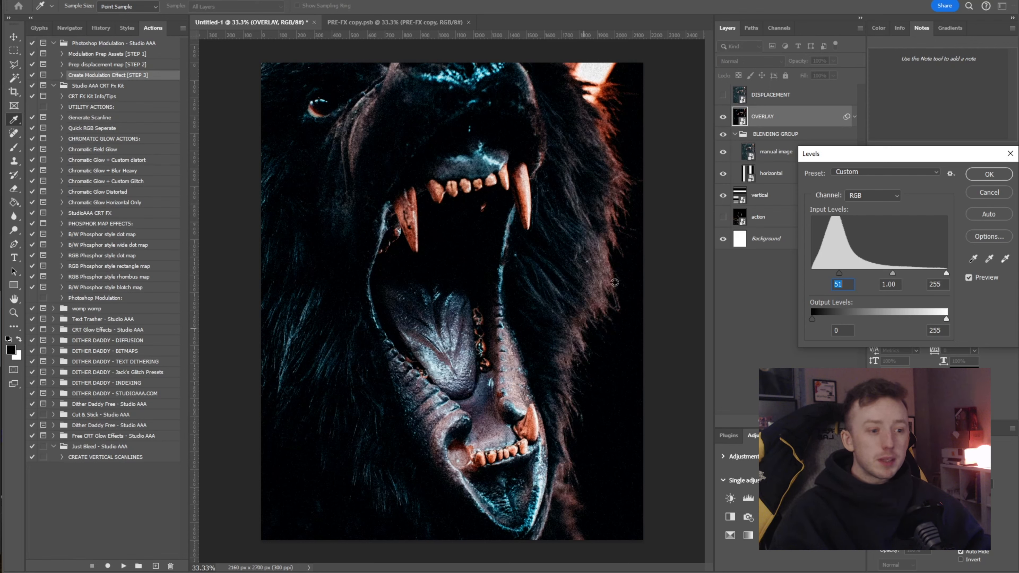
pyautogui.moveTo(841, 271)
pyautogui.mouseDown()
pyautogui.moveTo(815, 275)
pyautogui.moveTo(848, 269)
pyautogui.mouseUp()
pyautogui.moveTo(943, 273); pyautogui.dragTo(911, 276)
pyautogui.click(980, 173)
# Step: Brighten the OVERLAY layer with a Curves adjustment by raising the curve
pyautogui.click(61, 1)
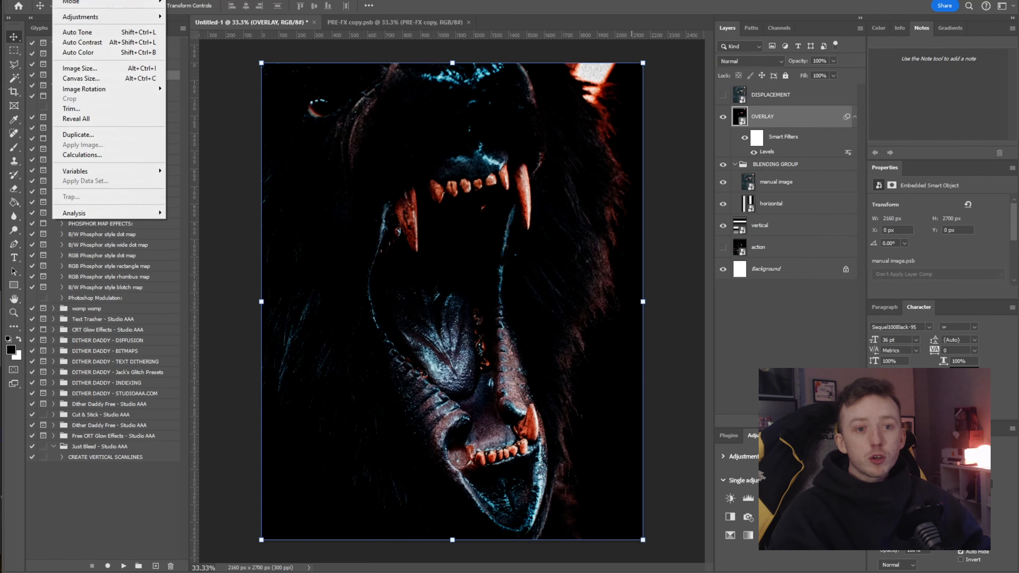
pyautogui.moveTo(157, 17)
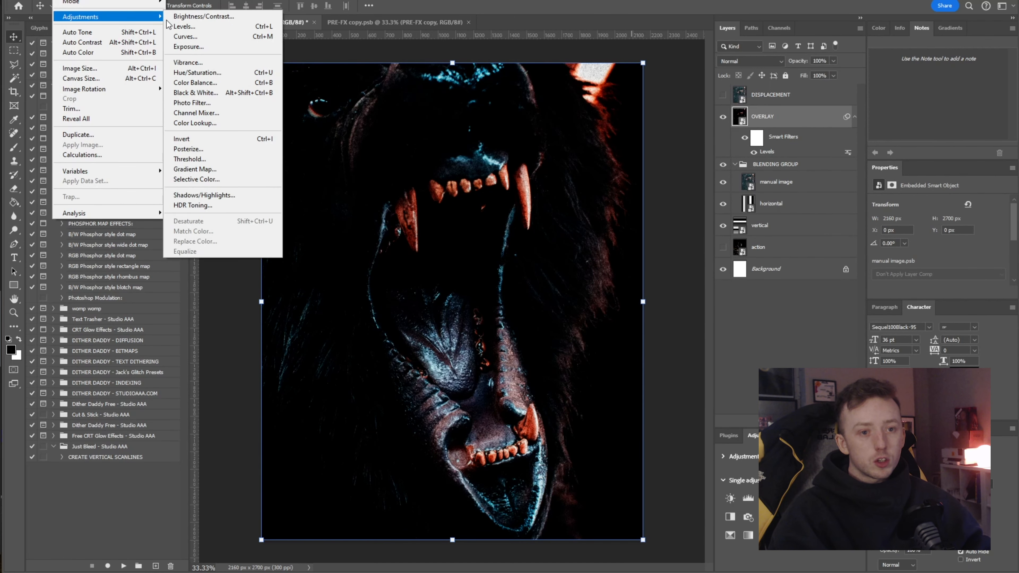
pyautogui.click(185, 36)
pyautogui.moveTo(846, 263); pyautogui.dragTo(816, 235)
pyautogui.press('Return')
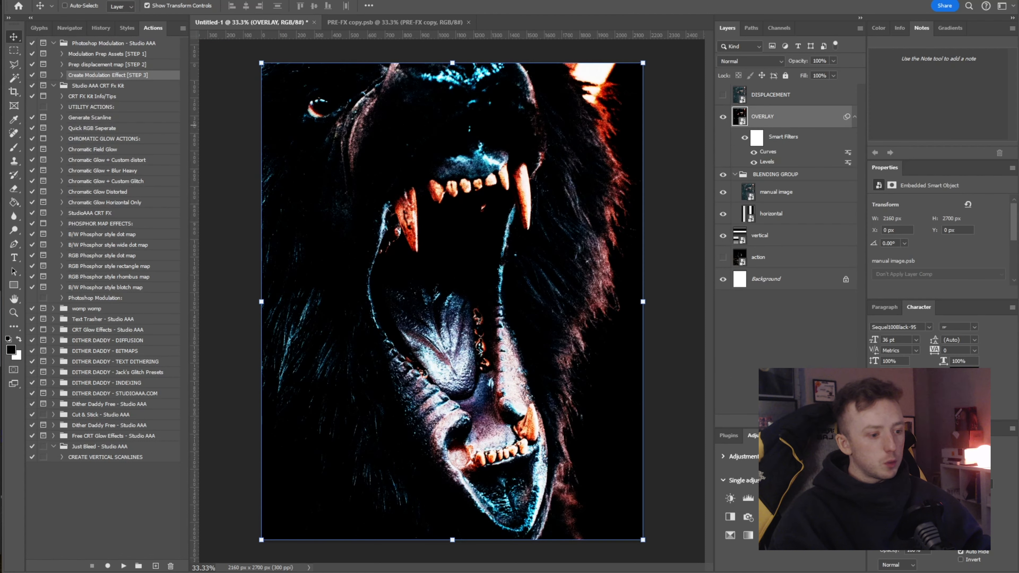
# Step: Add a Brightness/Contrast adjustment layer above the OVERLAY layer with brightness set to -150
pyautogui.click(730, 498)
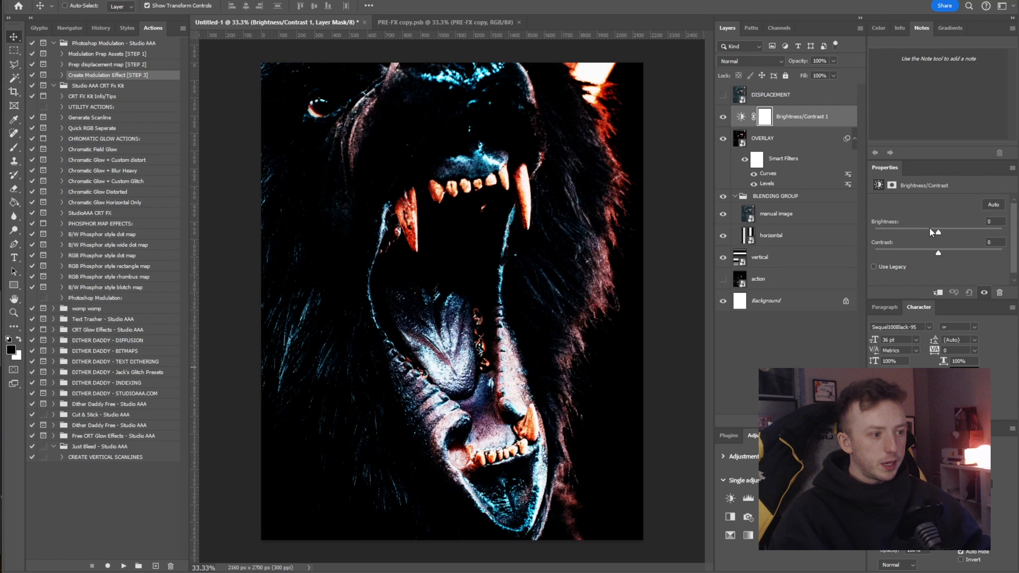
pyautogui.moveTo(938, 231); pyautogui.dragTo(766, 236)
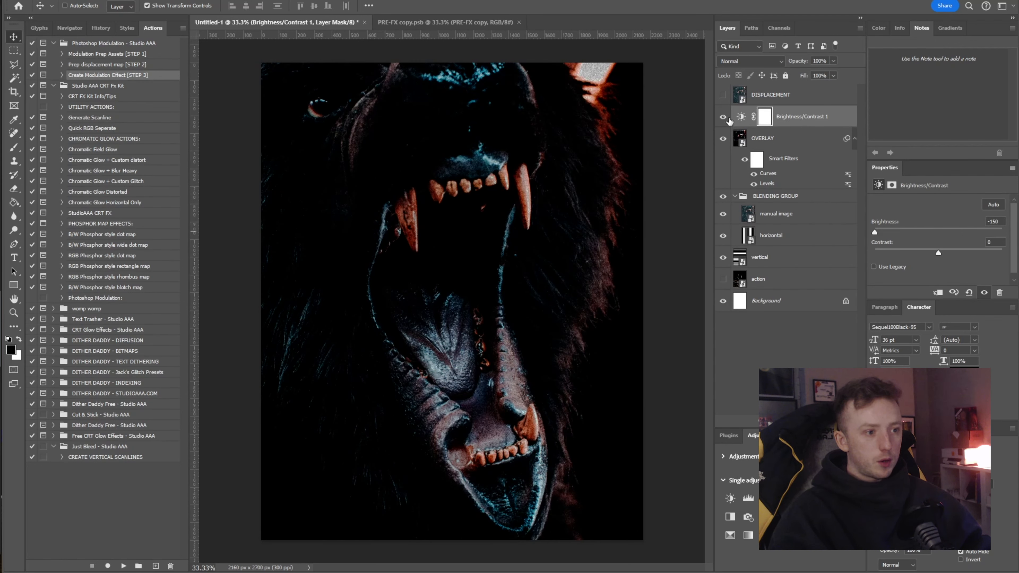
# Step: Paint black on the Brightness/Contrast layer mask with a 300-pixel brush down the orange-lit fur on the bear's right edge
pyautogui.click(763, 120)
pyautogui.click(13, 147)
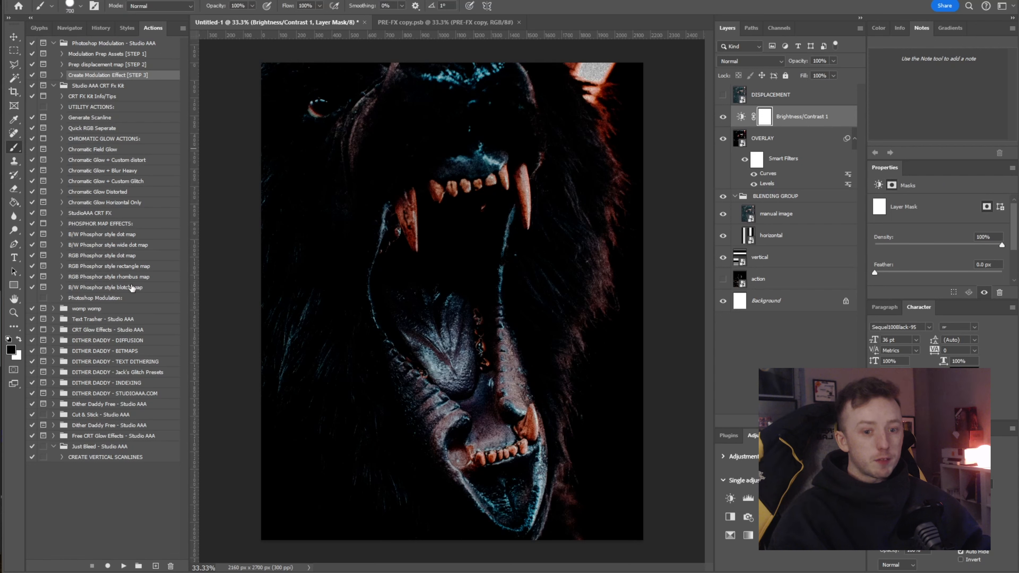
pyautogui.press('[')
pyautogui.press('[')
pyautogui.press('[')
pyautogui.press('[')
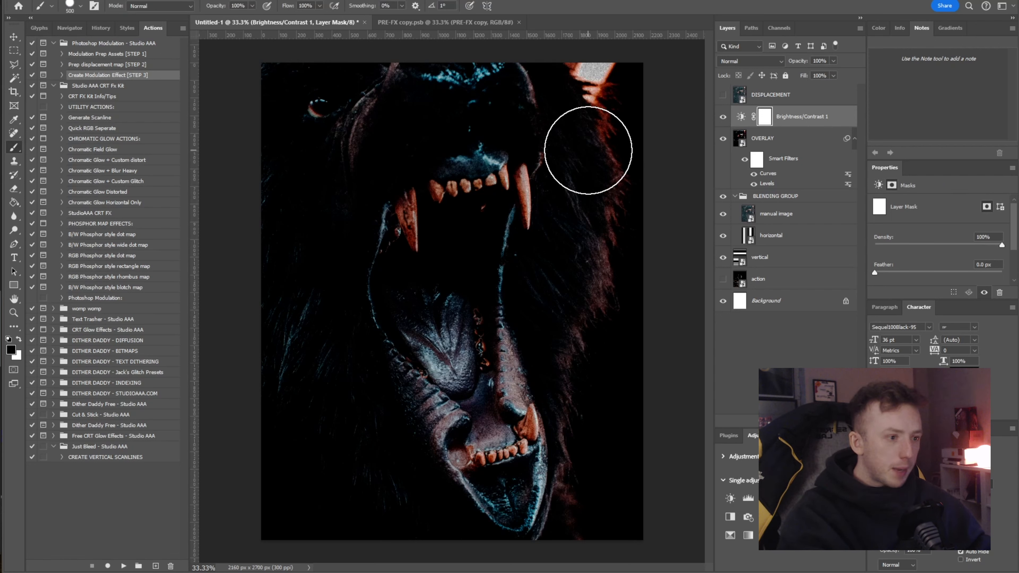
pyautogui.moveTo(577, 79)
pyautogui.mouseDown()
pyautogui.moveTo(577, 70)
pyautogui.moveTo(597, 121)
pyautogui.moveTo(601, 202)
pyautogui.moveTo(574, 429)
pyautogui.mouseUp()
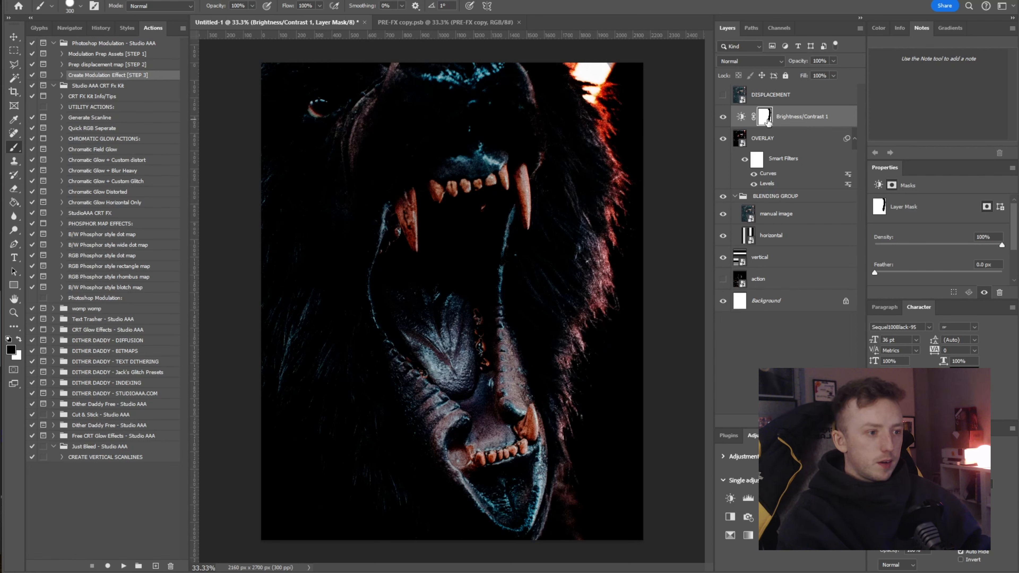
# Step: Invert the Brightness/Contrast layer mask and set its feather to 98.6 px
pyautogui.hotkey('ctrl', 'i')
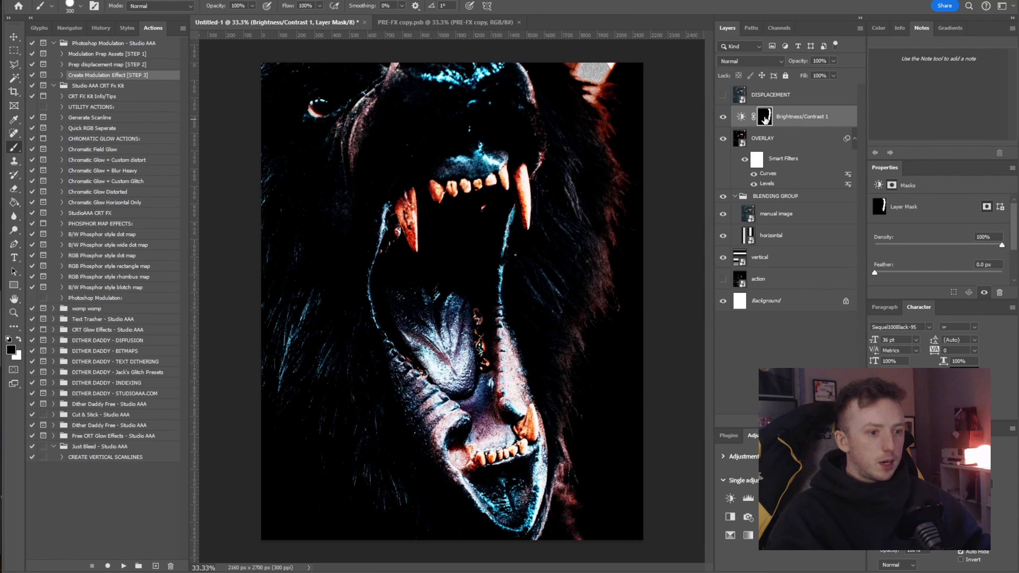
pyautogui.moveTo(923, 274); pyautogui.dragTo(955, 273)
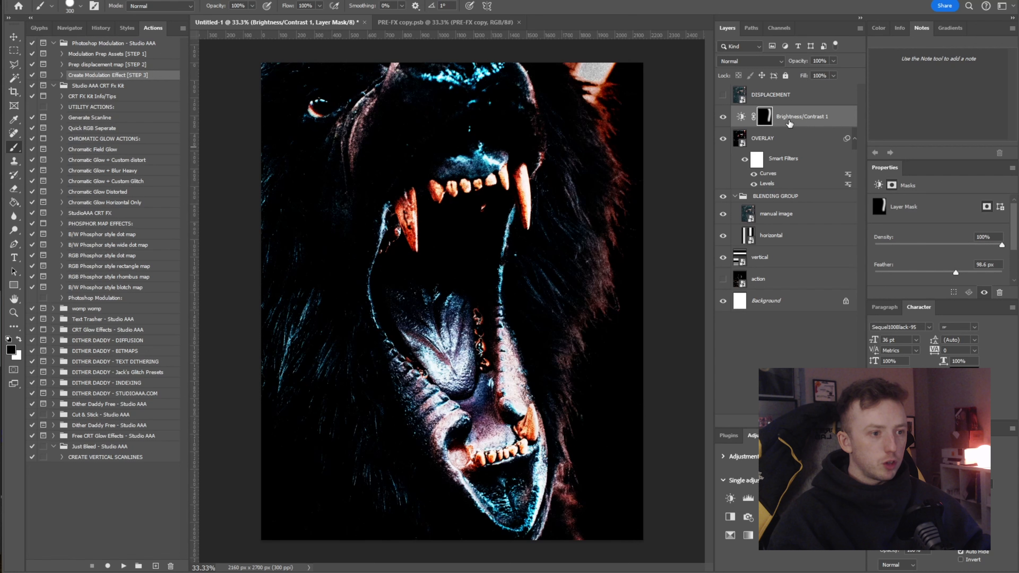
# Step: Convert the Brightness/Contrast adjustment and OVERLAY layers together into one smart object
pyautogui.keyDown('shift'); pyautogui.click(788, 138); pyautogui.keyUp('shift')
pyautogui.rightClick(792, 141)
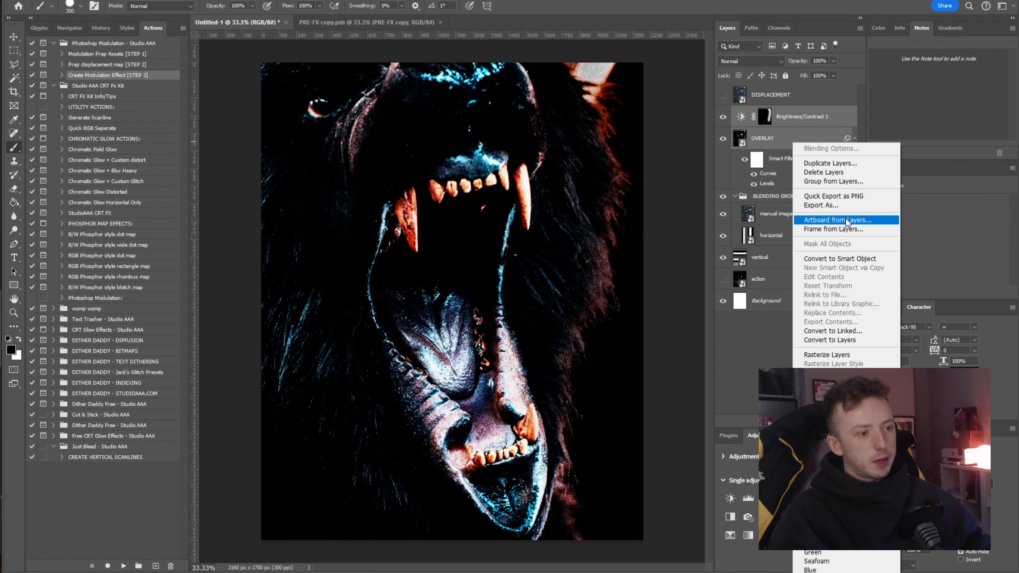
pyautogui.click(832, 261)
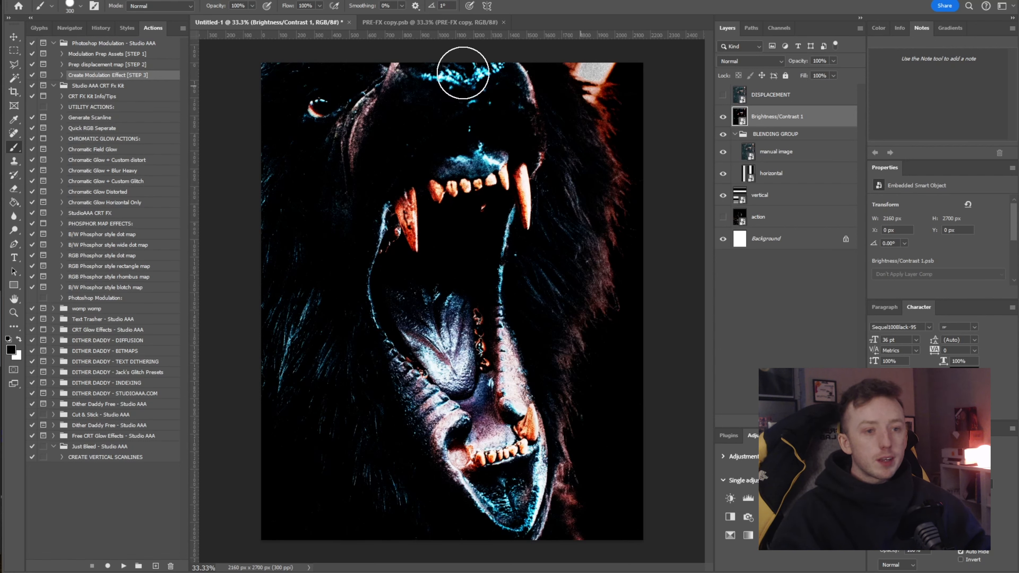
# Step: Apply a Threshold filter with level 74 to the Brightness/Contrast 1 smart object
pyautogui.click(61, 0)
pyautogui.moveTo(76, 17)
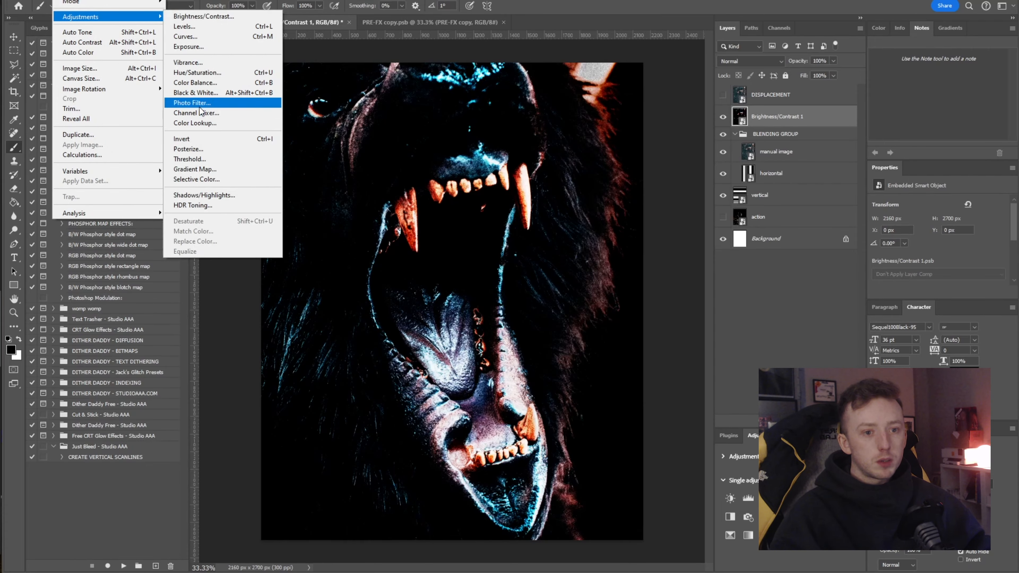
pyautogui.click(207, 160)
pyautogui.moveTo(880, 275); pyautogui.dragTo(855, 265)
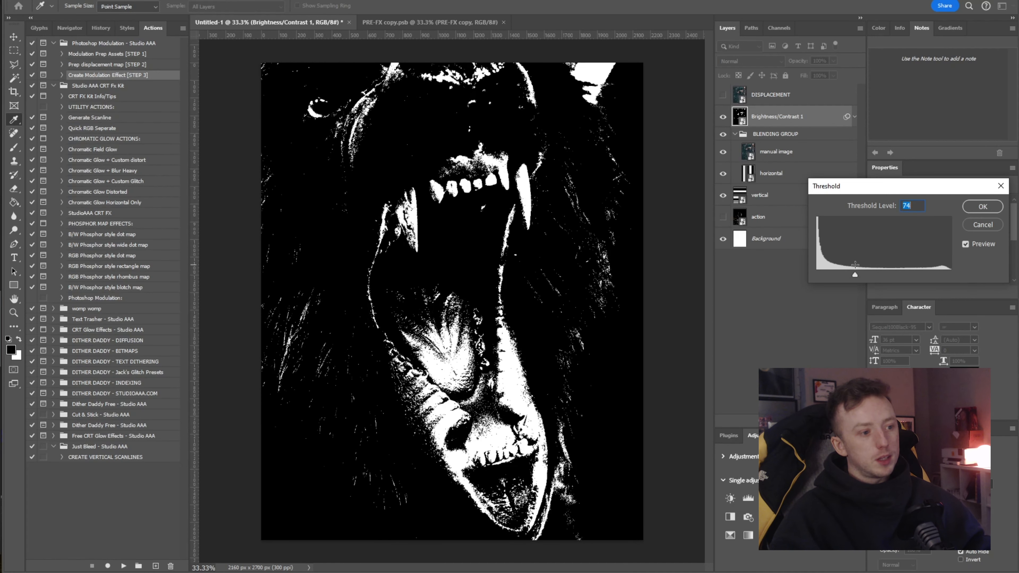
pyautogui.click(983, 207)
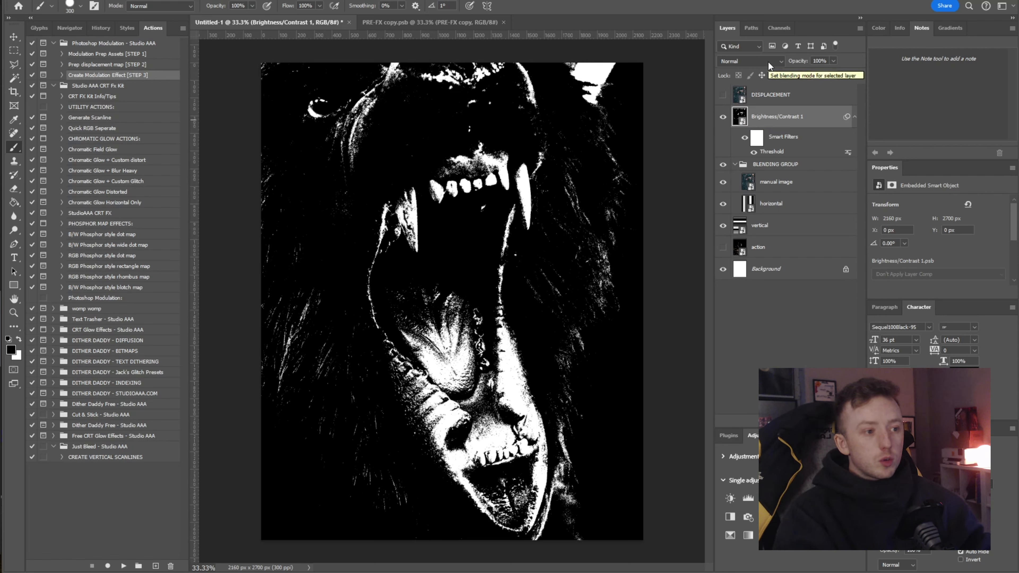
# Step: Rename the thresholded Brightness/Contrast 1 layer as OVERLAY and set its blend mode to Multiply
pyautogui.doubleClick(772, 117)
pyautogui.write('OVERLAY')
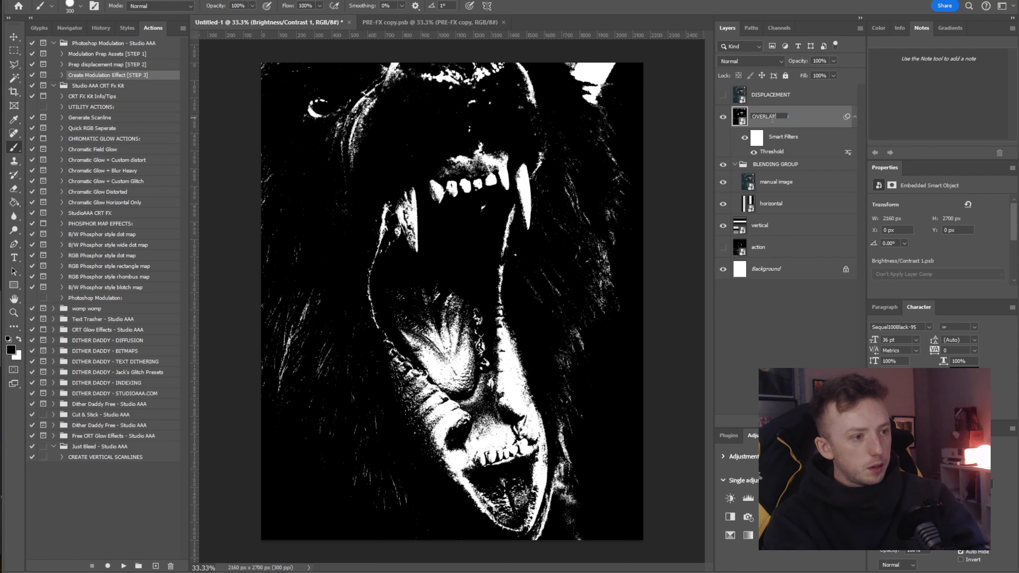
pyautogui.press('Return')
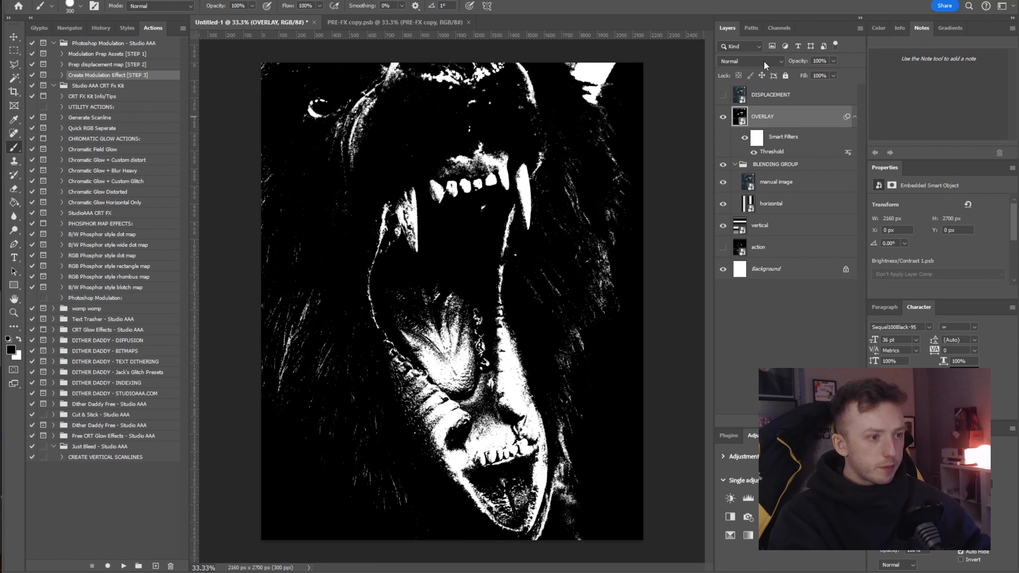
pyautogui.click(746, 63)
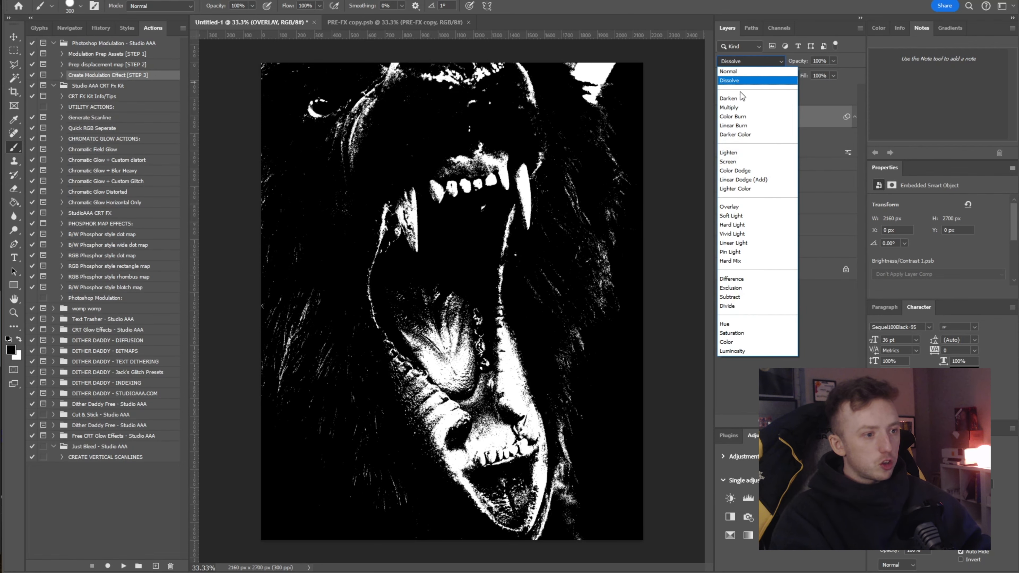
pyautogui.click(741, 108)
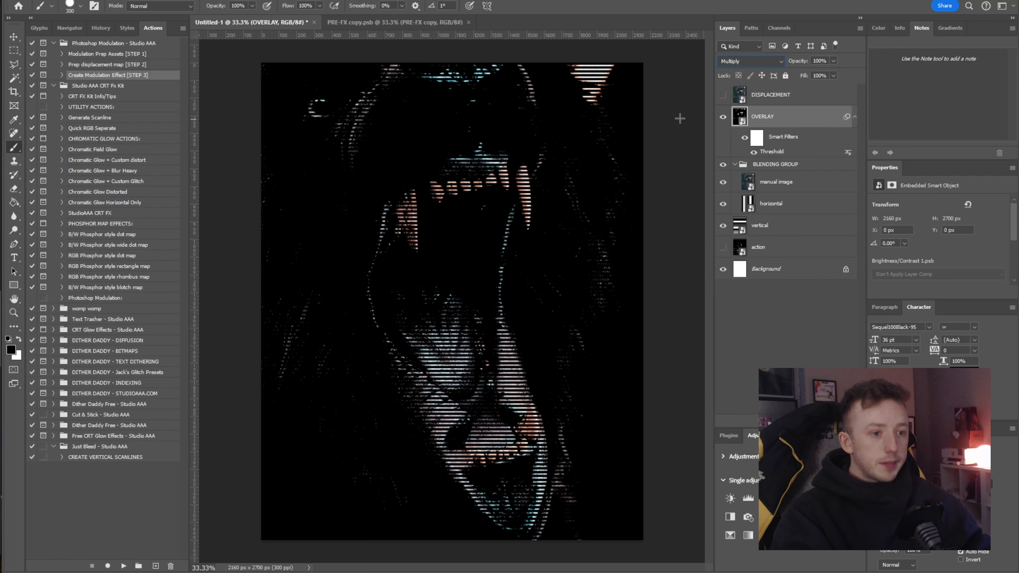
# Step: Show the DISPLACEMENT layer, convert it into a smart object and open its contents for editing
pyautogui.click(723, 95)
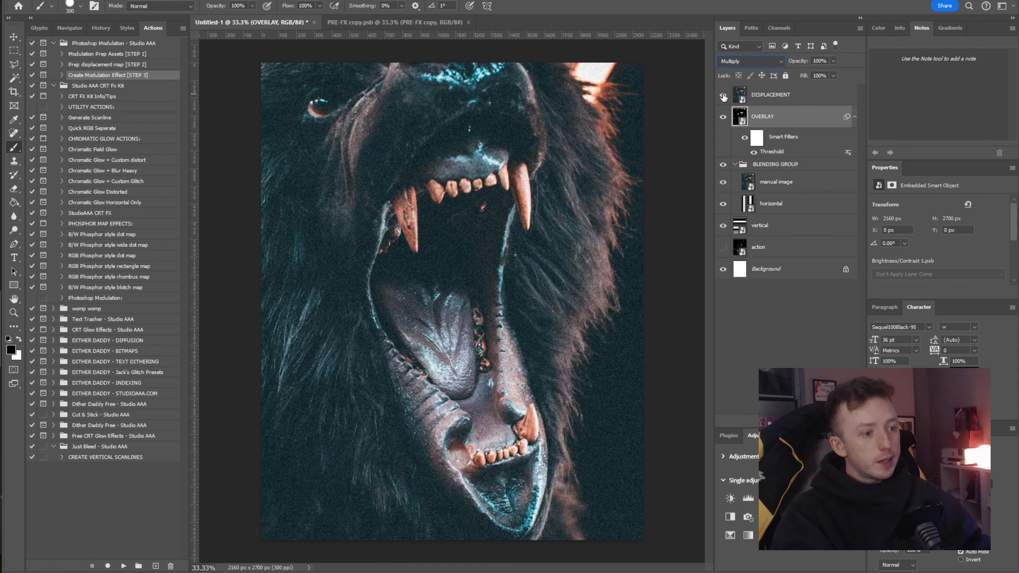
pyautogui.click(747, 99)
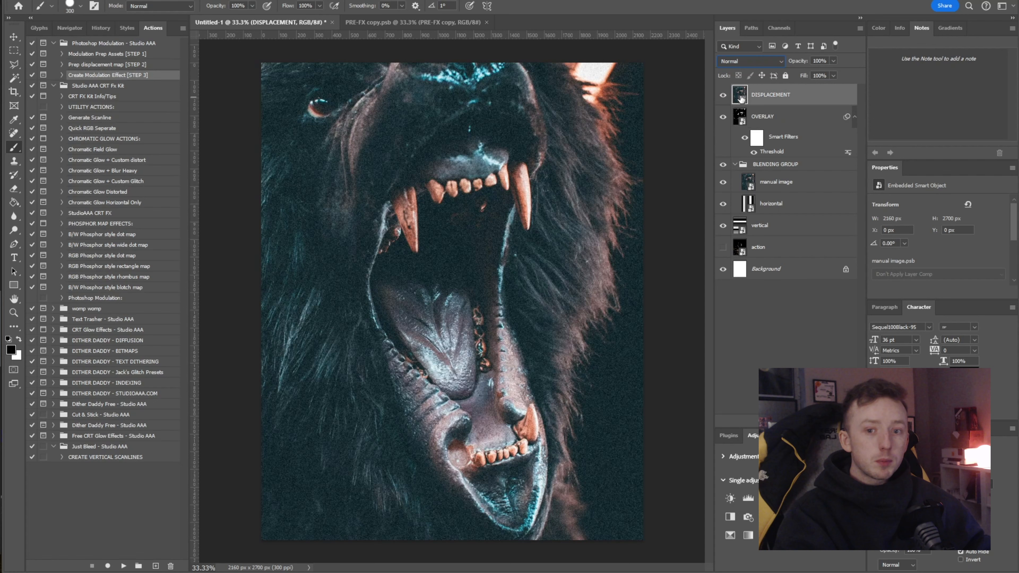
pyautogui.rightClick(757, 97)
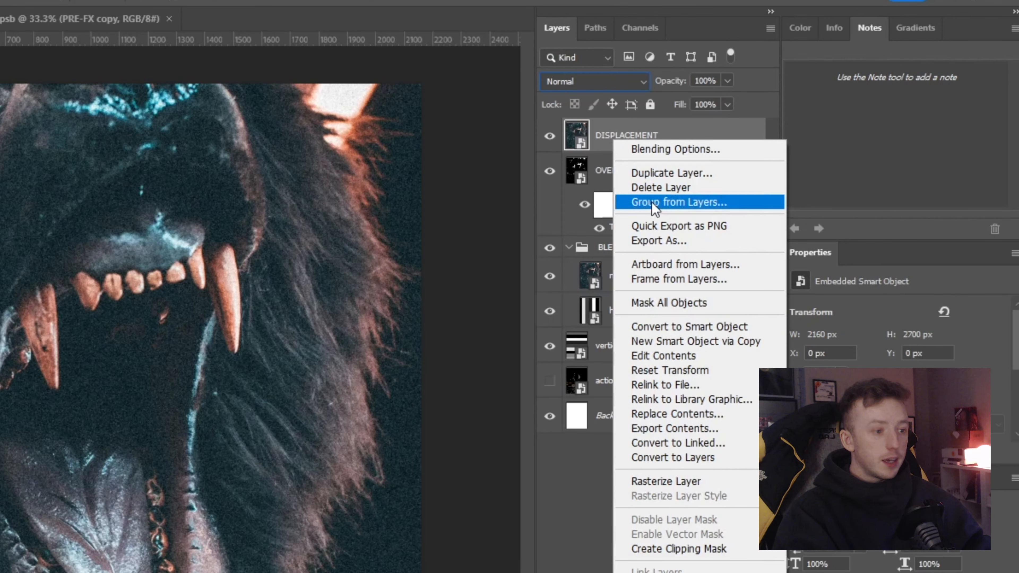
pyautogui.click(806, 214)
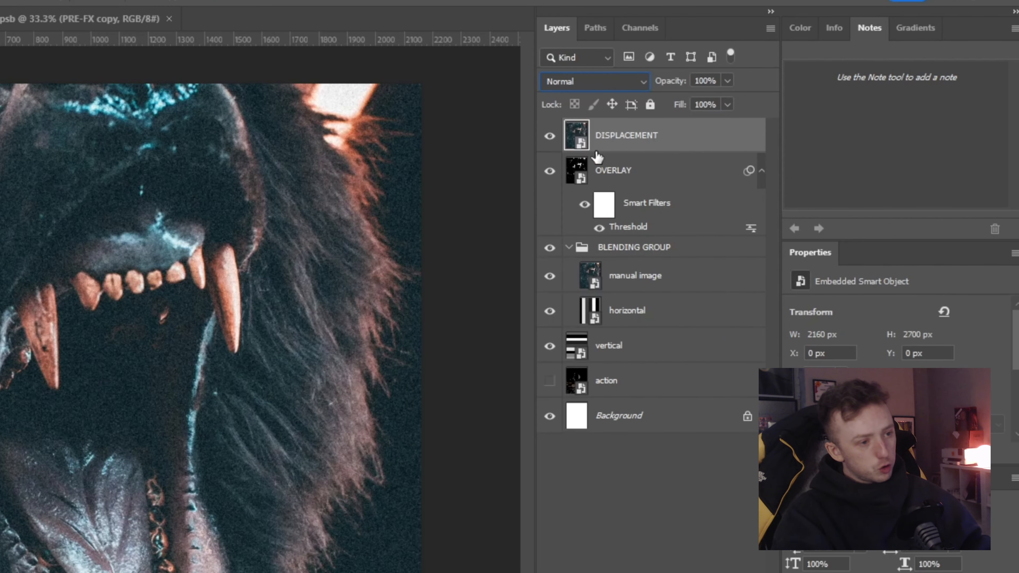
pyautogui.click(625, 285)
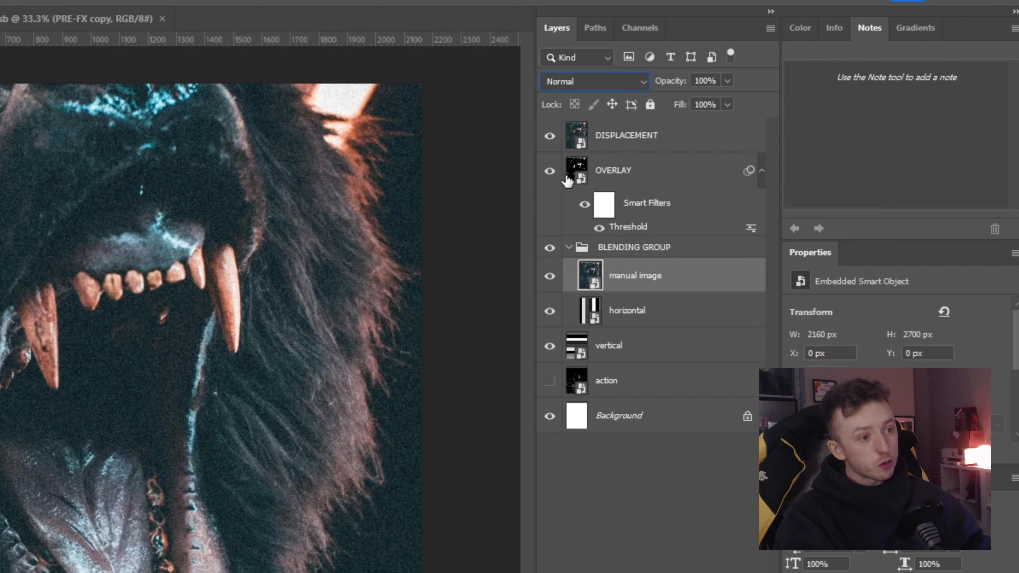
pyautogui.click(580, 140)
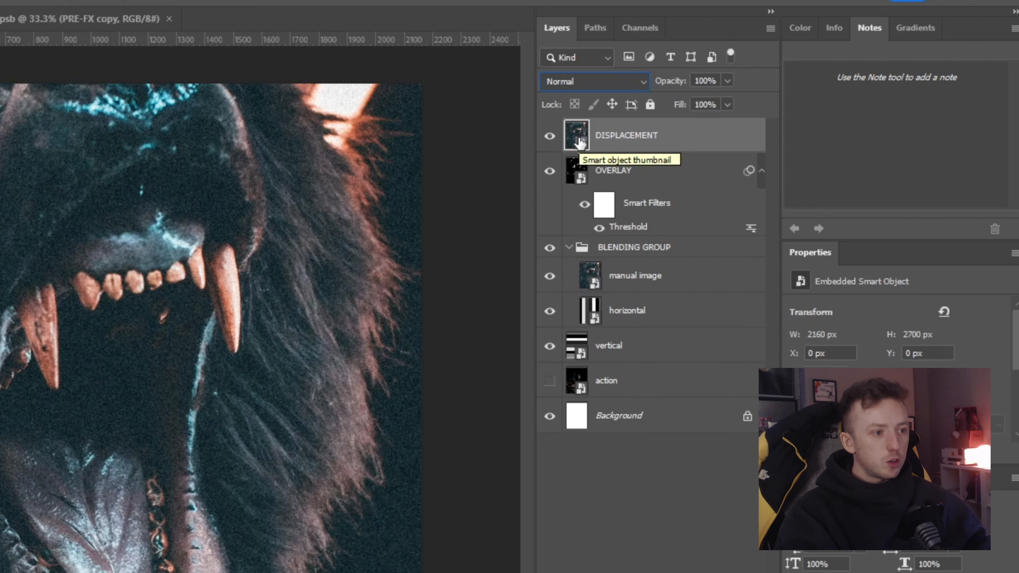
pyautogui.doubleClick(579, 141)
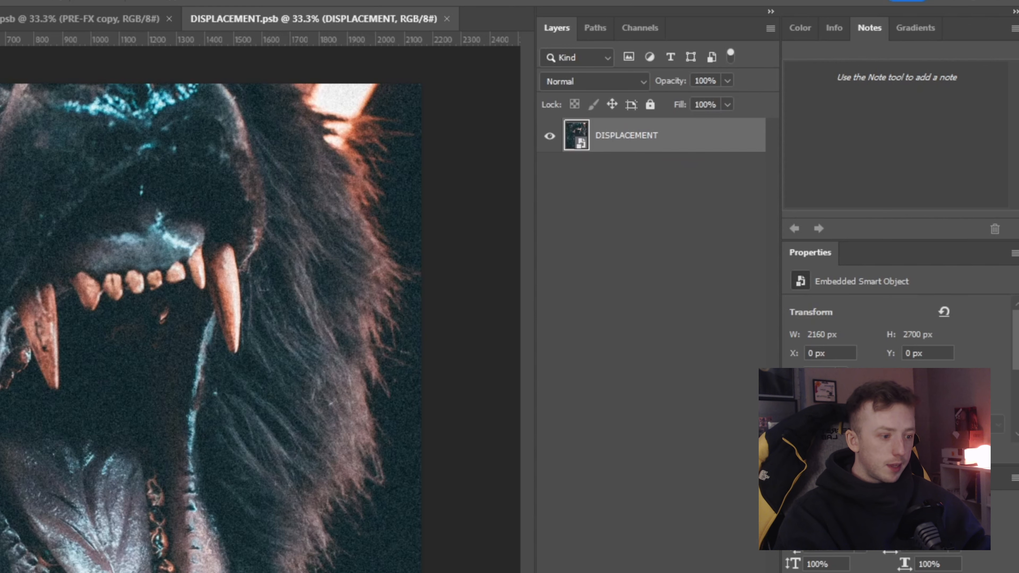
# Step: Duplicate the DISPLACEMENT layer inside the smart object, naming the upper copy IMAGE and the lower layer GREY
pyautogui.hotkey('ctrl', 'j')
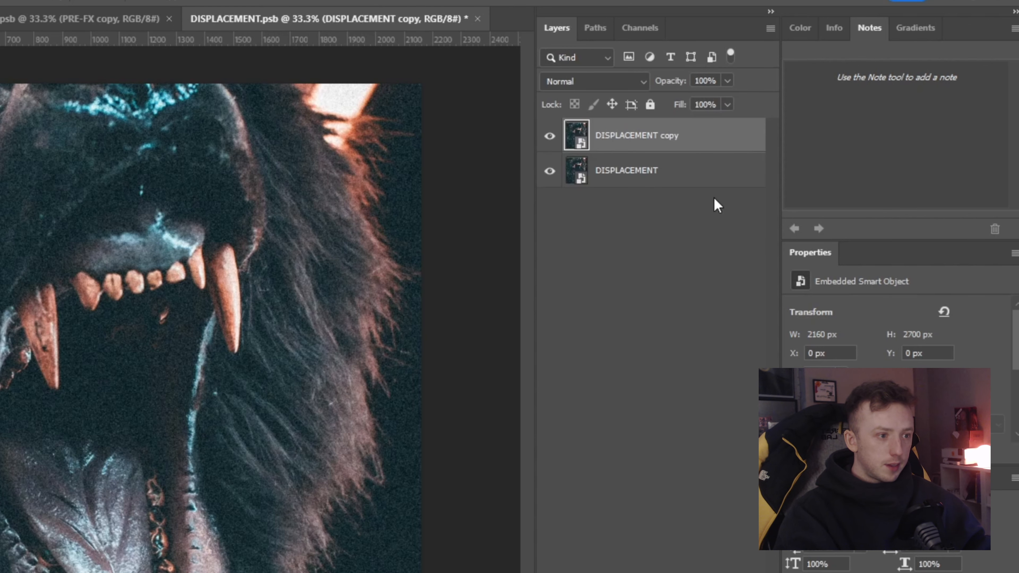
pyautogui.doubleClick(653, 141)
pyautogui.press('BackSpace')
pyautogui.write('IMAGE')
pyautogui.press('Return')
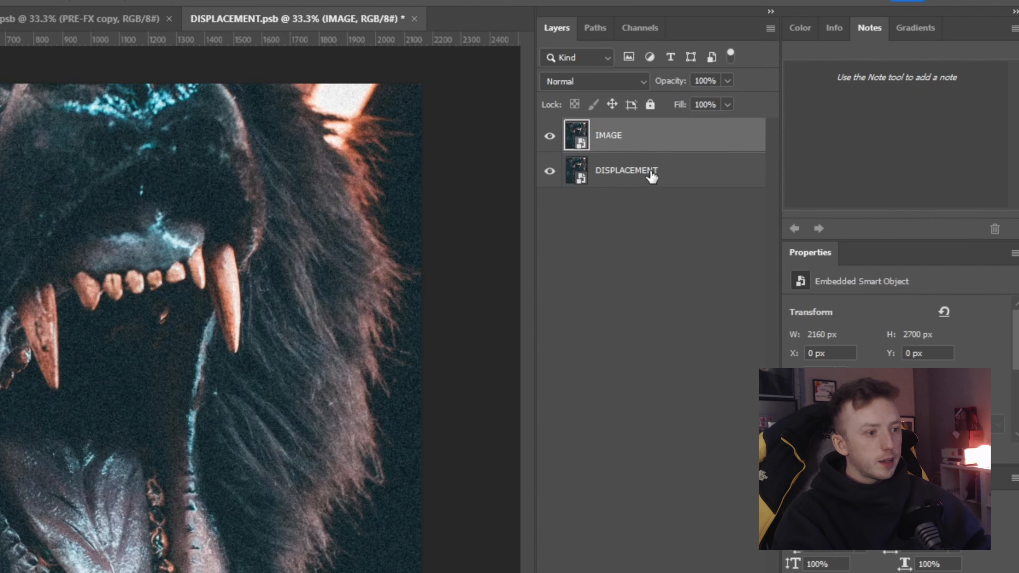
pyautogui.doubleClick(653, 171)
pyautogui.write('GREY')
pyautogui.press('Return')
# Step: Add a Color Overlay of #808080 to the GREY layer and rasterize it into a solid grey layer
pyautogui.rightClick(658, 177)
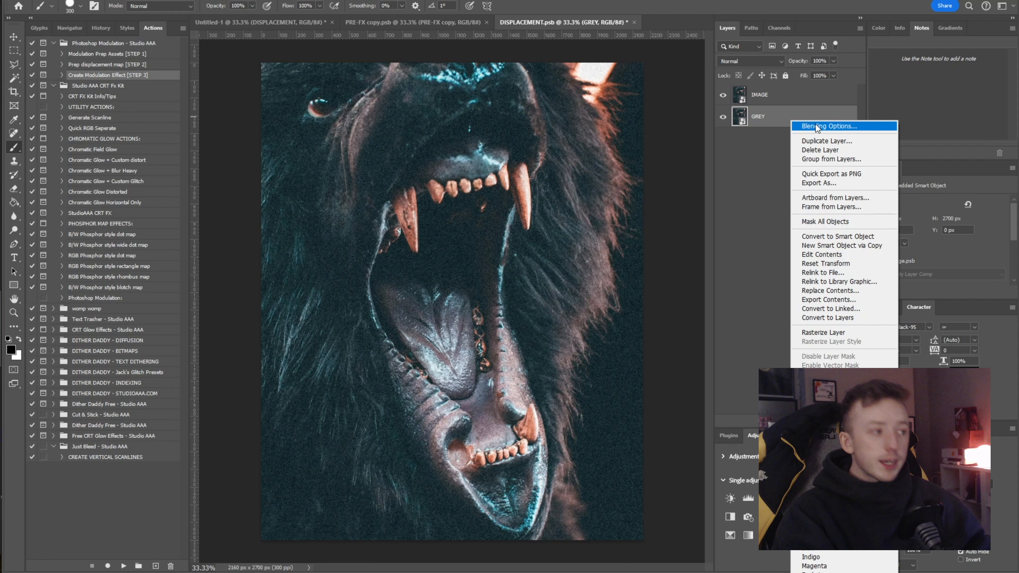
pyautogui.rightClick(774, 122)
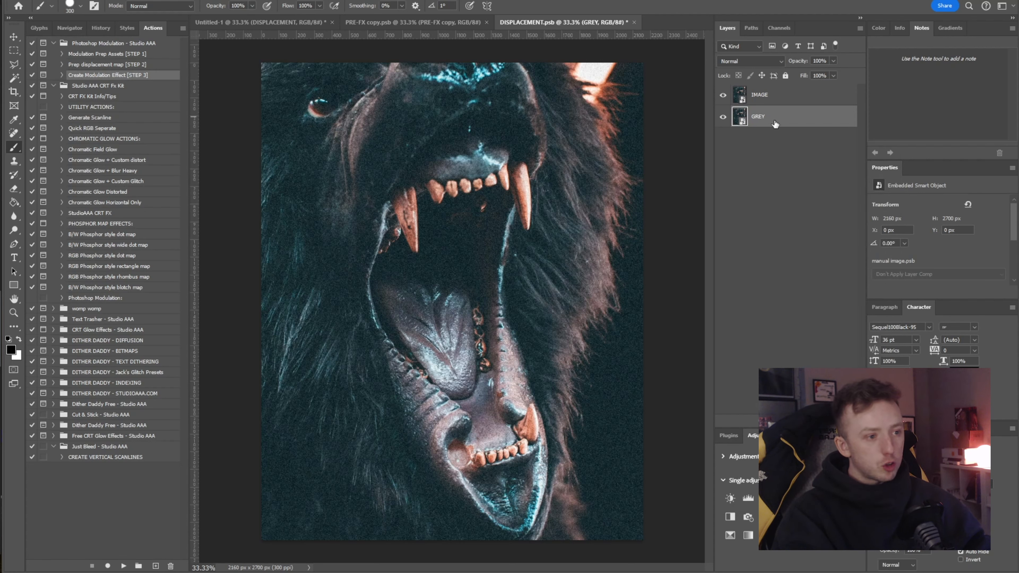
pyautogui.click(814, 127)
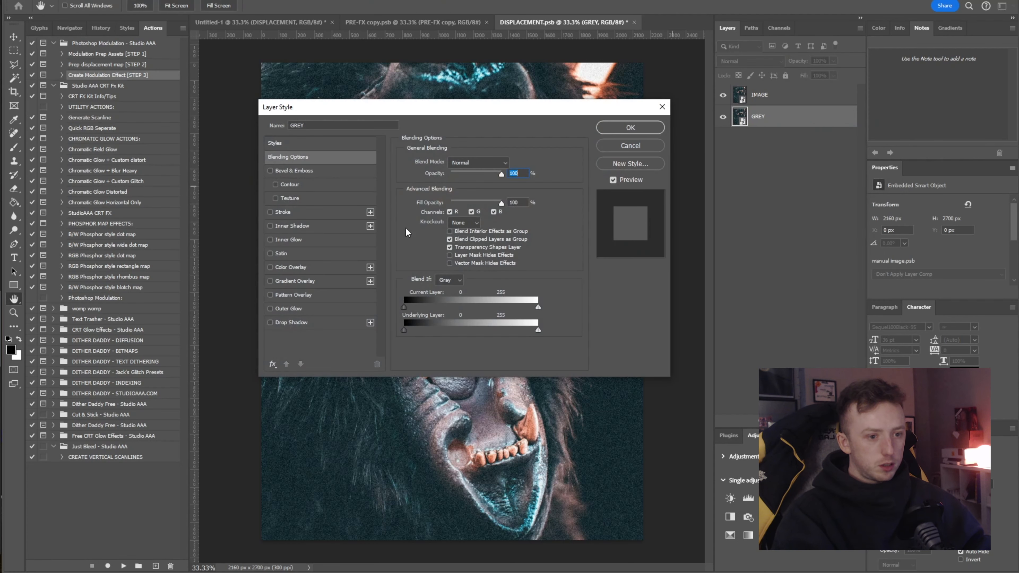
pyautogui.click(290, 266)
pyautogui.click(512, 163)
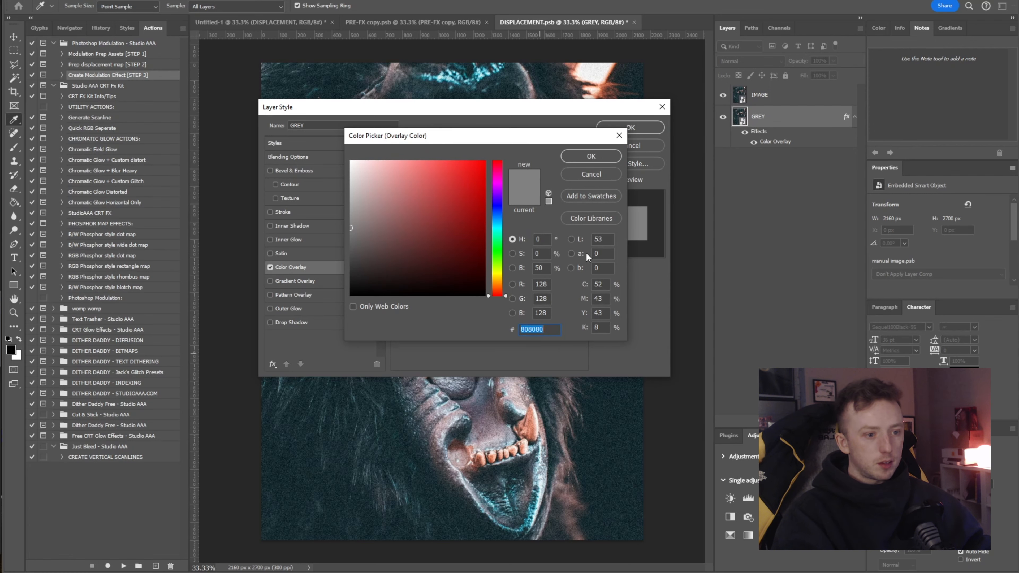
pyautogui.click(593, 157)
pyautogui.click(630, 127)
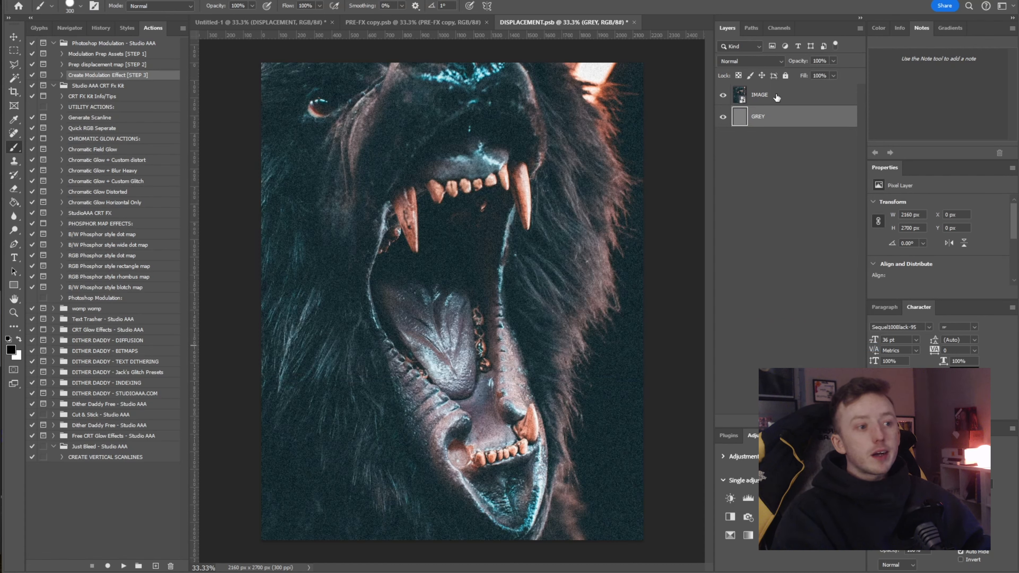
# Step: Set the blend mode of the IMAGE layer to Multiply
pyautogui.click(786, 98)
pyautogui.click(754, 61)
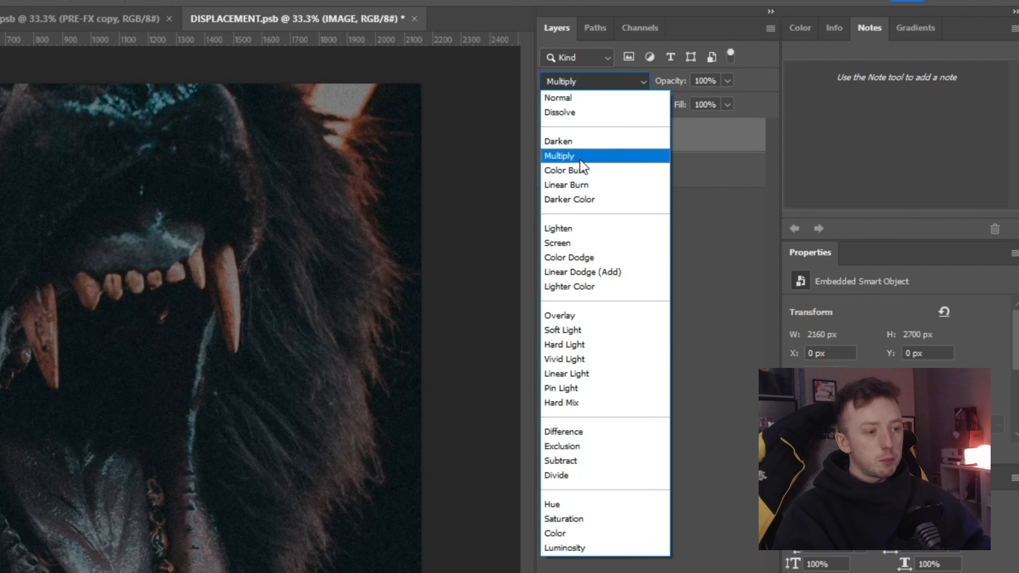
pyautogui.click(580, 161)
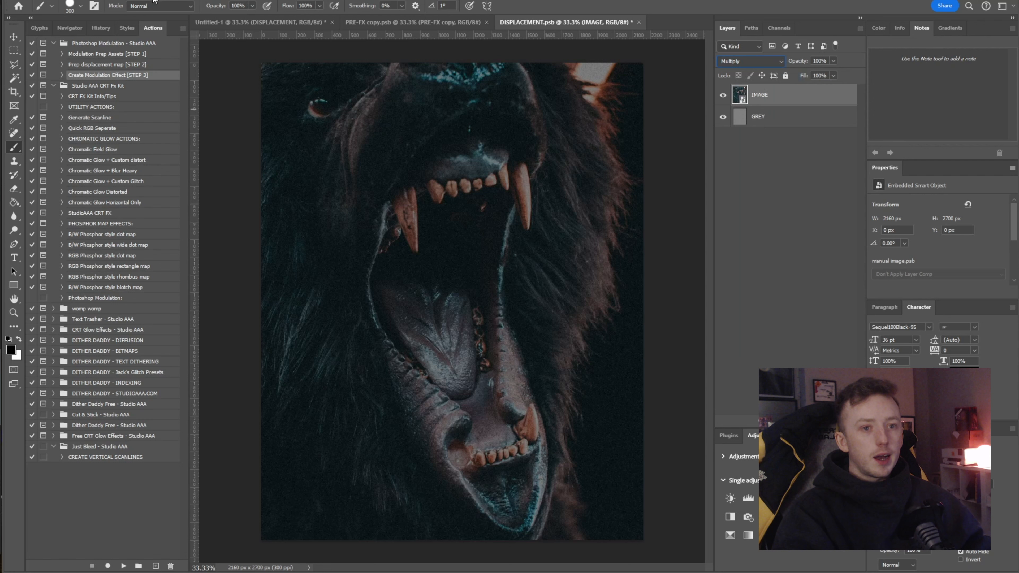
# Step: Apply a Gaussian Blur with a radius of 16.6 pixels to the IMAGE layer
pyautogui.click(154, 1)
pyautogui.moveTo(252, 125)
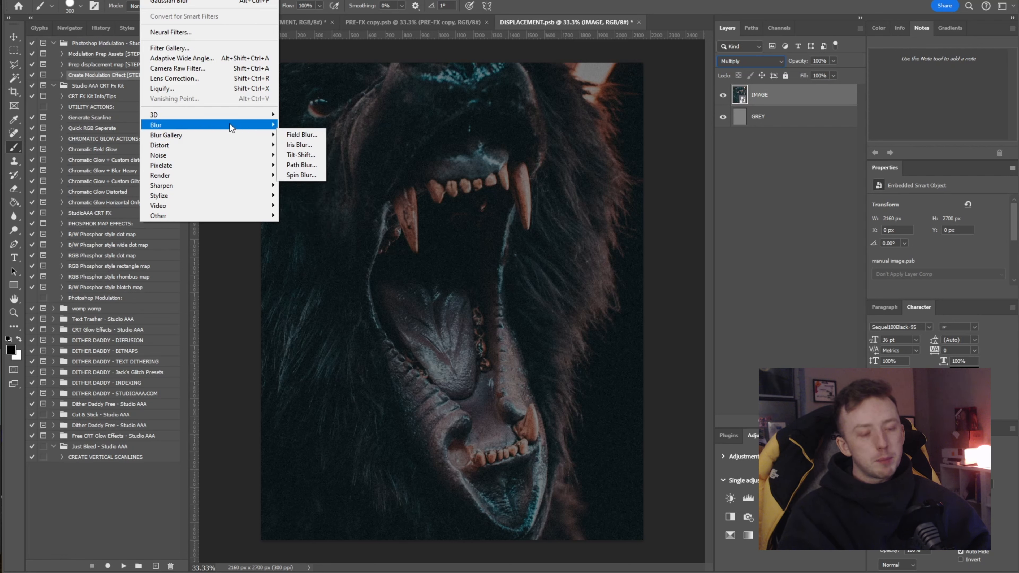
pyautogui.moveTo(230, 124)
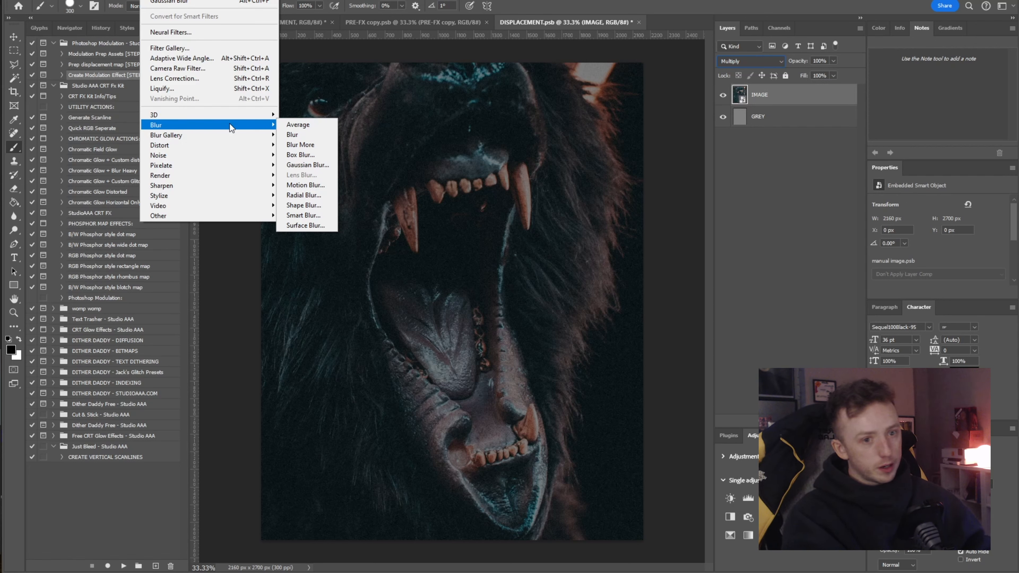
pyautogui.click(315, 167)
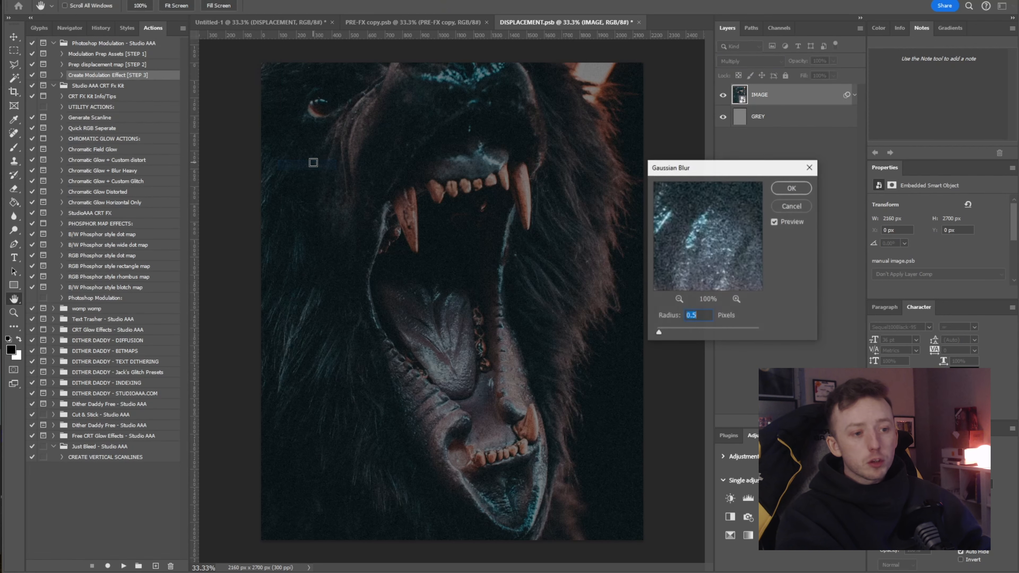
pyautogui.click(701, 331)
pyautogui.moveTo(698, 331); pyautogui.dragTo(700, 331)
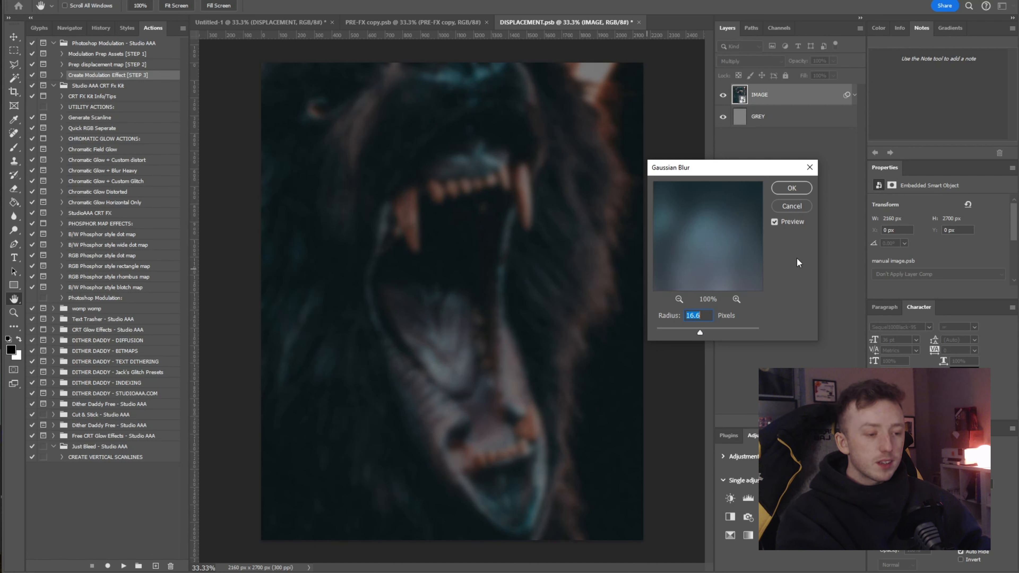
pyautogui.click(788, 188)
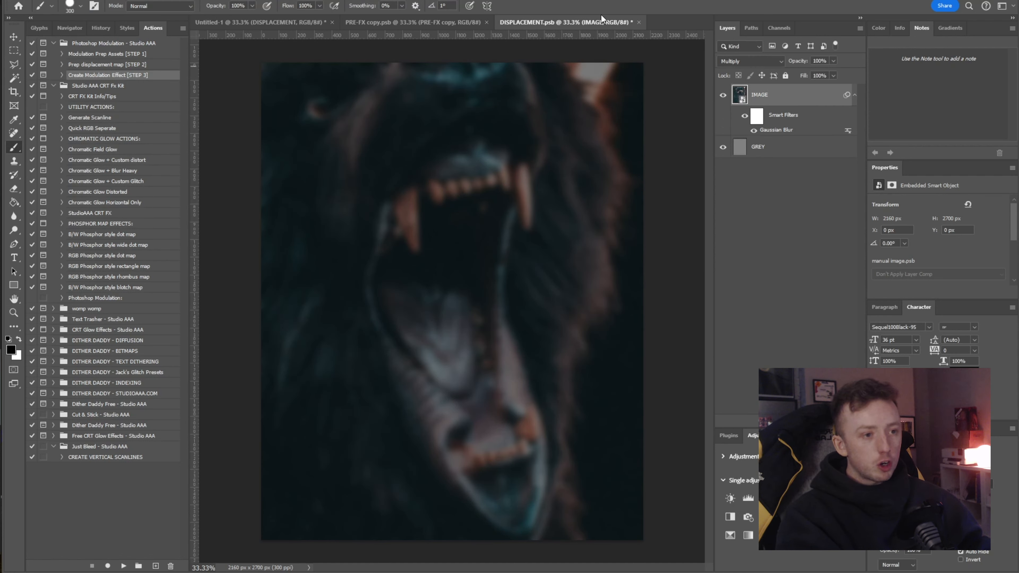
# Step: Save the displacement map in Photoshop format as BEAR in New folder, and close the file
pyautogui.hotkey('alt', 'f')
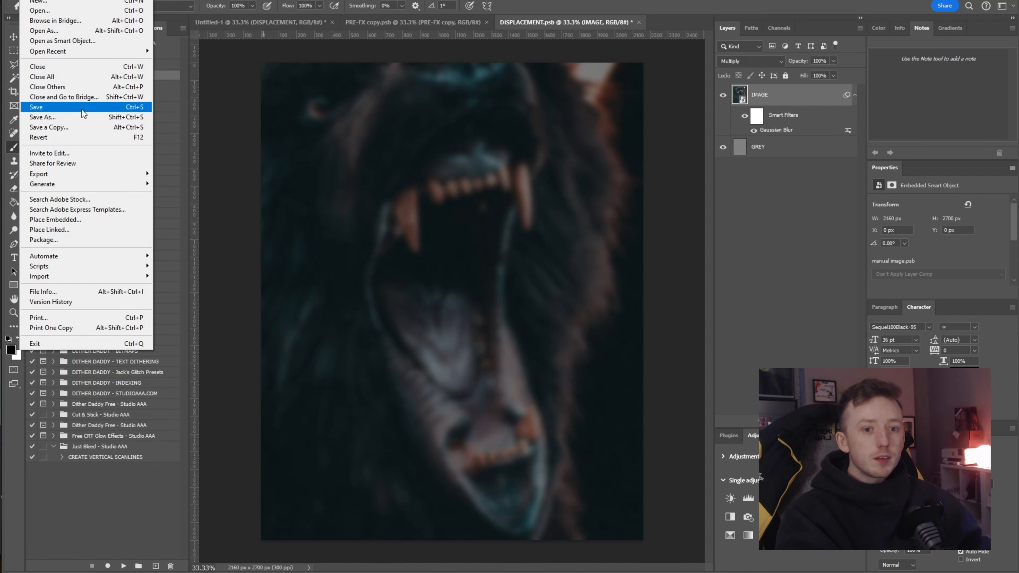
pyautogui.click(85, 126)
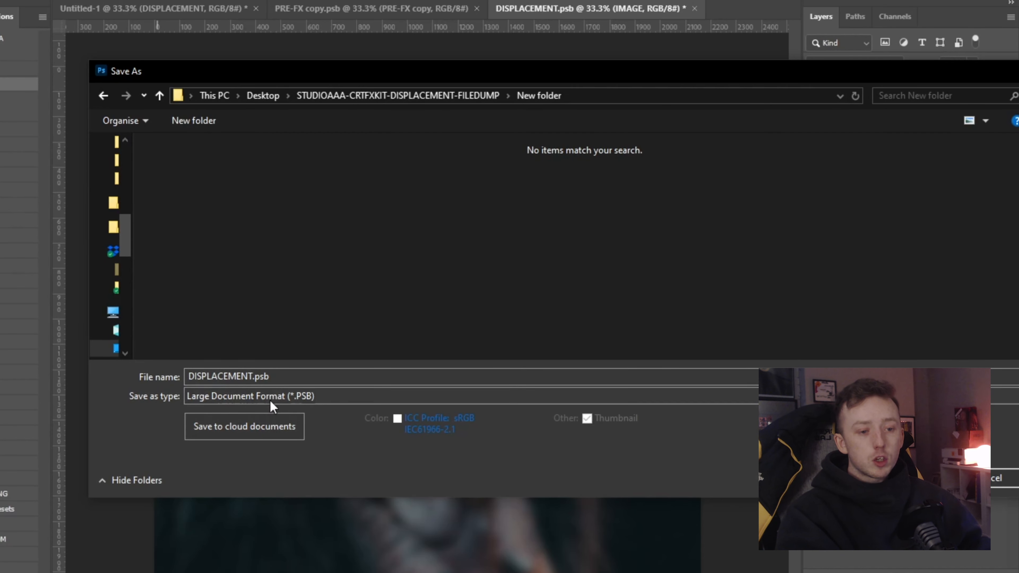
pyautogui.click(200, 402)
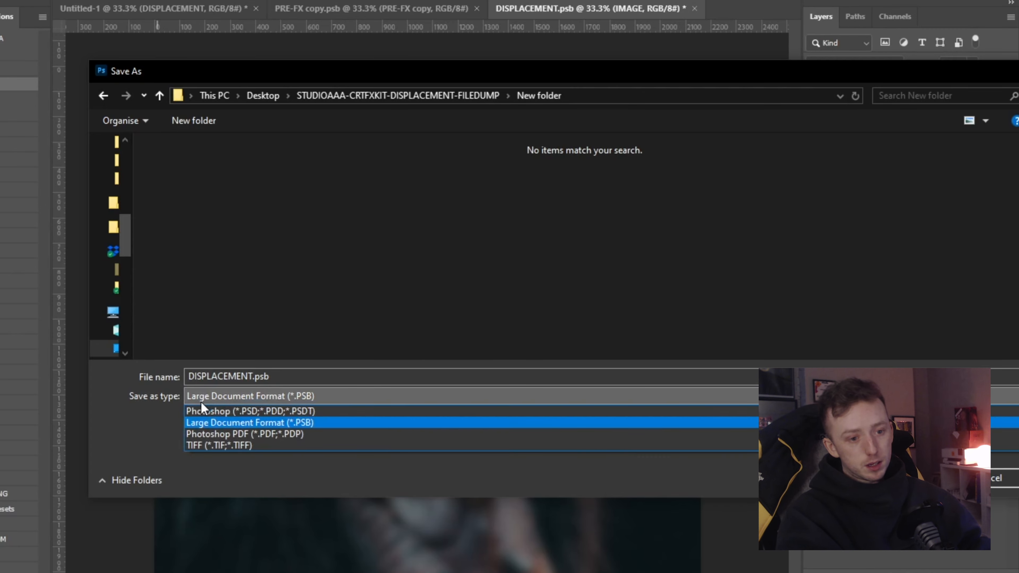
pyautogui.click(216, 414)
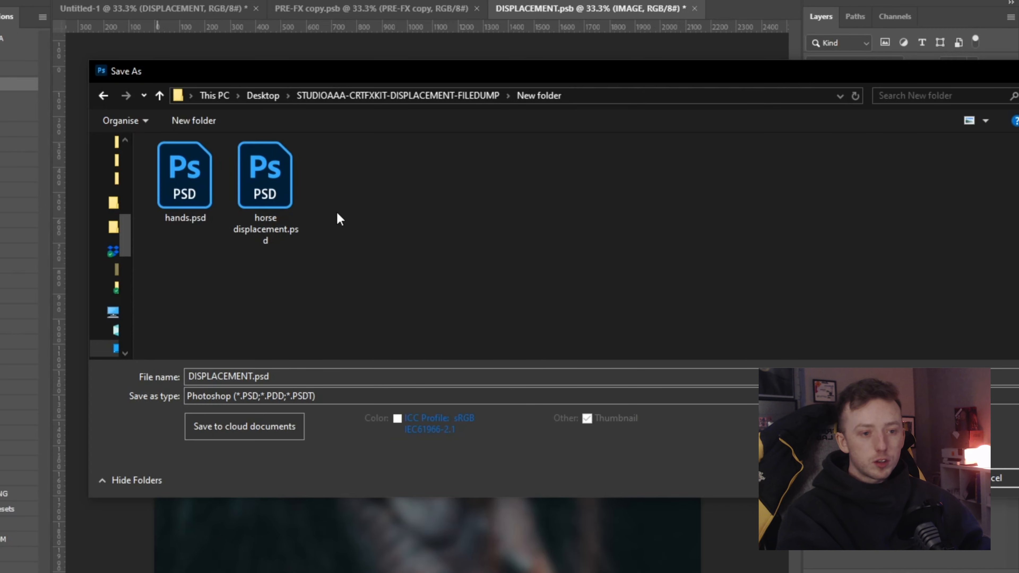
pyautogui.click(336, 379)
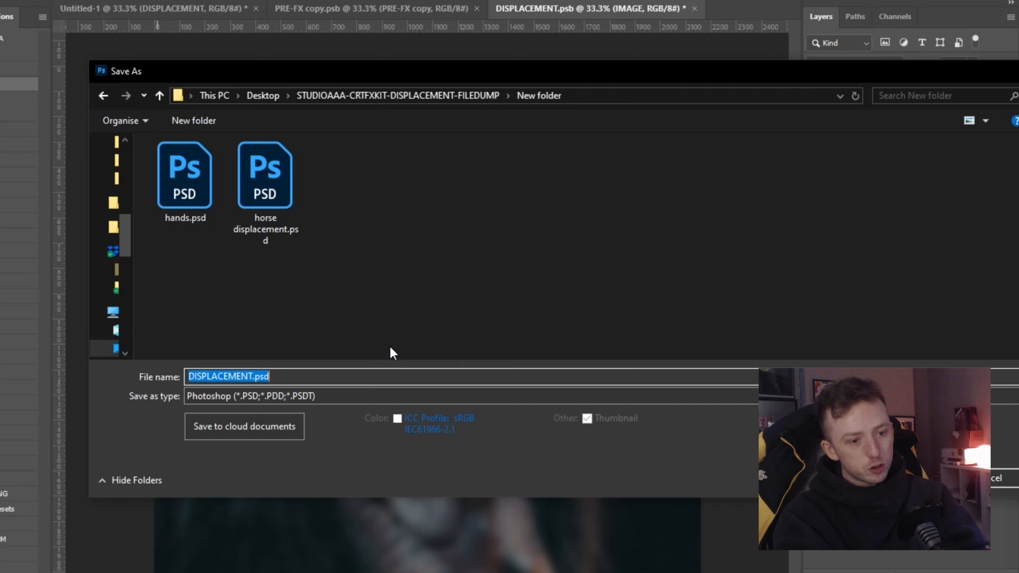
pyautogui.write('BEAR')
pyautogui.press('Return')
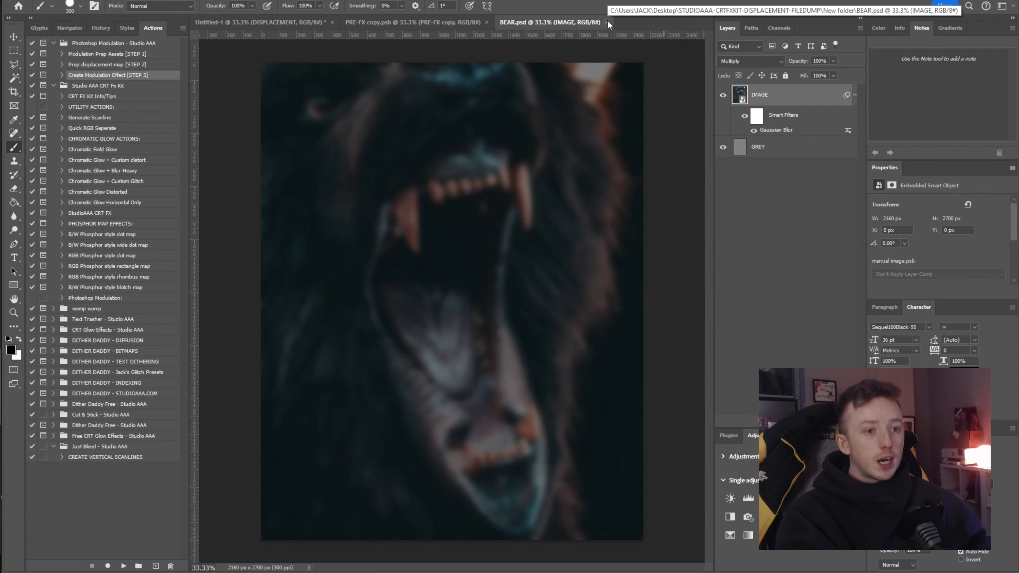
pyautogui.click(694, 8)
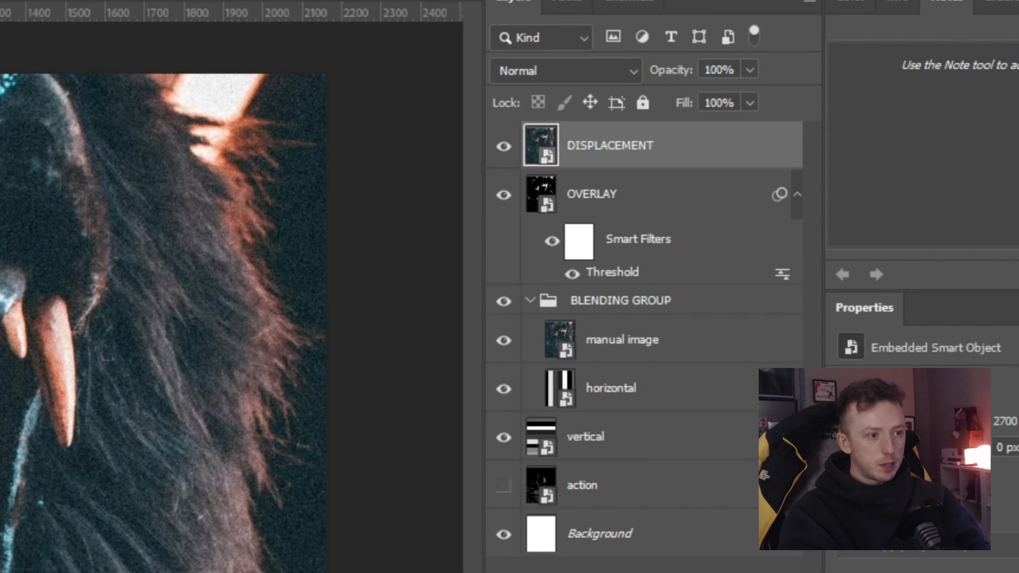
# Step: Delete the DISPLACEMENT layer and displace the vertical layer with BEAR.psd at horizontal scale 0 and vertical scale 100
pyautogui.press('Delete')
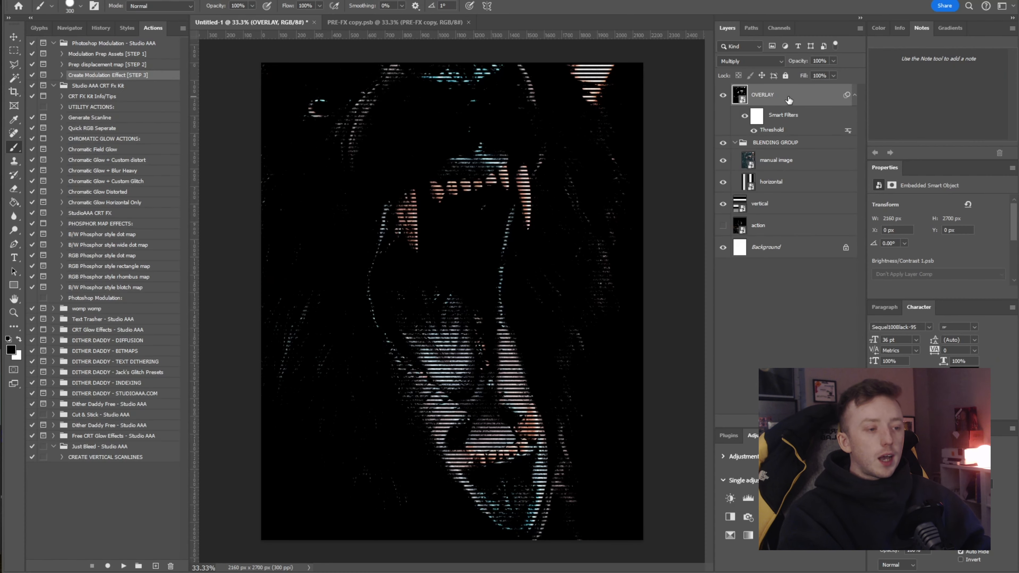
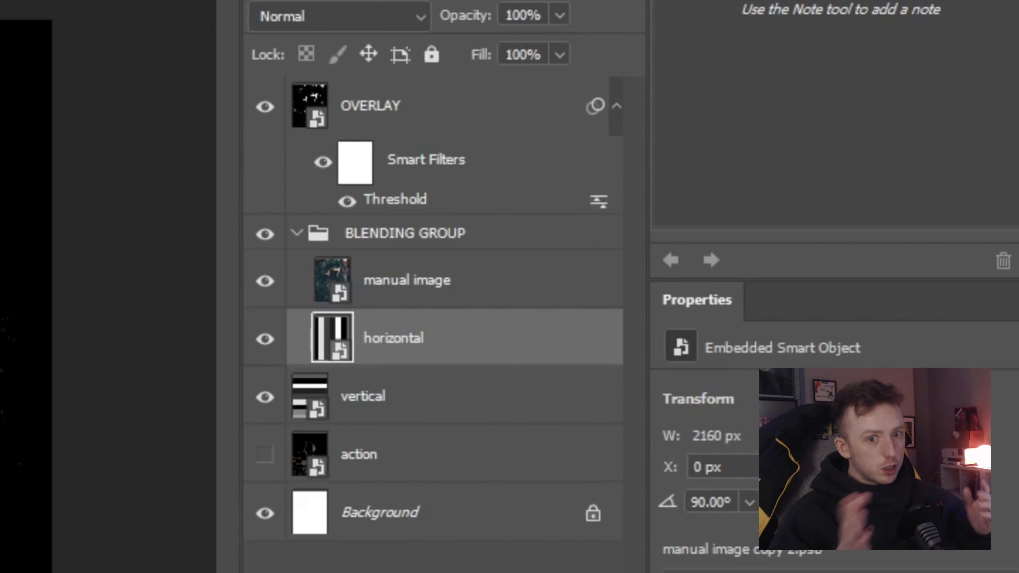
pyautogui.click(405, 396)
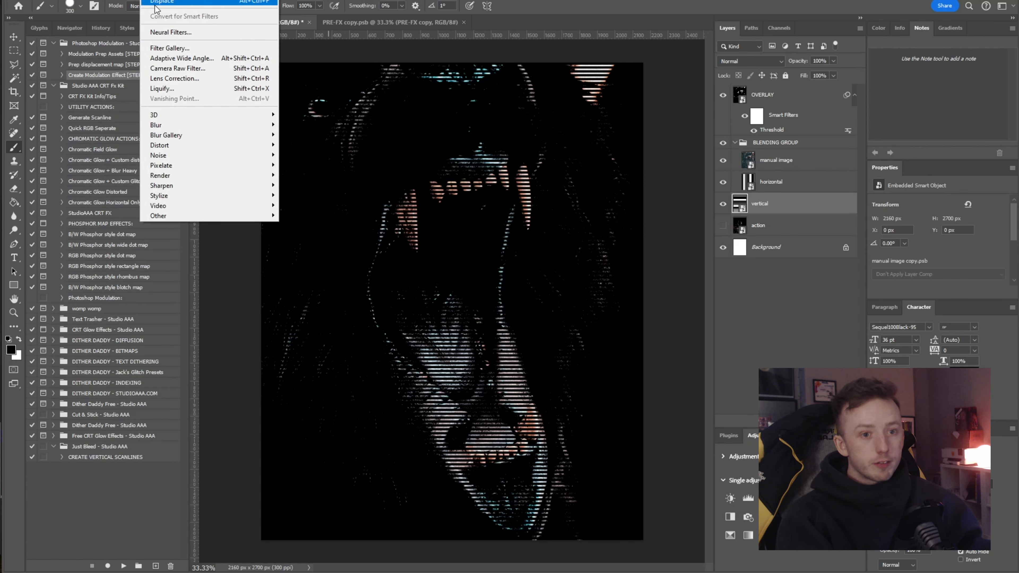
pyautogui.moveTo(193, 144)
pyautogui.click(309, 148)
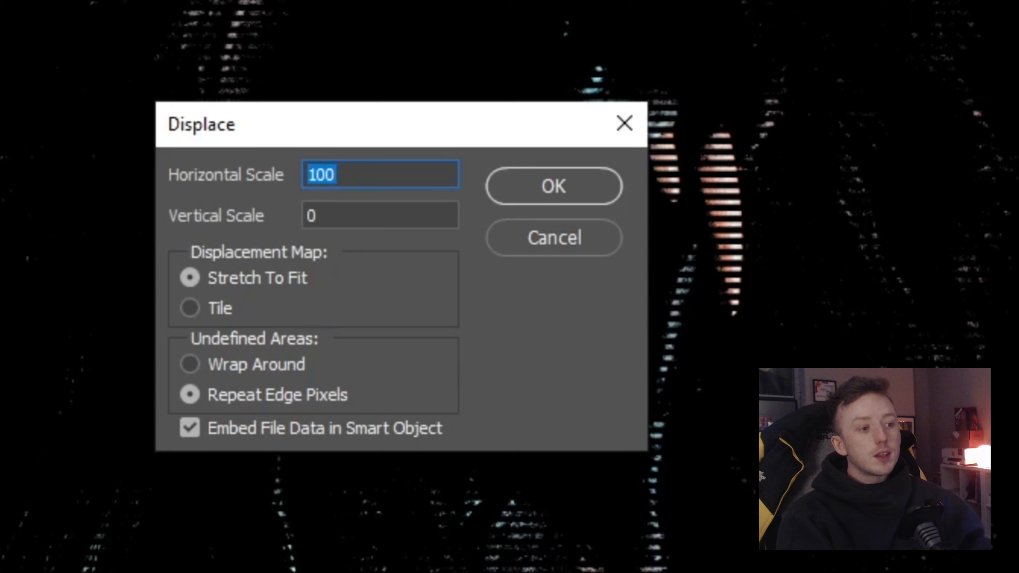
pyautogui.write('0')
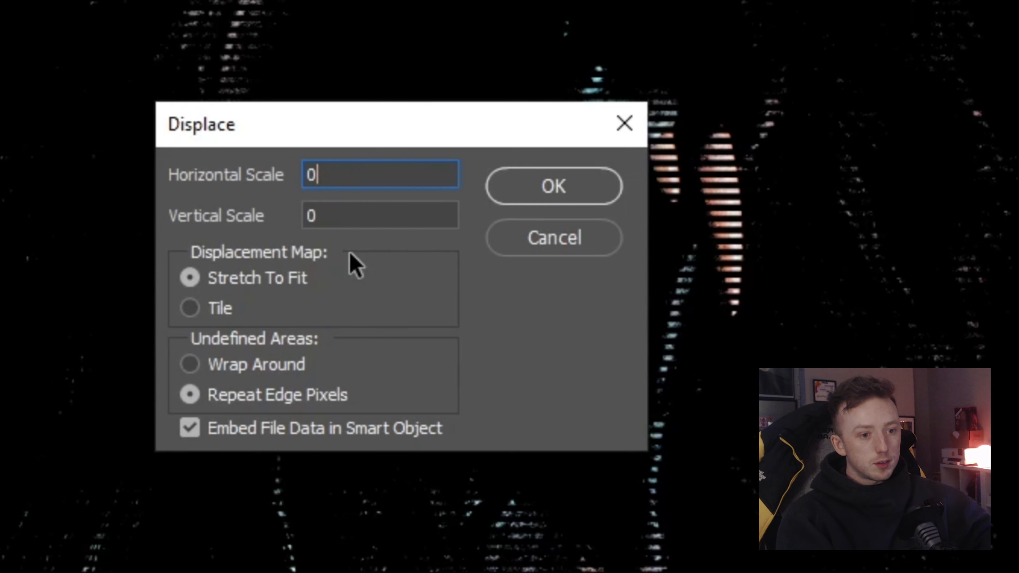
pyautogui.press('Tab')
pyautogui.write('100')
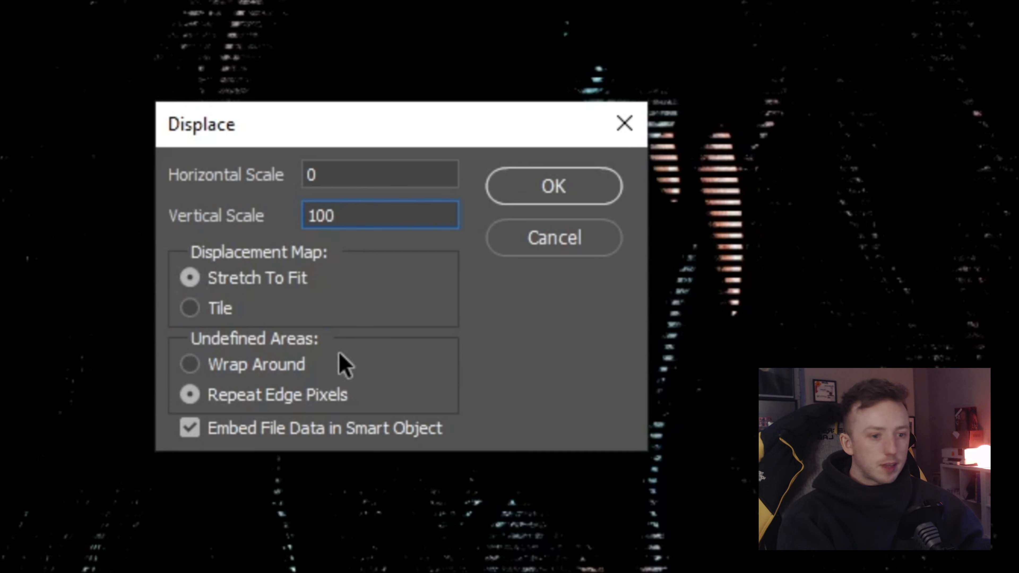
pyautogui.click(558, 190)
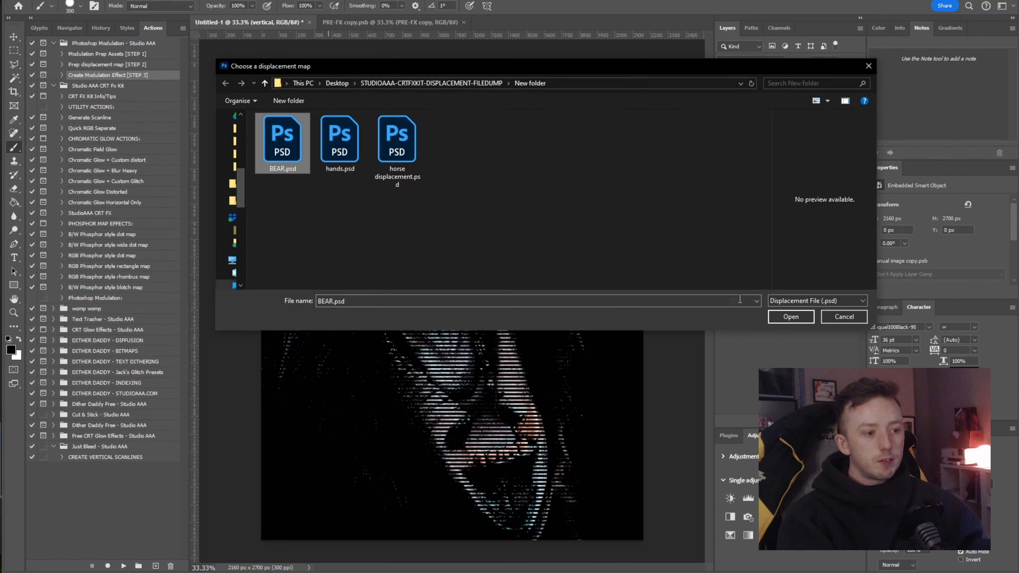
pyautogui.click(790, 317)
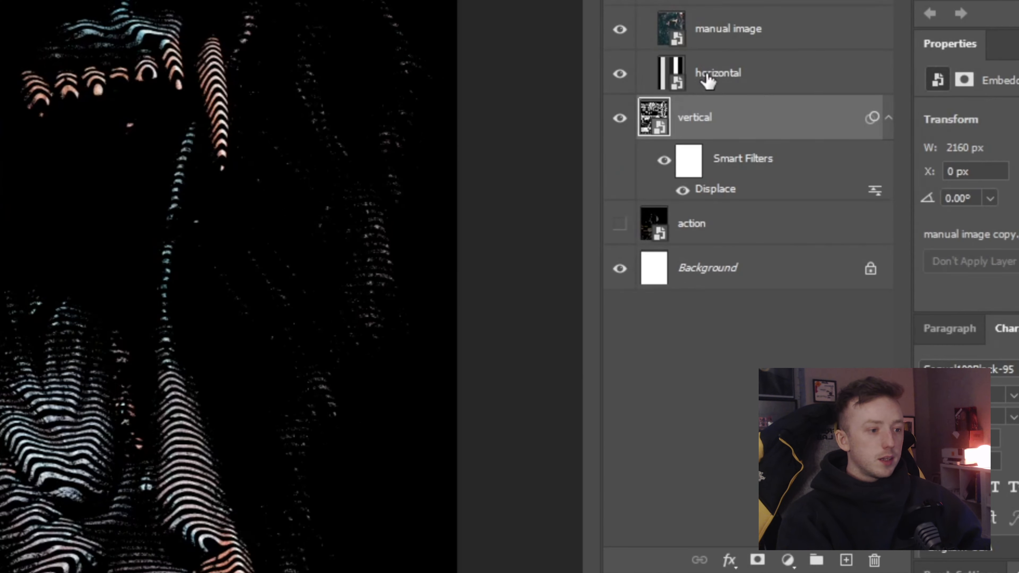
# Step: Displace the horizontal layer with BEAR.psd, using a horizontal scale of 100 and a vertical scale of 0
pyautogui.click(763, 185)
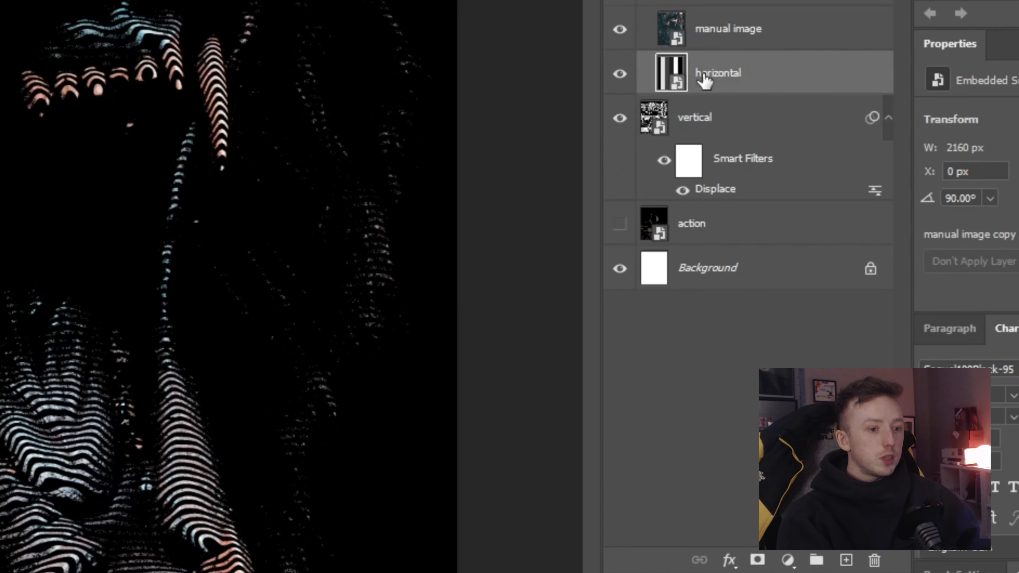
pyautogui.click(149, 0)
pyautogui.moveTo(191, 144)
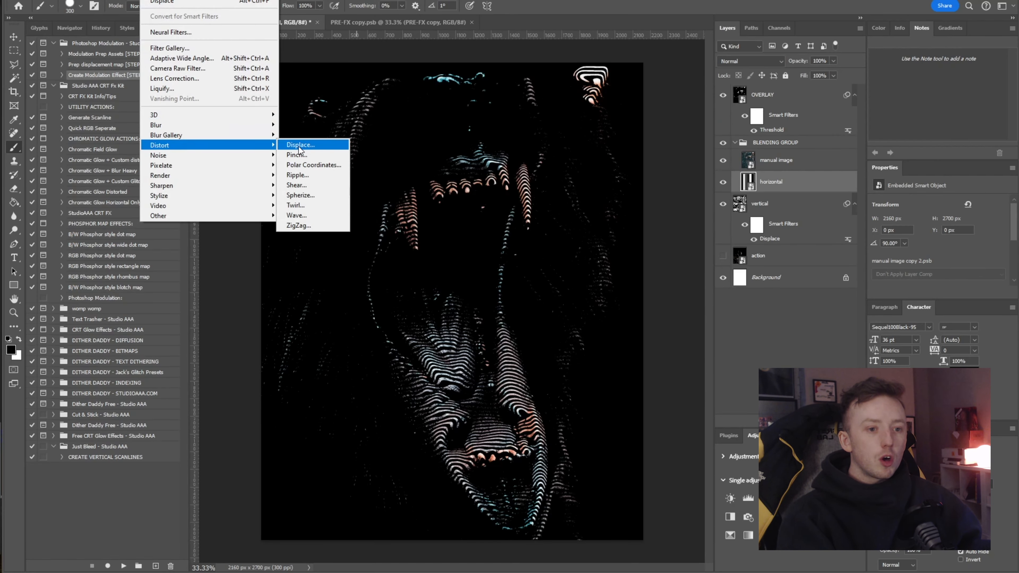
pyautogui.click(300, 145)
pyautogui.press('Tab')
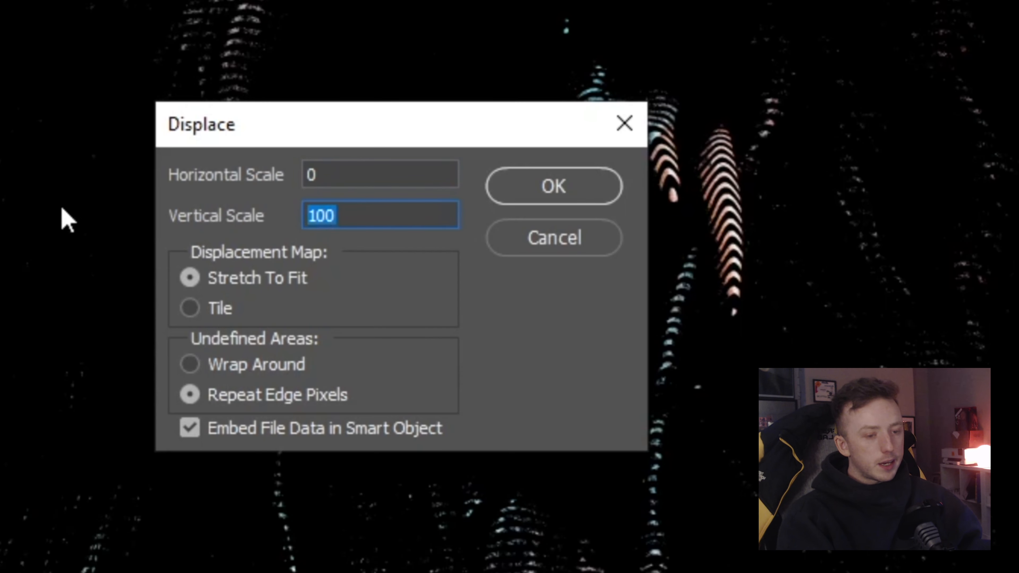
pyautogui.write('0')
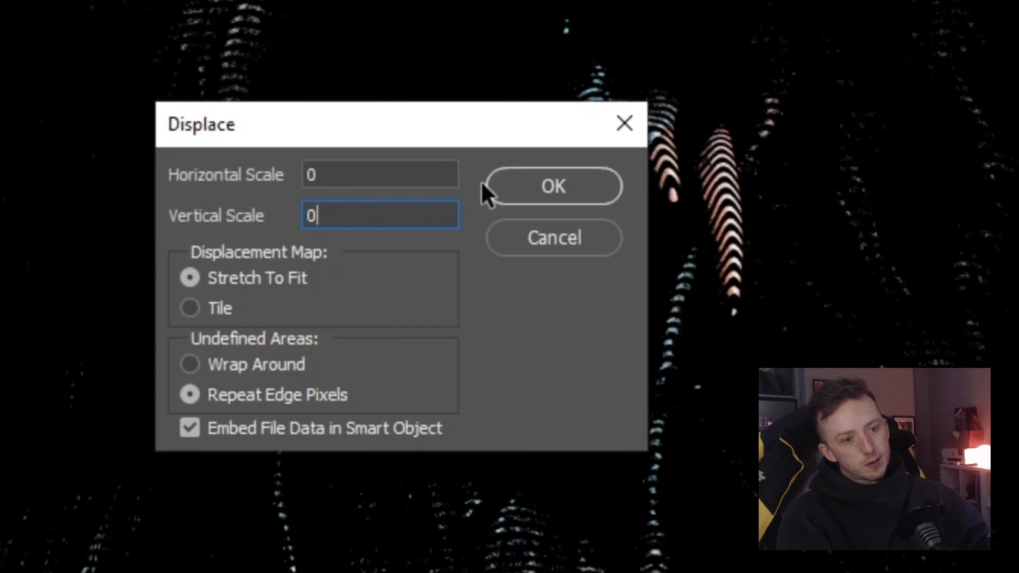
pyautogui.doubleClick(320, 174)
pyautogui.write('1')
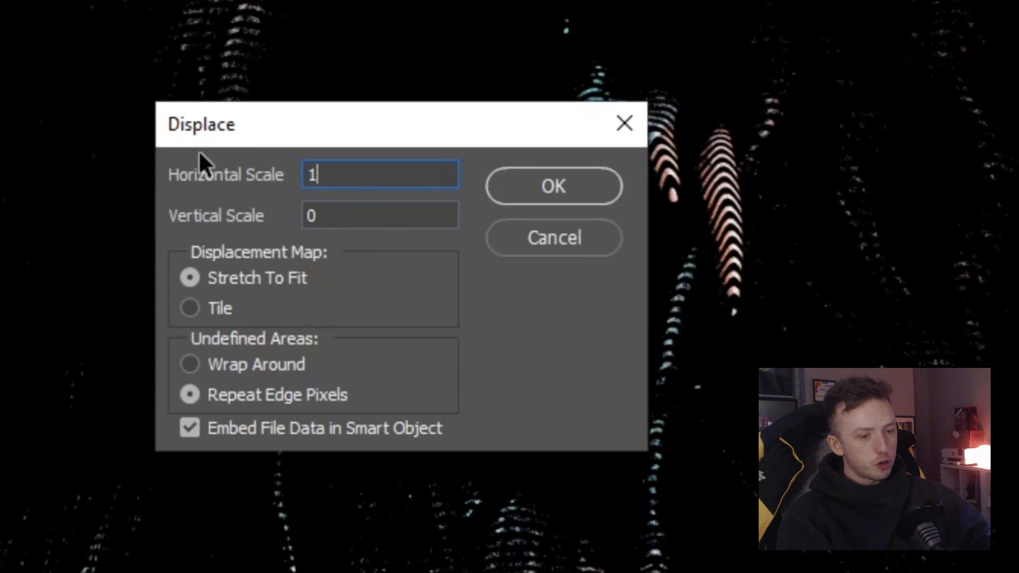
pyautogui.write('00')
pyautogui.press('Return')
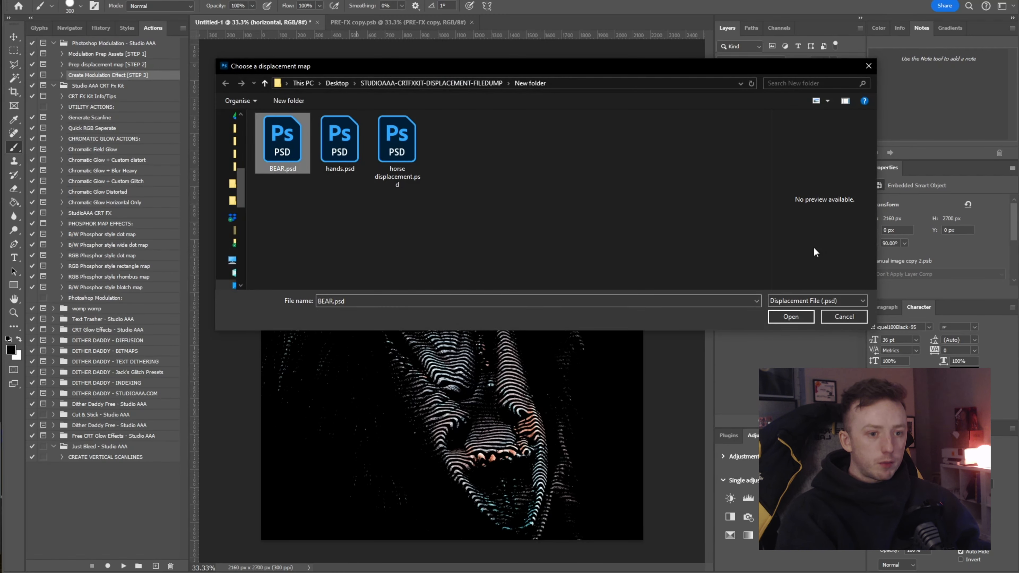
pyautogui.click(802, 315)
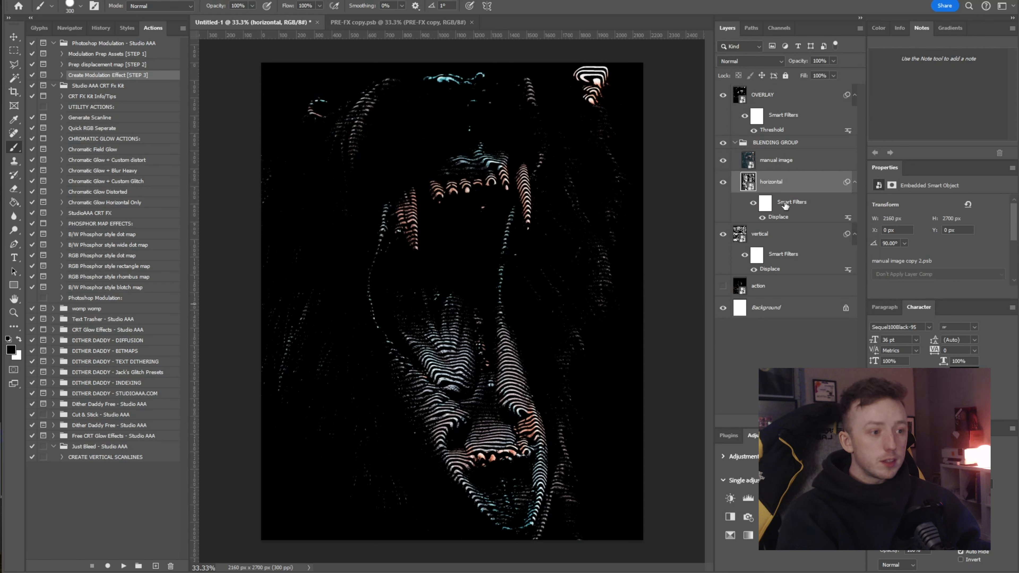
# Step: Try the vertical layer in BLENDING GROUP with the horizontal layer below the group, and restore their original order
pyautogui.click(761, 272)
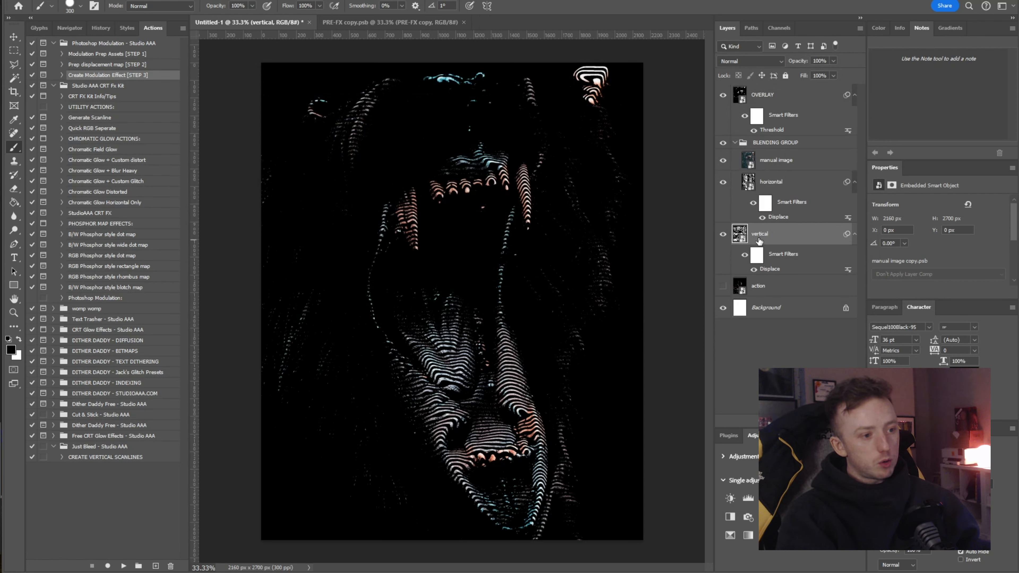
pyautogui.moveTo(759, 240); pyautogui.dragTo(776, 183)
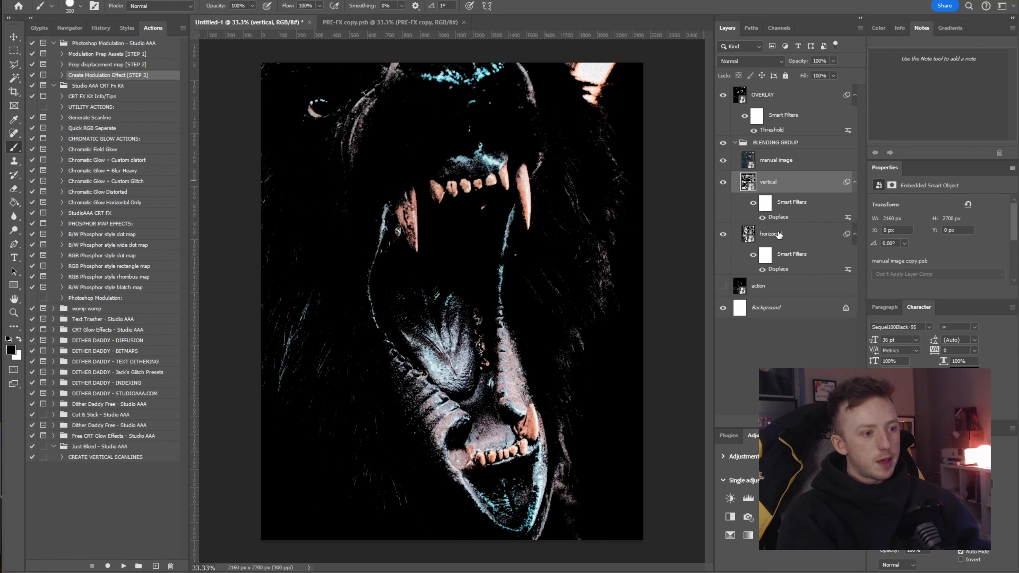
pyautogui.moveTo(778, 235); pyautogui.dragTo(780, 281)
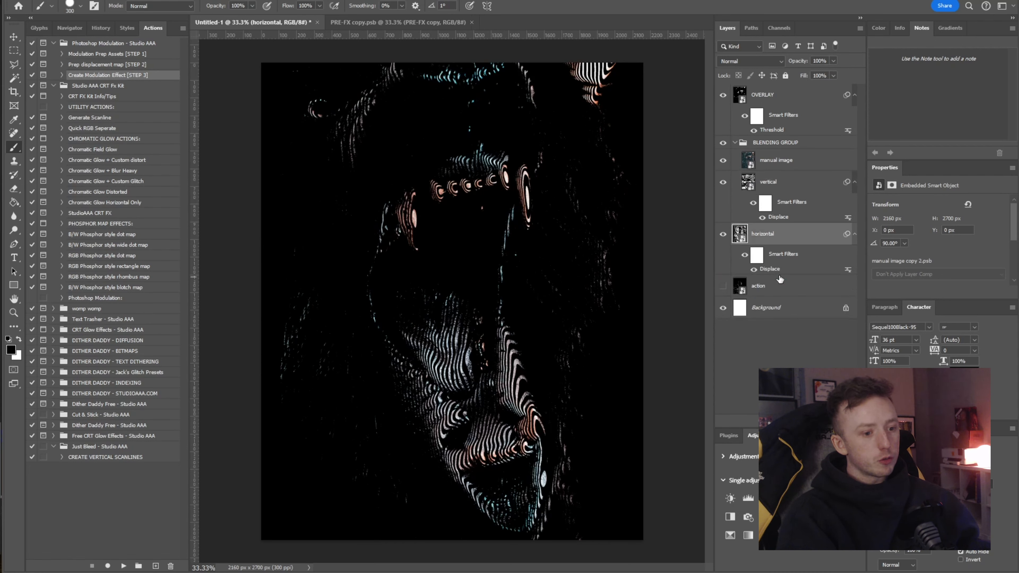
pyautogui.moveTo(774, 238); pyautogui.dragTo(775, 180)
pyautogui.moveTo(772, 236); pyautogui.dragTo(773, 278)
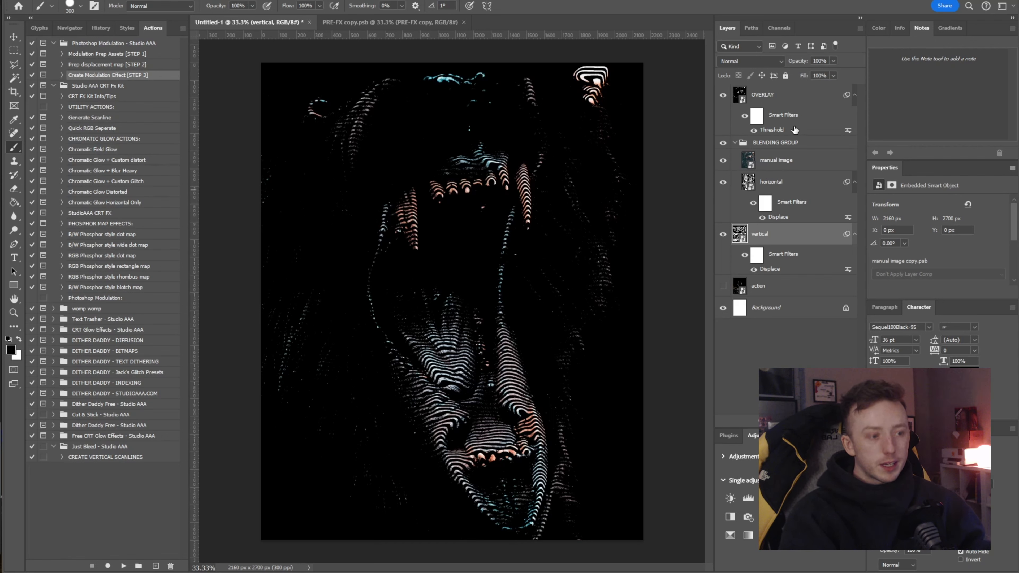
# Step: Set the Threshold smart filter of the OVERLAY layer to level 67
pyautogui.doubleClick(771, 130)
pyautogui.moveTo(853, 276)
pyautogui.mouseDown()
pyautogui.moveTo(919, 277)
pyautogui.moveTo(806, 271)
pyautogui.moveTo(901, 277)
pyautogui.moveTo(851, 273)
pyautogui.mouseUp()
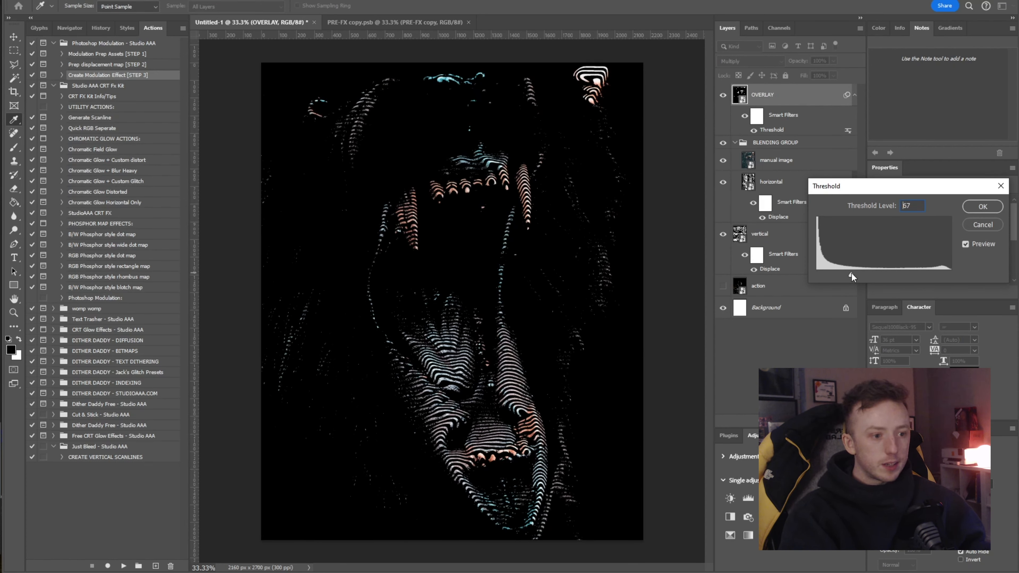
pyautogui.press('Return')
# Step: Thin the lines inside the horizontal smart object by setting its Threshold level to 217, and save and close it
pyautogui.click(754, 183)
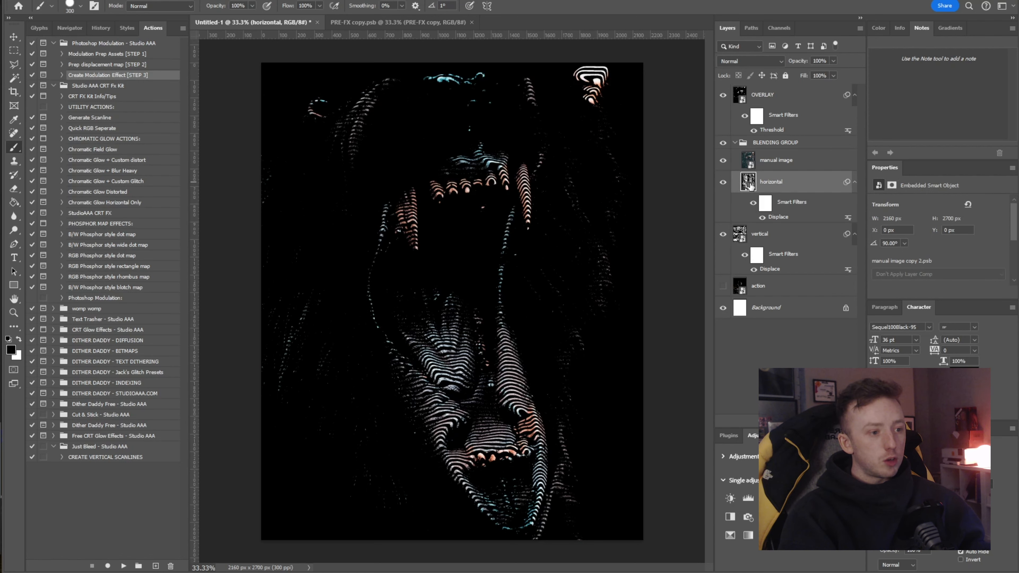
pyautogui.doubleClick(749, 184)
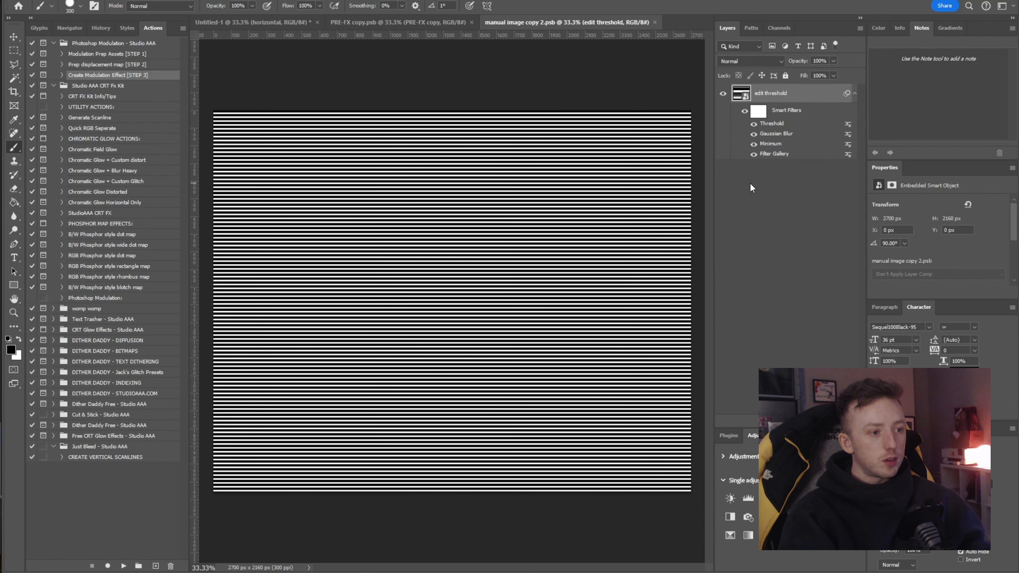
pyautogui.doubleClick(769, 125)
pyautogui.moveTo(874, 276); pyautogui.dragTo(931, 273)
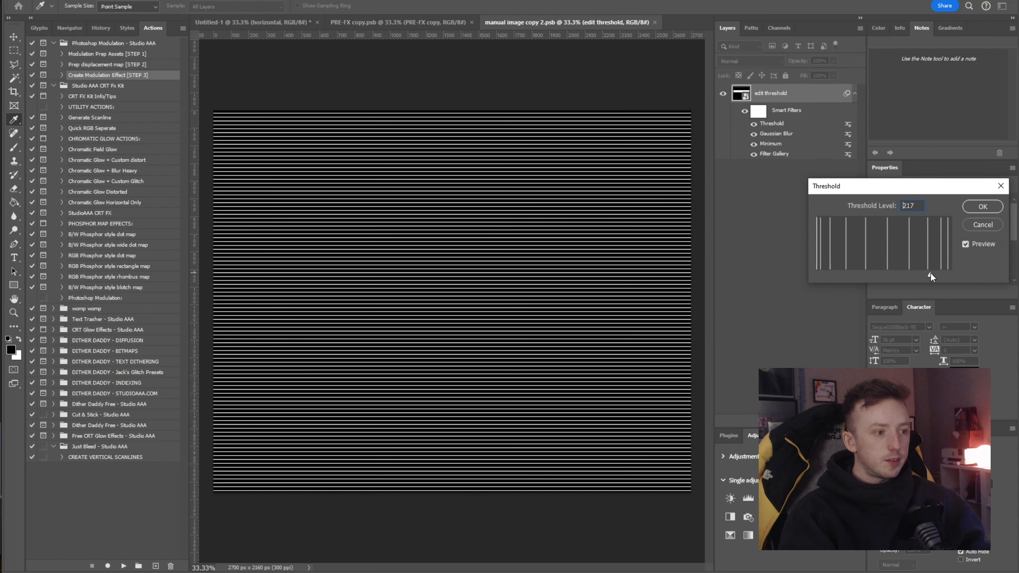
pyautogui.click(981, 207)
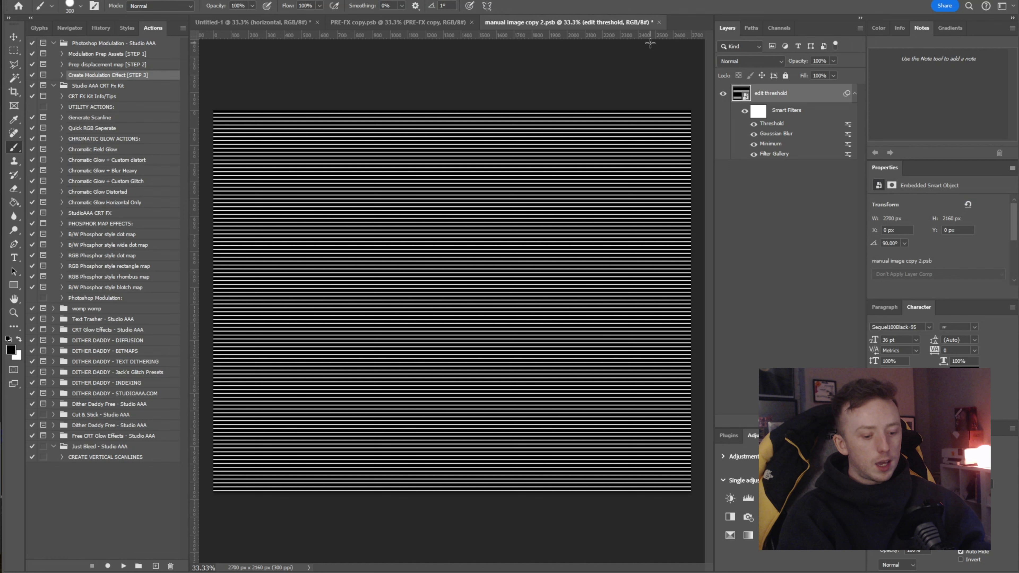
pyautogui.hotkey('ctrl', 's')
pyautogui.click(658, 21)
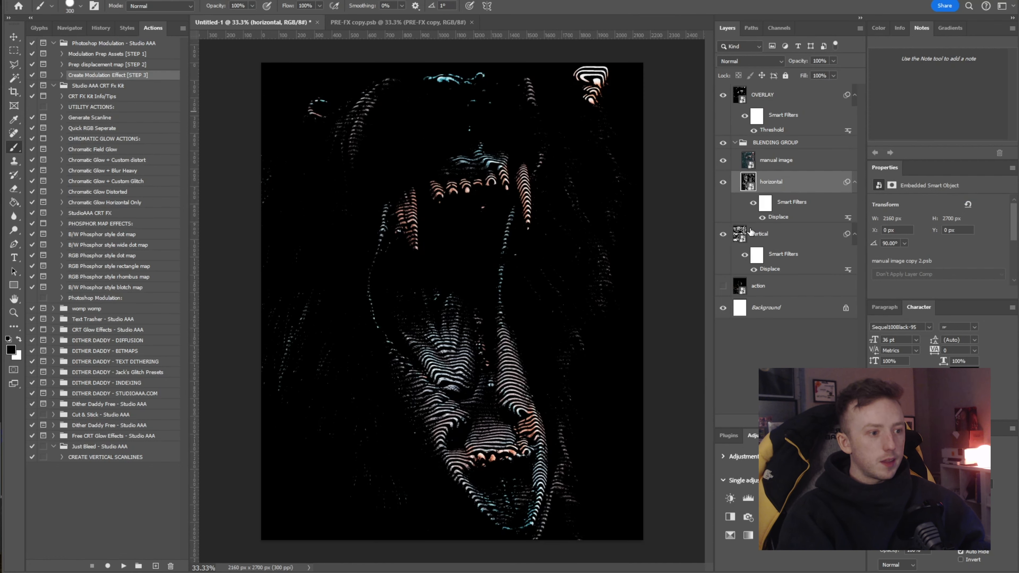
# Step: Thin the lines inside the vertical smart object by raising its Threshold level, and save and close it
pyautogui.doubleClick(748, 233)
pyautogui.doubleClick(771, 130)
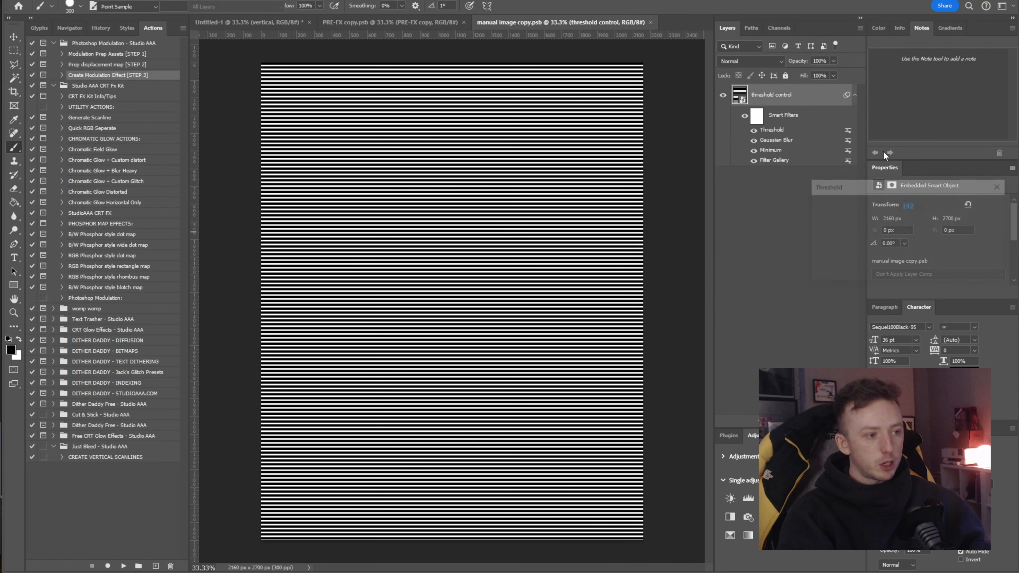
pyautogui.click(974, 203)
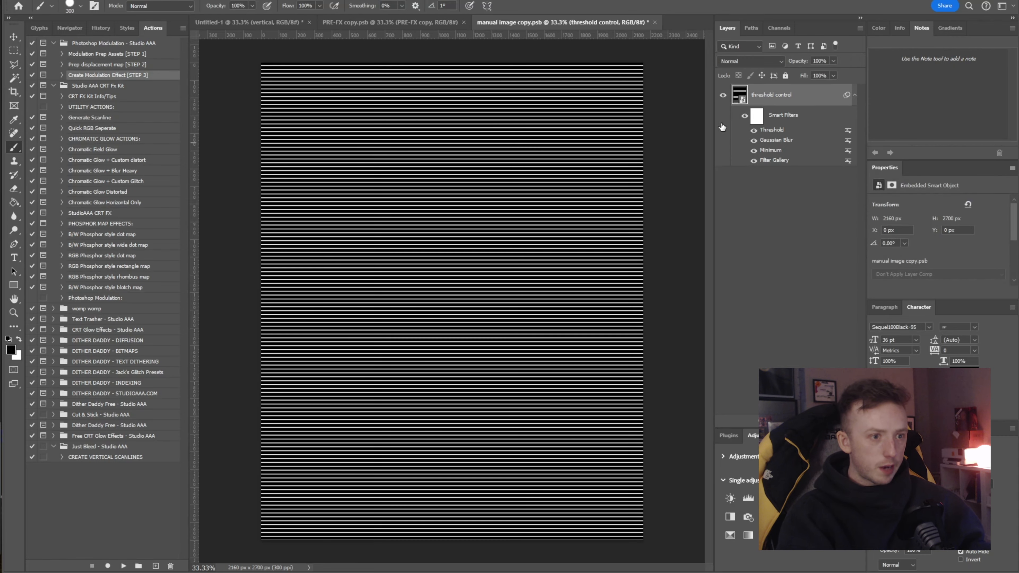
pyautogui.hotkey('ctrl', 's')
pyautogui.click(651, 22)
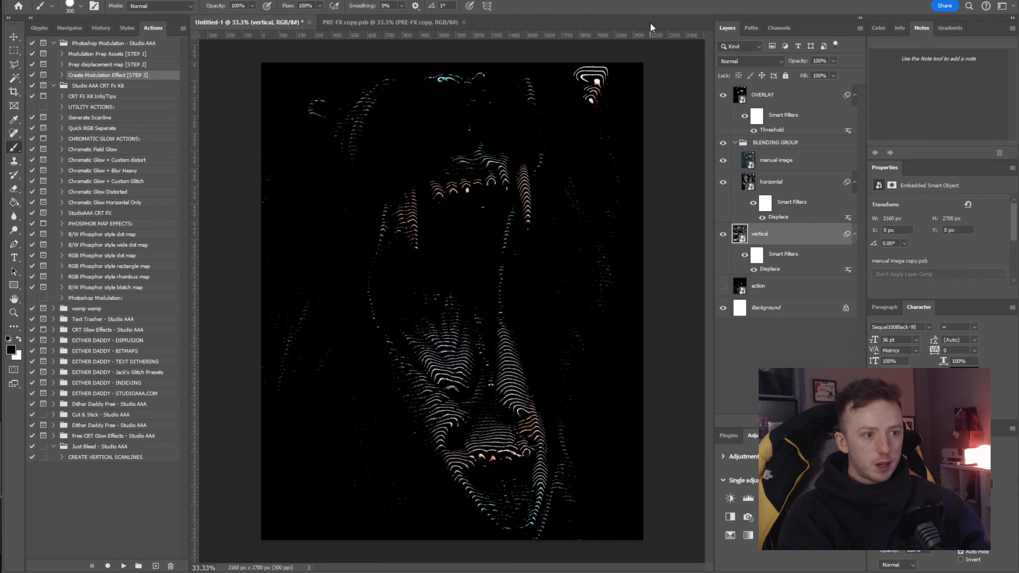
# Step: Combine the OVERLAY layer, BLENDING GROUP and vertical layer into one smart object
pyautogui.scroll(4, 457, 366)
pyautogui.scroll(-4, 457, 368)
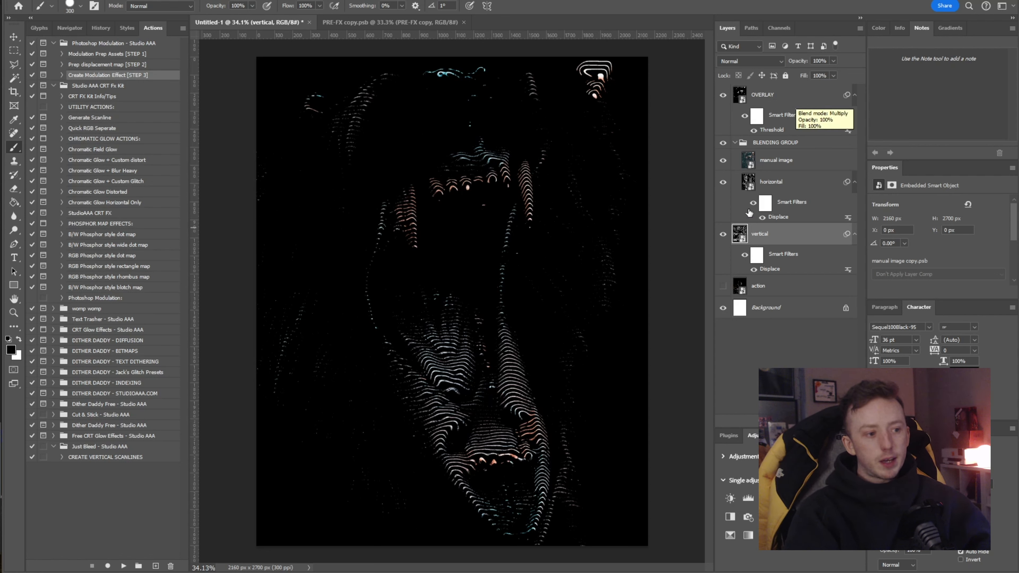
pyautogui.keyDown('shift'); pyautogui.click(775, 105); pyautogui.keyUp('shift')
pyautogui.rightClick(775, 103)
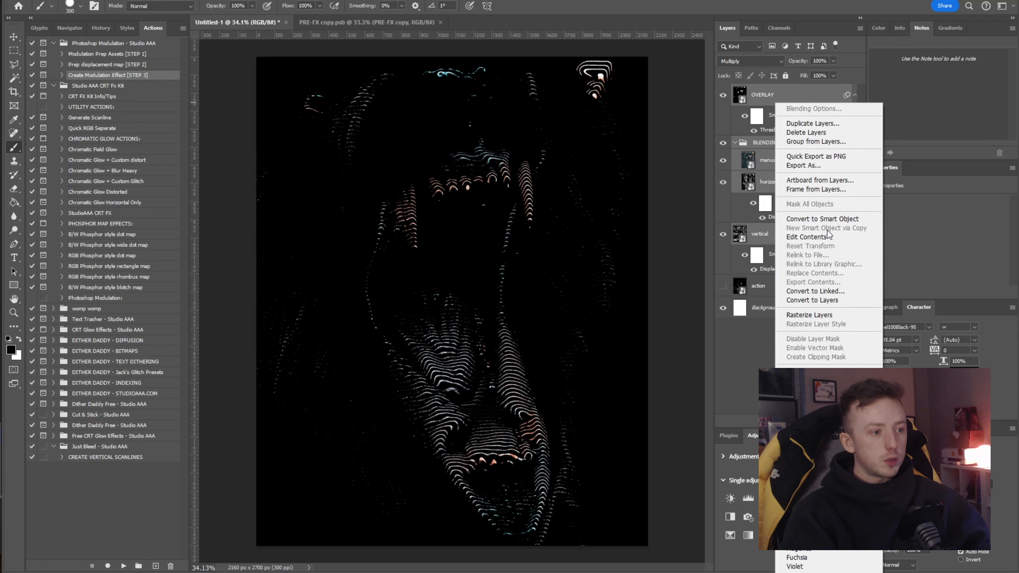
pyautogui.click(822, 219)
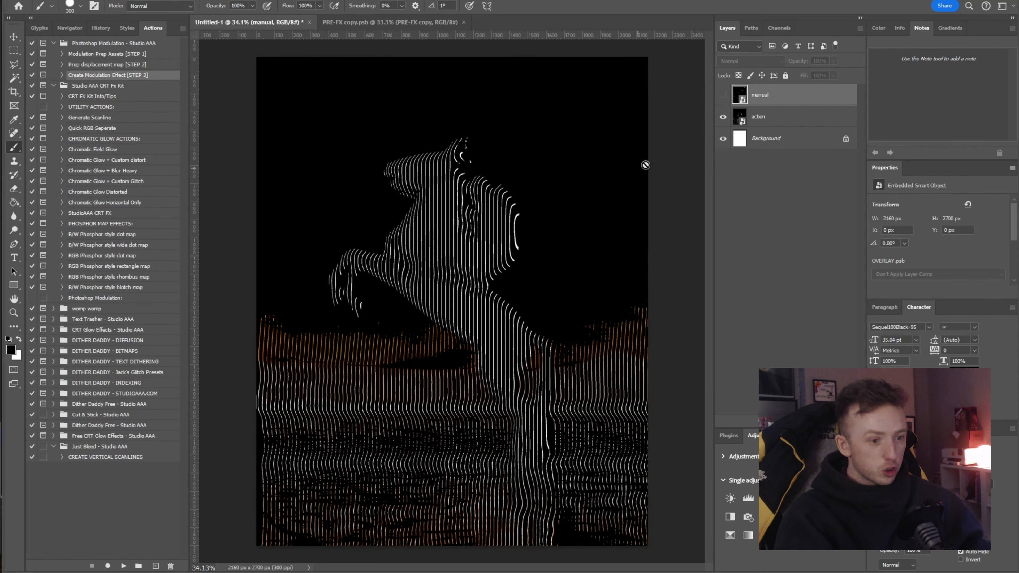
# Step: Check the horse line effect by hiding and showing the action layer
pyautogui.click(724, 117)
pyautogui.click(724, 117)
pyautogui.click(724, 116)
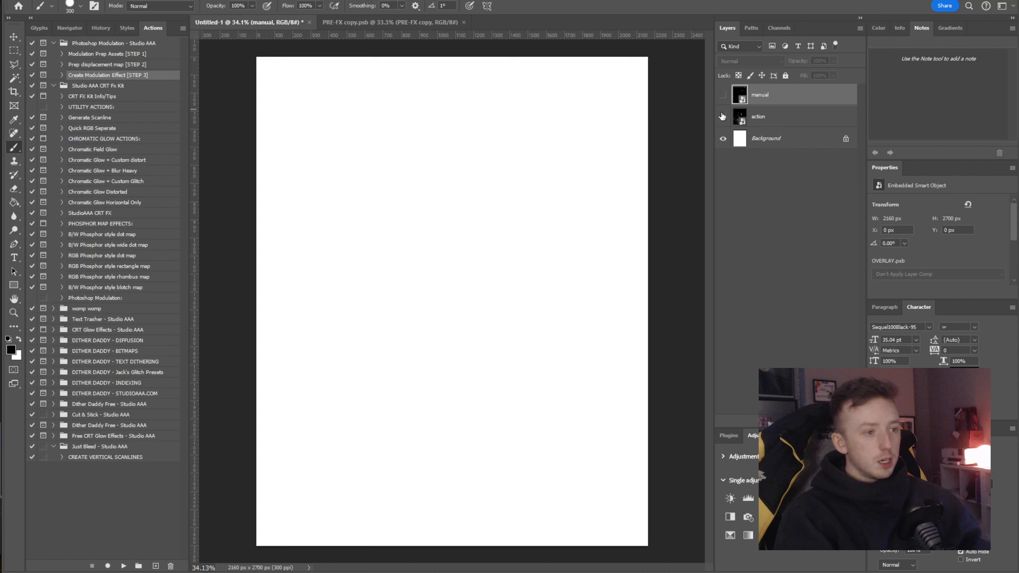
pyautogui.click(724, 117)
# Step: Apply the Diffuse Glow filter to the action layer with Graininess 0, Glow Amount 20 and Clear Amount 15
pyautogui.click(789, 123)
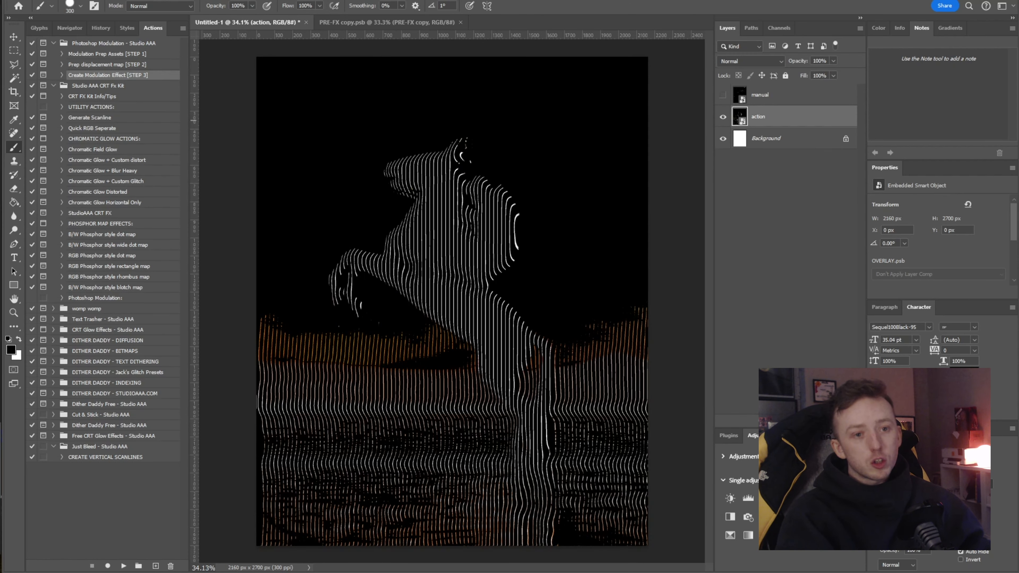
pyautogui.click(148, 0)
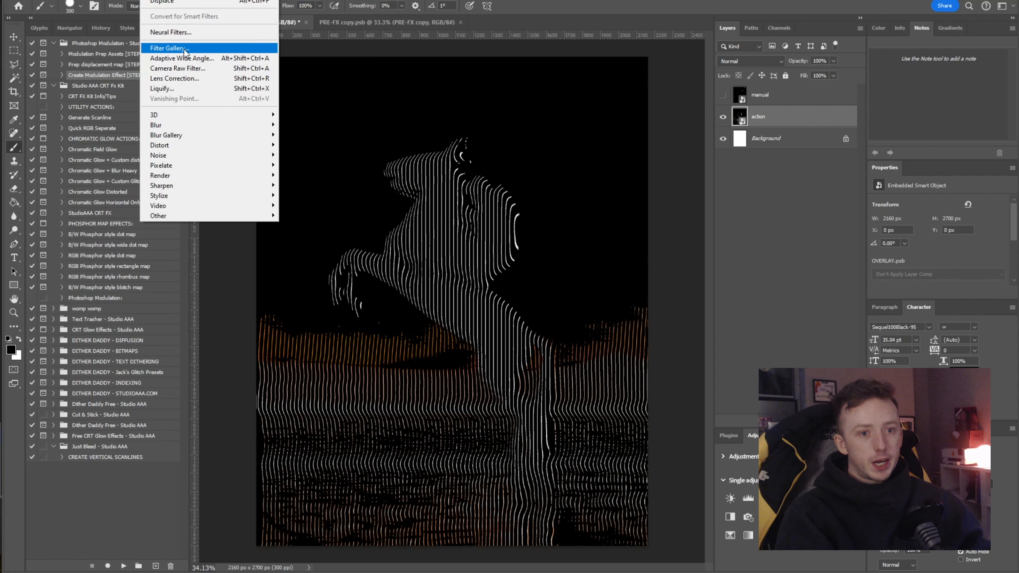
pyautogui.click(182, 49)
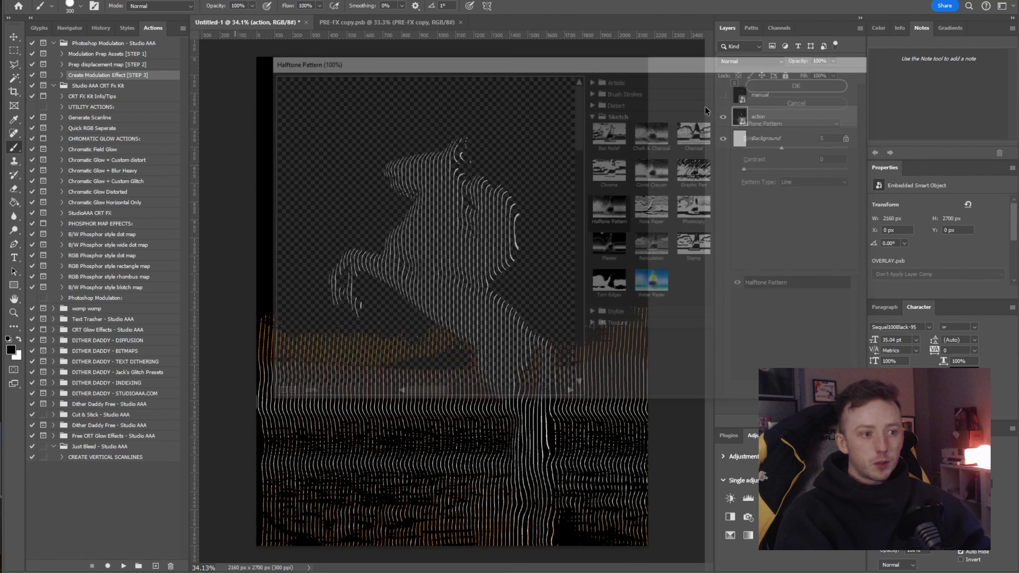
pyautogui.click(607, 103)
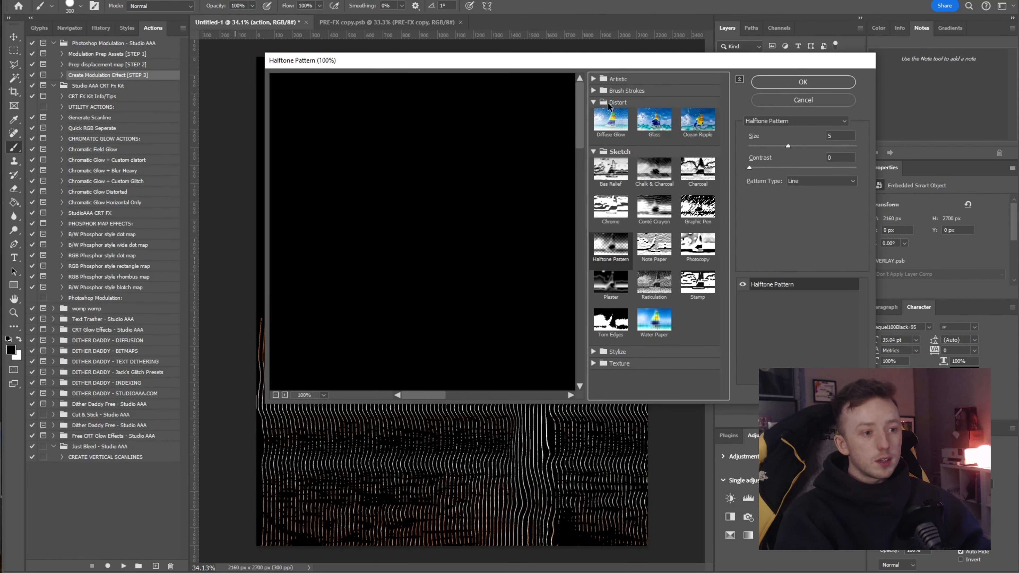
pyautogui.click(611, 128)
pyautogui.moveTo(561, 353); pyautogui.dragTo(344, 129)
pyautogui.moveTo(501, 232); pyautogui.dragTo(362, 156)
pyautogui.moveTo(812, 146); pyautogui.dragTo(779, 147)
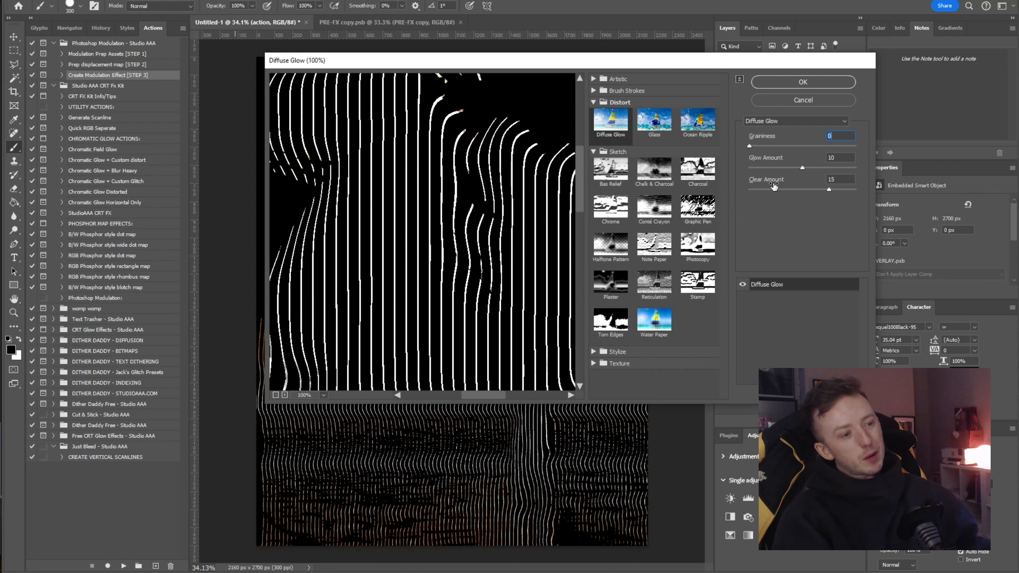
pyautogui.moveTo(779, 183); pyautogui.dragTo(882, 176)
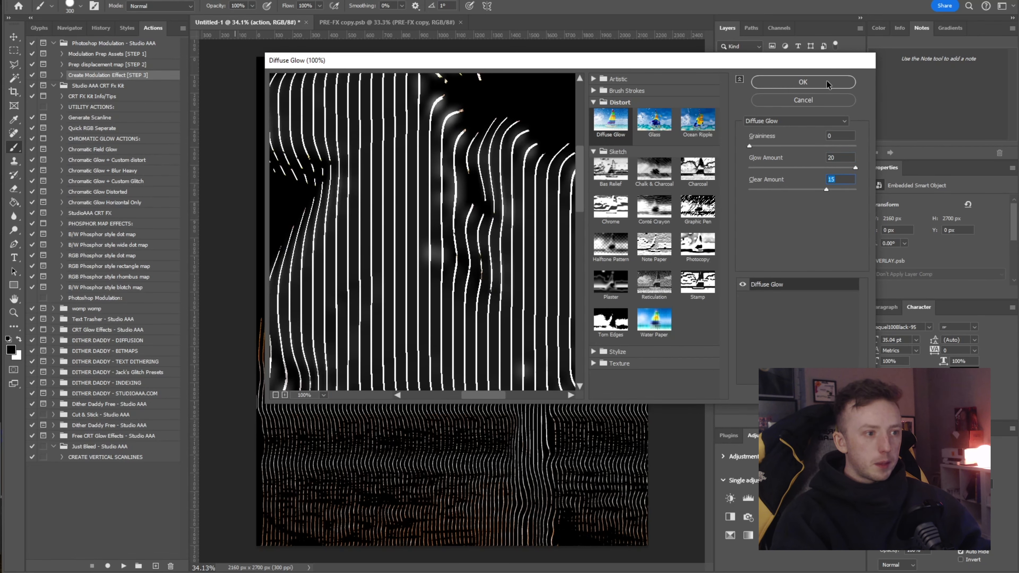
pyautogui.click(826, 81)
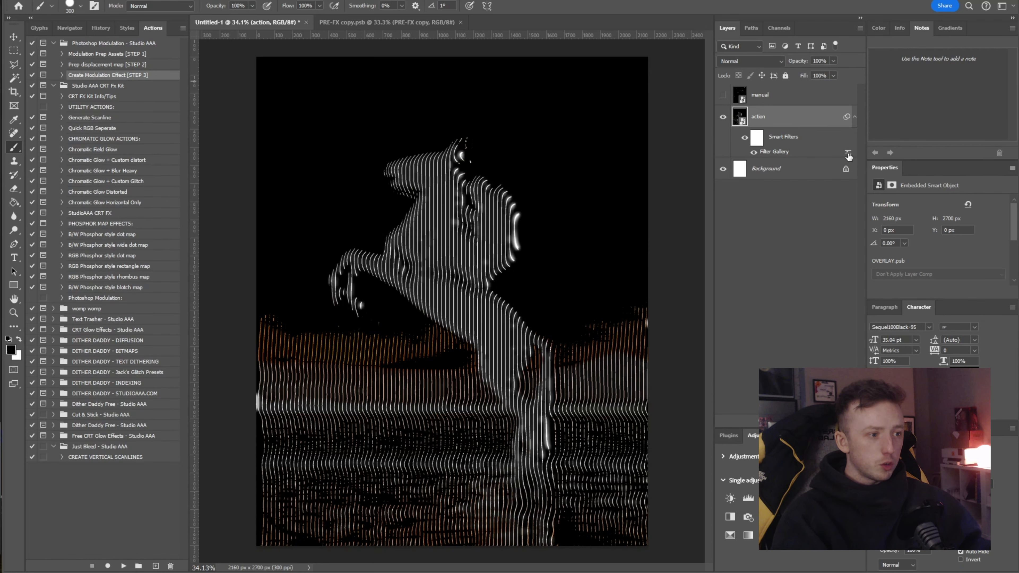
# Step: Set the blending mode of the action layer's Filter Gallery smart filter to Screen
pyautogui.doubleClick(797, 272)
pyautogui.click(878, 181)
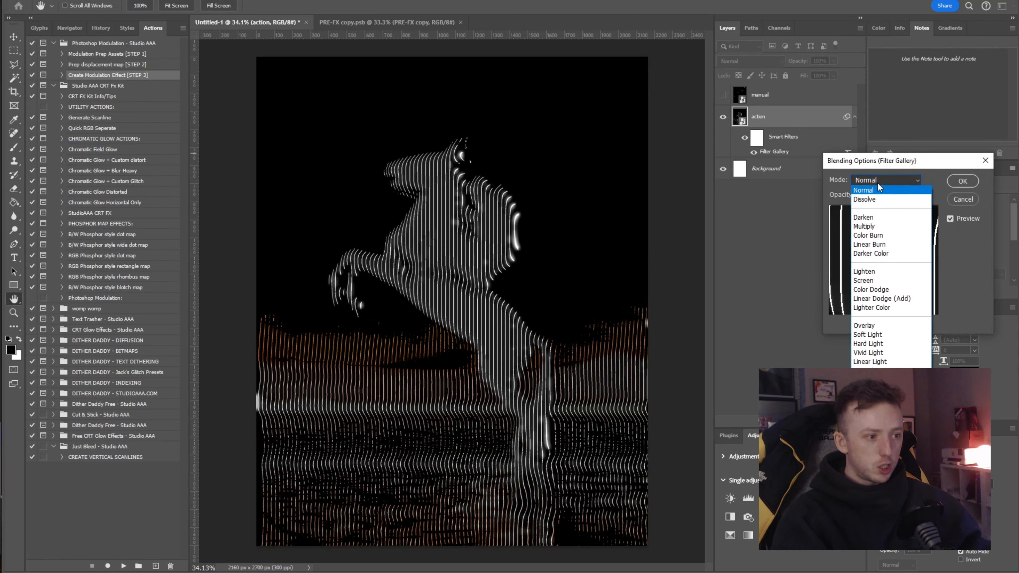
pyautogui.click(867, 281)
pyautogui.click(961, 181)
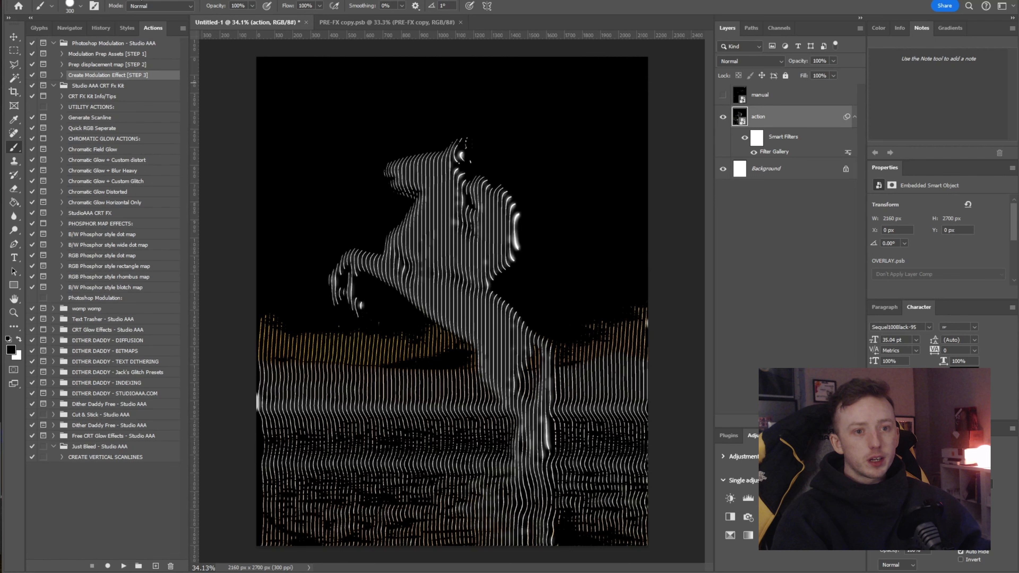
# Step: Add a strong Gaussian Blur smart filter to the action layer and blend it in Screen mode
pyautogui.click(142, 0)
pyautogui.moveTo(258, 127)
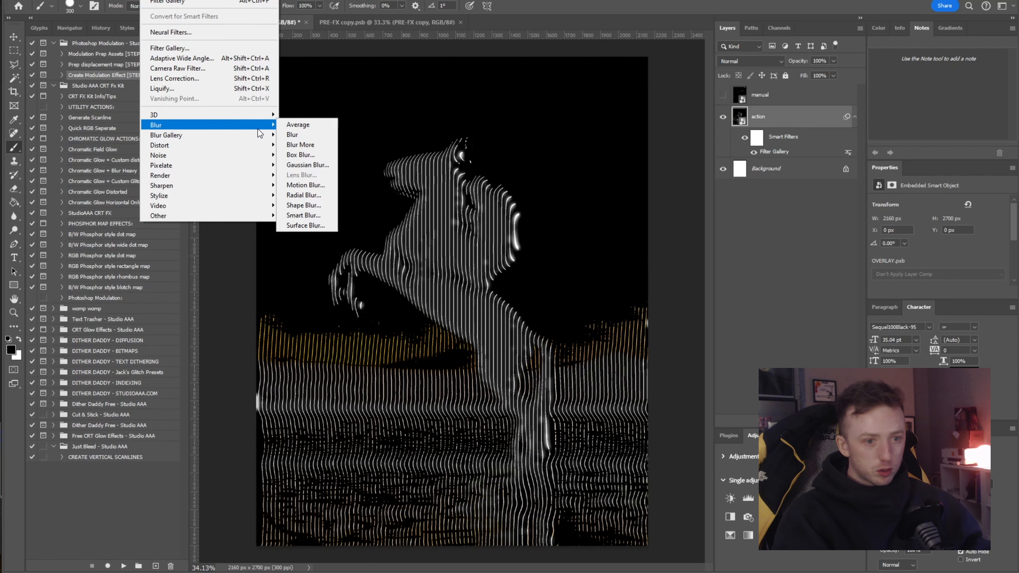
pyautogui.click(307, 164)
pyautogui.moveTo(682, 328); pyautogui.dragTo(710, 332)
pyautogui.click(792, 186)
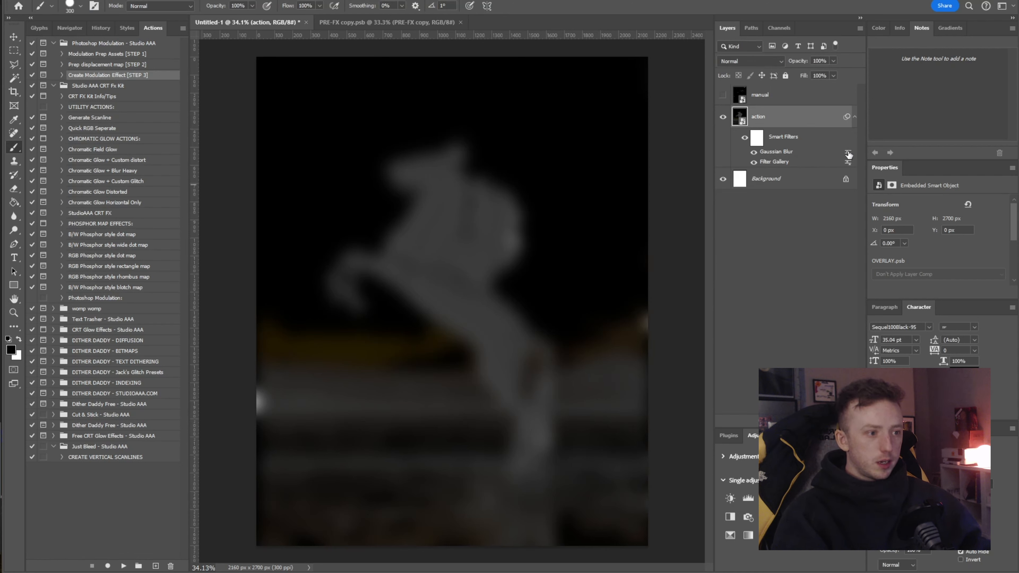
pyautogui.doubleClick(848, 154)
pyautogui.click(885, 179)
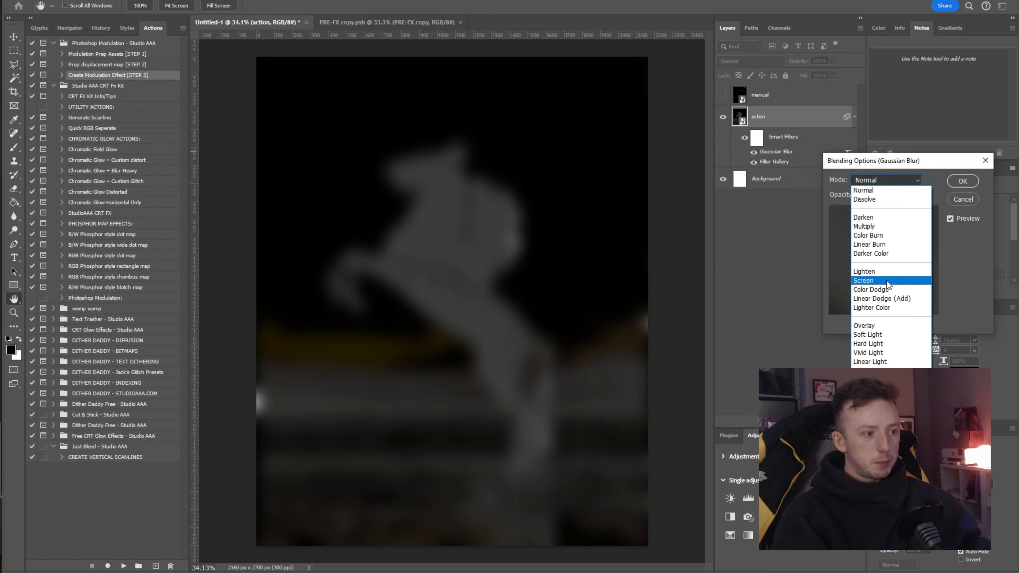
pyautogui.click(880, 276)
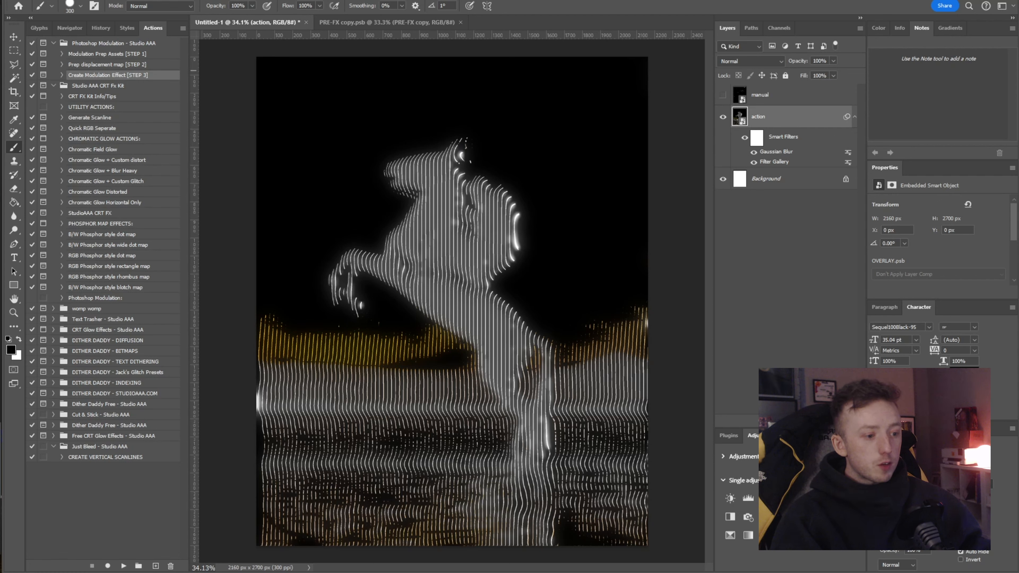
# Step: Add an empty layer above the action layer and pick a light red foreground color
pyautogui.click(832, 420)
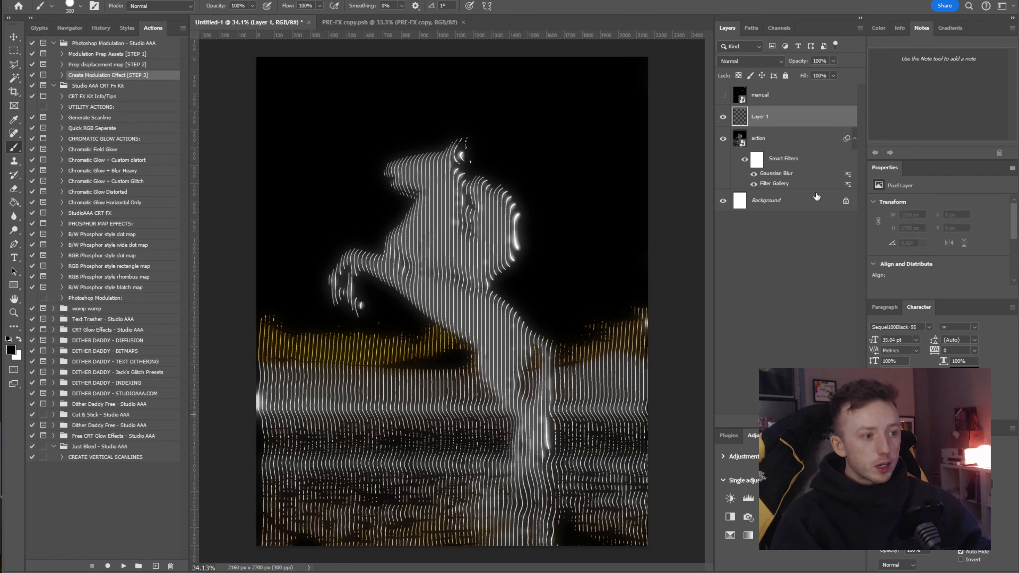
pyautogui.click(229, 2)
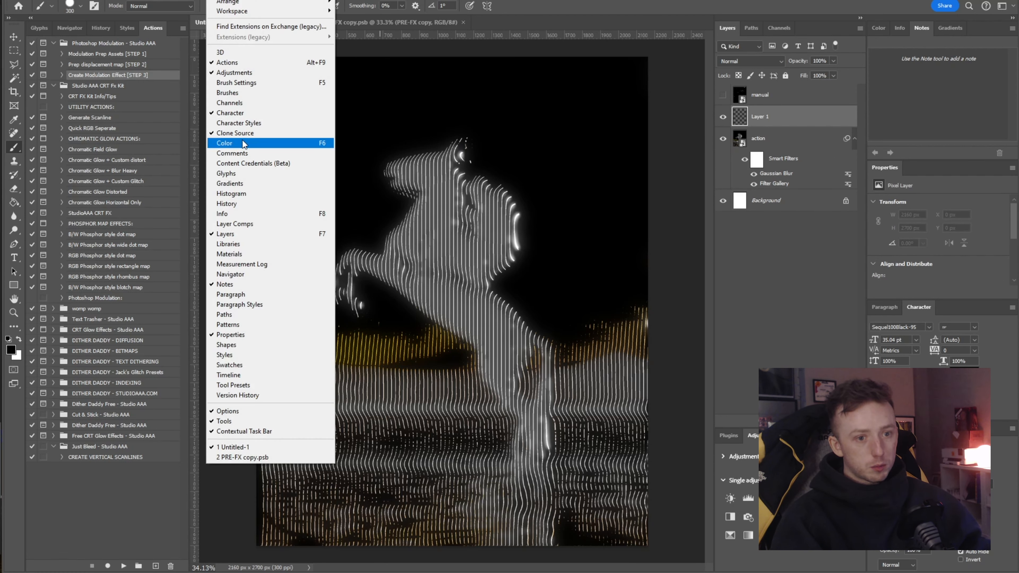
pyautogui.click(232, 144)
pyautogui.moveTo(975, 63); pyautogui.dragTo(947, 47)
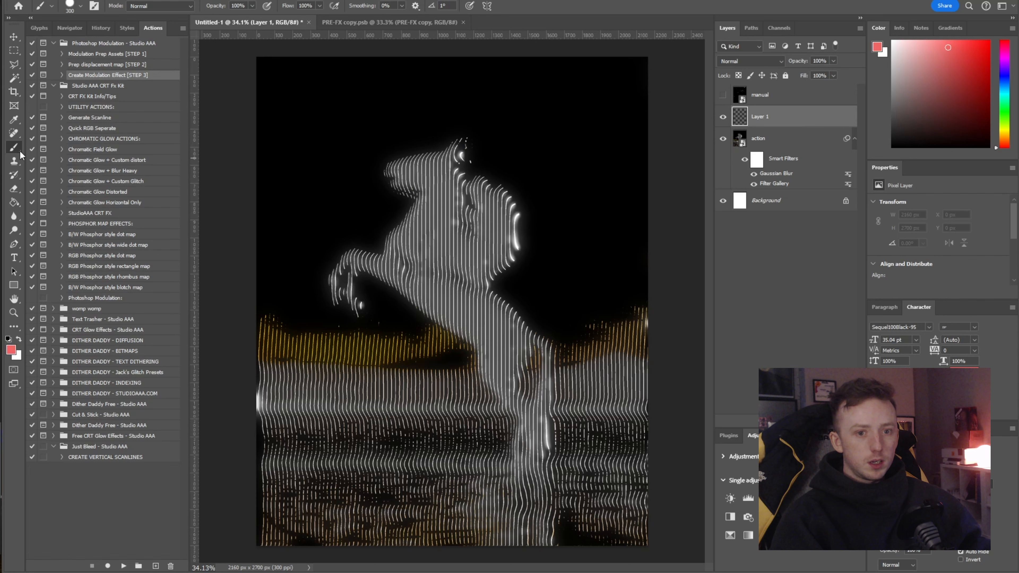
# Step: Set up a Soft Round brush with reduced hardness and a size of 500 px
pyautogui.click(81, 7)
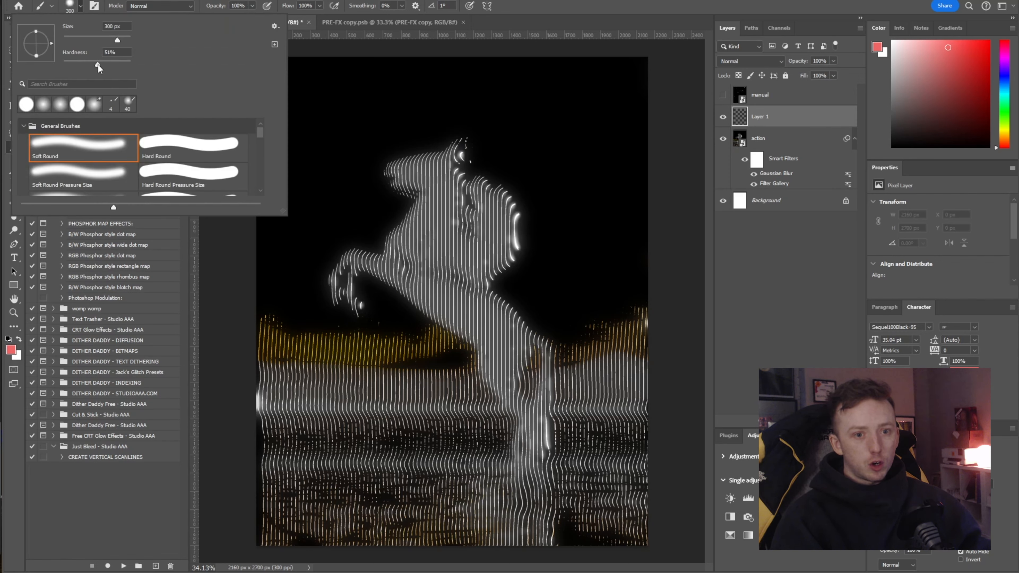
pyautogui.click(81, 7)
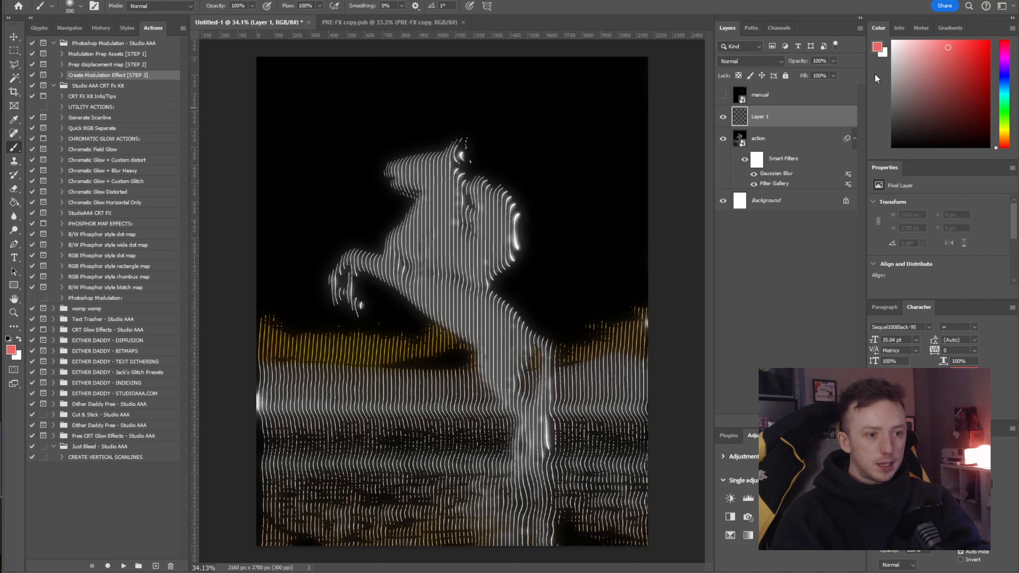
pyautogui.press(']')
pyautogui.press(']')
pyautogui.press(']')
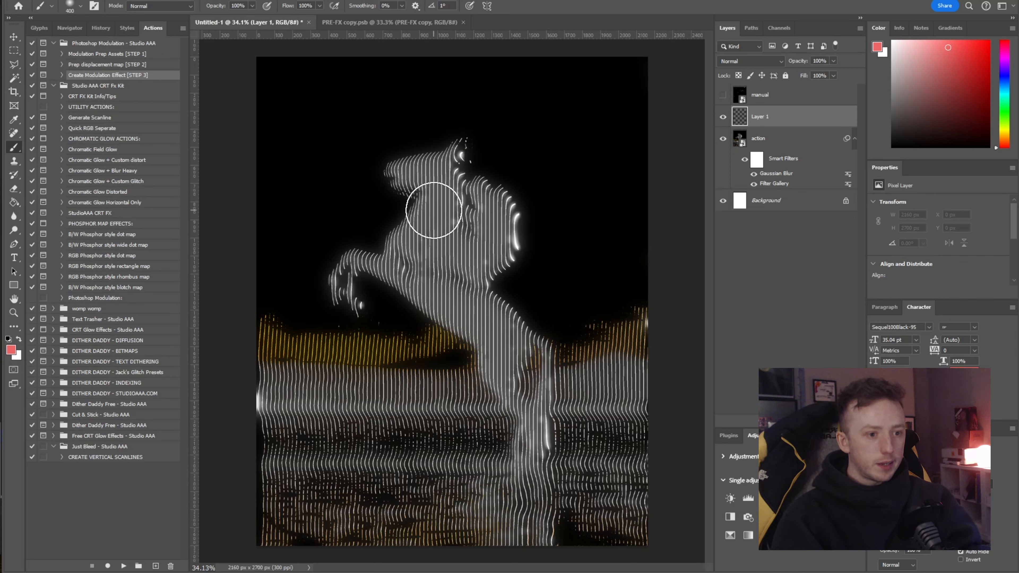
pyautogui.press(']')
pyautogui.press(']')
pyautogui.press(']')
pyautogui.press('[')
pyautogui.press('[')
pyautogui.press('[')
pyautogui.press('[')
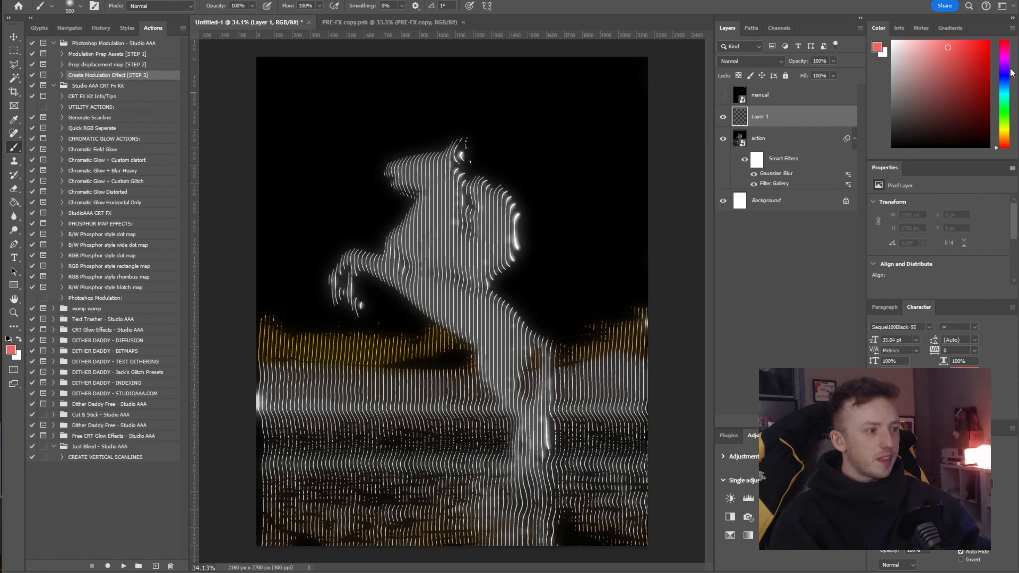
# Step: Paint broad cyan, blue, magenta, pink and yellow strokes over the horse and its surroundings on the new layer
pyautogui.moveTo(1007, 69)
pyautogui.mouseDown()
pyautogui.moveTo(1005, 92)
pyautogui.moveTo(1001, 48)
pyautogui.moveTo(1008, 104)
pyautogui.moveTo(1005, 90)
pyautogui.mouseUp()
pyautogui.moveTo(461, 105)
pyautogui.mouseDown()
pyautogui.moveTo(268, 132)
pyautogui.moveTo(380, 274)
pyautogui.moveTo(545, 437)
pyautogui.mouseUp()
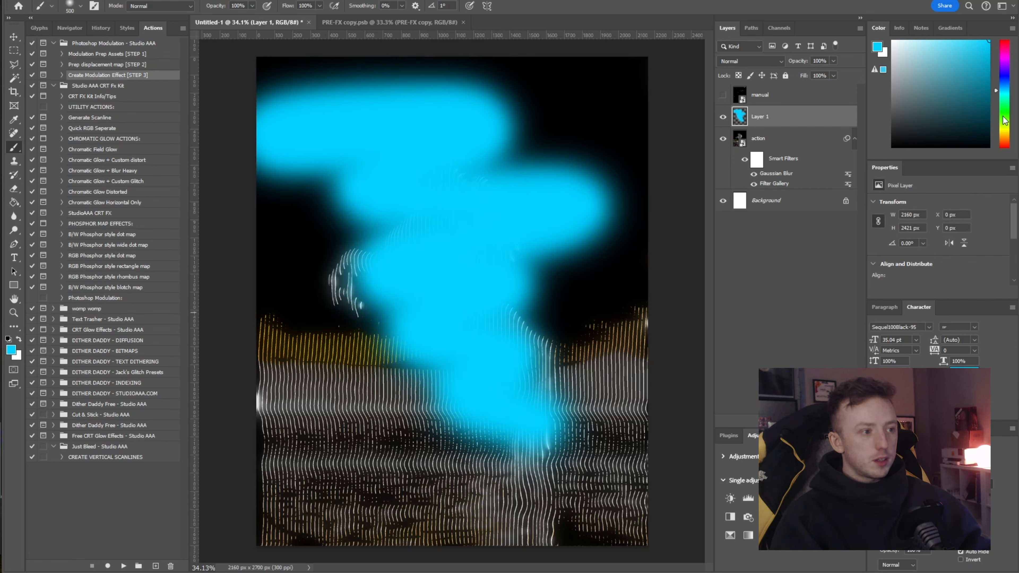
pyautogui.moveTo(1005, 121); pyautogui.dragTo(1005, 80)
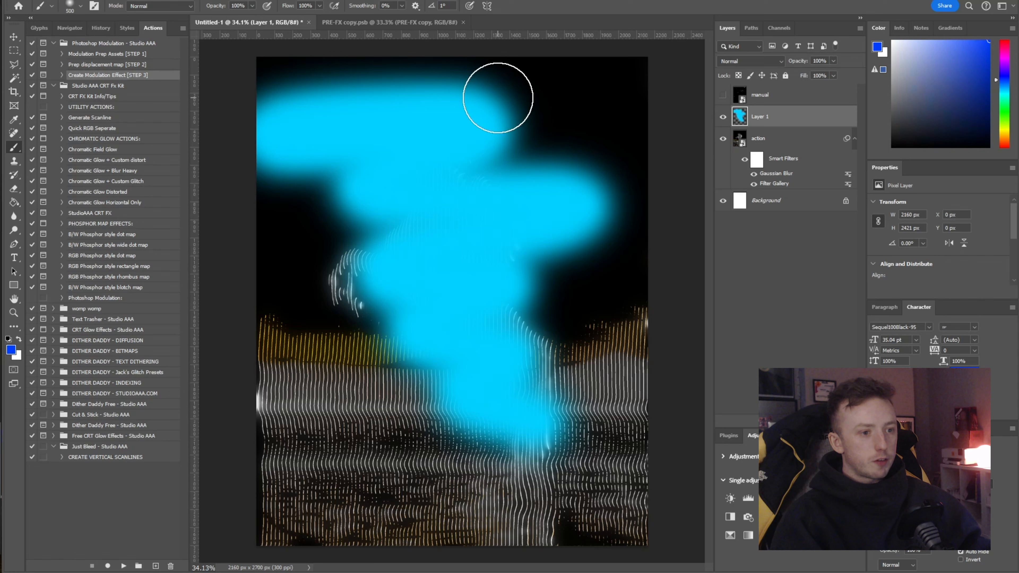
pyautogui.moveTo(498, 97)
pyautogui.mouseDown()
pyautogui.moveTo(472, 176)
pyautogui.moveTo(587, 279)
pyautogui.mouseUp()
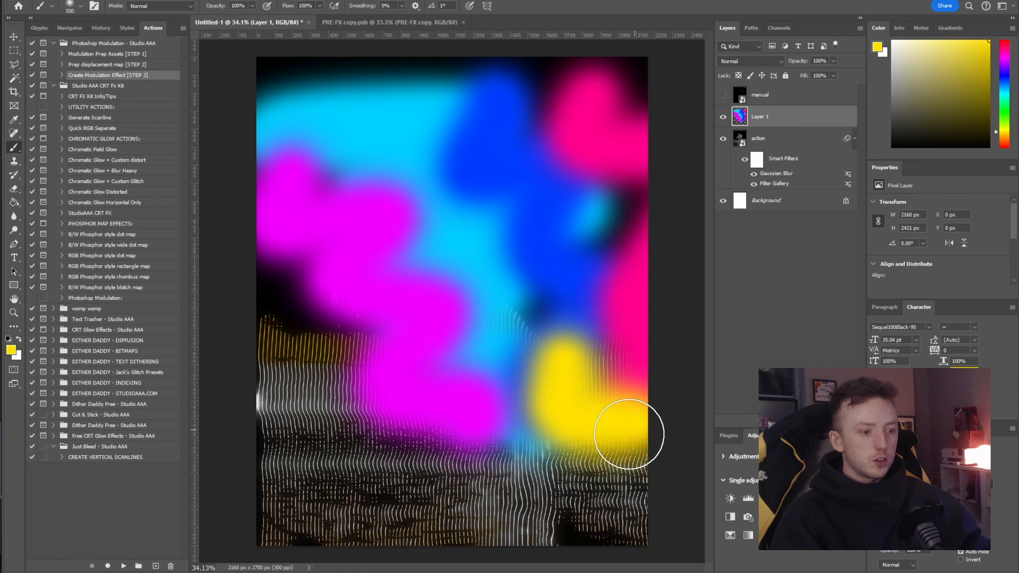
pyautogui.moveTo(628, 426); pyautogui.dragTo(610, 533)
# Step: Paint green, azure and violet patches across the lower part of the image on Layer 1
pyautogui.click(1004, 120)
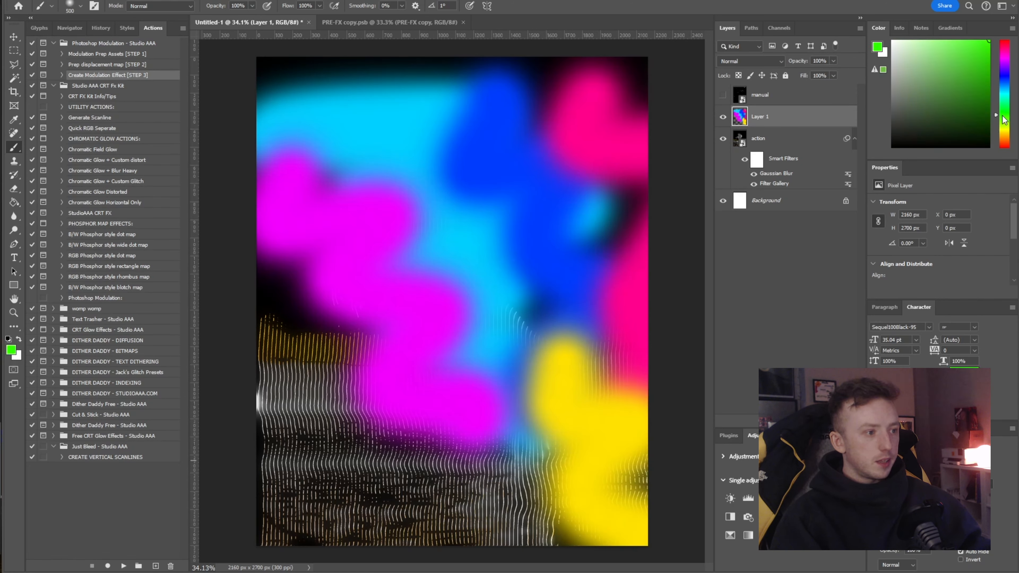
pyautogui.moveTo(466, 386)
pyautogui.mouseDown()
pyautogui.moveTo(512, 490)
pyautogui.moveTo(648, 514)
pyautogui.mouseUp()
pyautogui.click(1004, 84)
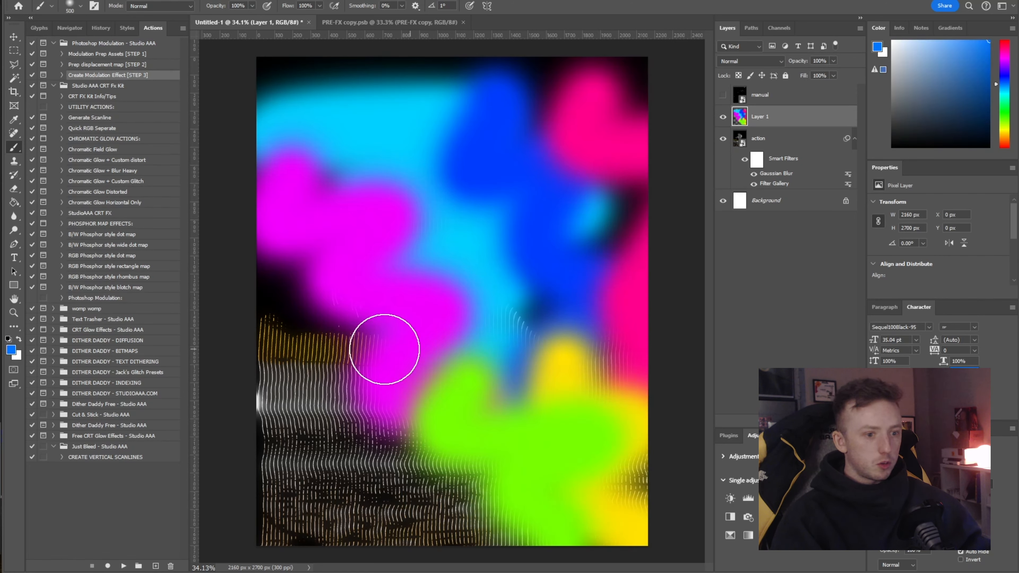
pyautogui.moveTo(384, 349)
pyautogui.mouseDown()
pyautogui.moveTo(261, 355)
pyautogui.moveTo(371, 426)
pyautogui.moveTo(362, 363)
pyautogui.moveTo(449, 518)
pyautogui.mouseUp()
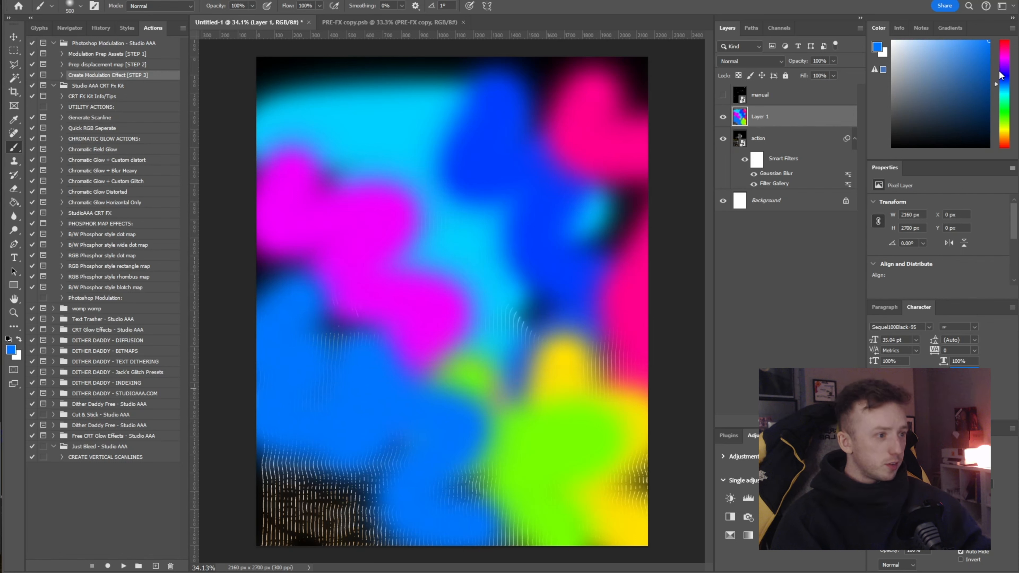
pyautogui.click(1000, 71)
pyautogui.moveTo(281, 466)
pyautogui.mouseDown()
pyautogui.moveTo(295, 505)
pyautogui.moveTo(385, 493)
pyautogui.mouseUp()
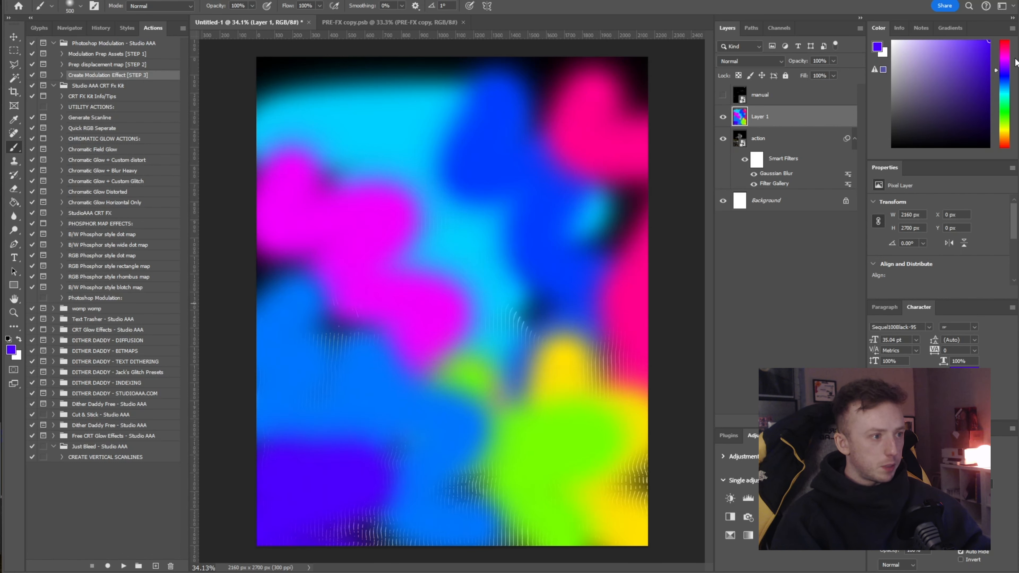
# Step: Fill out the painted layer with magenta on the left, blue at the center and top edge, and purple in the upper-right corner
pyautogui.click(1004, 57)
pyautogui.moveTo(341, 261)
pyautogui.mouseDown()
pyautogui.moveTo(443, 387)
pyautogui.moveTo(478, 289)
pyautogui.mouseUp()
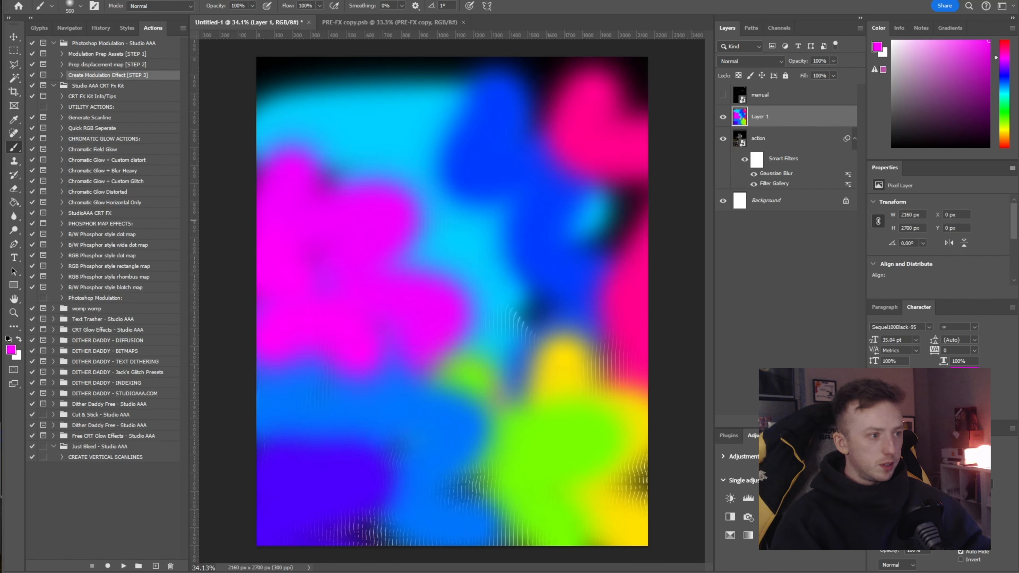
pyautogui.click(1005, 80)
pyautogui.moveTo(395, 365); pyautogui.dragTo(343, 312)
pyautogui.click(299, 63)
pyautogui.moveTo(384, 64)
pyautogui.mouseDown()
pyautogui.moveTo(562, 44)
pyautogui.moveTo(598, 61)
pyautogui.moveTo(554, 63)
pyautogui.moveTo(623, 79)
pyautogui.moveTo(625, 170)
pyautogui.mouseUp()
pyautogui.click(1006, 65)
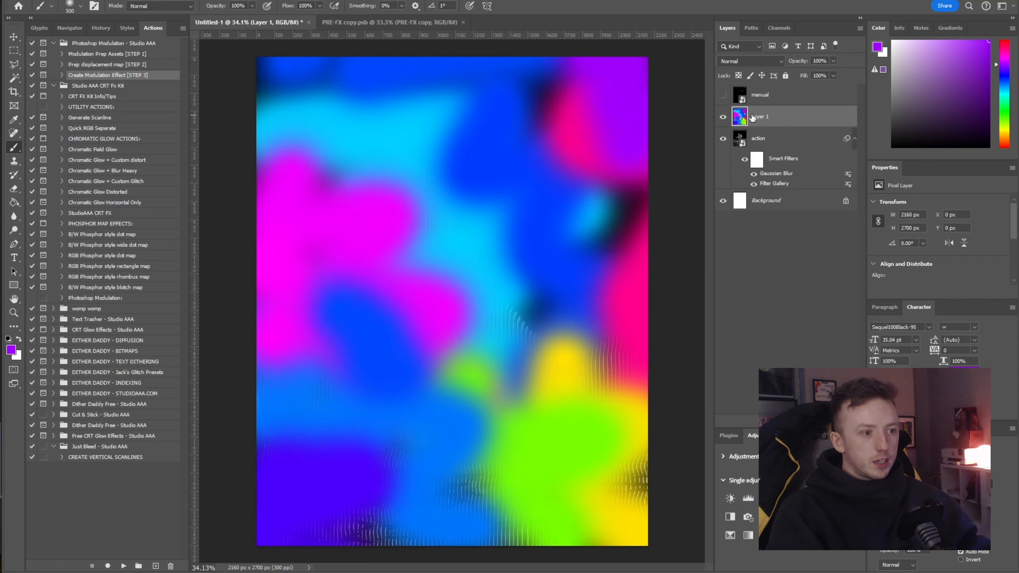
# Step: Set Layer 1's blend mode to Color and smooth its color patches together with Gaussian Blur
pyautogui.click(765, 61)
pyautogui.click(758, 341)
pyautogui.click(149, 0)
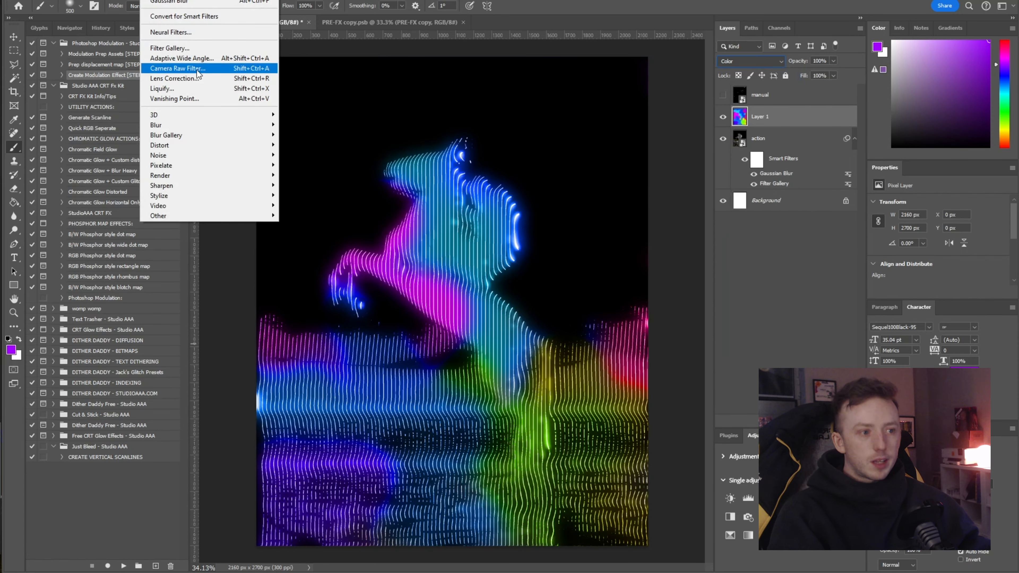
pyautogui.moveTo(209, 125)
pyautogui.click(318, 165)
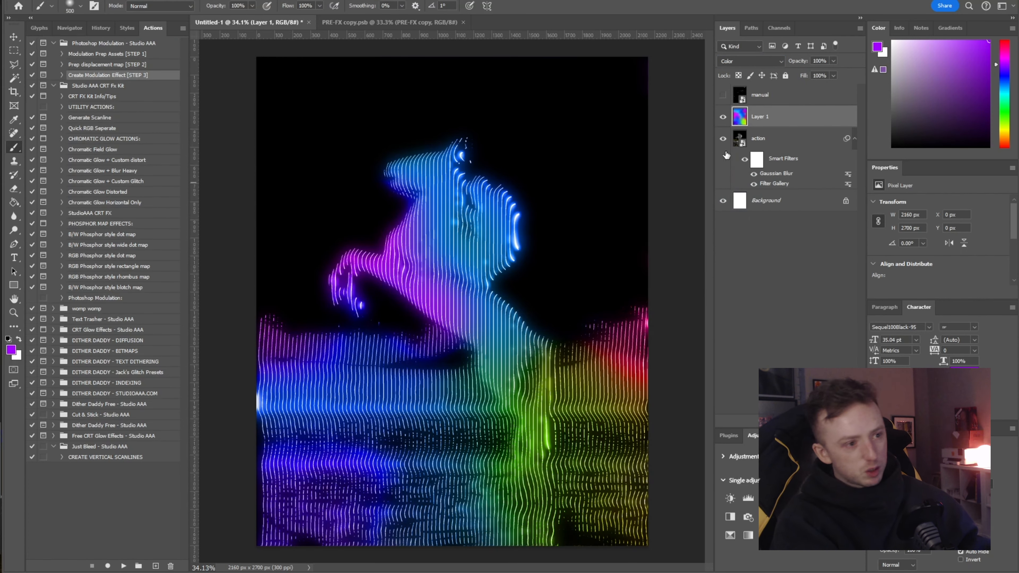
# Step: Shift Layer 1's hue and raise its saturation with Hue/Saturation so the horse turns pink-red
pyautogui.hotkey('ctrl', 'u')
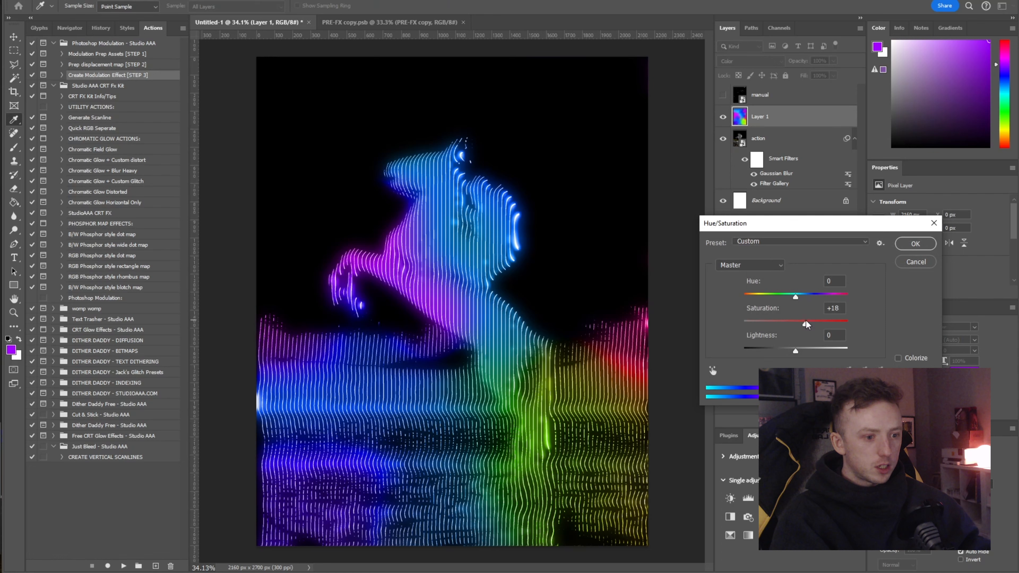
pyautogui.moveTo(797, 298); pyautogui.dragTo(838, 304)
pyautogui.click(926, 243)
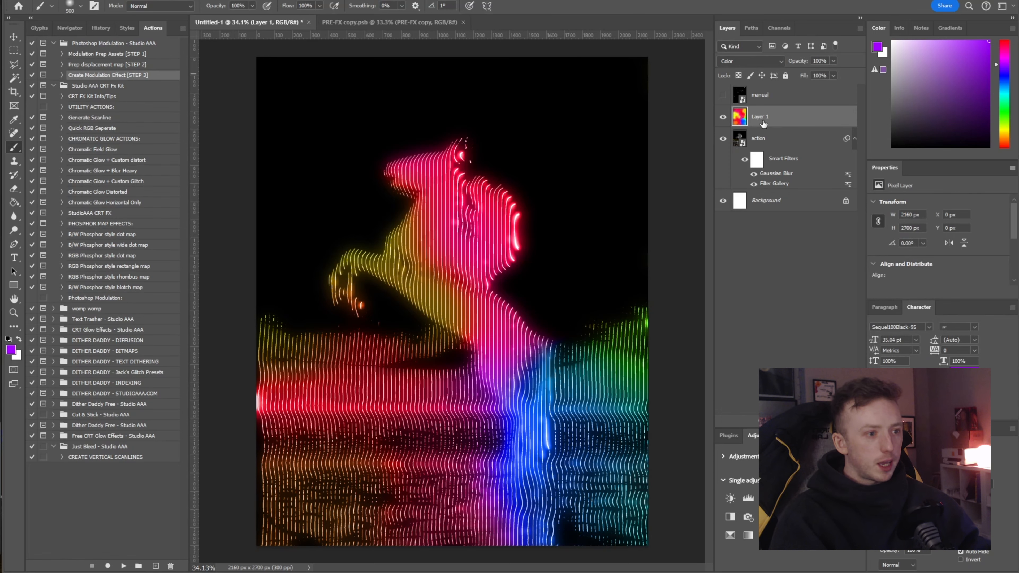
# Step: Hide Layer 1, choose the Quick RGB Seperate action, and duplicate the action layer without its smart filters
pyautogui.hotkey('ctrl', ',')
pyautogui.click(760, 136)
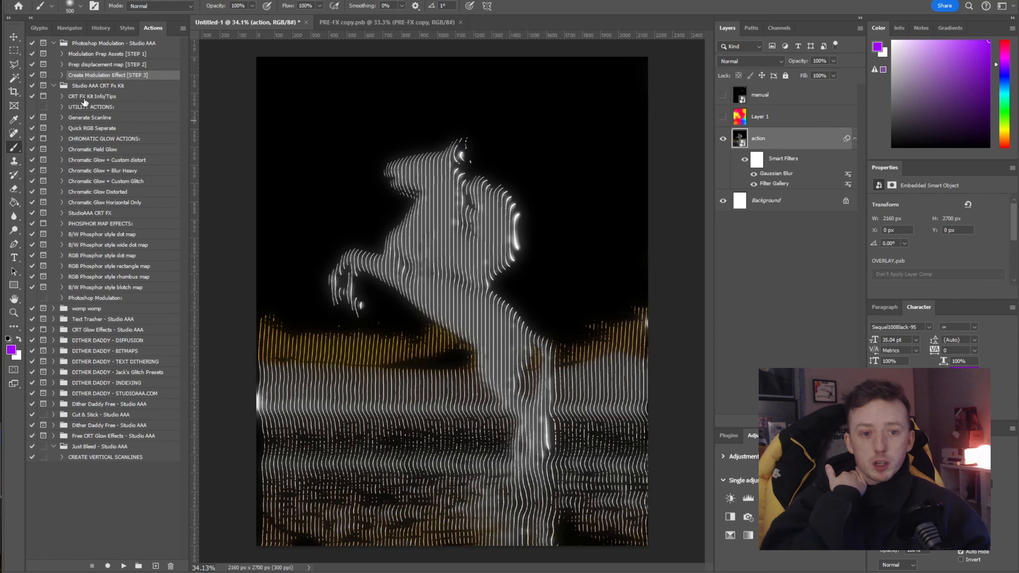
pyautogui.click(92, 128)
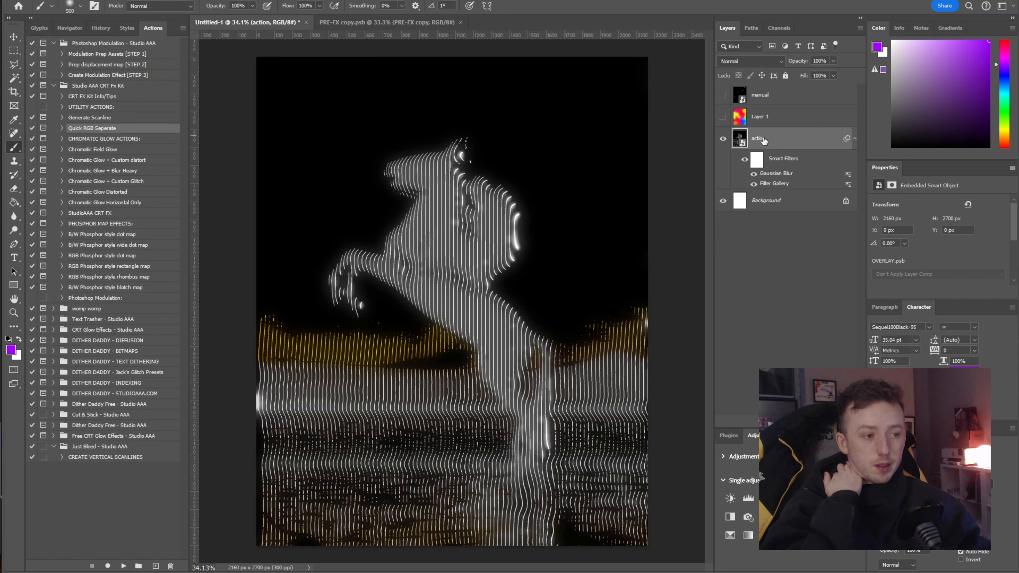
pyautogui.rightClick(763, 139)
pyautogui.rightClick(752, 146)
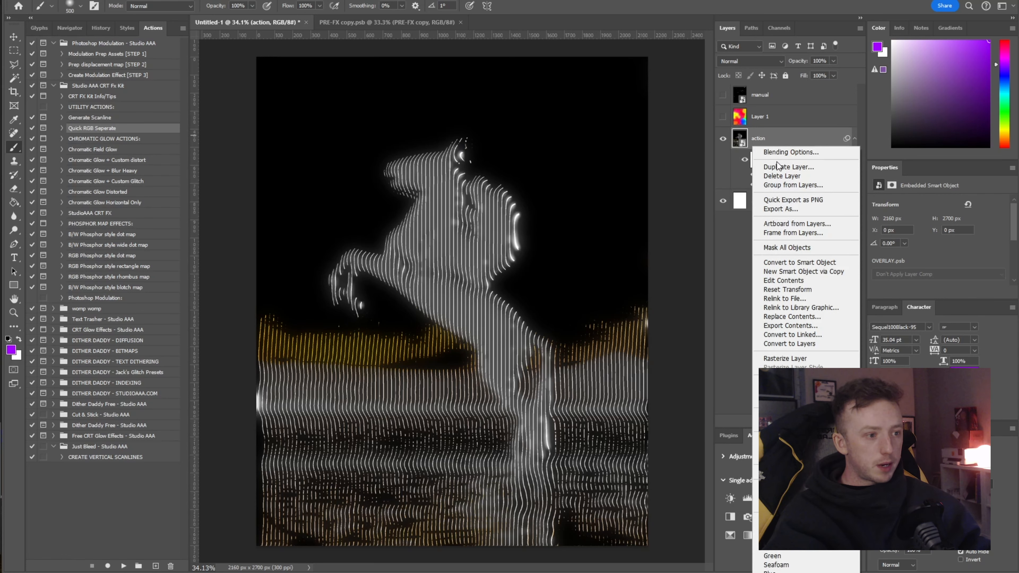
pyautogui.click(779, 139)
pyautogui.hotkey('ctrl', 'j')
pyautogui.rightClick(776, 157)
pyautogui.click(804, 193)
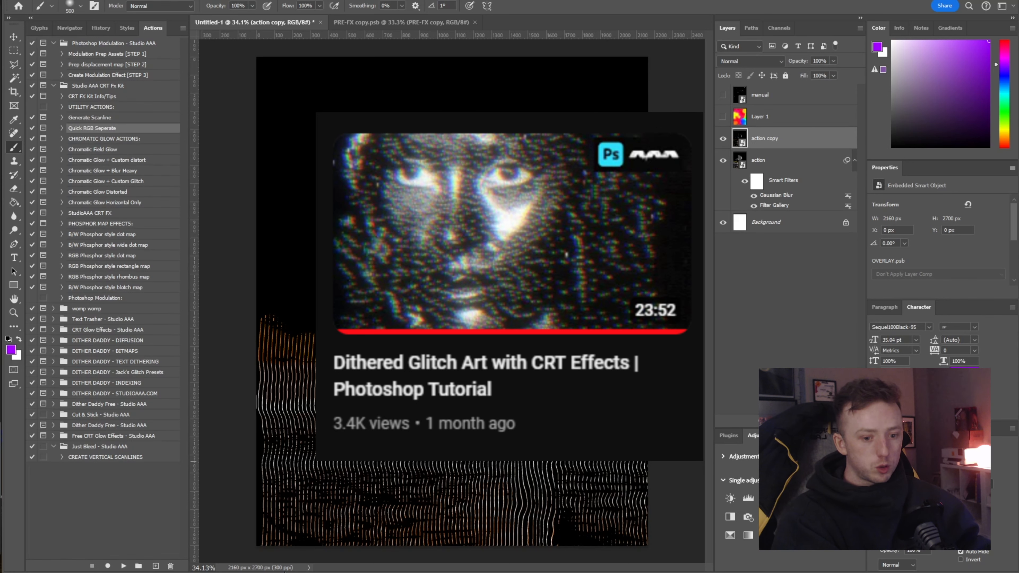
# Step: Run Quick RGB Seperate on the action copy and shift the RGB group's b layer 6 px to the right
pyautogui.click(121, 565)
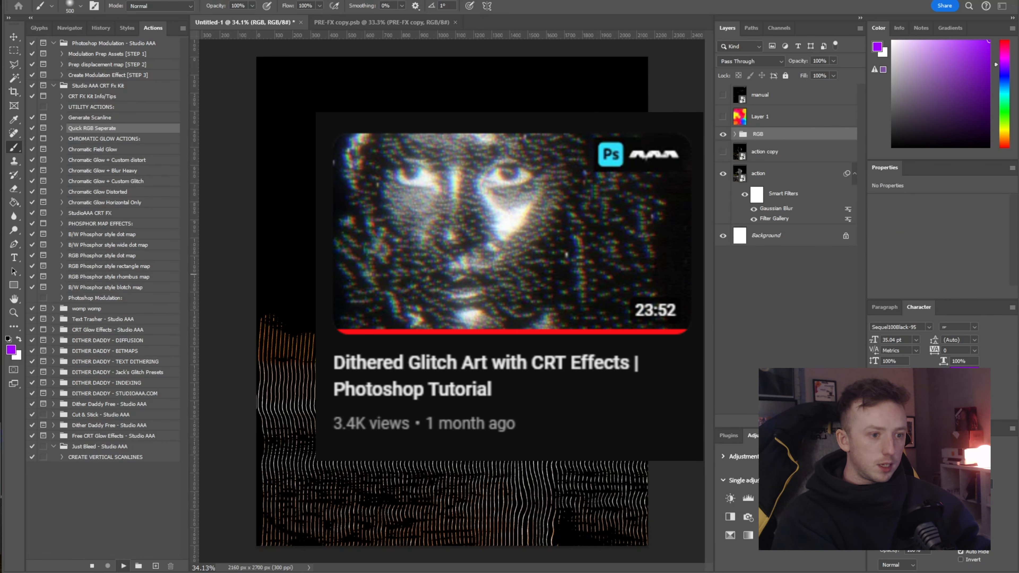
pyautogui.click(735, 135)
pyautogui.click(767, 158)
pyautogui.moveTo(482, 278); pyautogui.dragTo(485, 278)
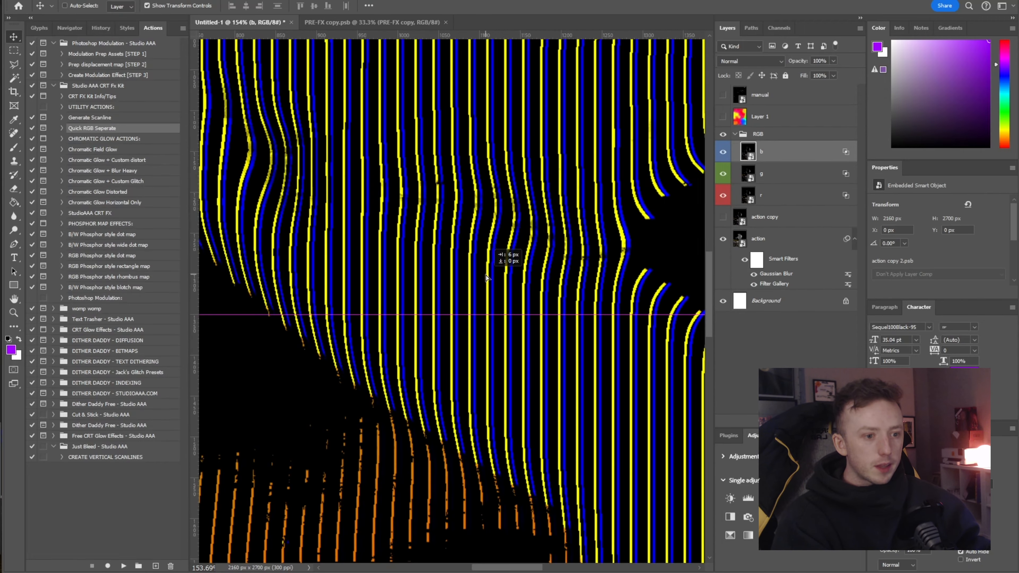
# Step: Shift the RGB group's r layer 3 px to the left
pyautogui.scroll(10, 482, 281)
pyautogui.scroll(2, 482, 281)
pyautogui.click(814, 194)
pyautogui.moveTo(536, 310); pyautogui.dragTo(527, 309)
pyautogui.scroll(-12, 567, 254)
pyautogui.scroll(-8, 567, 253)
pyautogui.scroll(6, 568, 258)
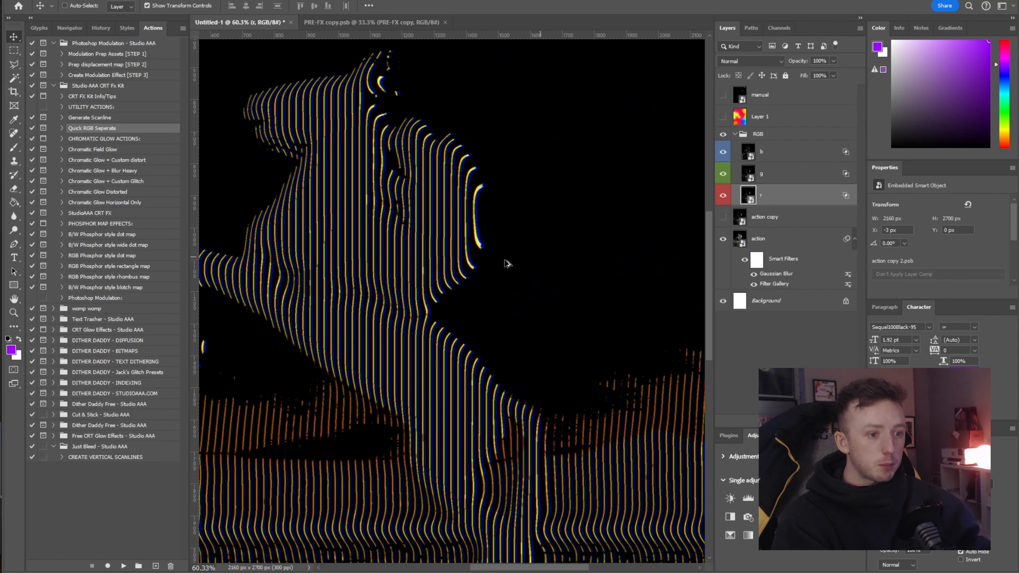
# Step: Convert the RGB group to a smart object and inspect its color fringes up close along the horse's lines
pyautogui.scroll(-5, 436, 269)
pyautogui.rightClick(782, 134)
pyautogui.click(834, 276)
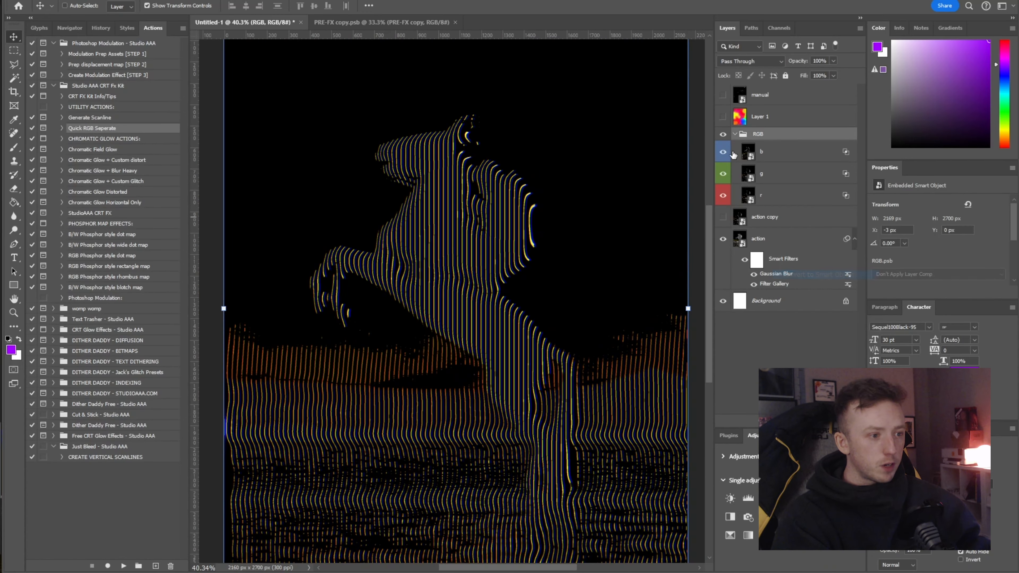
pyautogui.moveTo(771, 142); pyautogui.dragTo(772, 143)
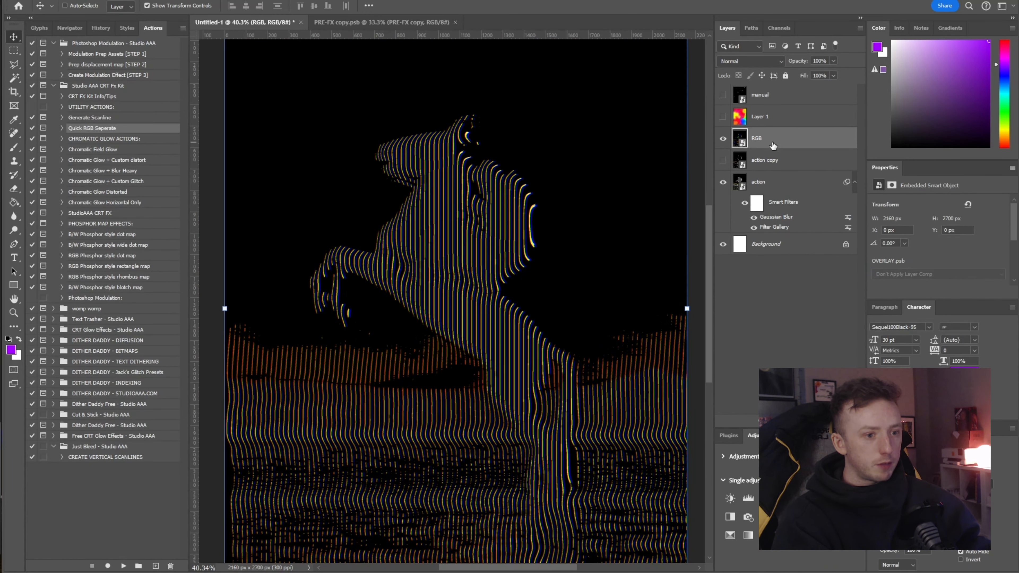
pyautogui.scroll(10, 551, 227)
pyautogui.scroll(-5, 425, 236)
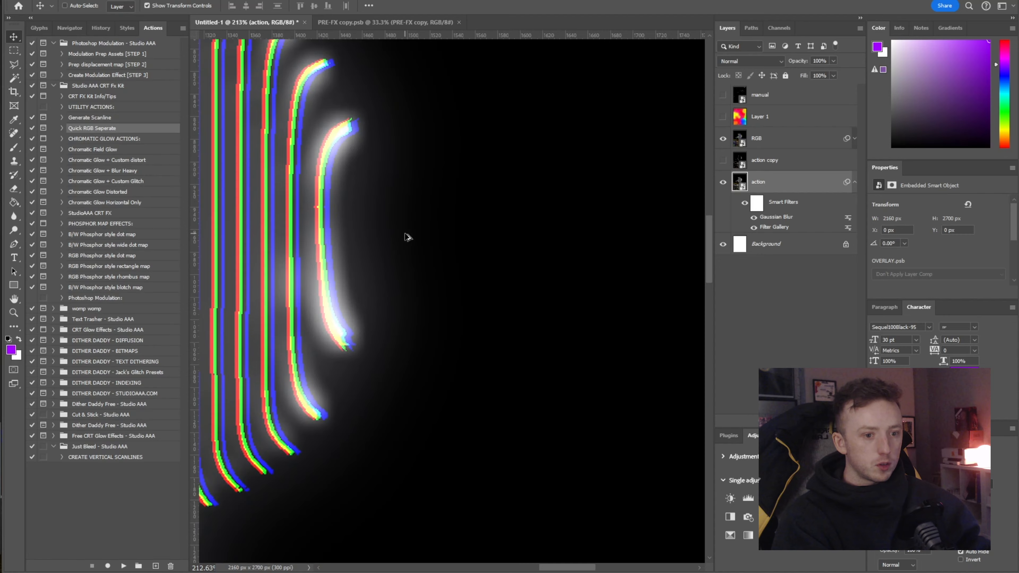
pyautogui.scroll(2, 406, 238)
pyautogui.moveTo(311, 240); pyautogui.dragTo(669, 257)
pyautogui.scroll(-4, 445, 256)
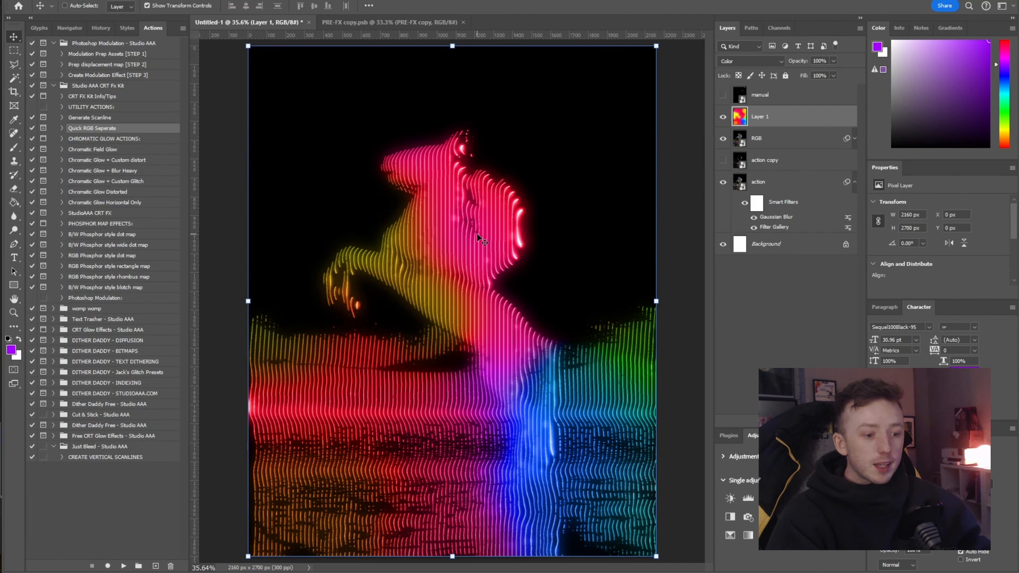
# Step: Hide the RGB layer and turn the painted Layer 1 back on
pyautogui.click(722, 118)
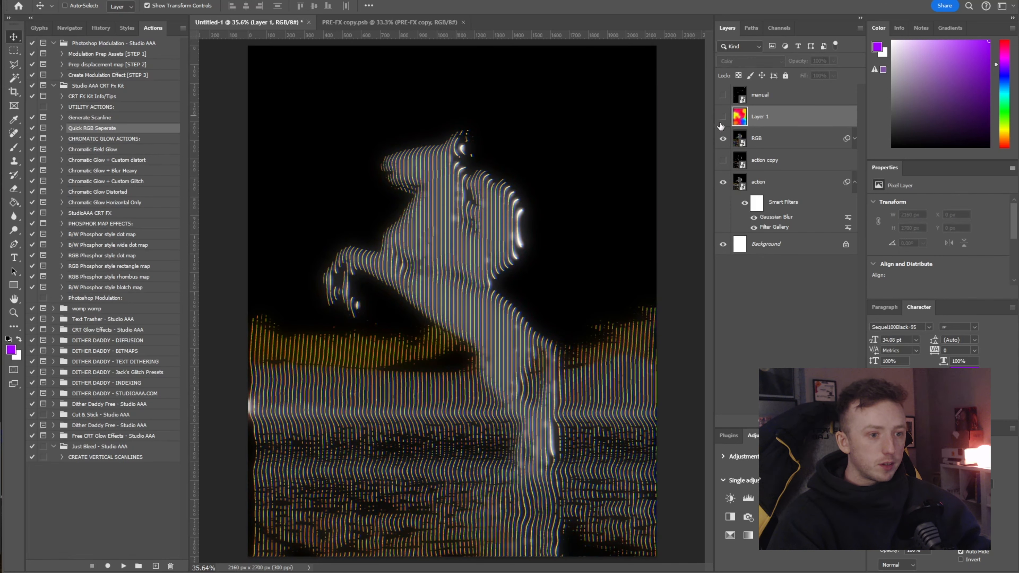
pyautogui.click(722, 161)
pyautogui.click(722, 162)
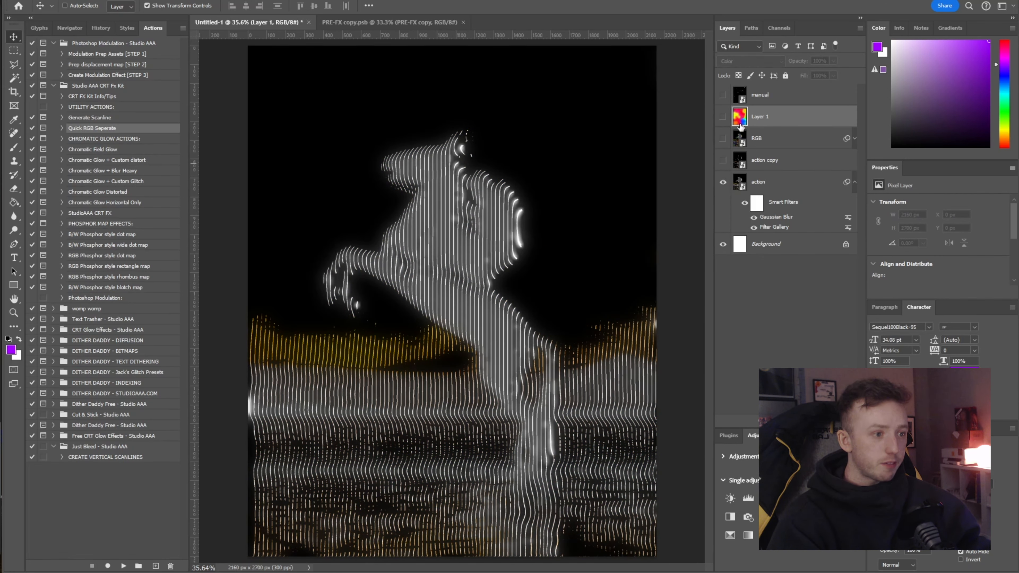
pyautogui.click(722, 117)
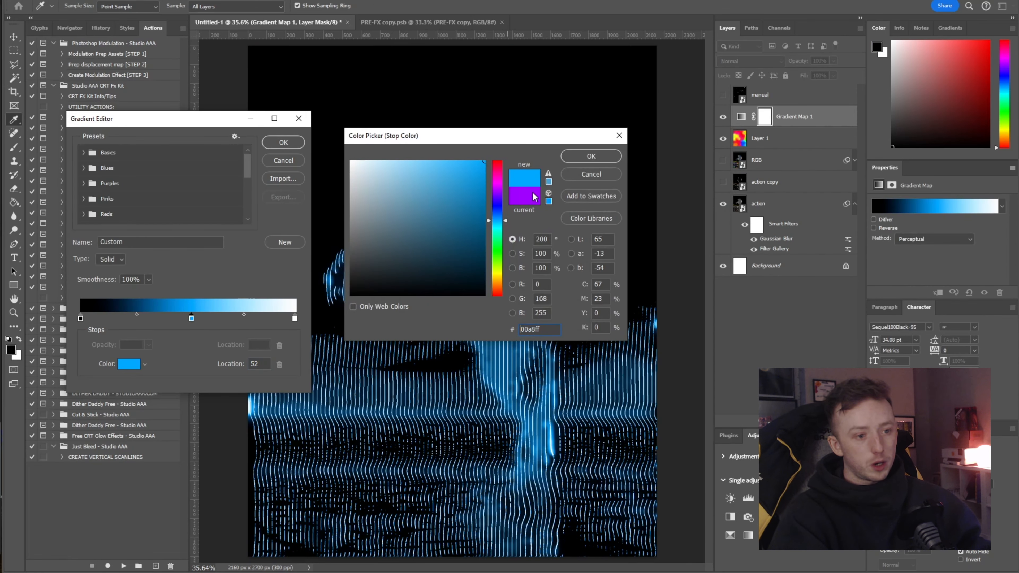
# Step: Set the Gradient Map's middle stop to blue 00a8ff, then hide the adjustment layer
pyautogui.click(591, 156)
pyautogui.click(283, 142)
pyautogui.click(722, 117)
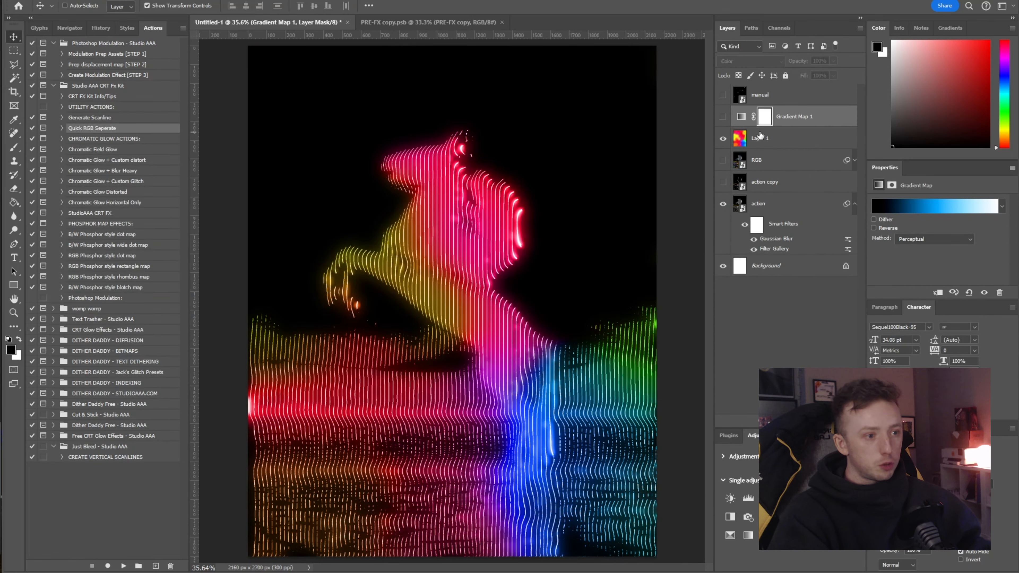
# Step: Hide Layer 1 and give the action layer a red ff0000 Color Overlay with the Color blend mode
pyautogui.click(761, 136)
pyautogui.moveTo(360, 205); pyautogui.dragTo(381, 230)
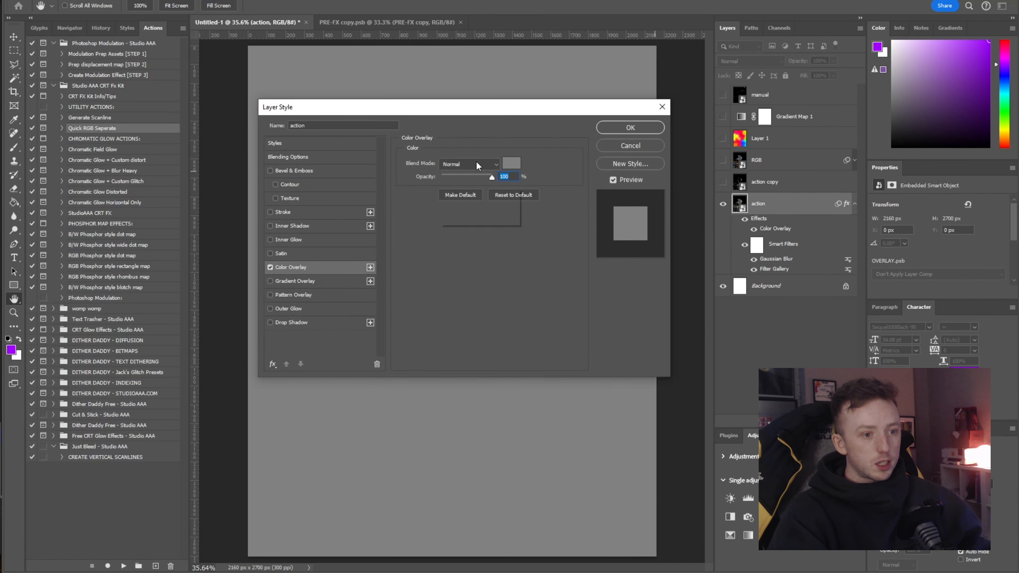
pyautogui.click(477, 165)
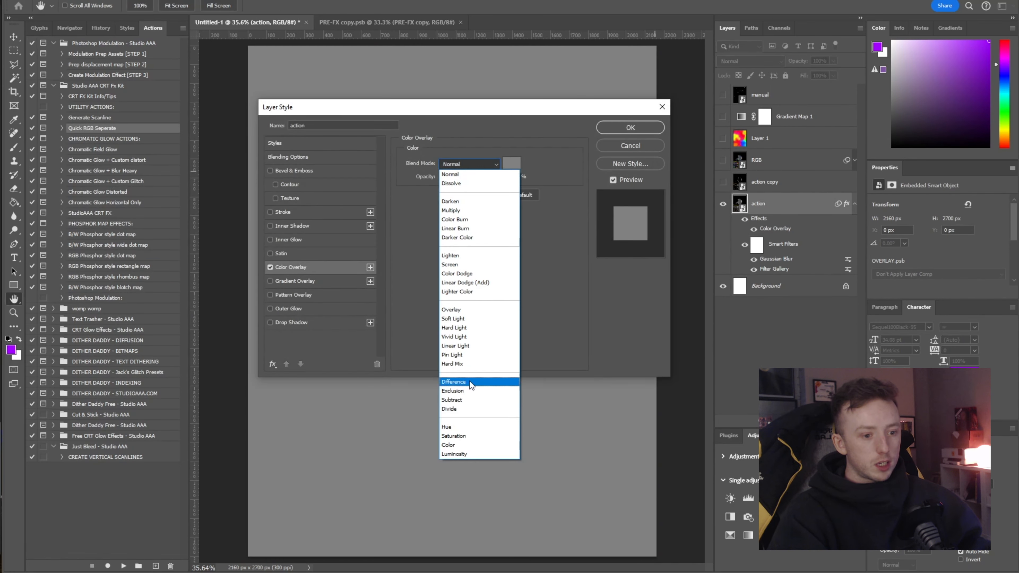
pyautogui.click(459, 445)
pyautogui.click(511, 163)
pyautogui.click(484, 162)
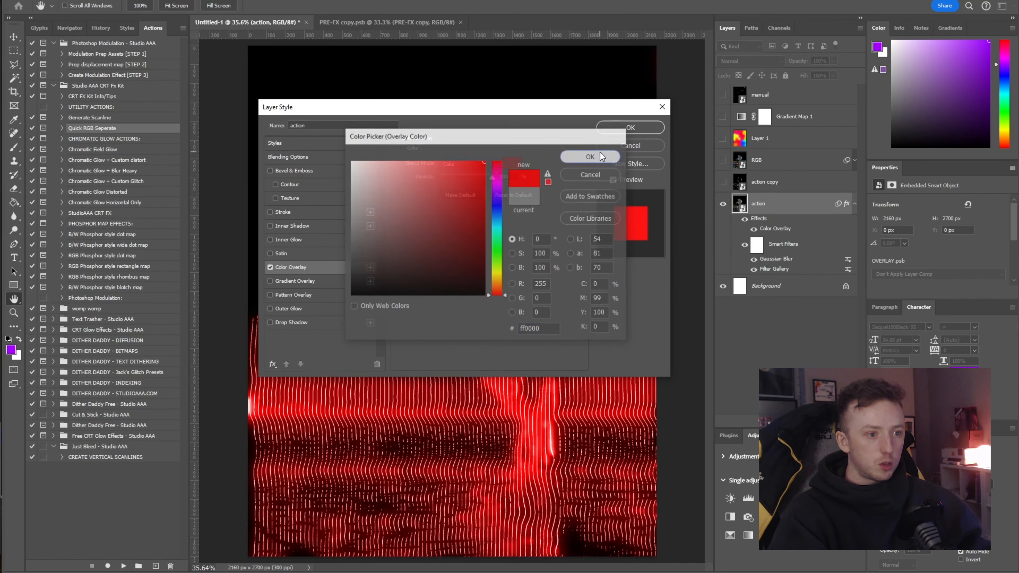
pyautogui.click(589, 157)
pyautogui.click(630, 128)
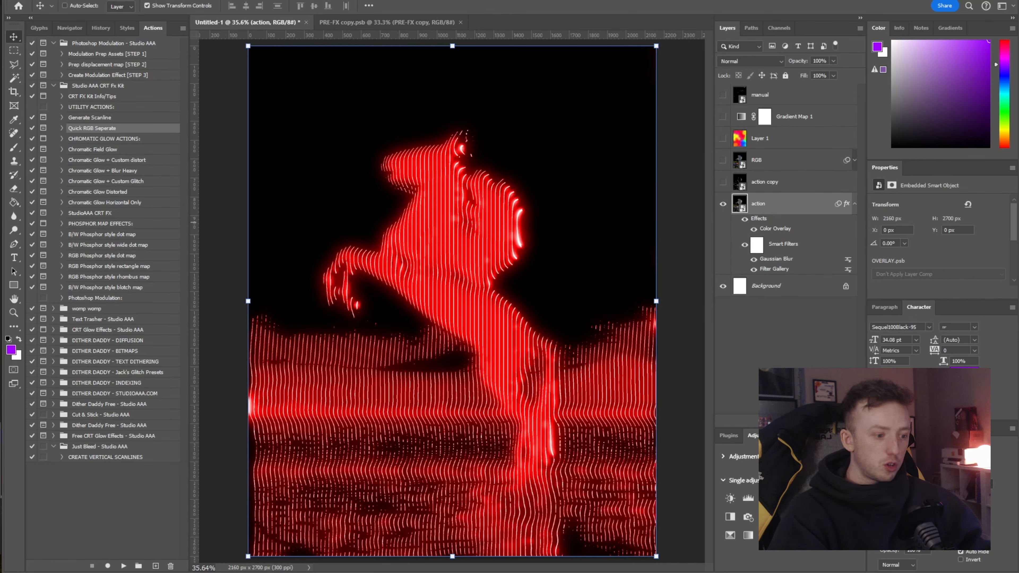
# Step: Add a Hue/Saturation adjustment above the action layer with hue -147, then hide it
pyautogui.click(820, 498)
pyautogui.moveTo(924, 242); pyautogui.dragTo(882, 244)
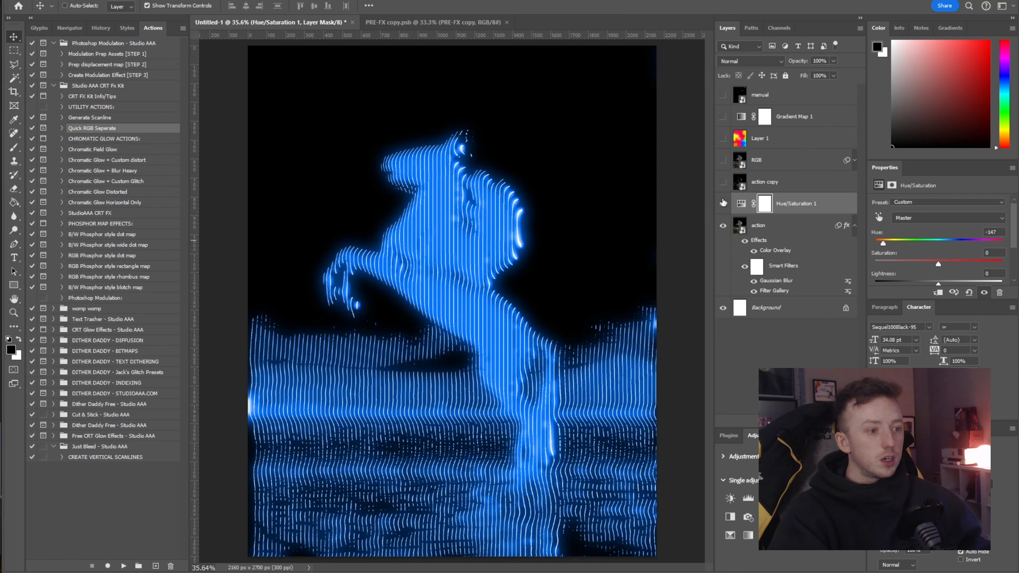
pyautogui.click(722, 203)
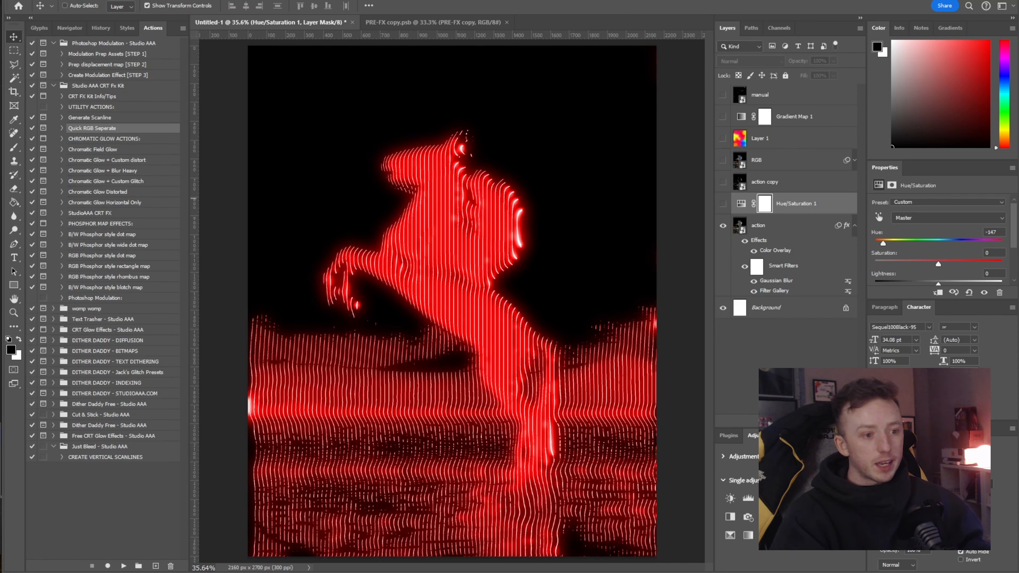
pyautogui.scroll(1, 472, 184)
pyautogui.scroll(-2, 472, 184)
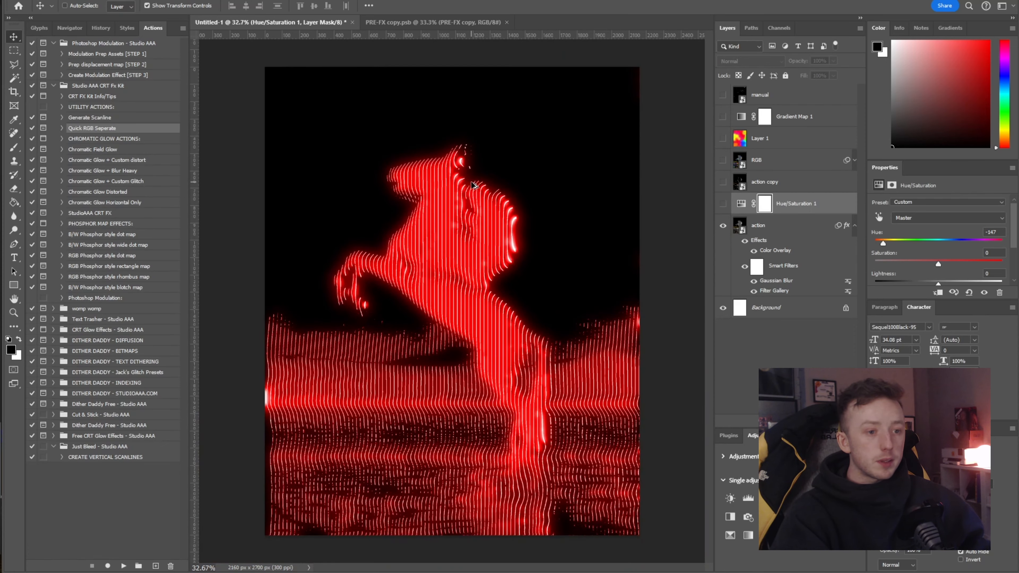
pyautogui.scroll(1, 472, 184)
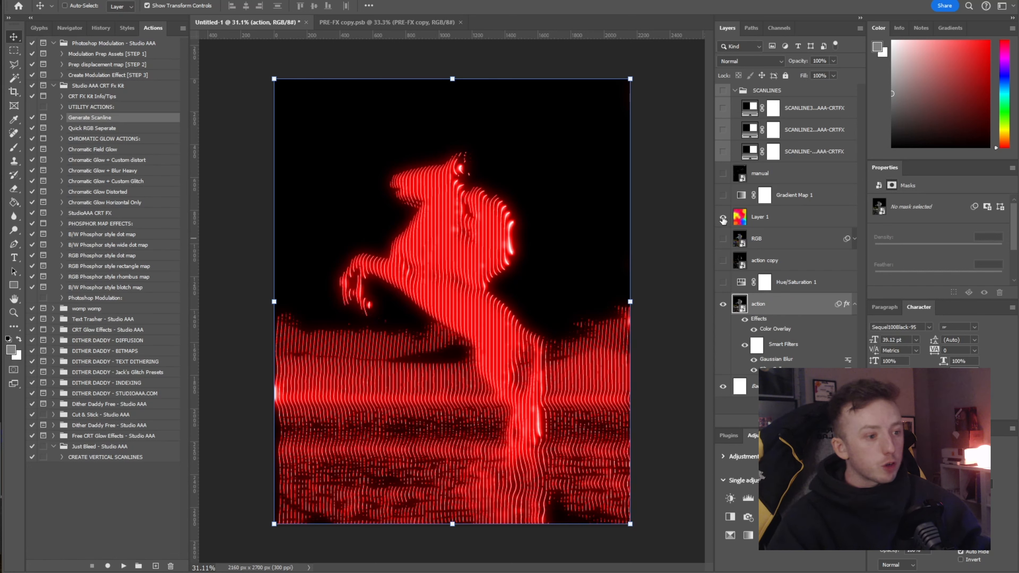
# Step: Show Layer 1 and open the action layer's smart object for editing
pyautogui.click(722, 217)
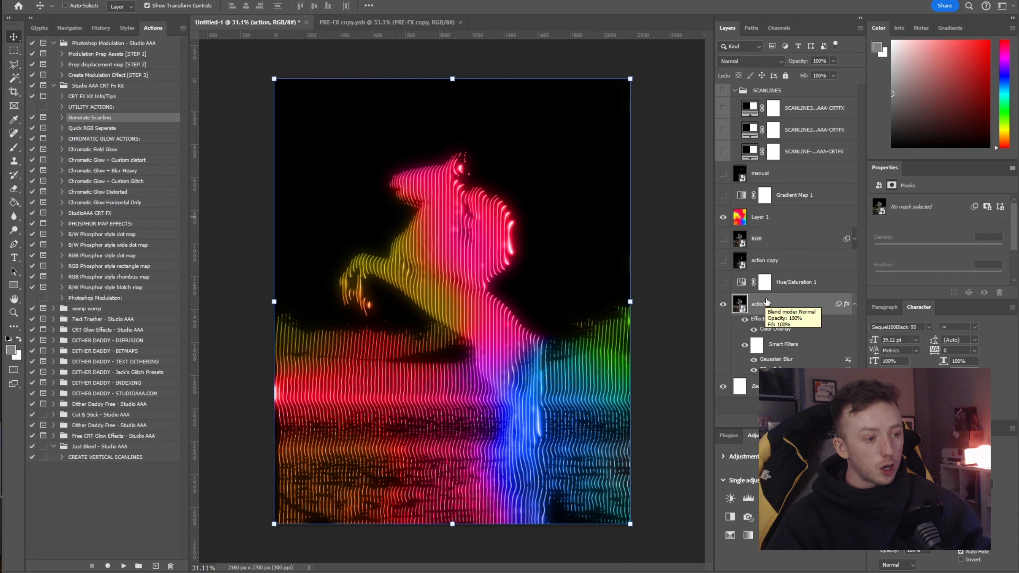
pyautogui.click(766, 303)
pyautogui.doubleClick(741, 304)
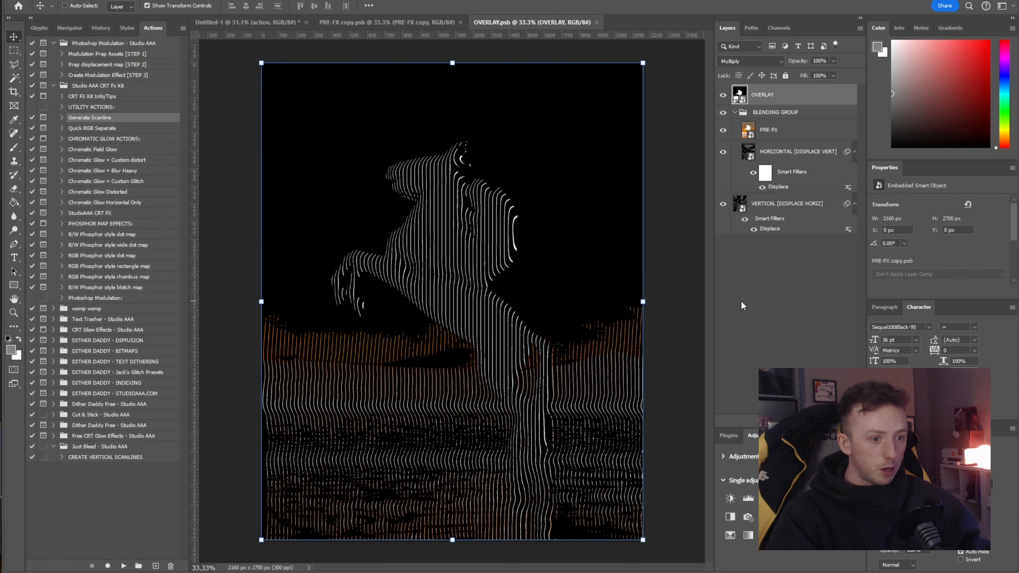
# Step: Swap the HORIZONTAL and VERTICAL line layers so the vertical one sits in BLENDING GROUP, save, and return to Untitled-1
pyautogui.click(773, 151)
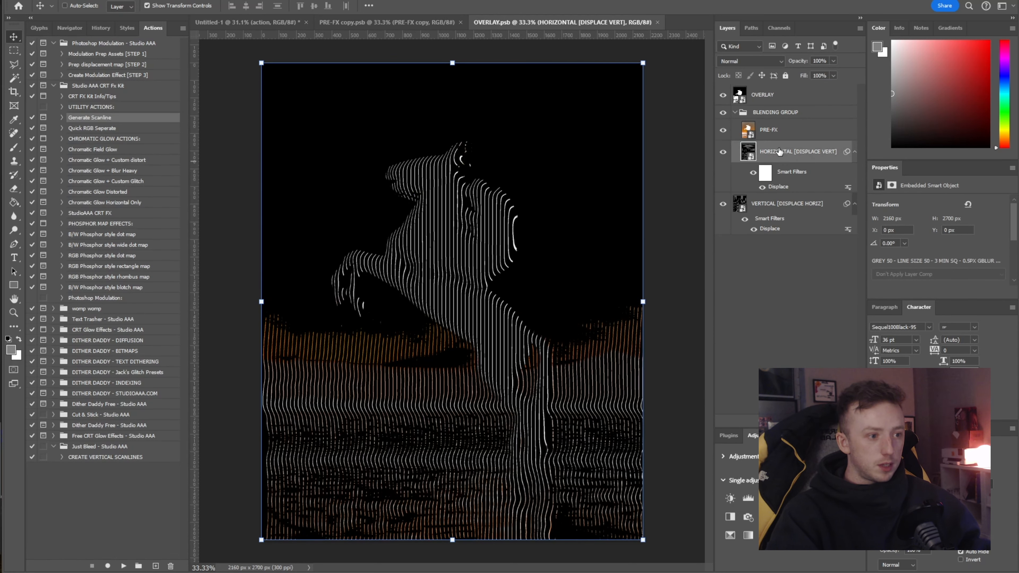
pyautogui.moveTo(777, 151); pyautogui.dragTo(776, 262)
pyautogui.moveTo(781, 152); pyautogui.dragTo(781, 137)
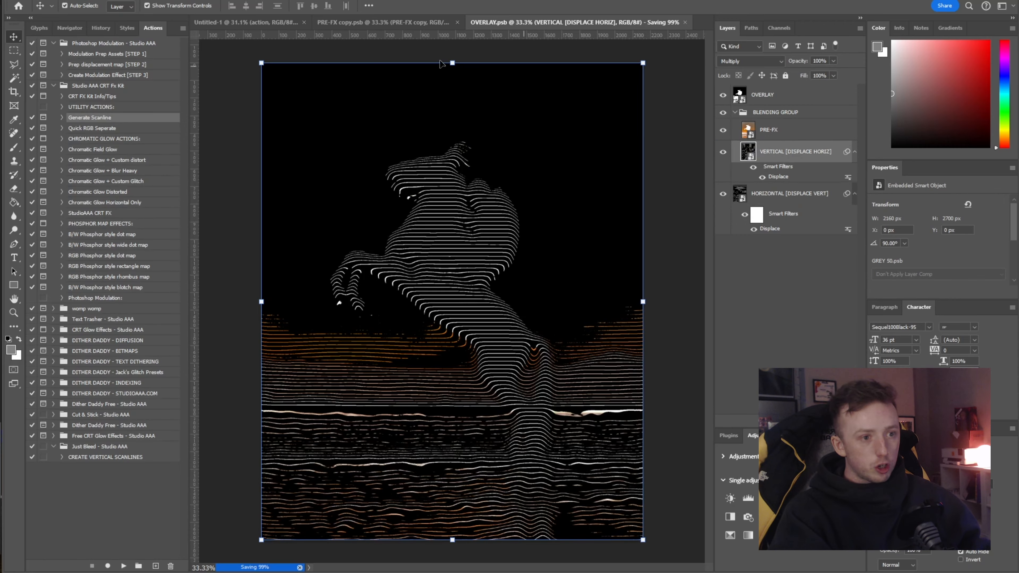
pyautogui.click(270, 22)
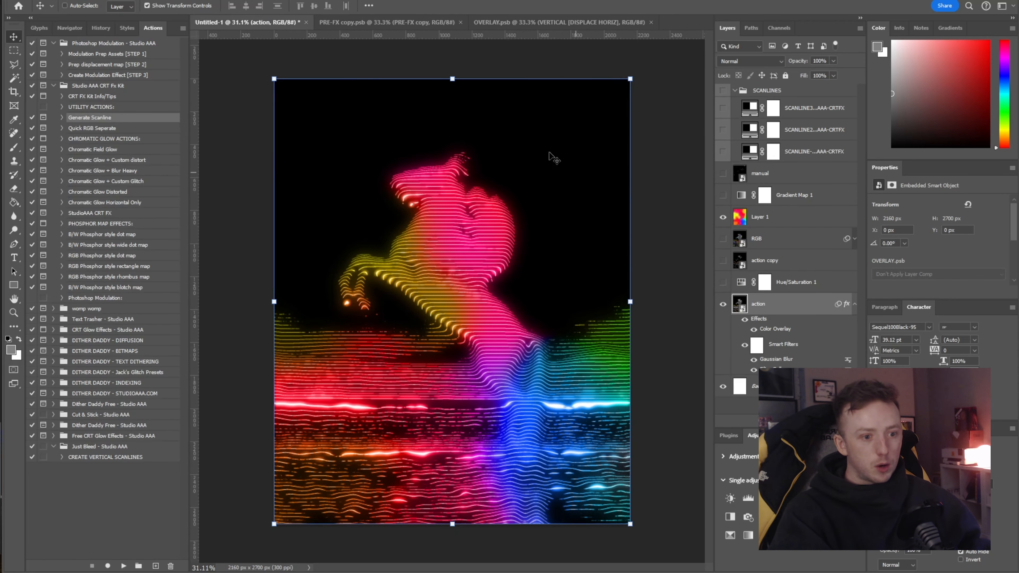
pyautogui.scroll(4, 460, 319)
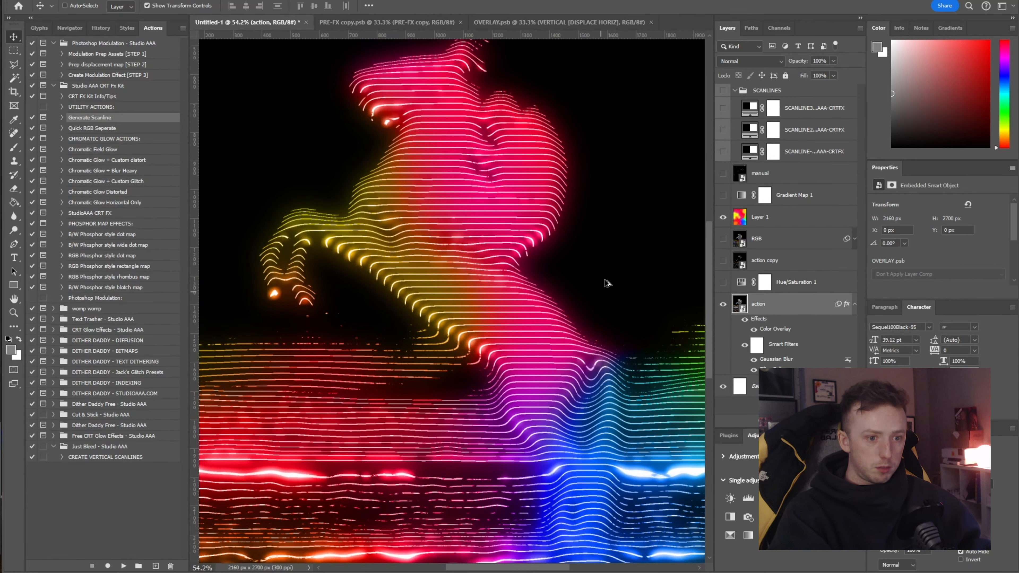
pyautogui.hotkey('ctrl', '0')
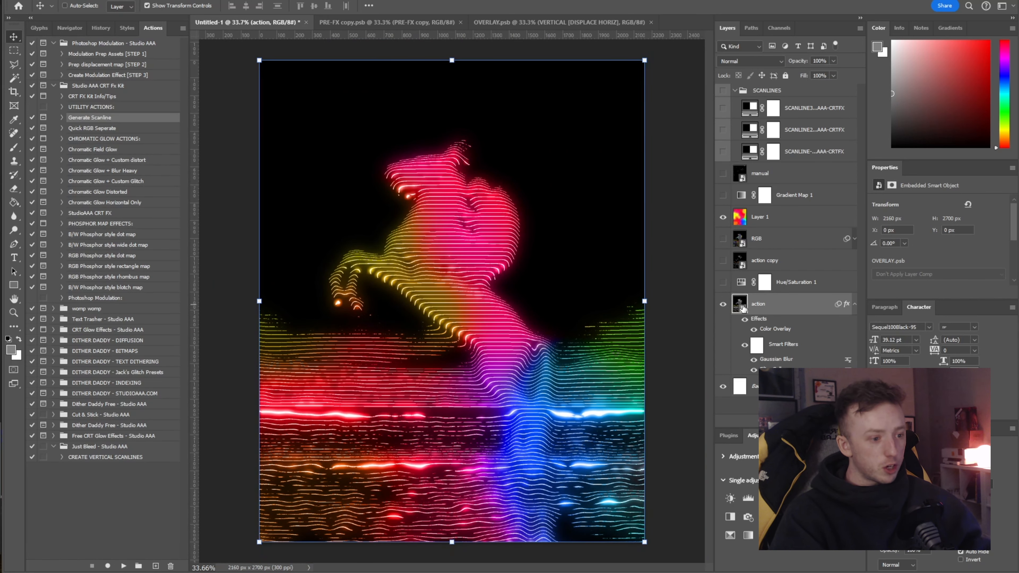
# Step: Open the horizontal line smart object nested inside the action layer and hide its Threshold filter
pyautogui.doubleClick(739, 303)
pyautogui.doubleClick(745, 193)
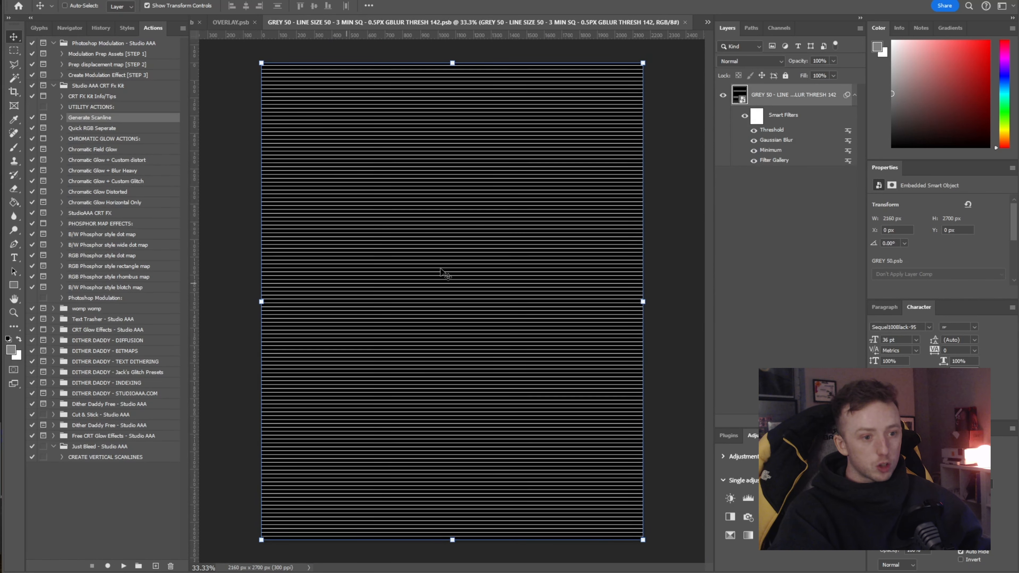
pyautogui.click(753, 131)
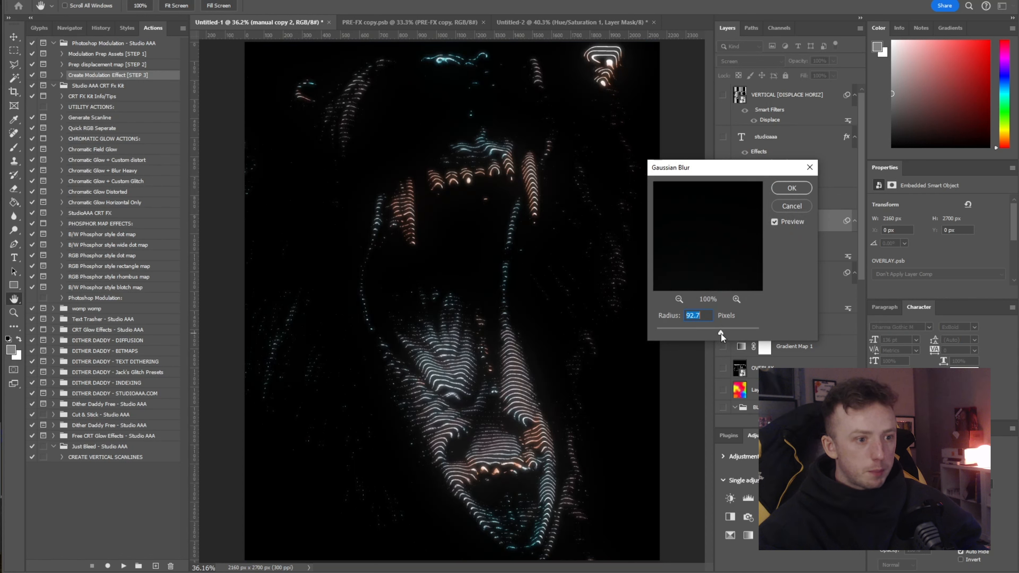
# Step: Apply a 92.7-pixel Gaussian Blur to manual copy 2, duplicate the layer, and set the duplicate's blur radius to 4.4 pixels
pyautogui.click(807, 191)
pyautogui.hotkey('ctrl', 'j')
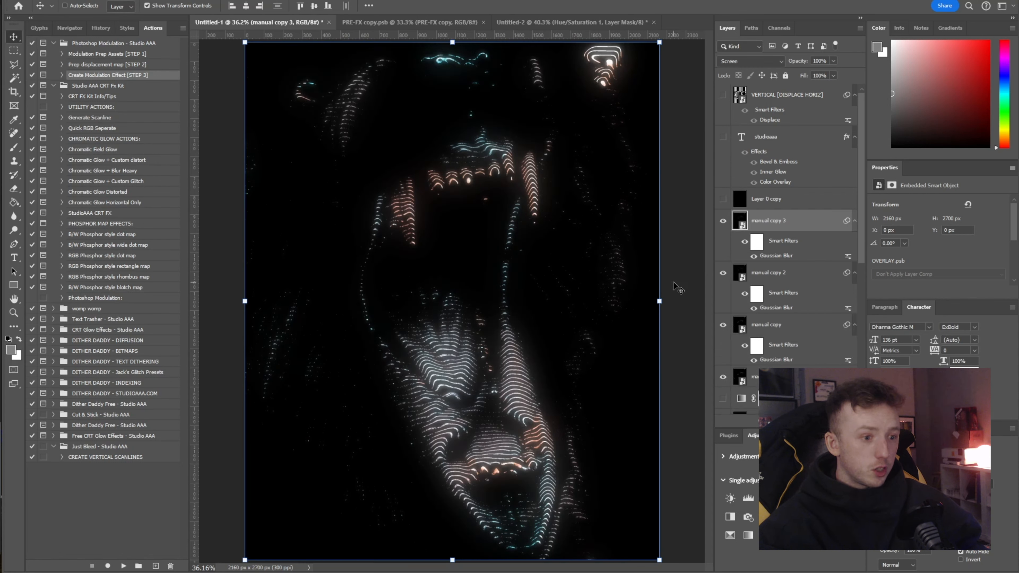
pyautogui.doubleClick(783, 260)
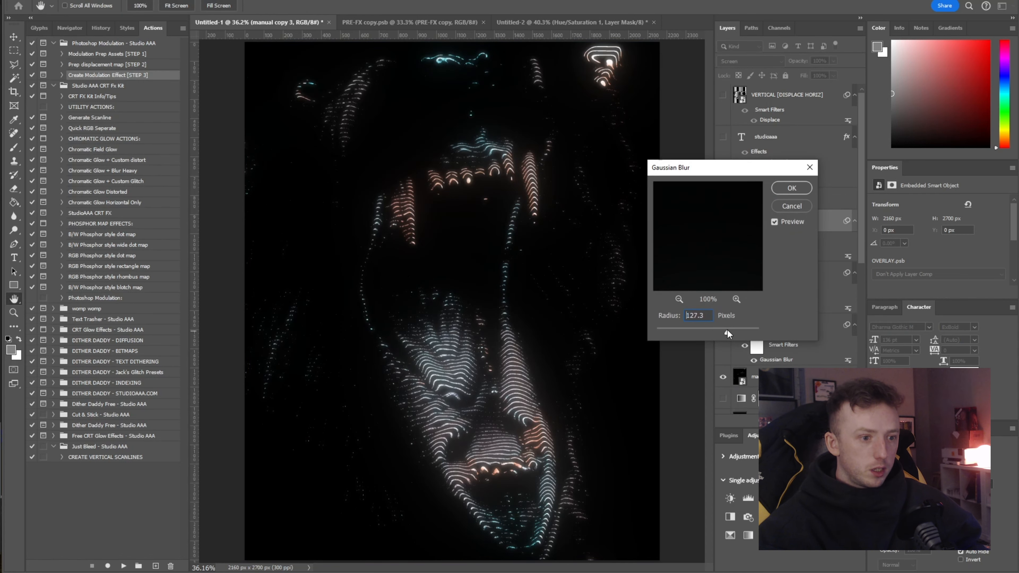
pyautogui.moveTo(727, 330); pyautogui.dragTo(681, 333)
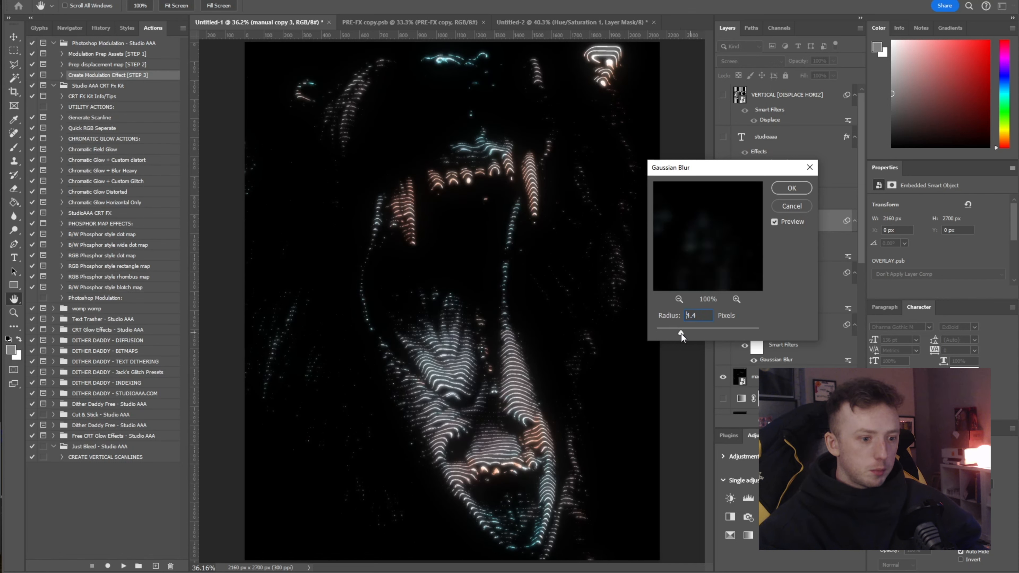
pyautogui.click(792, 188)
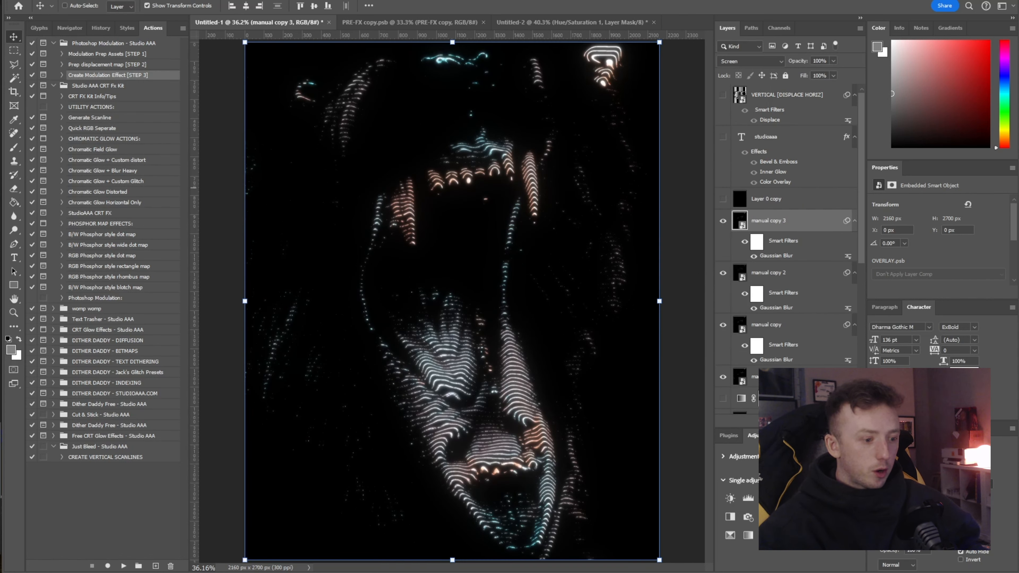
# Step: Add a Hue/Saturation adjustment above the manual copies, enable Colorize, and raise saturation and shift hue to a vivid yellow-green
pyautogui.click(820, 498)
pyautogui.scroll(-2, 966, 226)
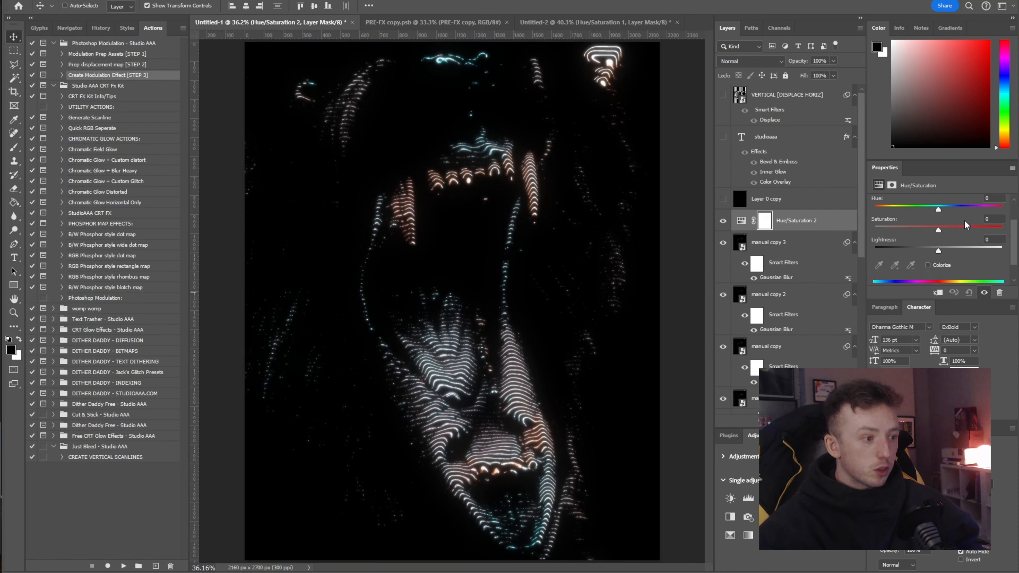
pyautogui.click(927, 265)
pyautogui.moveTo(907, 229); pyautogui.dragTo(1015, 243)
pyautogui.moveTo(878, 210); pyautogui.dragTo(898, 209)
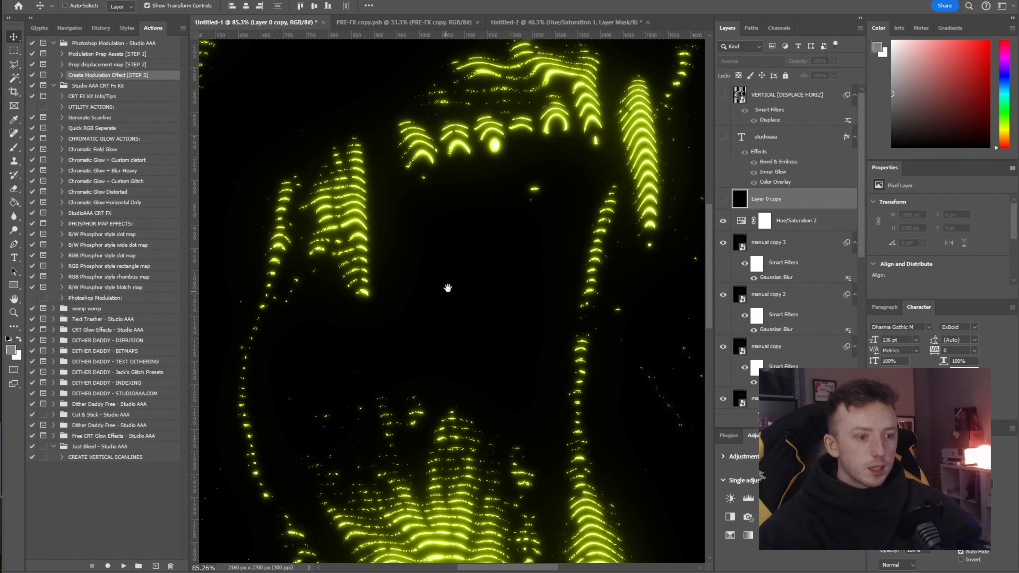
pyautogui.moveTo(448, 289); pyautogui.dragTo(474, 40)
pyautogui.moveTo(563, 308); pyautogui.dragTo(445, 439)
pyautogui.scroll(-7, 506, 297)
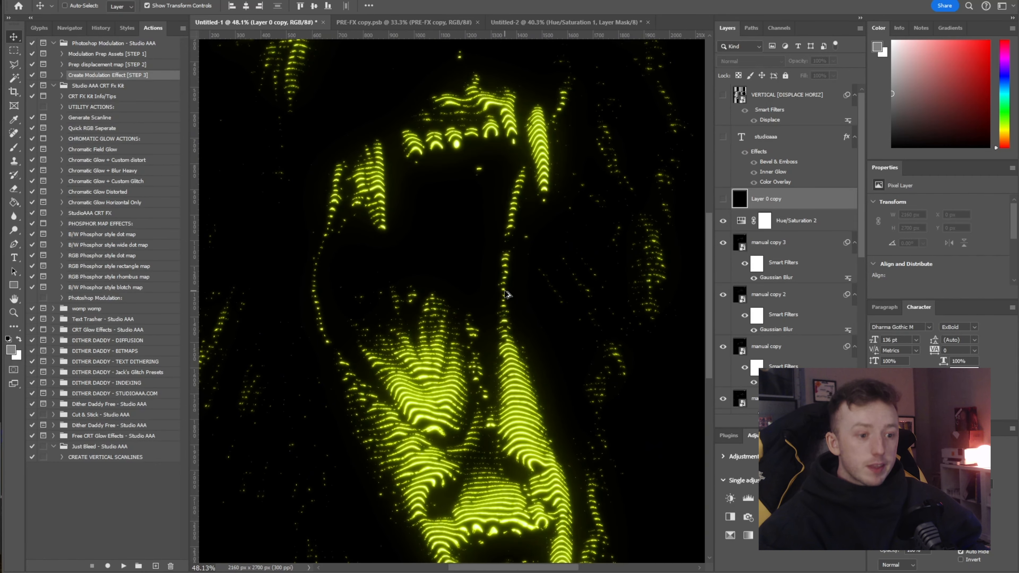